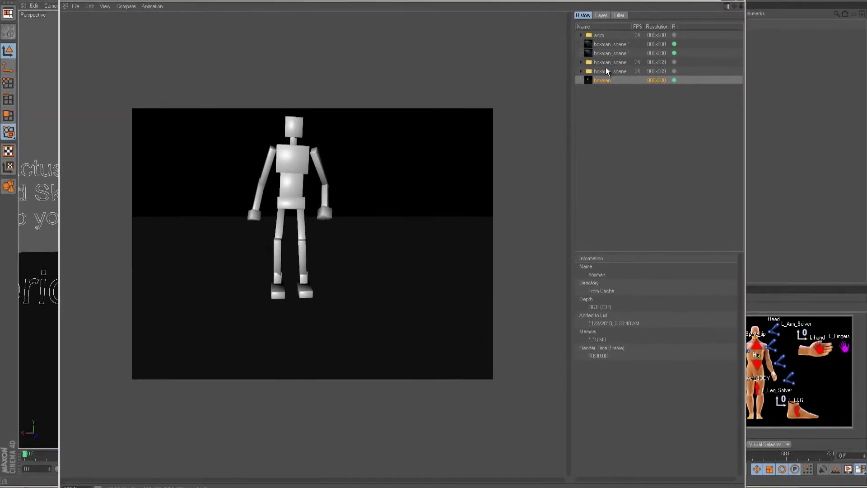
- Compare the boxman_scene animation renders with the plain boxman render in the render history
left_click(606, 63)
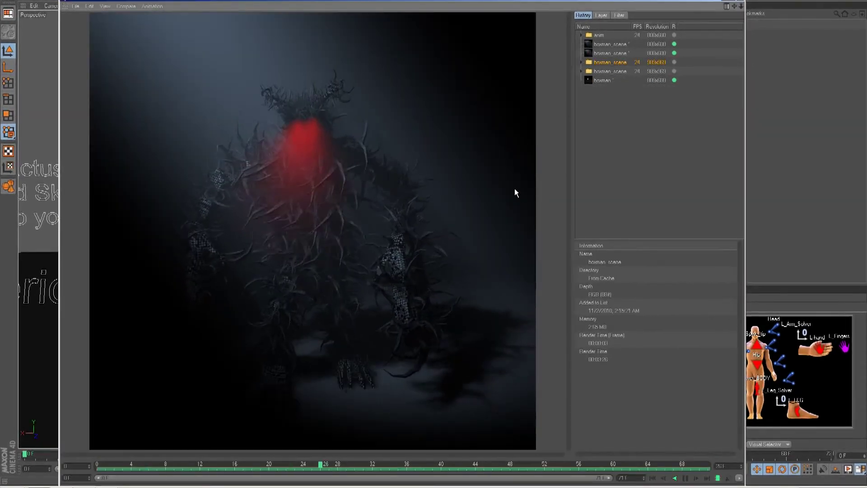
left_click(603, 80)
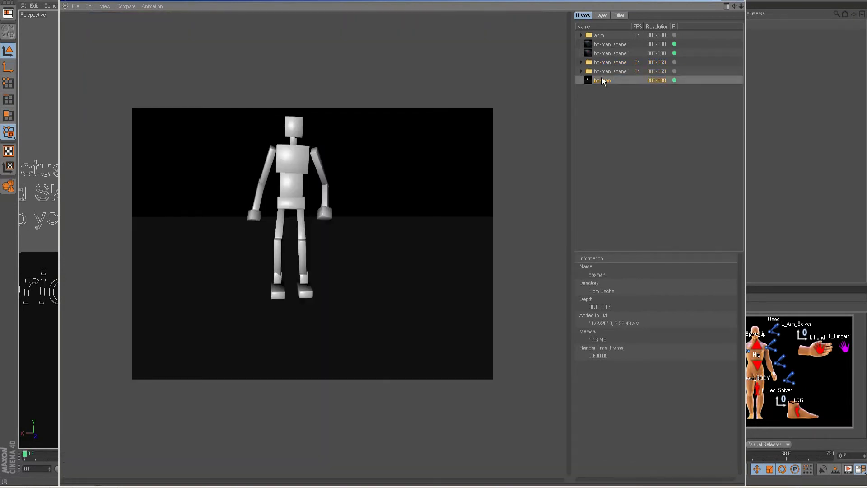
left_click(603, 72)
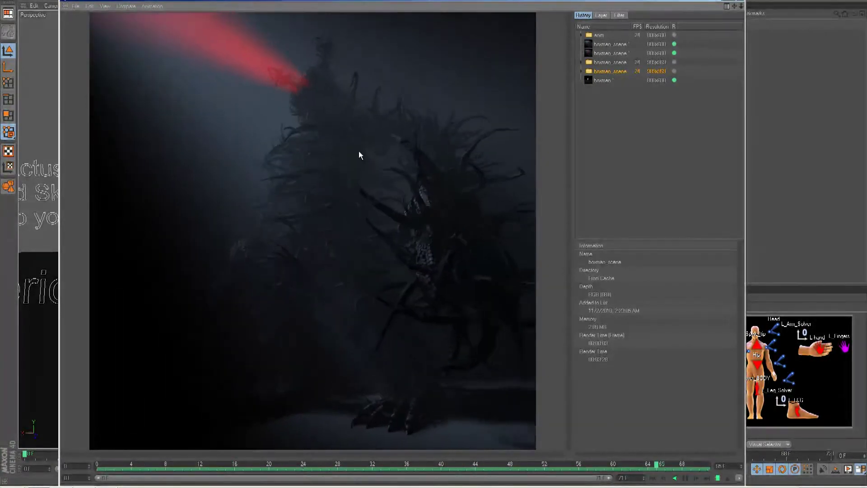
left_click(596, 81)
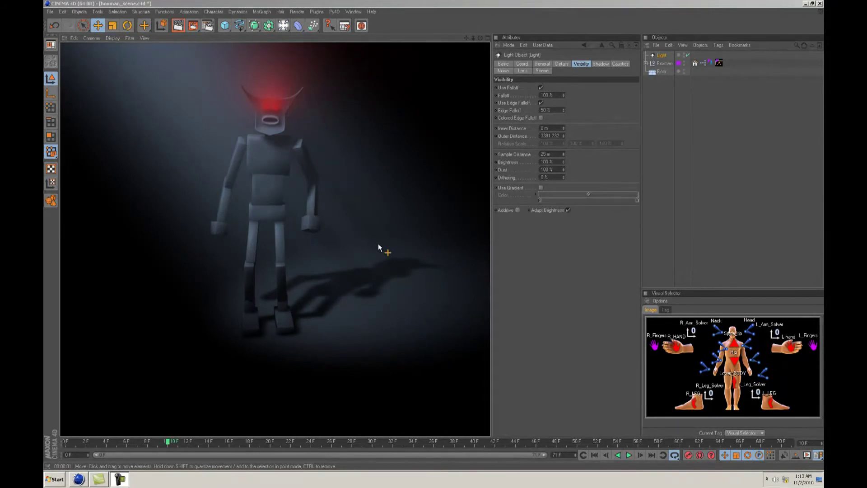
left_click(306, 165)
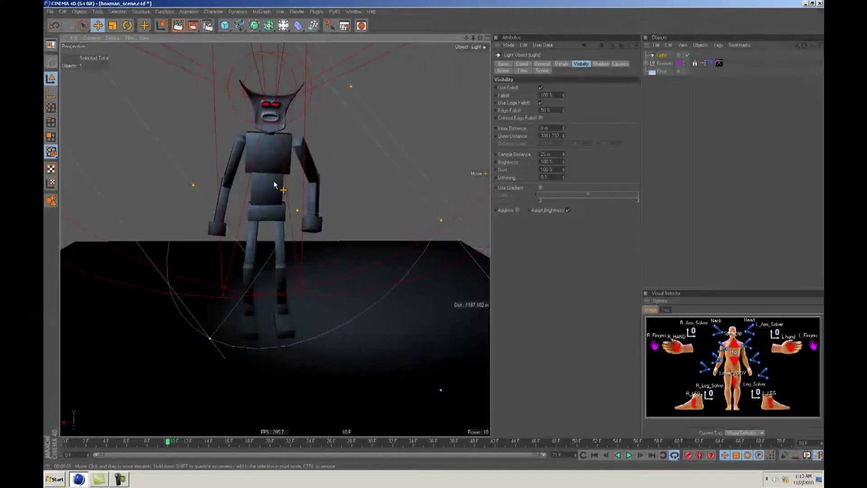
left_click(663, 64)
left_click(668, 86)
left_click(666, 62)
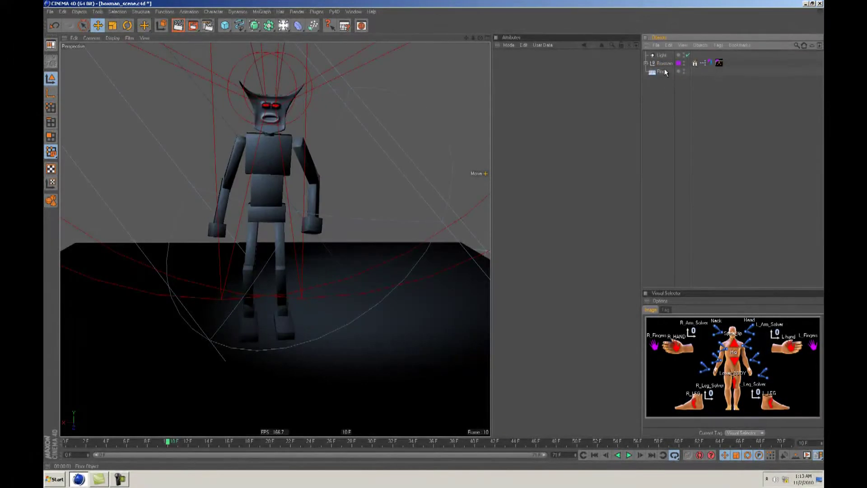
left_click(665, 66)
left_click(665, 65, "ctrl")
left_click(664, 57)
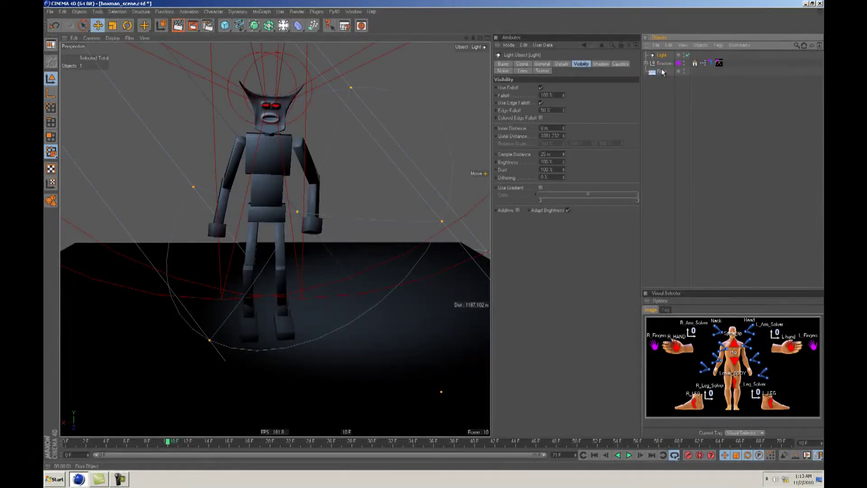
left_click(662, 71)
left_click(667, 103)
- Render the active view of the horned character from several camera angles
left_click(178, 26)
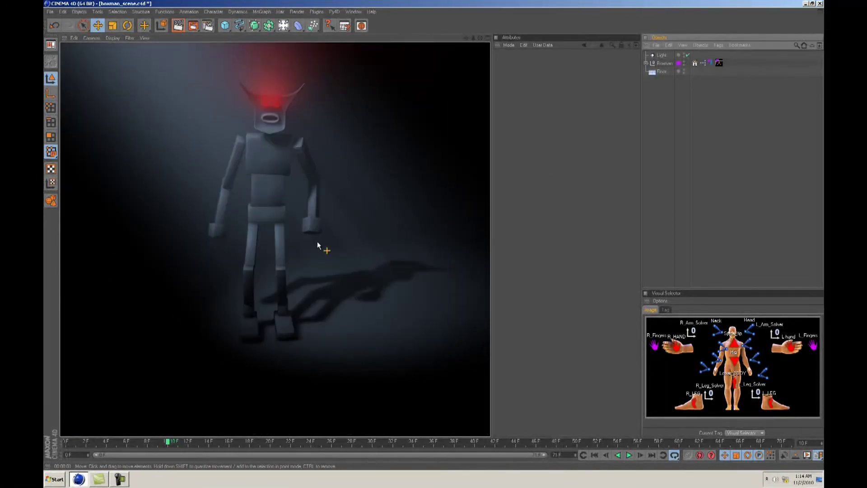
left_click(310, 231)
left_click_drag(435, 236, 435, 235, "alt")
left_click(177, 26)
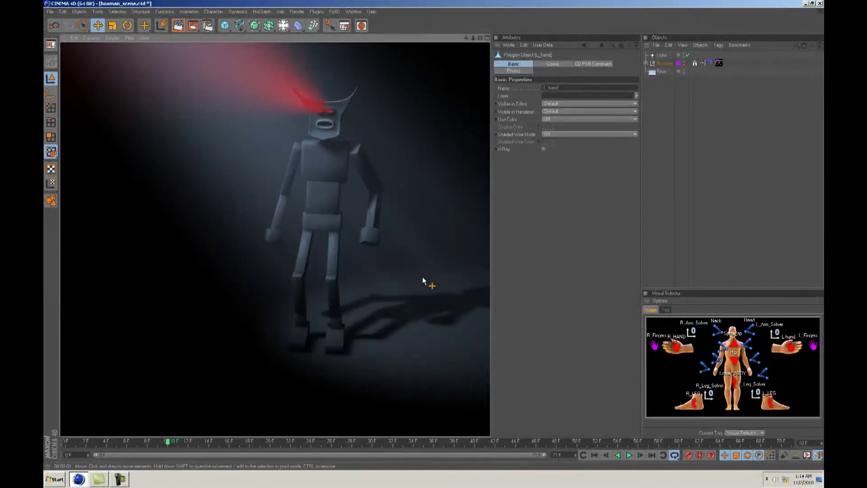
left_click_drag(432, 235, 435, 235, "alt")
left_click(178, 25)
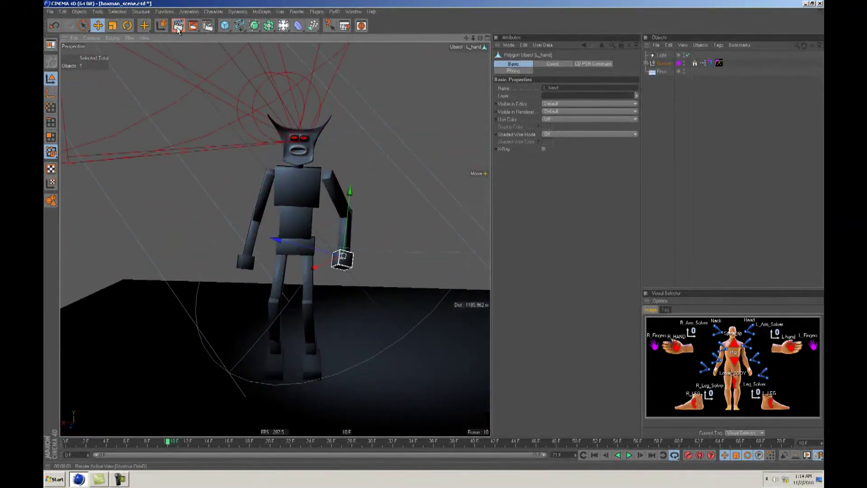
left_click_drag(368, 254, 432, 236, "alt")
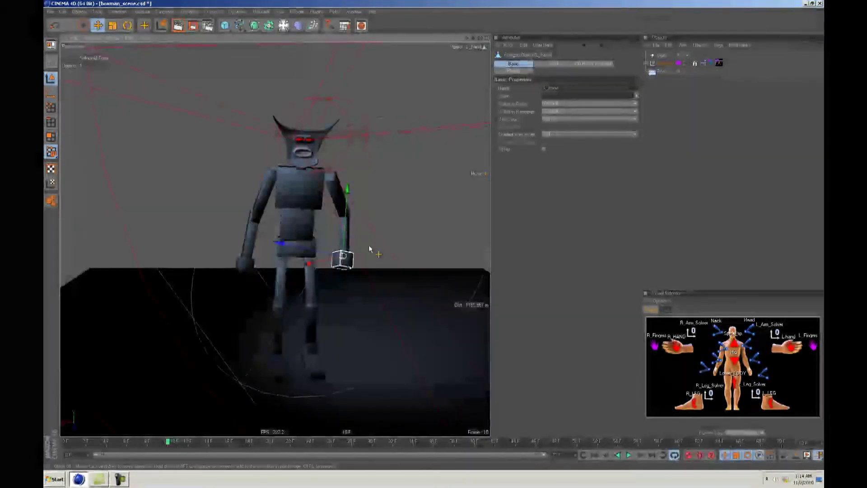
- Select the null at the character's head and switch the viewport to shading that ignores the scene lights
left_click(734, 343)
left_click_drag(355, 251, 433, 235, "alt")
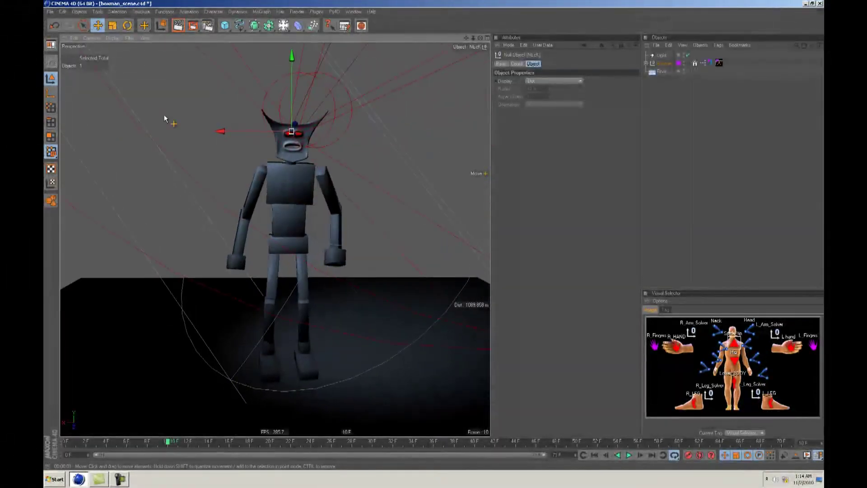
left_click(112, 38)
left_click(129, 83)
left_click_drag(434, 236, 434, 235, "alt")
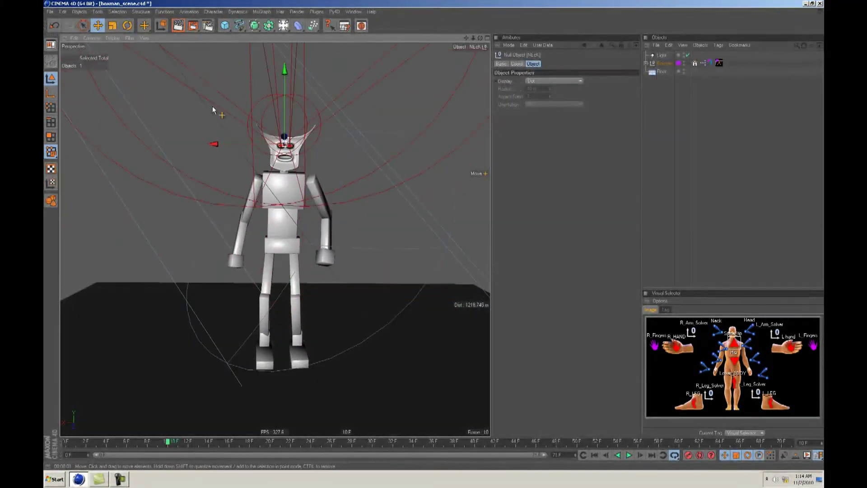
- Render the character in the viewport again, from a front view and from a lower camera angle
left_click(179, 26)
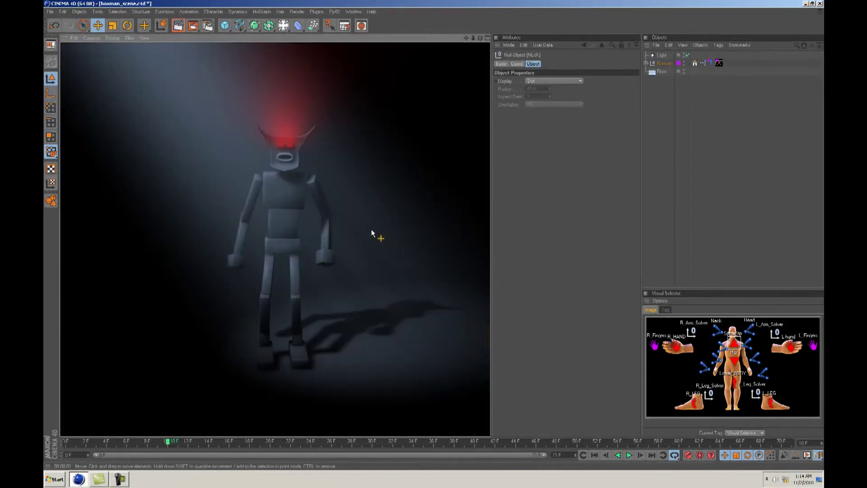
left_click_drag(345, 243, 434, 235, "alt")
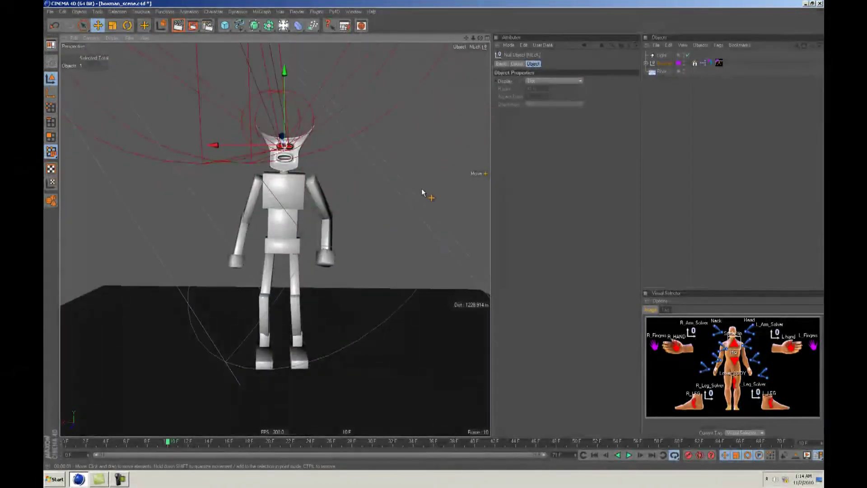
left_click_drag(421, 189, 380, 213, "alt")
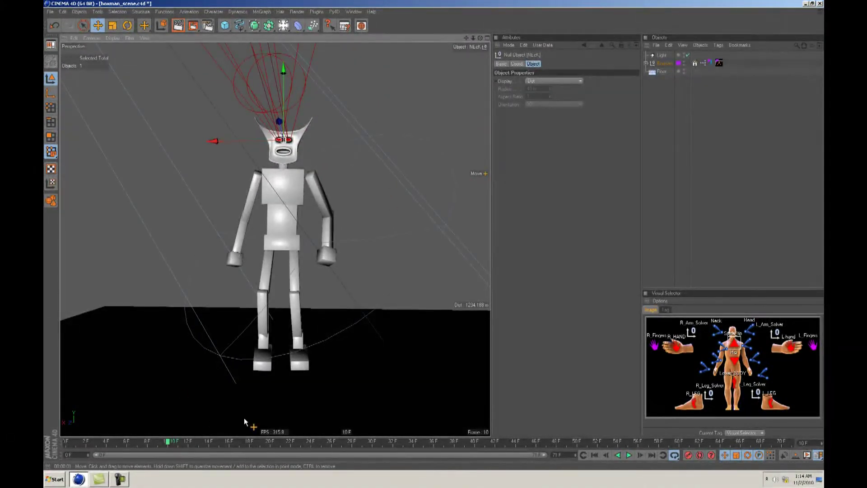
left_click(383, 218)
left_click(182, 28)
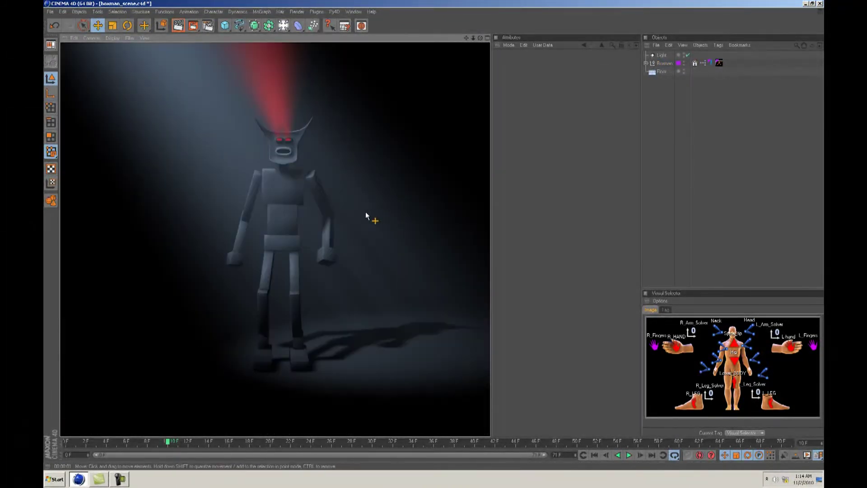
left_click(365, 211)
- Expand the Boxman hierarchy down to Body_poly, hide the horned Head and show the textured box Head
left_click(646, 62)
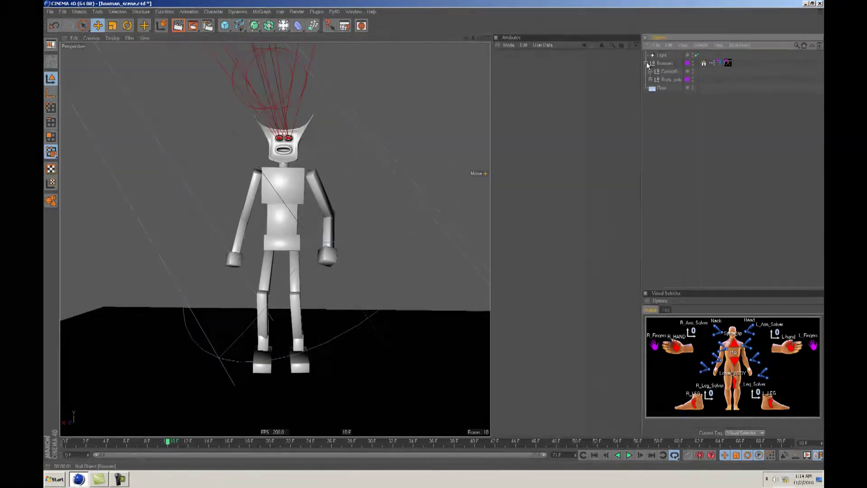
left_click(651, 80)
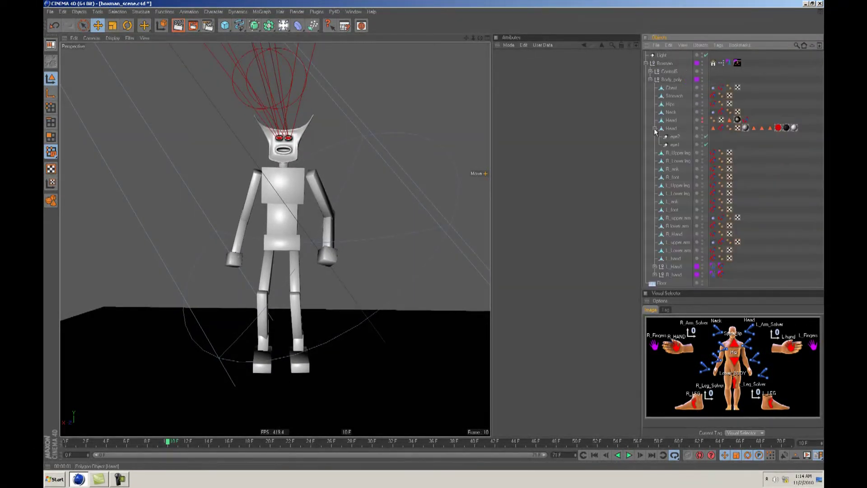
left_click(702, 128)
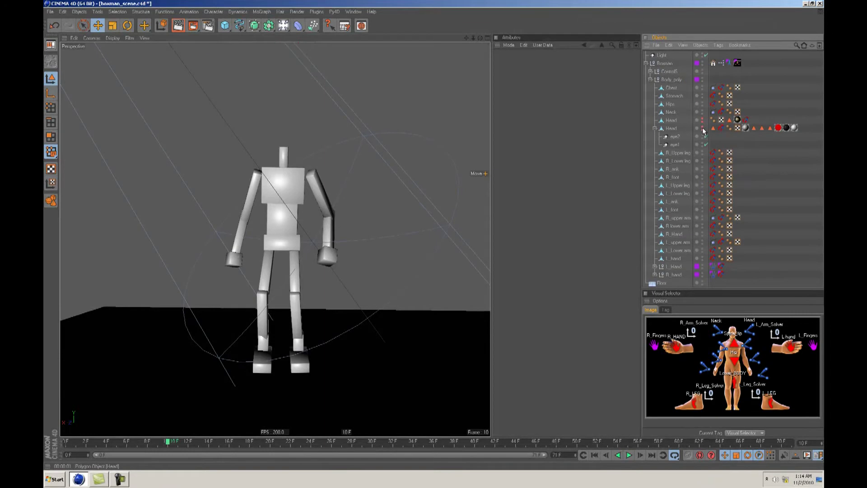
left_click(702, 120)
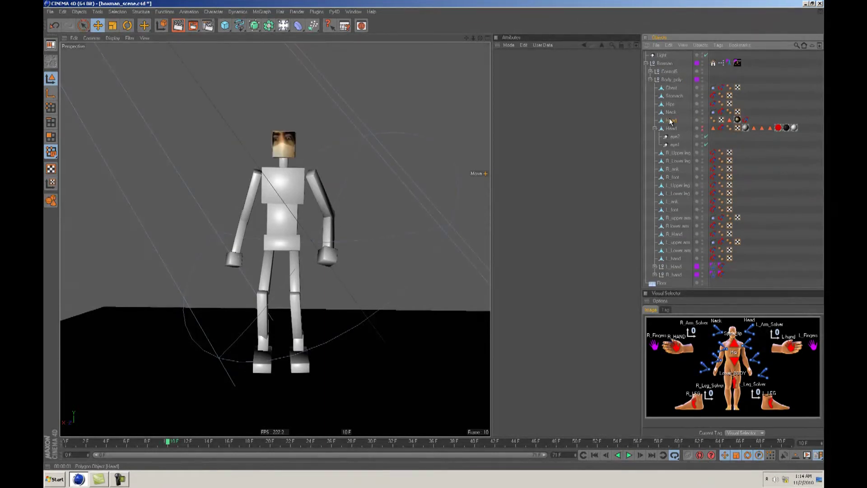
left_click(670, 120)
left_click(738, 120)
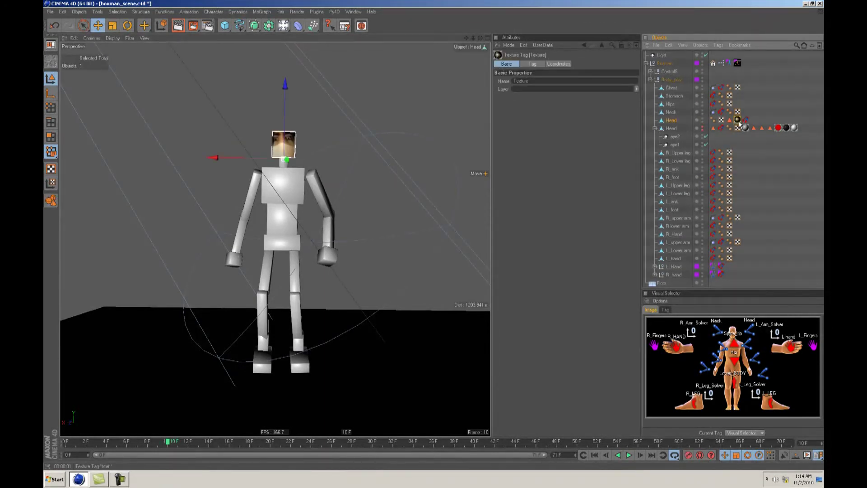
left_click(367, 174)
key("Delete")
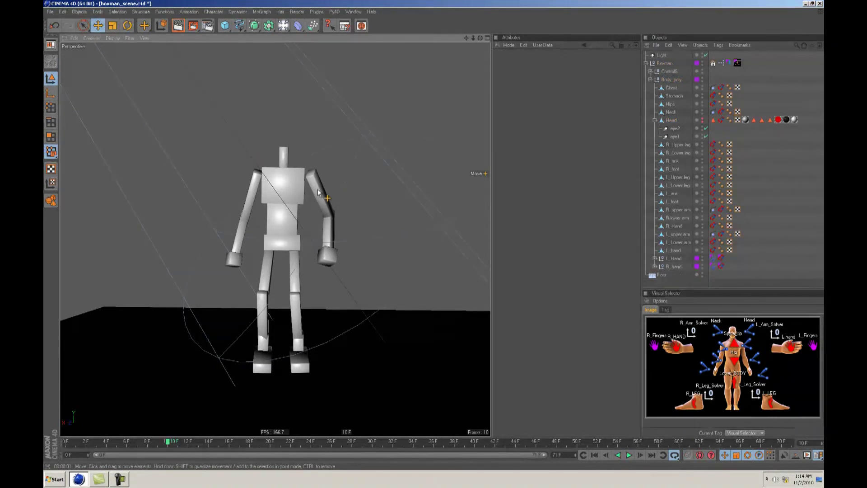
key("ctrl+z")
- Delete the face texture tag from the box Head
left_click(738, 121)
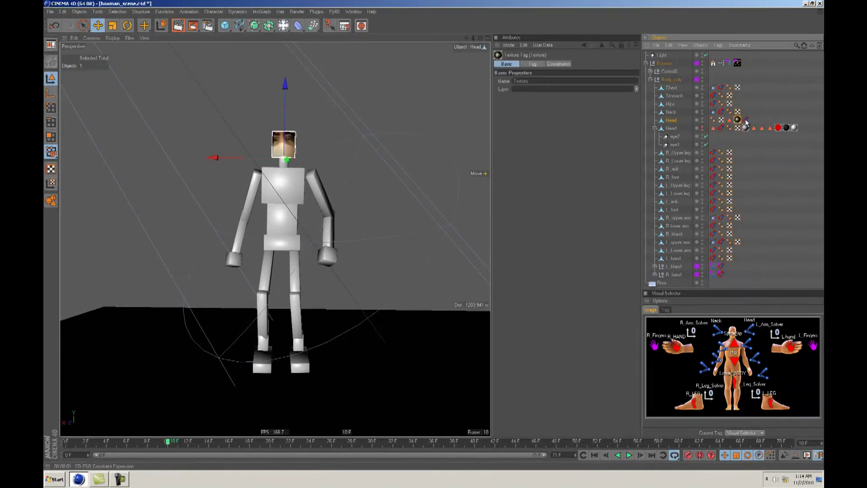
left_click(739, 121)
key("Delete")
- Place the box Head inside a new HyperNURBS object and set its renderer subdivision to 2
right_click_drag(269, 197, 435, 235, "alt")
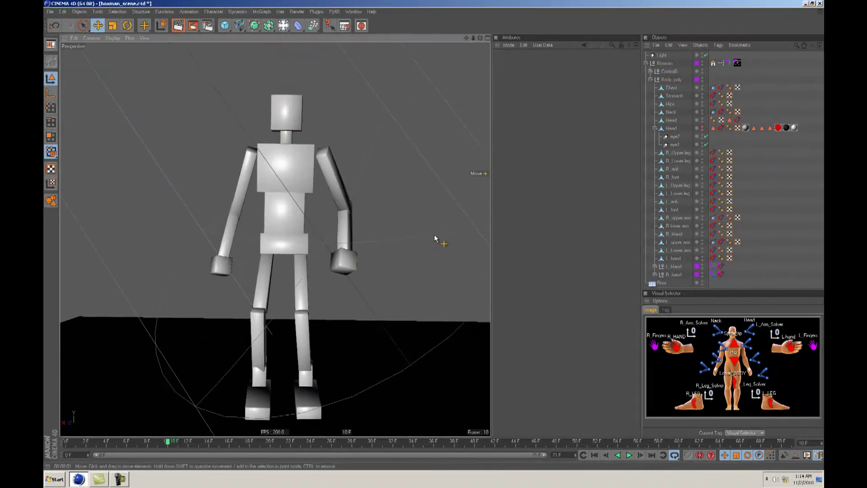
middle_click_drag(267, 117, 254, 190, "alt")
right_click_drag(254, 190, 465, 236, "alt")
left_click(263, 174)
left_click_drag(300, 170, 449, 242, "alt")
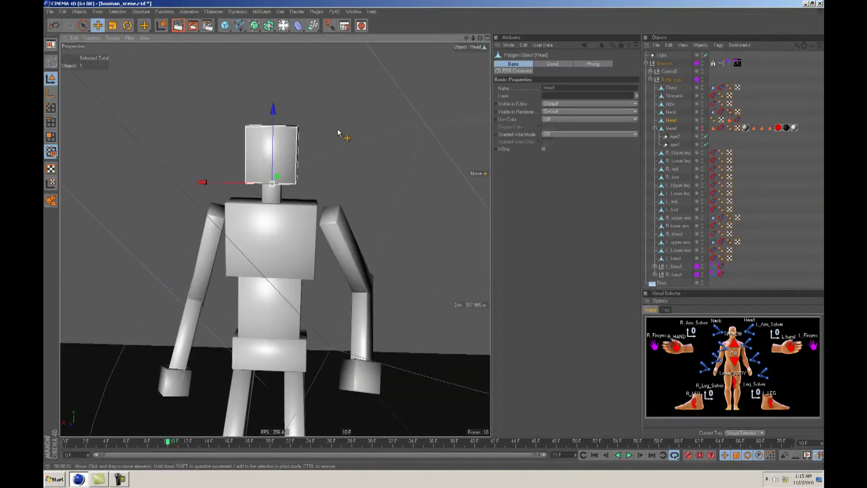
left_click(254, 25)
left_click_drag(666, 57, 671, 120)
left_click(672, 121)
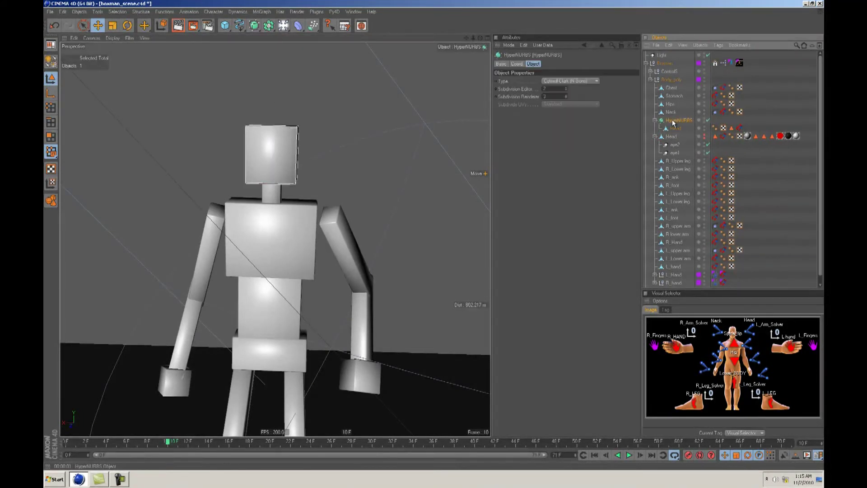
left_click(565, 97)
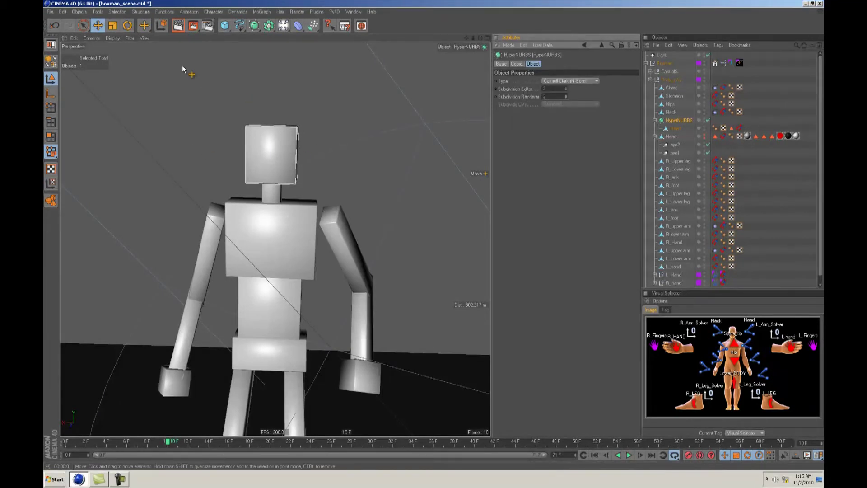
- Enable HN Mesh and HyperNURBS in the viewport filter so the smoothed head is displayed
left_click(130, 38)
left_click_drag(335, 163, 245, 137, "alt")
left_click_drag(313, 152, 434, 235, "alt")
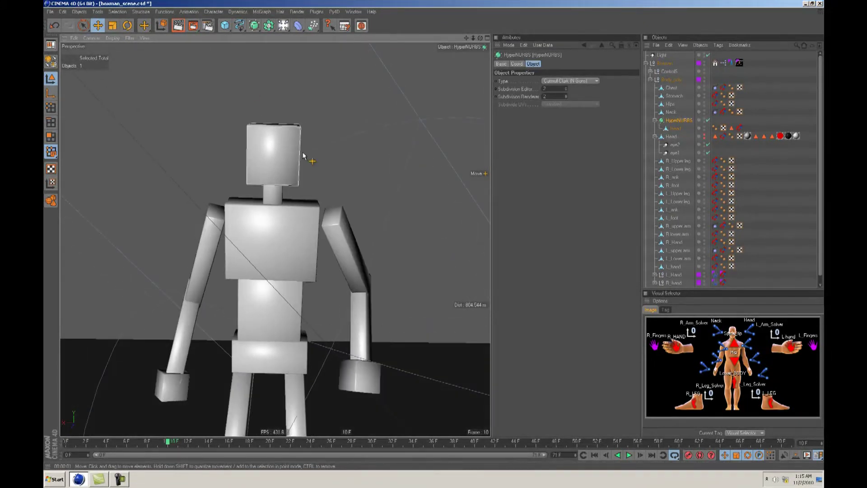
left_click(131, 39)
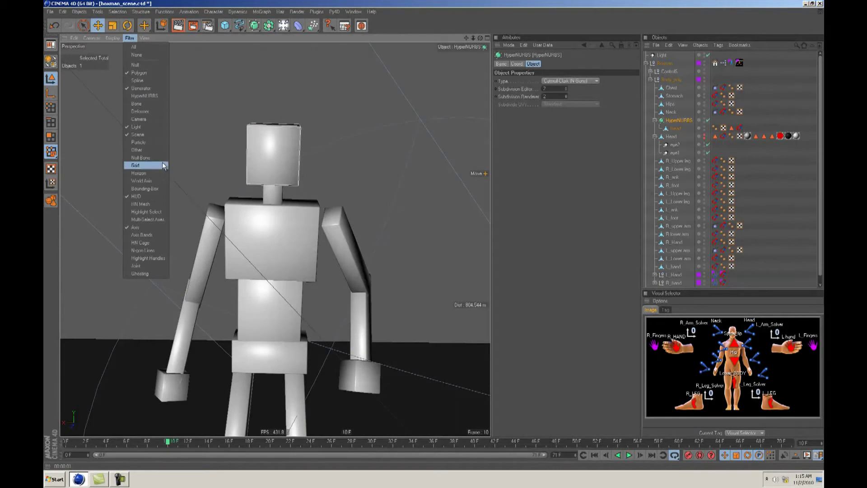
left_click(144, 203)
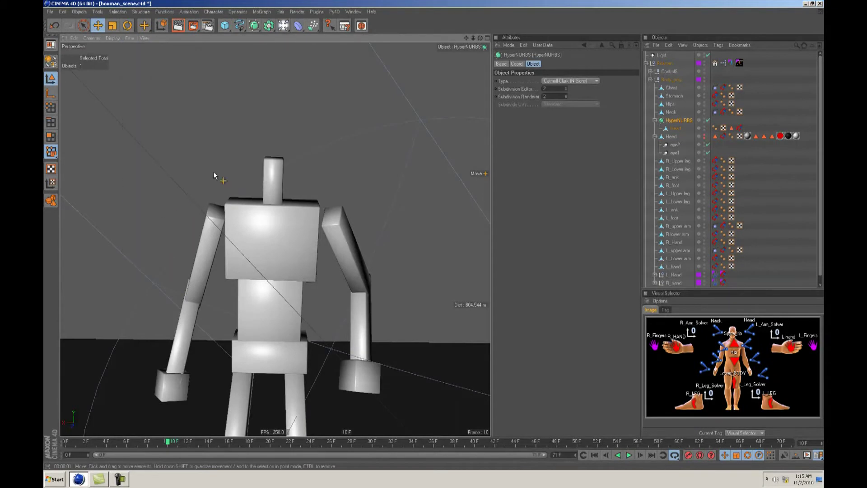
left_click(129, 38)
left_click(145, 96)
left_click_drag(214, 136, 434, 235, "alt")
- Select the box Head inside the HyperNURBS object and switch to polygon editing with its front face selected
left_click(666, 130)
right_click_drag(435, 235, 434, 235, "alt")
middle_click_drag(435, 235, 334, 170, "alt")
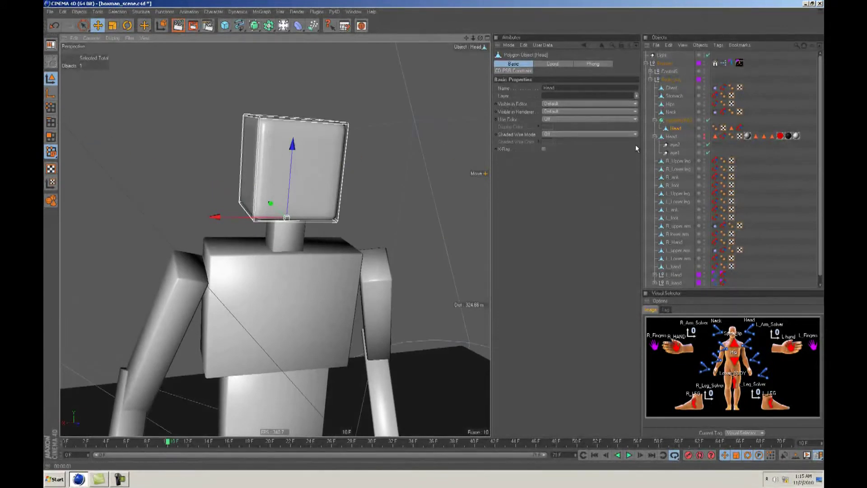
left_click(676, 130)
left_click_drag(434, 235, 448, 237, "alt")
left_click(50, 137)
right_click_drag(447, 235, 434, 234, "alt")
middle_click_drag(433, 233, 431, 246, "alt")
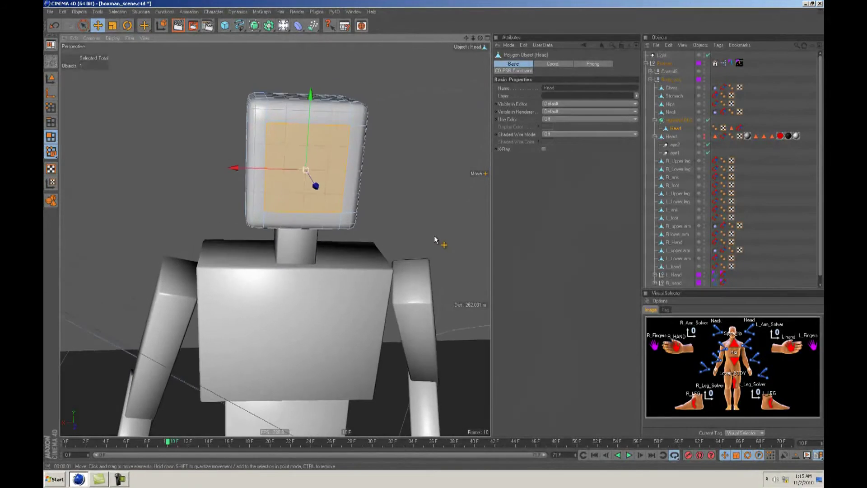
left_click_drag(434, 234, 432, 235, "alt")
middle_click_drag(432, 235, 433, 235, "alt")
left_click_drag(434, 235, 433, 234, "alt")
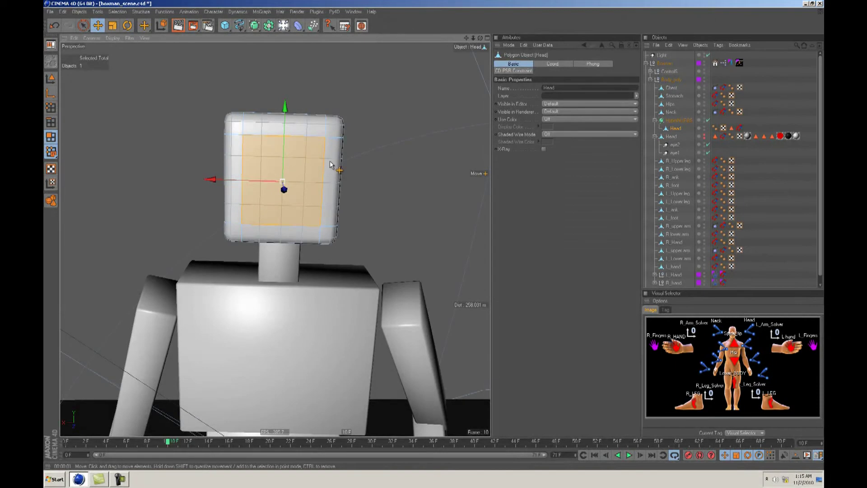
- Cut a horizontal edge loop near the top of the head using the Knife in Loop mode
key("k")
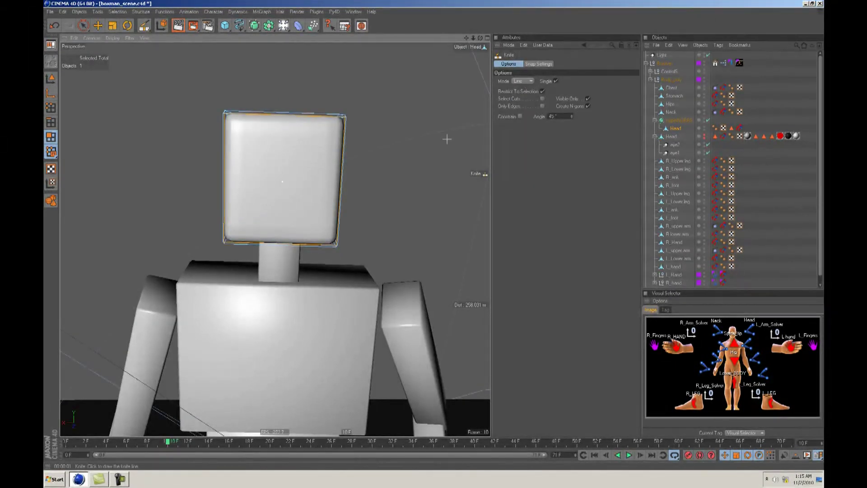
left_click(520, 80)
left_click(524, 105)
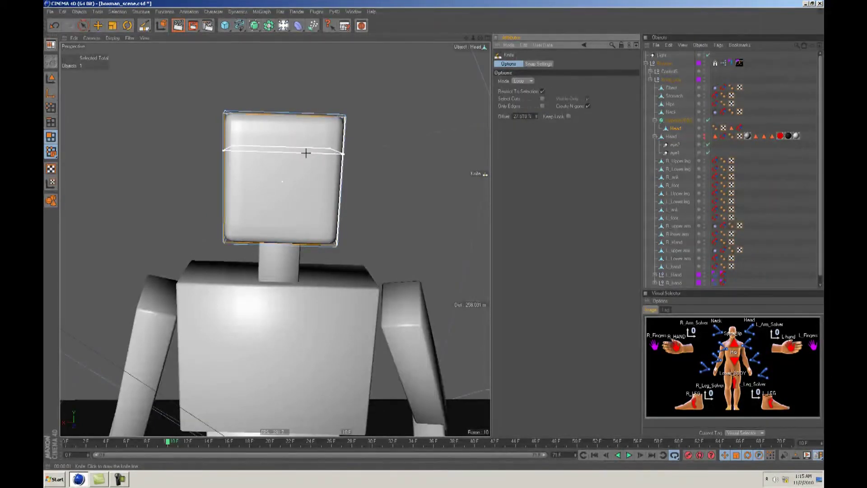
left_click(329, 138)
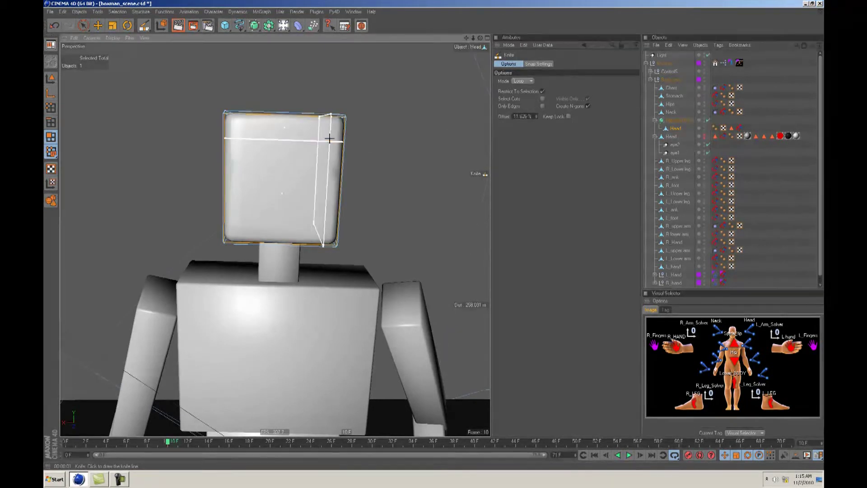
left_click(320, 179)
key("ctrl+z")
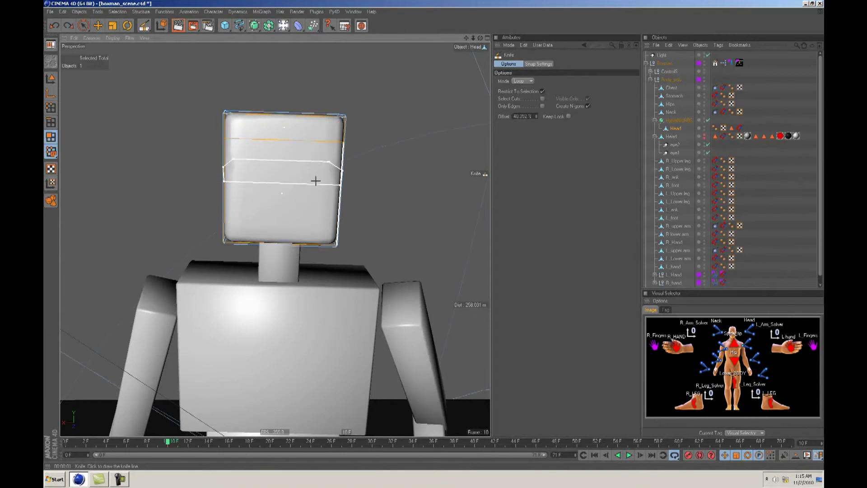
left_click(317, 175)
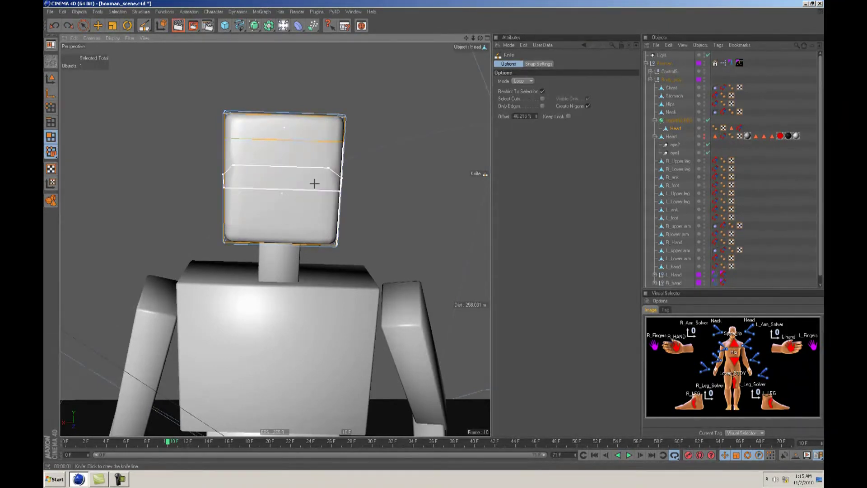
left_click_drag(307, 183, 433, 235, "alt")
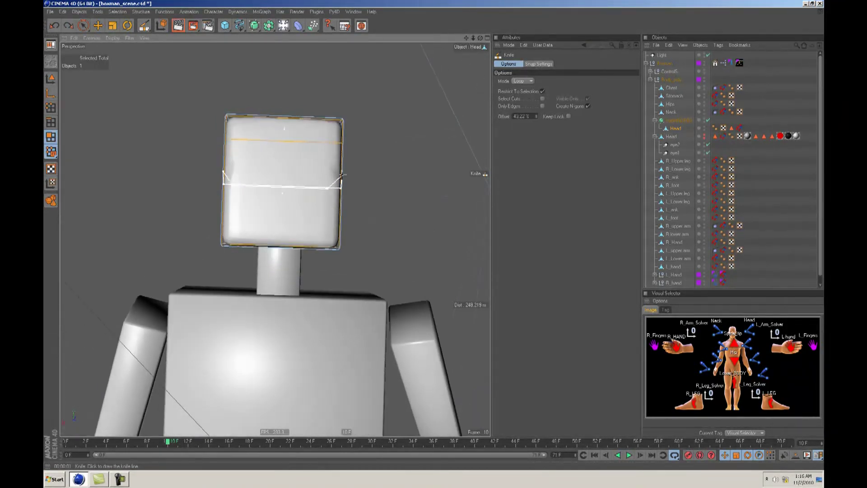
- Cut two more horizontal loops around the middle of the head, below the first loop
left_click(326, 169)
left_click_drag(312, 201, 433, 233, "alt")
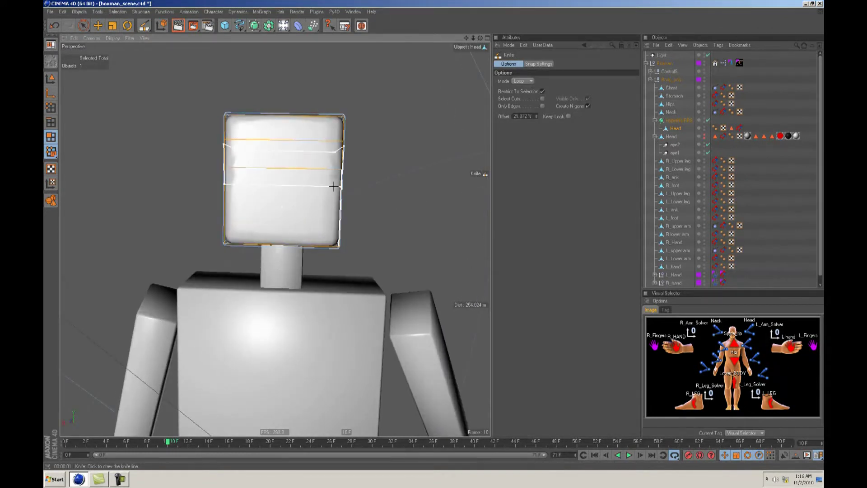
left_click(334, 184)
left_click_drag(335, 184, 433, 235, "alt")
left_click_drag(364, 214, 433, 234, "alt")
right_click_drag(356, 214, 433, 234, "alt")
- Split the front band between the upper two loops with a vertical centre cut using the Knife in Line mode
left_click(522, 81)
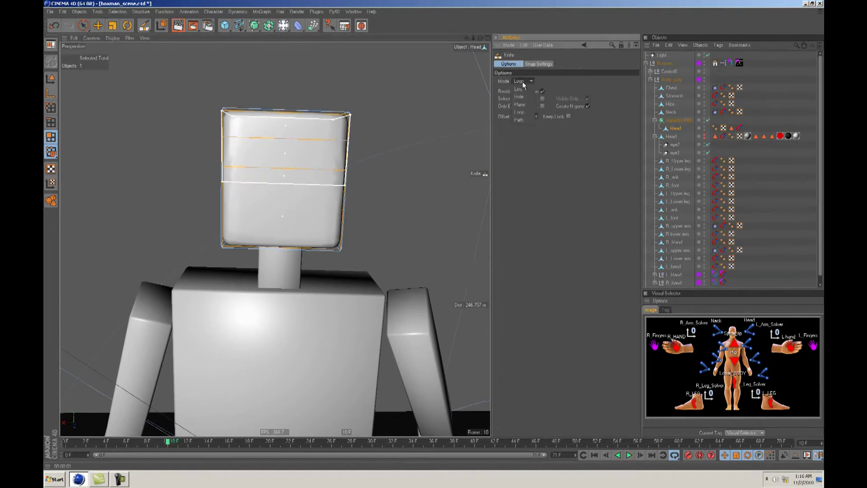
left_click(519, 90)
left_click_drag(433, 232, 433, 232, "alt")
left_click_drag(284, 141, 284, 172)
left_click_drag(349, 197, 433, 235, "alt")
left_click(51, 80)
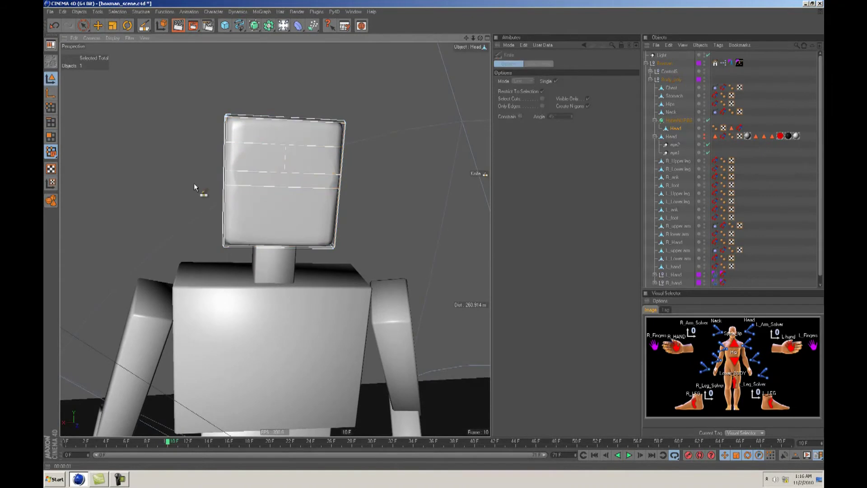
- Select the large polygon on the lower front of the head in polygon mode with the Move tool
key("e")
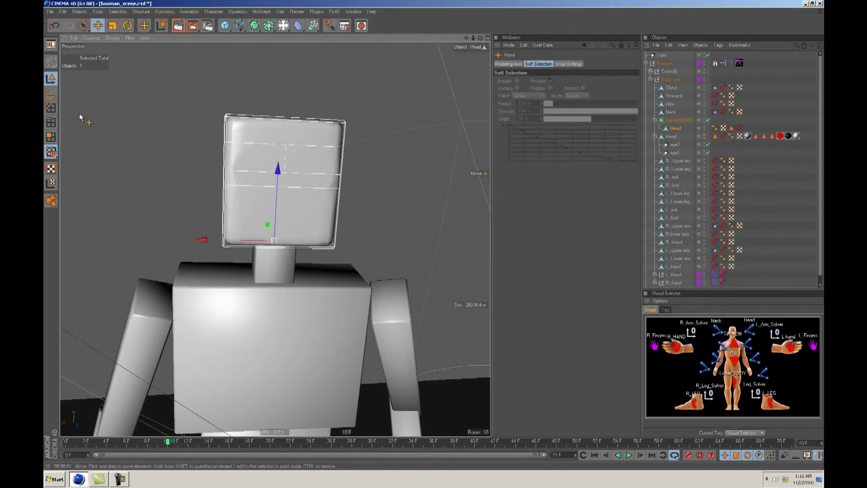
left_click(50, 137)
left_click_drag(434, 235, 433, 235, "alt")
left_click(285, 212)
left_click_drag(286, 212, 434, 236, "alt")
scroll(435, 234, "up", 1)
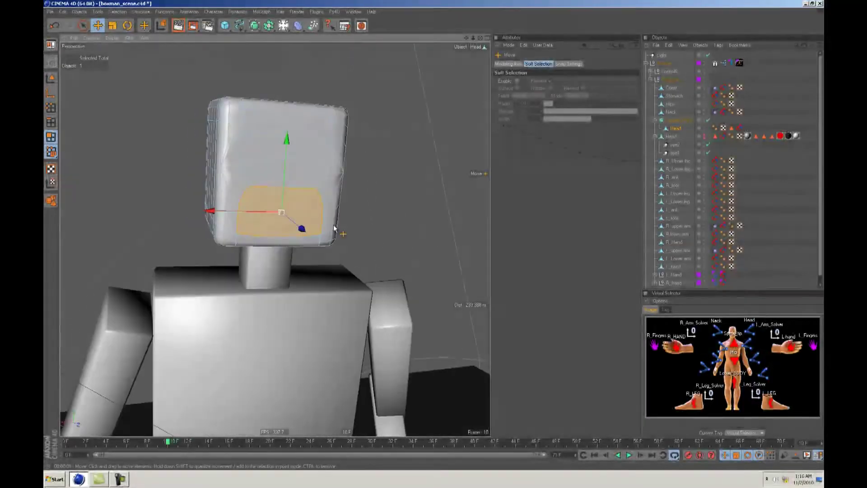
key("u")
key("l")
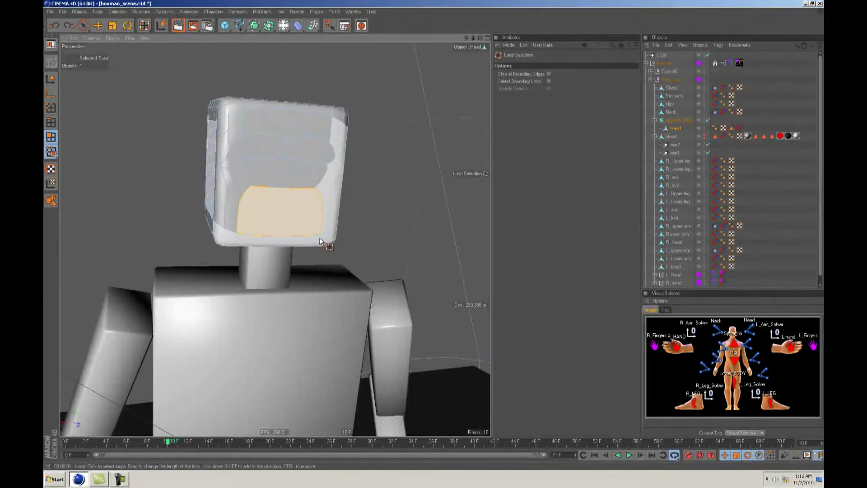
key("u")
key("l")
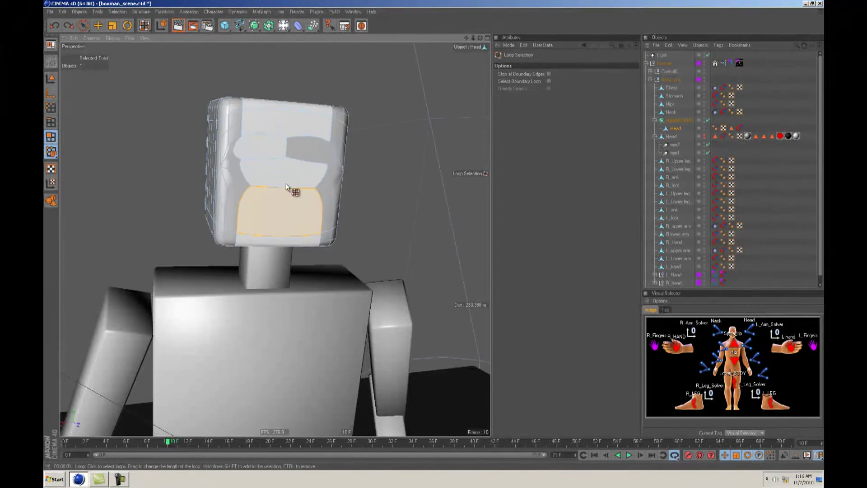
key("e")
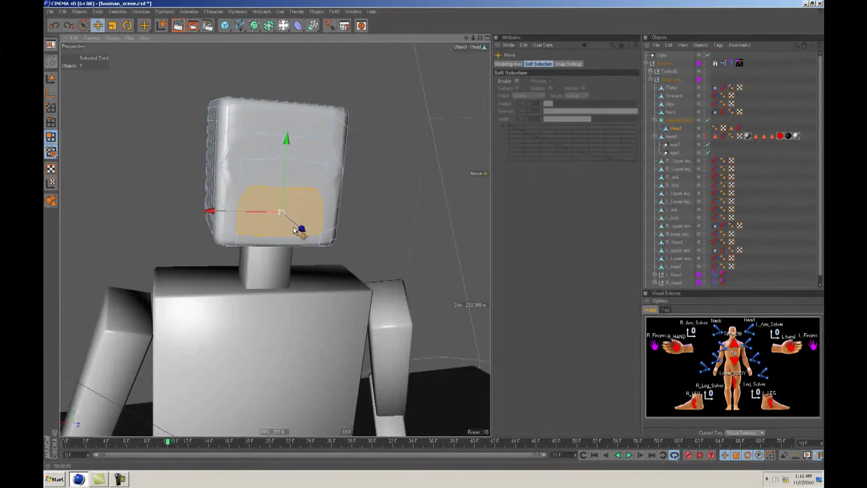
- Pull the lower front polygon forward into a muzzle and inset it slightly with Extrude Inner
left_click_drag(275, 223, 435, 234, "alt")
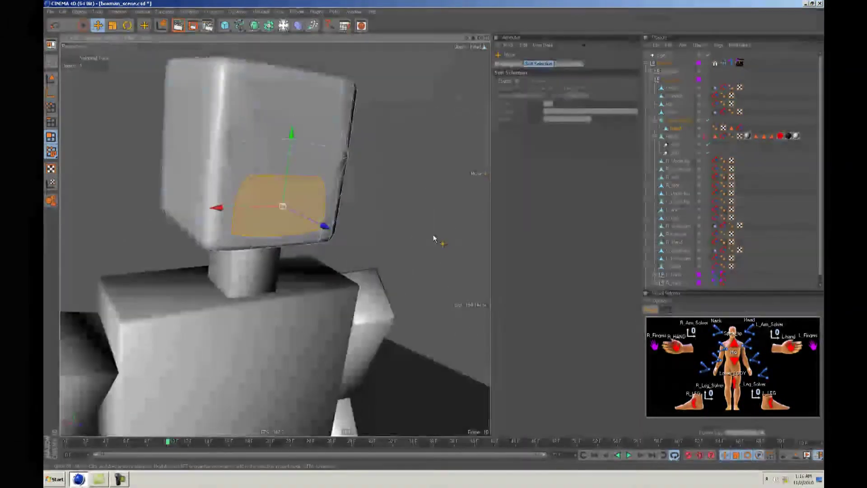
left_click_drag(323, 227, 433, 235)
left_click_drag(433, 234, 434, 235, "alt")
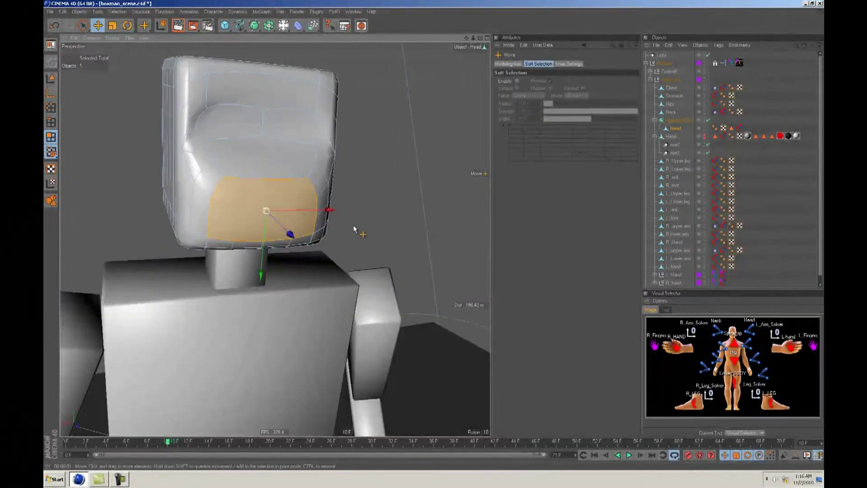
key("i")
left_click_drag(360, 227, 434, 235)
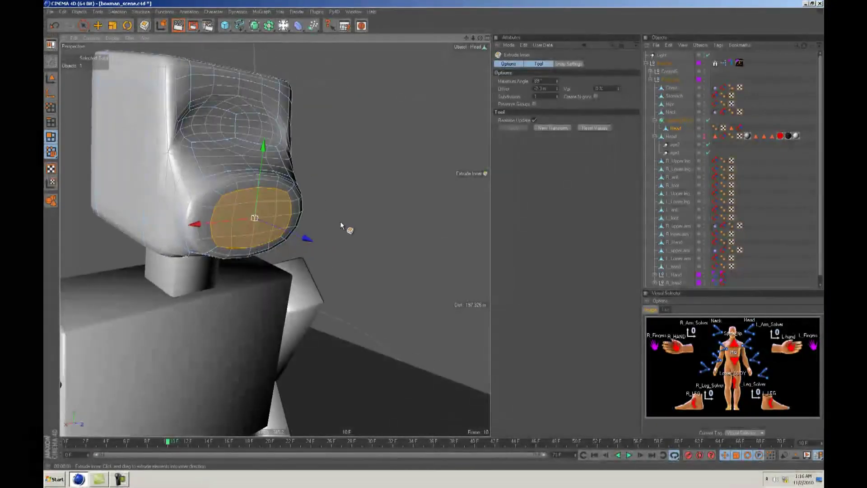
key("d")
left_click_drag(340, 222, 435, 235)
key("ctrl+z")
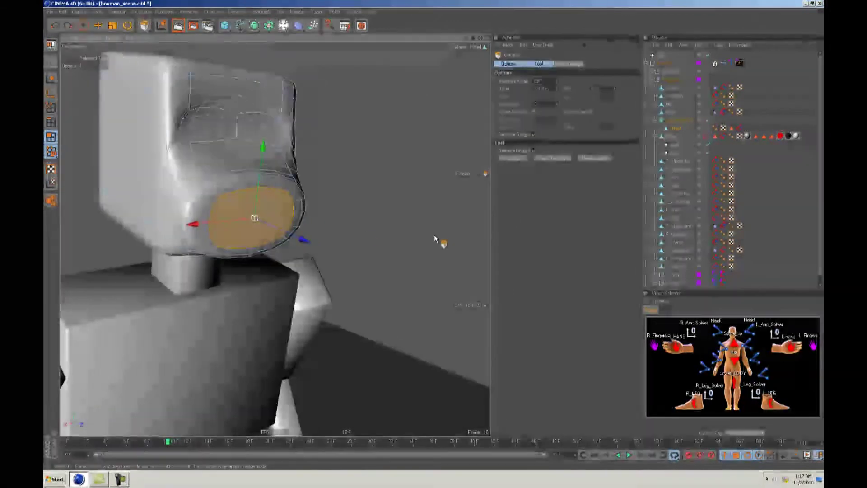
- Inset the muzzle polygon again and extrude it about -32.4 m into the head to hollow out the mouth
key("i")
left_click_drag(365, 233, 434, 235)
key("d")
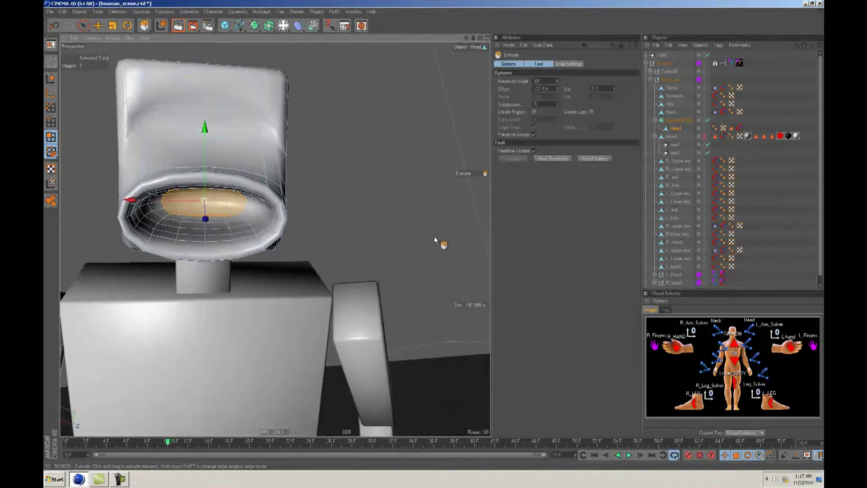
middle_click_drag(370, 228, 434, 235, "alt")
- Select the two eye polygons on either side of the vertical cut above the mouth
key("e")
left_click_drag(347, 189, 434, 234, "alt")
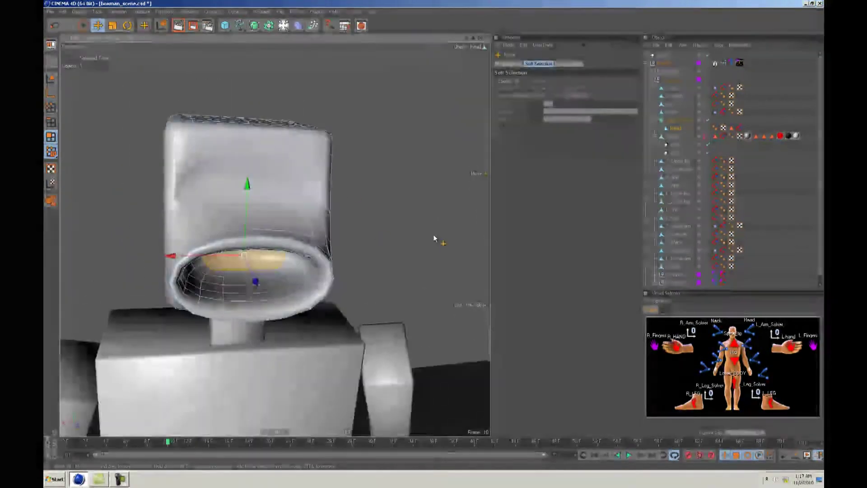
left_click(284, 180)
right_click_drag(284, 181, 434, 233, "alt")
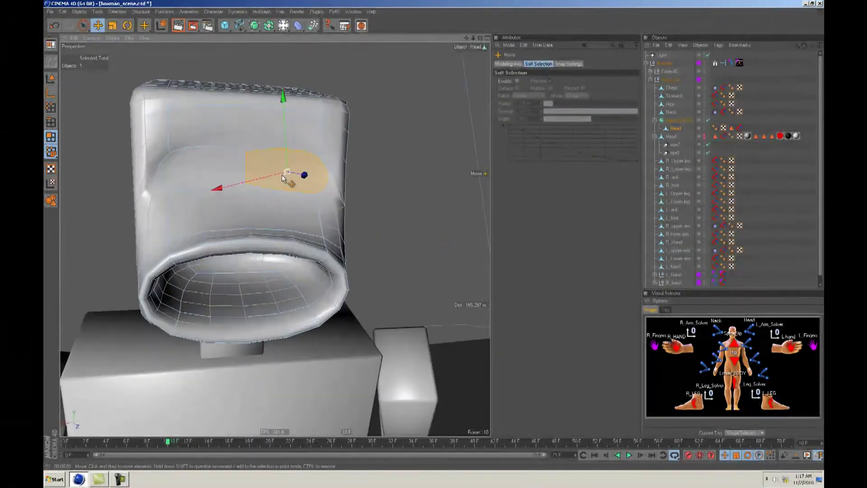
key("u")
key("l")
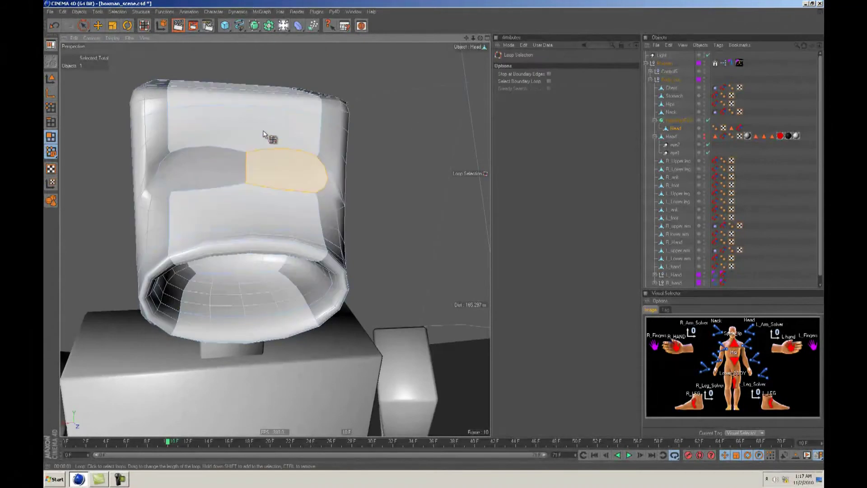
left_click(289, 184)
key("e")
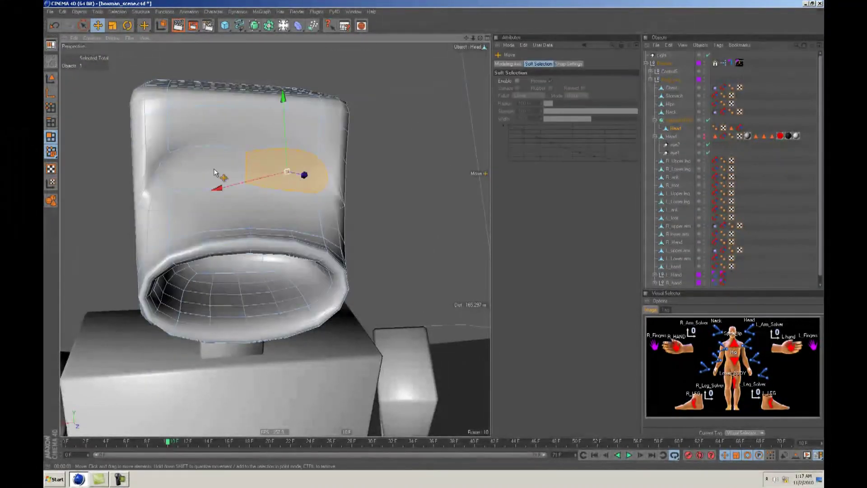
left_click_drag(273, 180, 434, 234, "alt")
key("i")
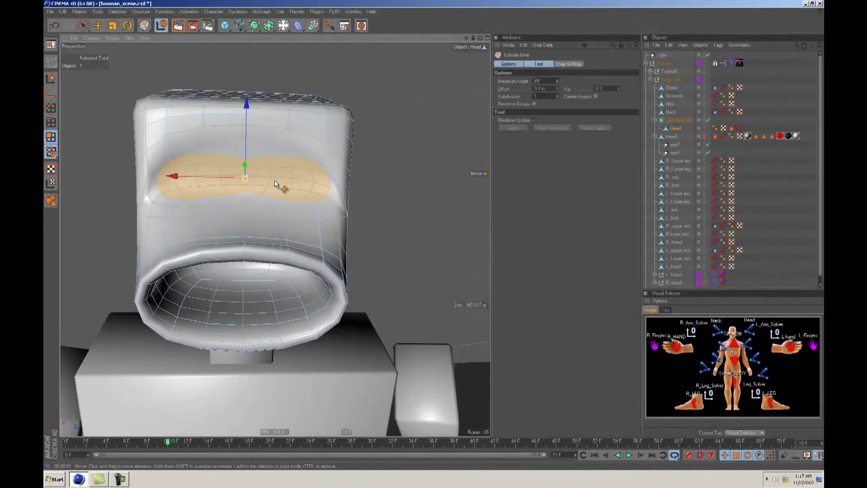
left_click_drag(313, 156, 429, 235, "alt")
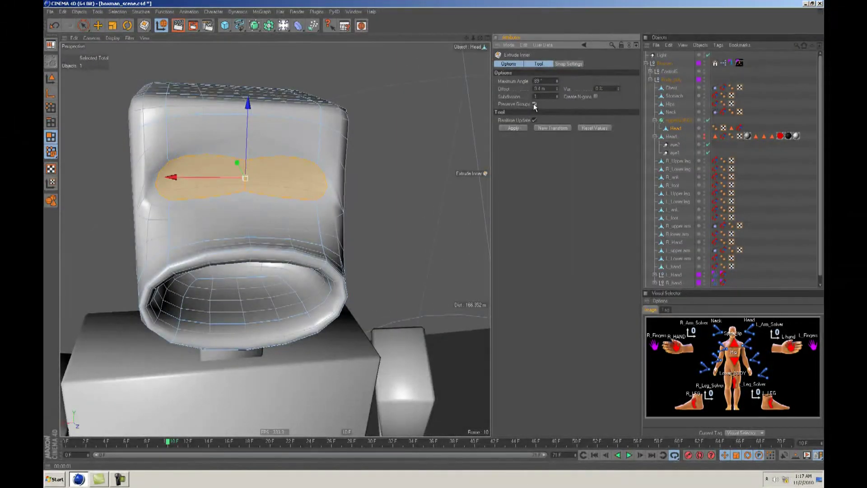
left_click_drag(342, 209, 433, 235, "alt")
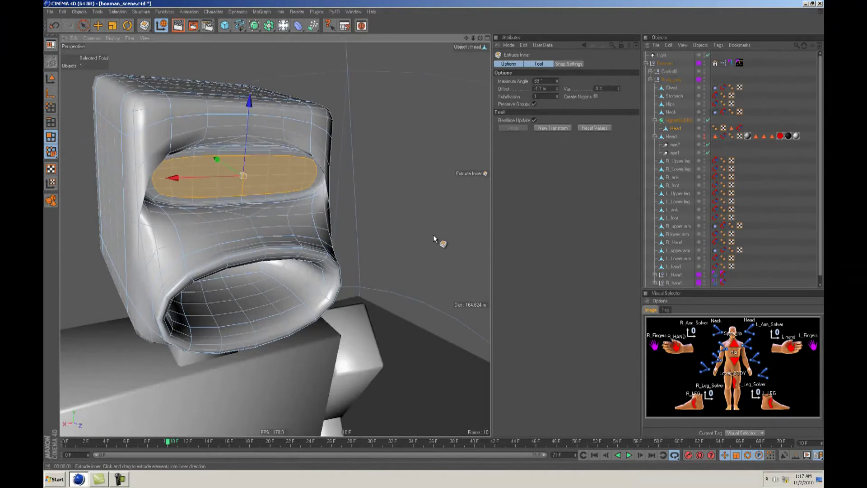
key("ctrl+z")
- Turn off Preserve Groups in Extrude Inner and inset the two eye polygons separately
left_click_drag(357, 199, 434, 235, "alt")
left_click(534, 104)
key("e")
left_click(184, 180)
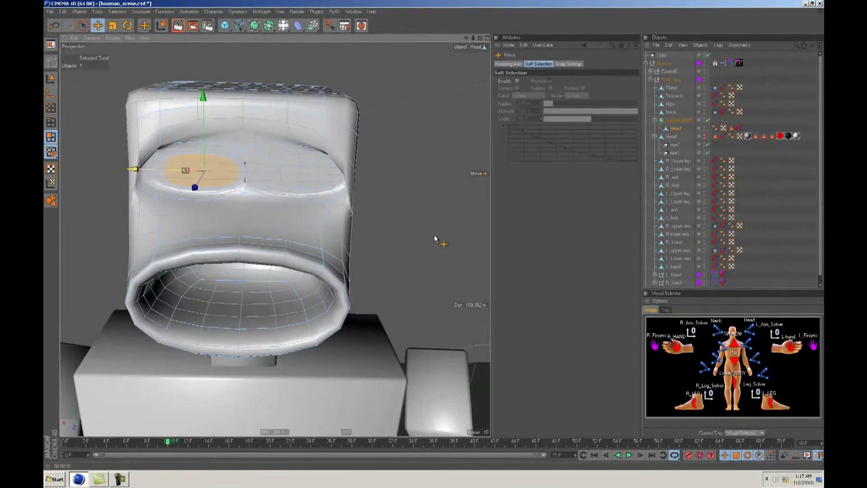
left_click(294, 170)
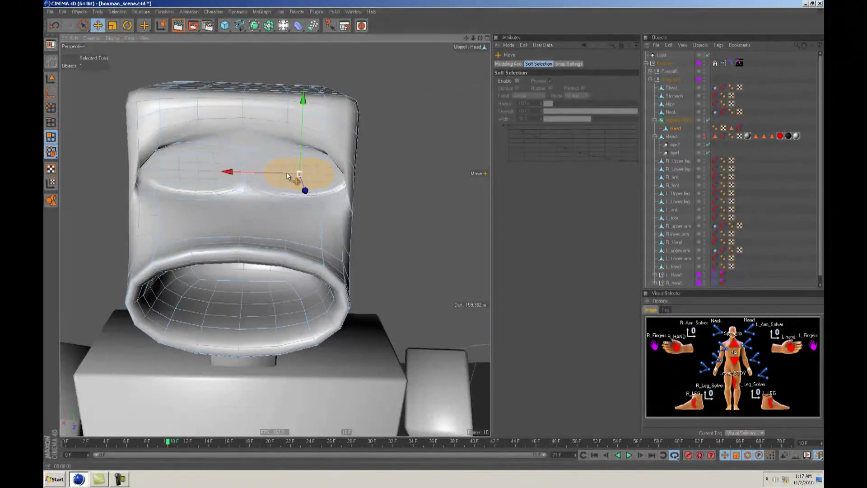
left_click_drag(284, 176, 434, 236, "alt")
key("ctrl+z")
key("ctrl+z")
key("ctrl+z")
key("ctrl+z")
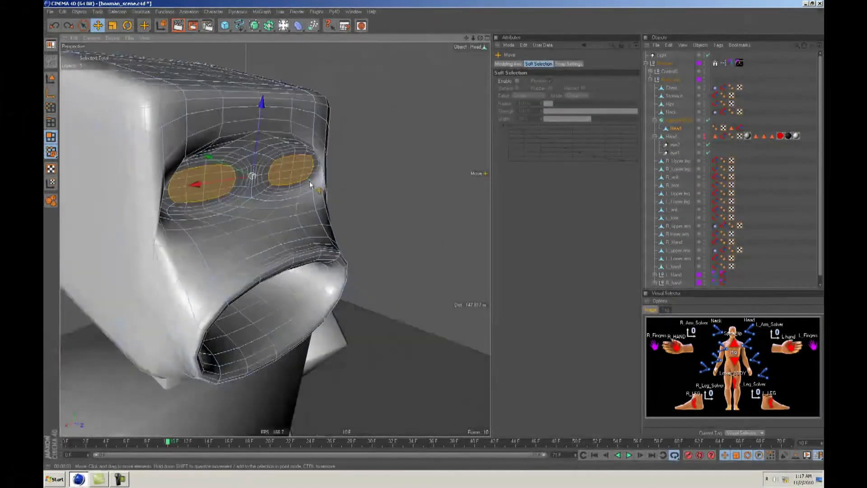
- Pull both inset eye polygons forward out of the face and inset their ends slightly with Extrude Inner
left_click_drag(231, 169, 434, 236)
mouse_move(434, 235)
left_mouse_down("alt")
mouse_move(427, 233)
mouse_move(434, 236)
left_mouse_up("alt")
left_click_drag(161, 142, 434, 235, "alt")
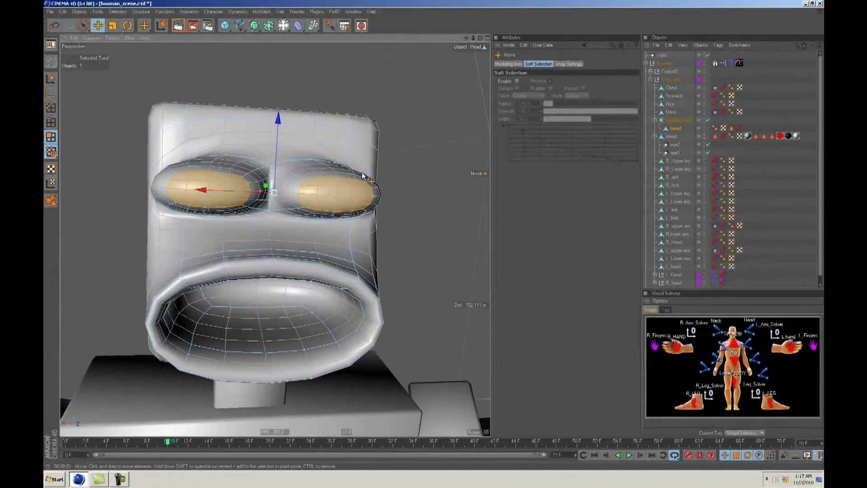
left_click_drag(402, 187, 434, 234, "alt")
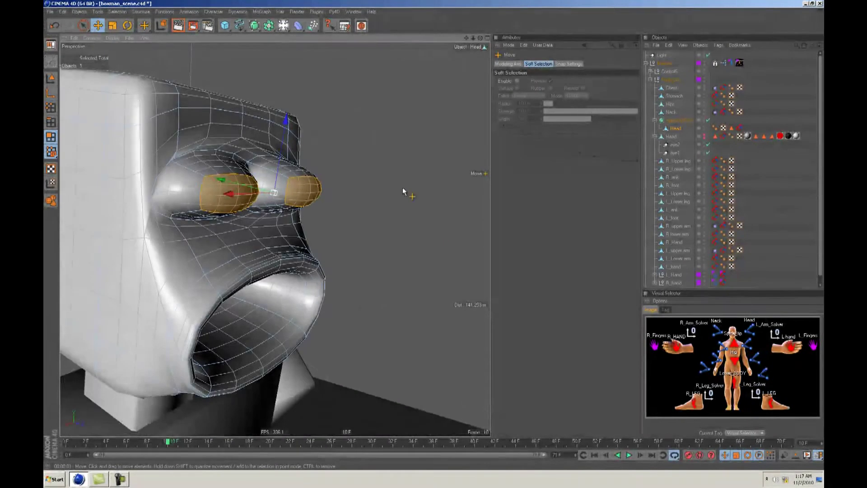
key("i")
left_click_drag(394, 177, 433, 235)
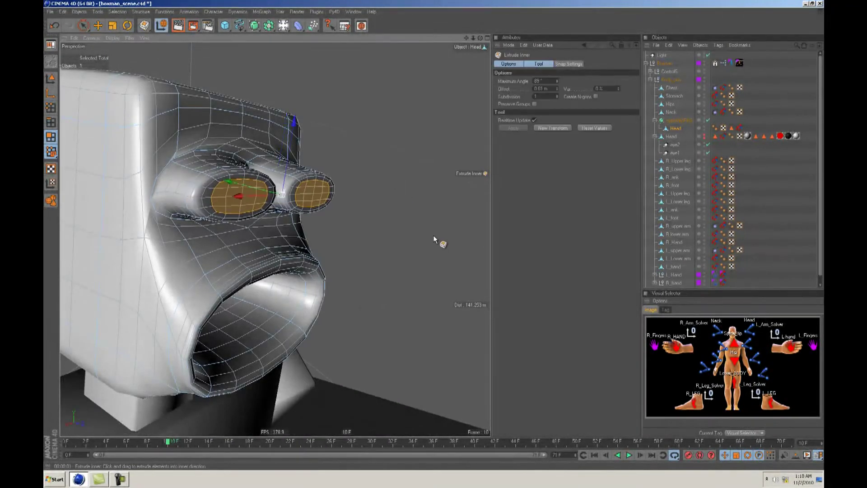
- Inset the ends of both eye stalks again and extrude them inward to form rimmed, hollowed eyes
key("d")
left_click_drag(400, 180, 433, 234)
key("ctrl+z")
key("i")
left_click_drag(397, 189, 433, 235)
left_click_drag(399, 187, 432, 235)
key("i")
key("i")
key("d")
left_click_drag(433, 235, 435, 235, "alt")
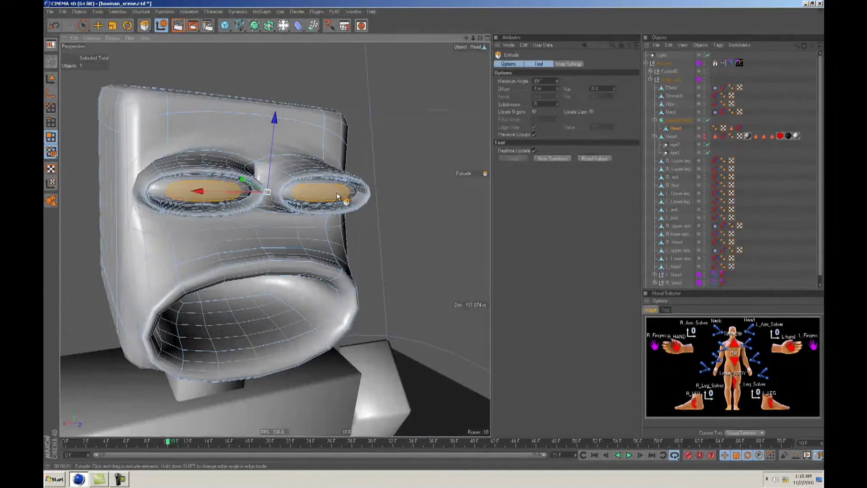
- Select the inner polygon of each eye in turn and scale it down
key("e")
left_click(323, 192)
left_click_drag(352, 195, 432, 234, "alt")
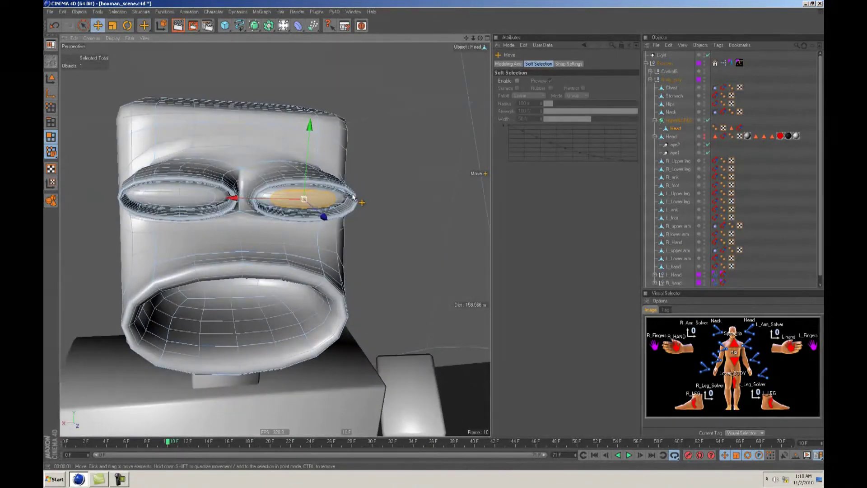
key("t")
left_click_drag(365, 199, 435, 235, "alt")
left_click_drag(253, 197, 179, 200, "alt")
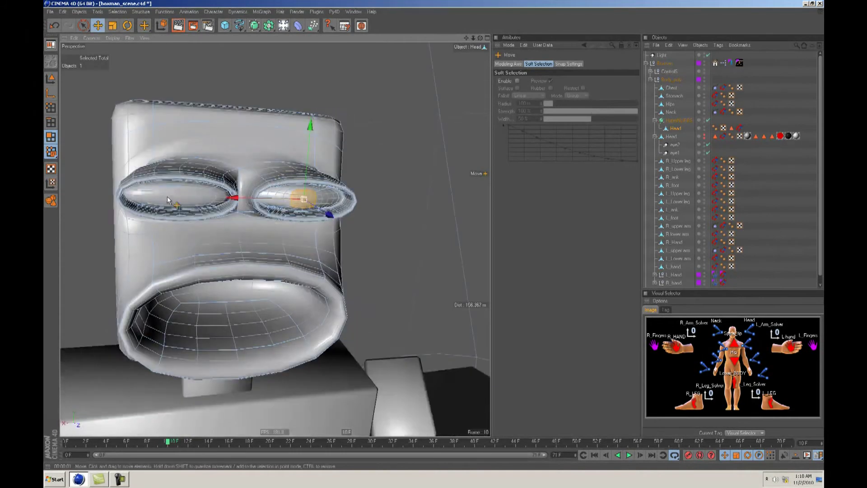
left_click_drag(434, 235, 440, 236, "alt")
left_click_drag(156, 197, 433, 234)
left_click_drag(256, 218, 434, 234, "alt")
right_click_drag(435, 235, 435, 235, "alt")
left_click_drag(305, 210, 435, 234, "alt")
- Select the two upper front corner polygons of the head and extrude them about 117.4 m into horns
key("e")
right_click_drag(435, 233, 439, 234, "alt")
left_click(323, 208)
left_click_drag(328, 211, 434, 235, "alt")
right_click_drag(434, 235, 433, 234, "alt")
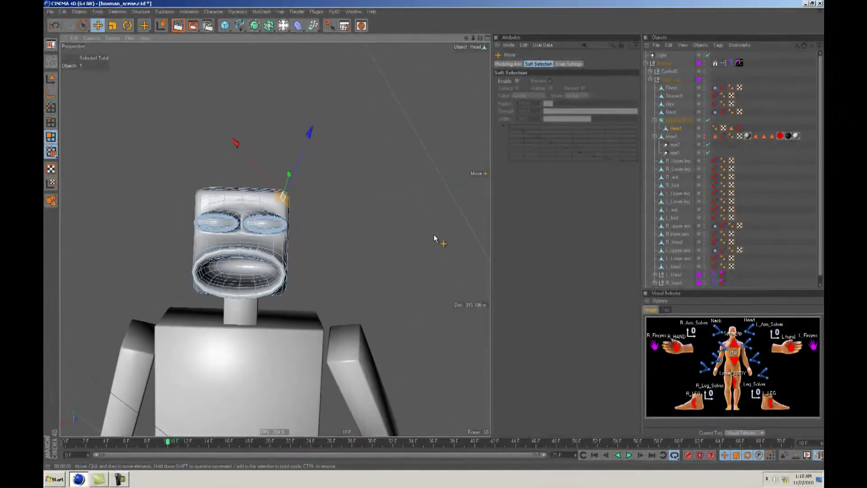
left_click(198, 195, "shift")
left_click_drag(338, 225, 439, 234, "alt")
key("d")
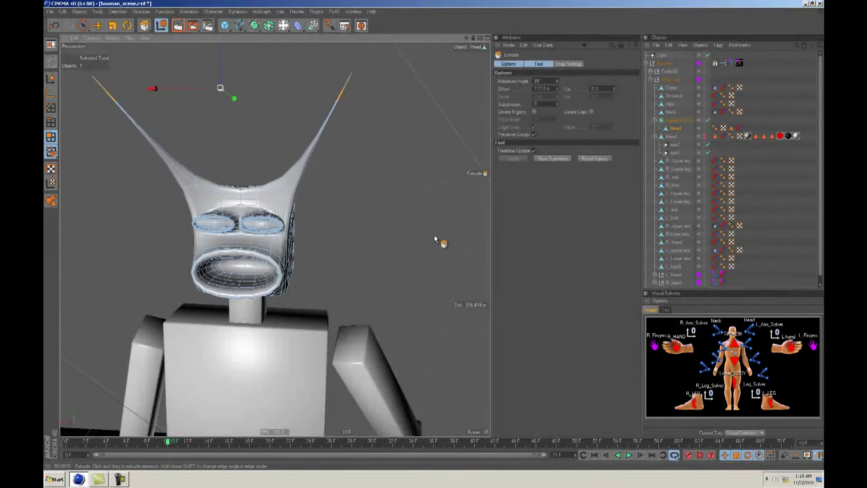
- Scale up the tip polygon of one horn to thicken it and reposition that tip
middle_click_drag(433, 236, 433, 236, "alt")
key("e")
left_click(336, 119)
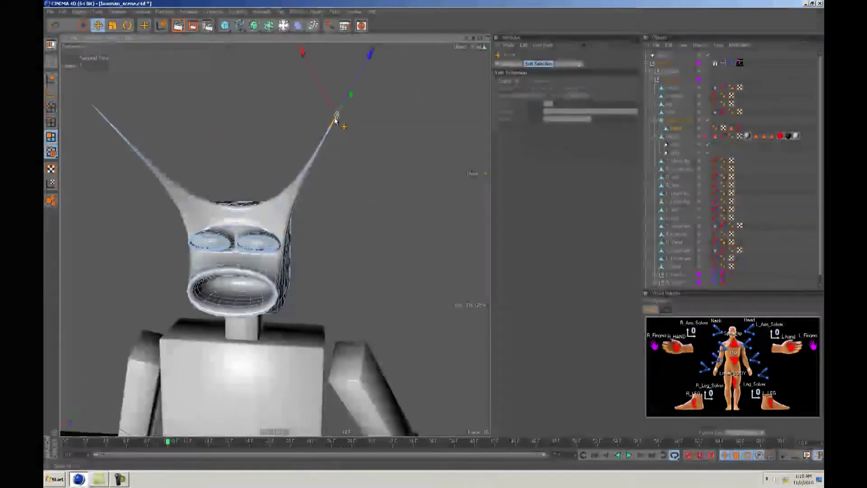
key("t")
left_click_drag(470, 235, 333, 221)
right_click_drag(334, 222, 438, 234, "alt")
left_click_drag(438, 234, 433, 235, "alt")
mouse_move(433, 235)
left_mouse_down()
mouse_move(459, 235)
mouse_move(434, 235)
left_mouse_up()
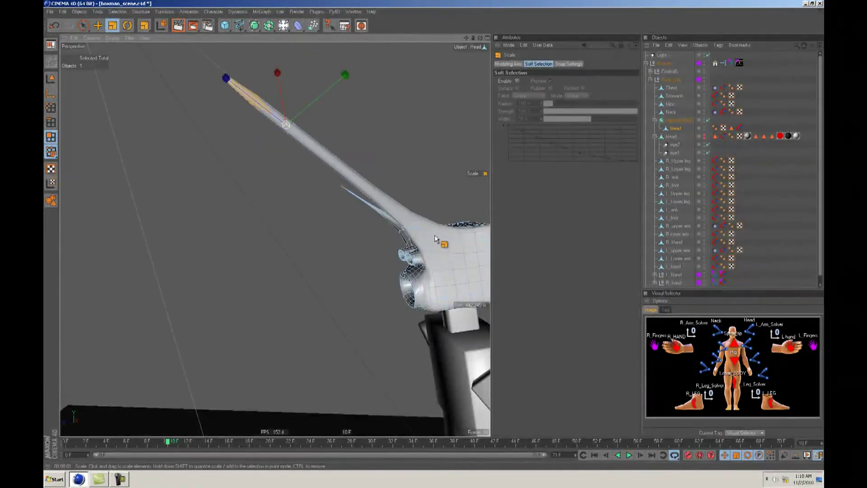
left_click_drag(206, 56, 434, 234)
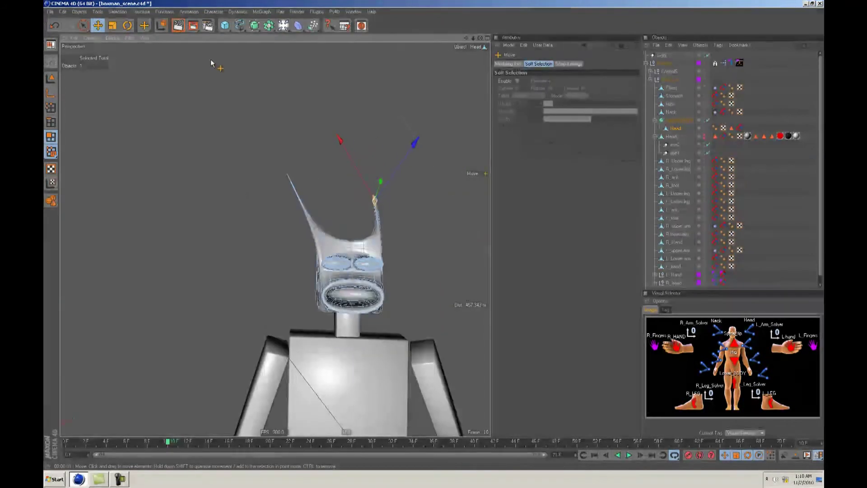
left_click_drag(252, 80, 434, 234)
left_click_drag(264, 121, 434, 234)
- Select the tip polygon of the opposite horn and scale it up to thicken the horn
left_click(211, 160)
left_click_drag(211, 160, 214, 159, "alt")
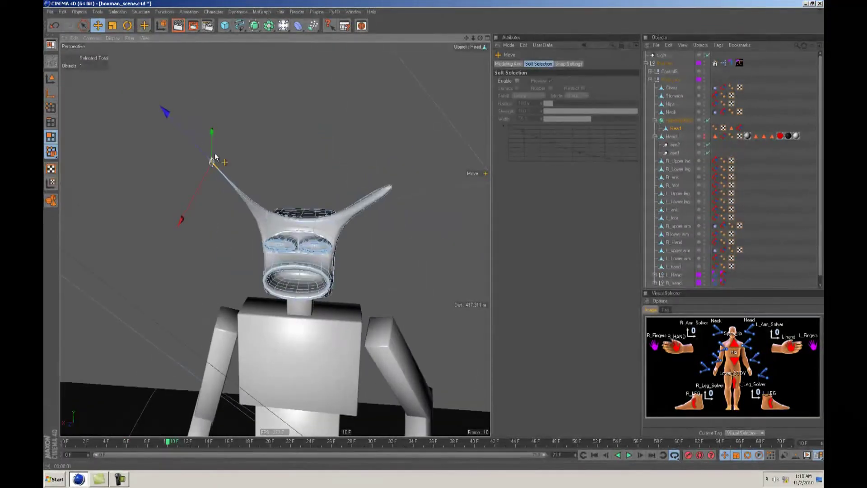
key("t")
left_click_drag(180, 231, 646, 235)
left_click_drag(559, 236, 433, 235)
- Reposition the tip of the second horn with the Move tool, checking it from several angles
key("e")
left_click_drag(165, 230, 437, 238, "alt")
right_click_drag(438, 238, 433, 235, "alt")
left_click_drag(140, 114, 422, 230)
middle_click_drag(422, 229, 379, 209, "alt")
left_click_drag(259, 144, 435, 235)
left_click_drag(435, 236, 432, 234, "alt")
key("e")
- Select the underside polygon below the mouth and pull it down to form a chin
left_click_drag(232, 265, 283, 283, "alt")
left_click_drag(283, 282, 434, 236, "alt")
left_click_drag(366, 235, 434, 239, "alt")
left_click_drag(366, 239, 433, 236, "alt")
scroll(435, 240, "up", 4)
left_click(294, 317)
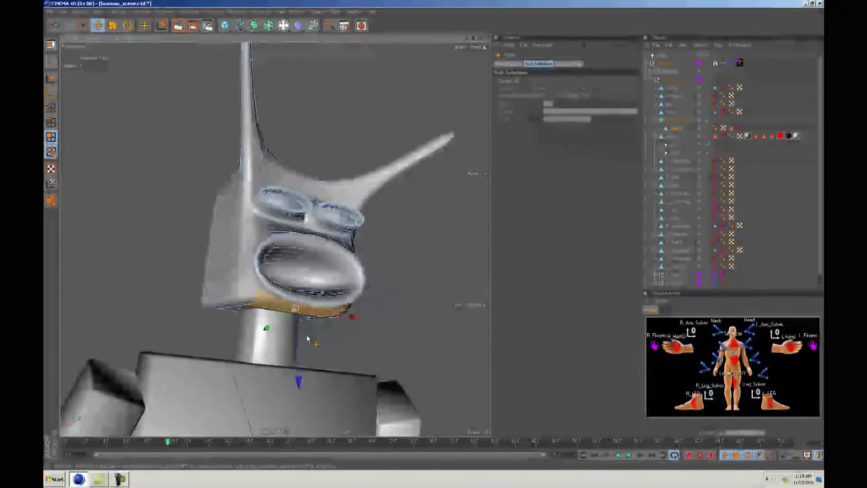
left_click_drag(298, 382, 299, 395)
left_click_drag(434, 239, 434, 240, "alt")
left_click_drag(301, 377, 303, 387)
left_click_drag(336, 354, 279, 357, "alt")
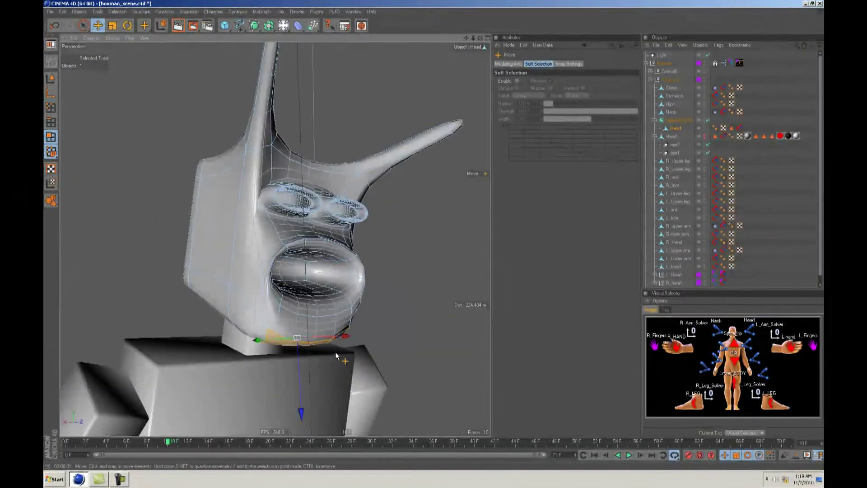
- Extend the chin polygon further downward to deepen the lower jaw
left_click_drag(349, 349, 356, 335, "alt")
key("d")
key("e")
left_click_drag(295, 393, 293, 416)
left_click_drag(435, 238, 331, 364, "alt")
middle_click_drag(331, 364, 351, 328, "alt")
- Adjust the back of the head by selecting and moving its lower, upper and corner polygons
left_click_drag(350, 329, 354, 295, "alt")
left_click(287, 265)
left_click_drag(288, 266, 434, 239, "alt")
left_click_drag(334, 292, 434, 239)
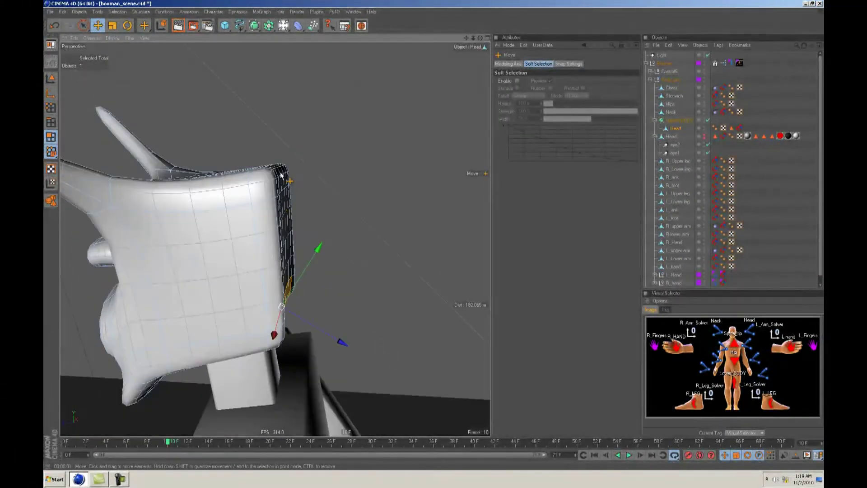
left_click_drag(291, 176, 295, 153, "alt")
mouse_move(325, 117)
left_mouse_down()
mouse_move(435, 238)
mouse_move(325, 117)
left_mouse_up()
left_click_drag(325, 116, 302, 152, "alt")
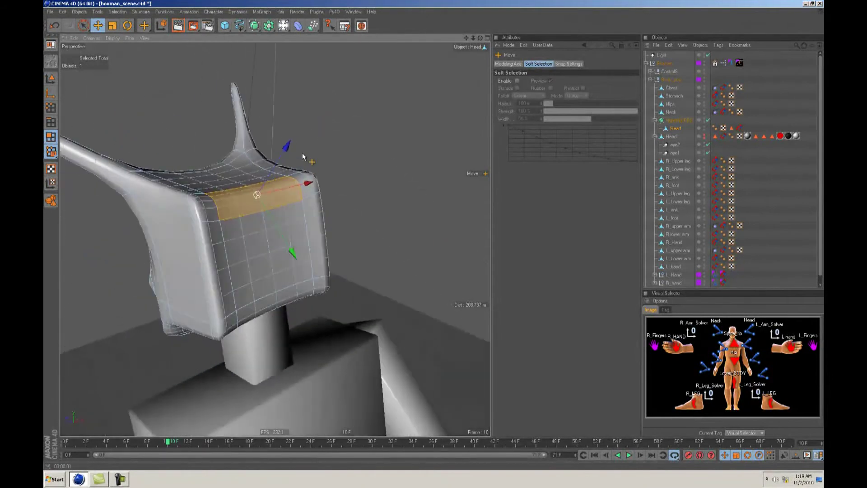
left_click(313, 178)
left_click_drag(313, 178, 435, 239, "alt")
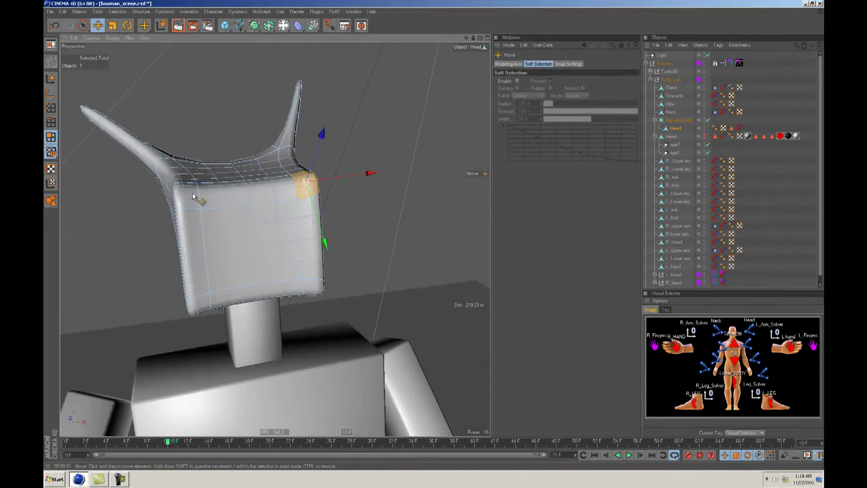
- Move the lower rear polygon strip of the head and widen the forehead polygon between the horns
left_click_drag(336, 178, 434, 240)
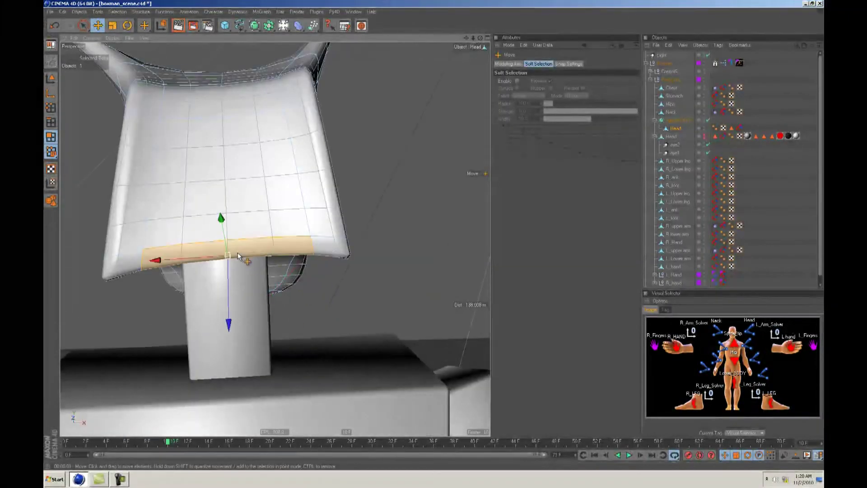
left_click_drag(231, 286, 282, 268)
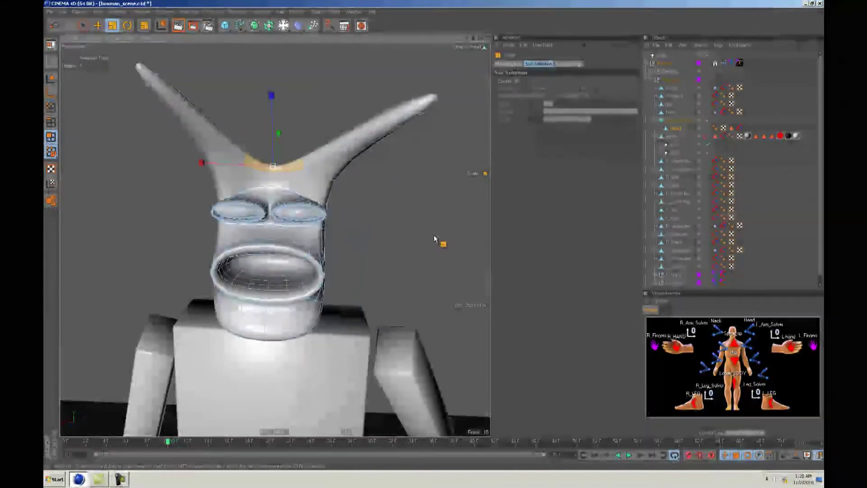
left_click_drag(433, 239, 431, 237, "alt")
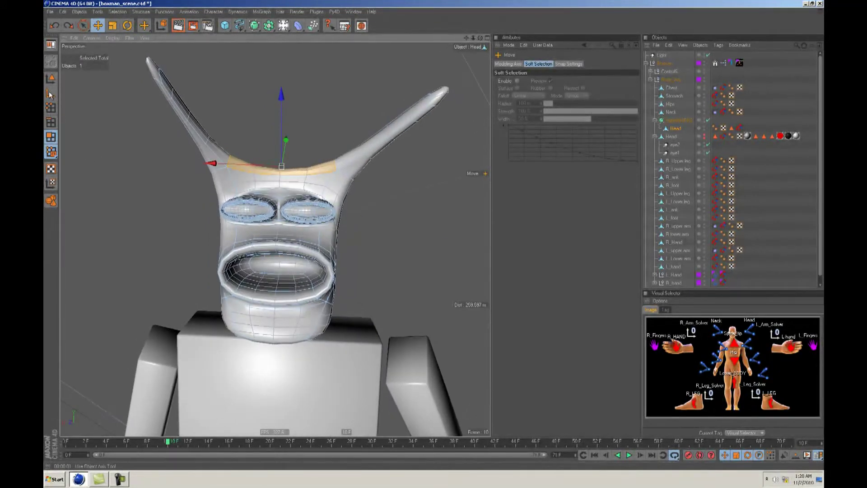
- Switch to model mode and activate the Magnet tool with a radius of 50 m
left_click(50, 79)
left_click_drag(433, 238, 437, 240, "alt")
key("v")
mouse_move(284, 218)
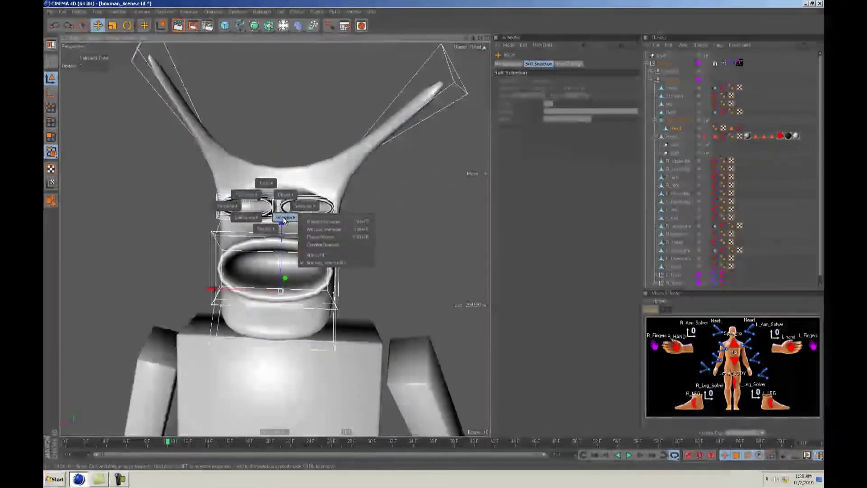
mouse_move(231, 206)
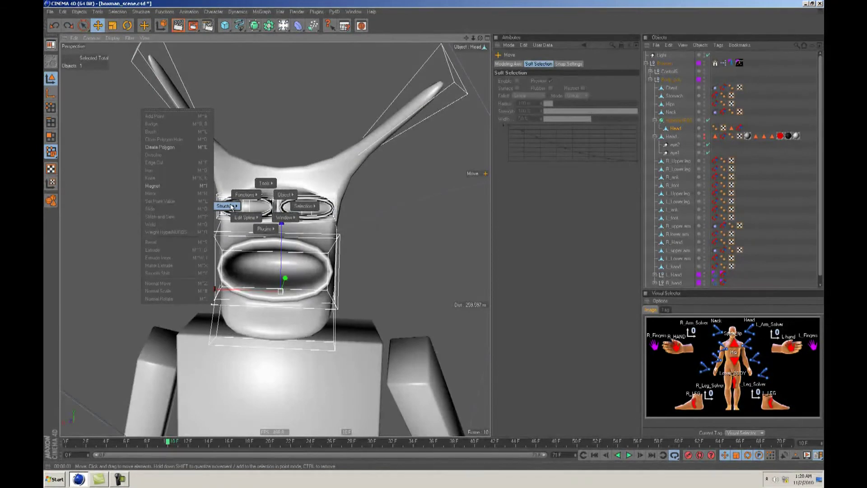
left_click(152, 186)
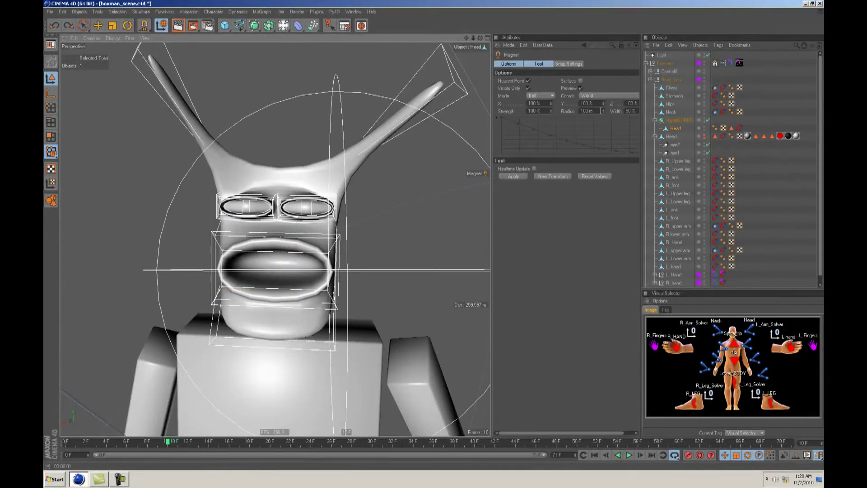
left_click_drag(601, 111, 465, 110)
type("30")
key("Return")
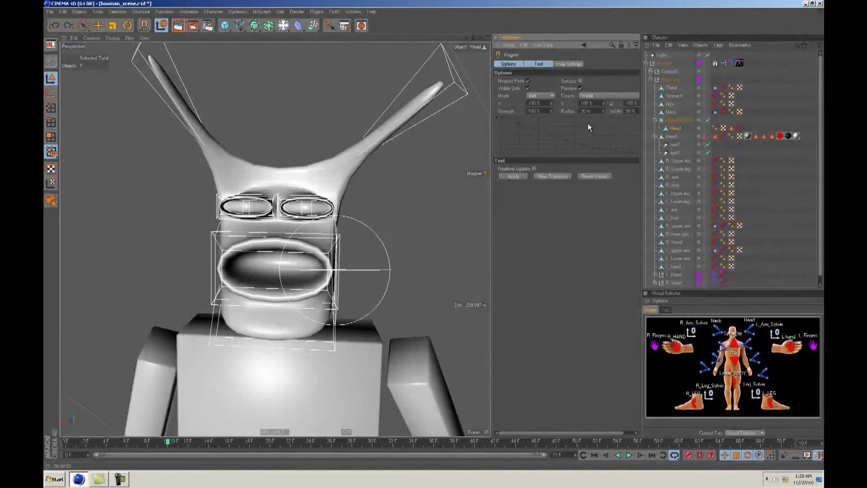
type("50")
key("Return")
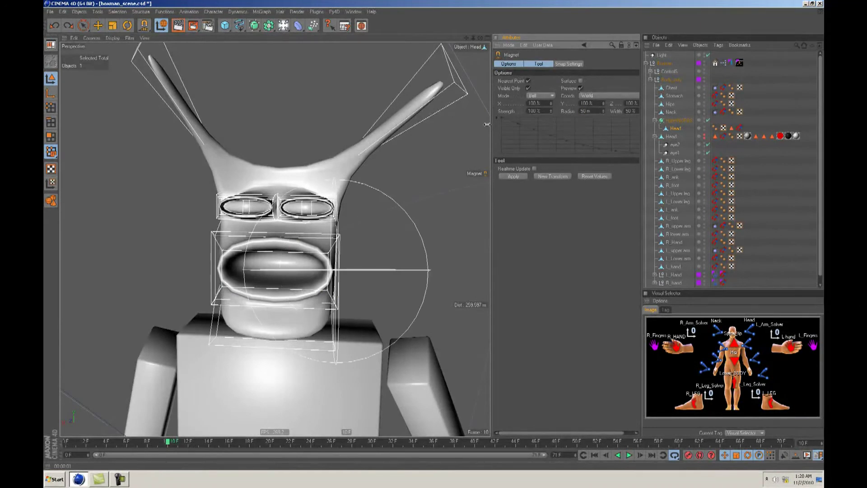
- Push and pull the mouth, brow and eye areas with the Magnet to make the face more organic
left_click_drag(317, 298, 322, 305)
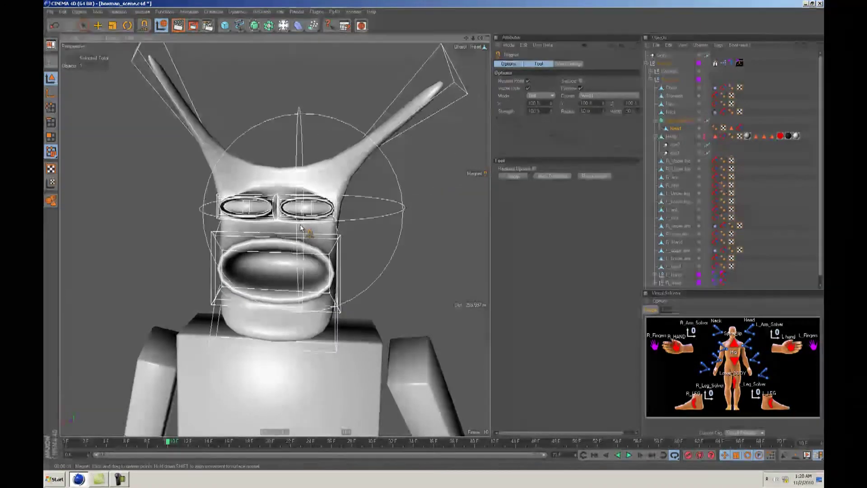
left_click_drag(301, 224, 304, 220)
left_click_drag(229, 178, 240, 175)
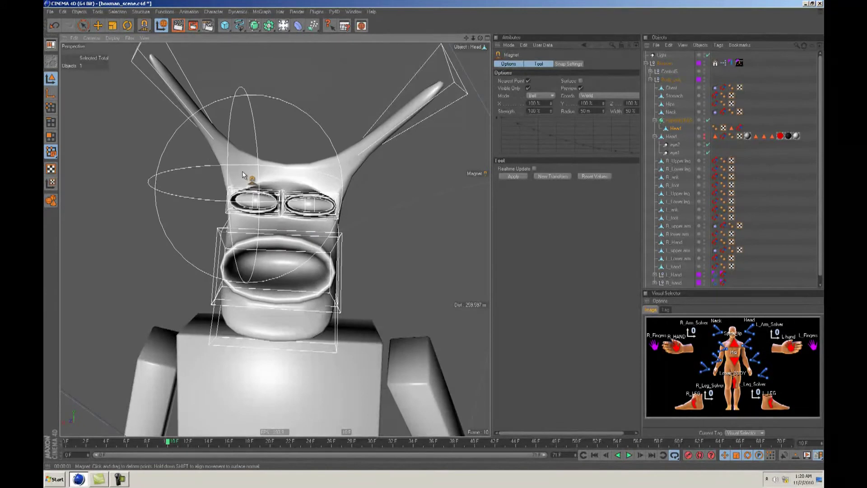
left_click_drag(239, 248, 253, 263)
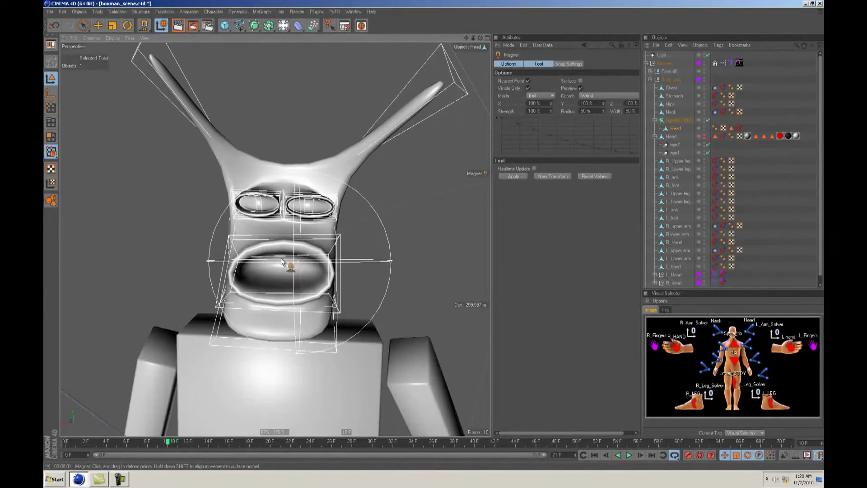
left_click_drag(231, 304, 230, 295)
left_click_drag(439, 236, 427, 243, "alt")
left_click_drag(325, 212, 437, 239, "alt")
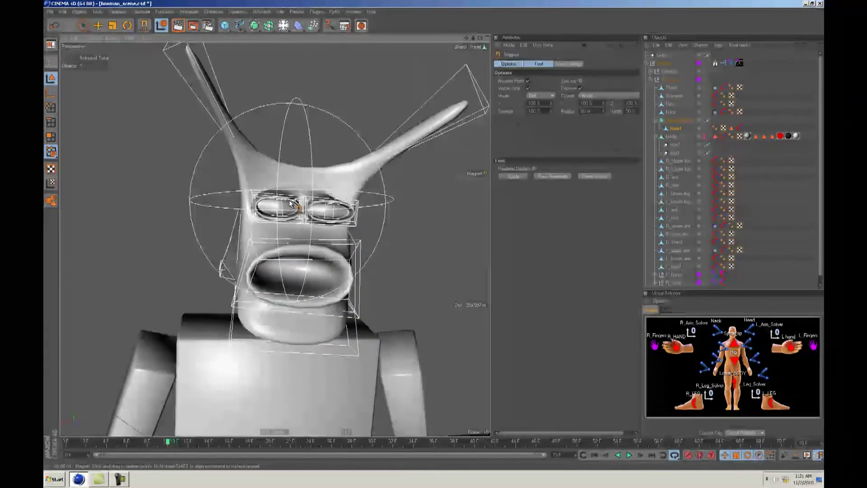
left_click_drag(284, 215, 284, 202)
- Set the Magnet radius to 20 m and make small adjustments around one eye
left_click_drag(593, 112, 498, 110)
type("20")
key("Return")
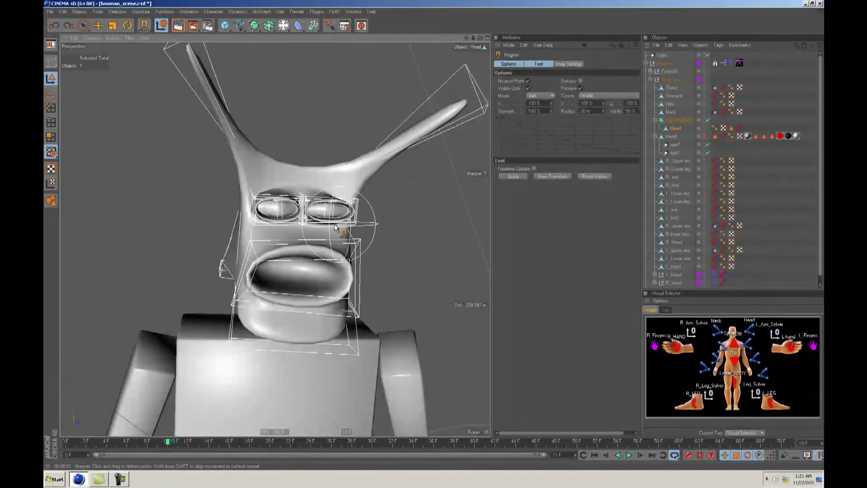
left_click_drag(336, 228, 437, 239, "alt")
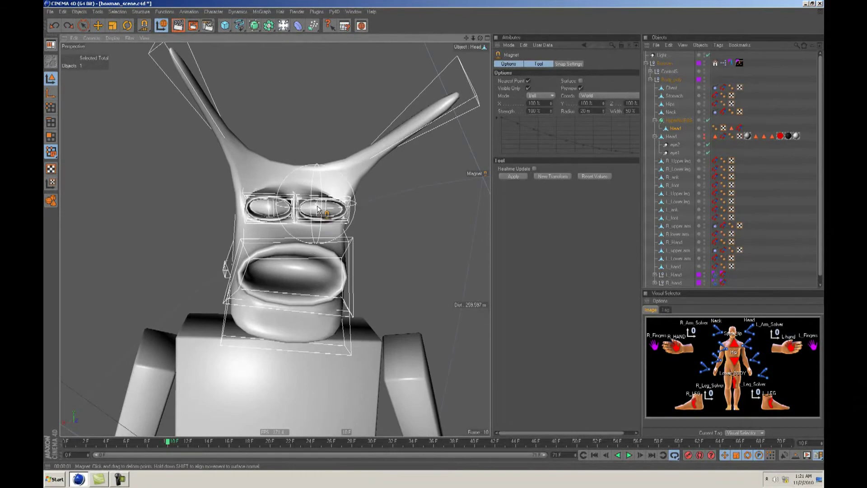
left_click_drag(318, 208, 437, 238, "alt")
- Set the Magnet radius to 30 m and reshape the eyes, undoing an unwanted pull
left_click_drag(595, 111, 536, 111)
type("30")
key("Return")
mouse_move(318, 208)
left_mouse_down("alt")
mouse_move(435, 239)
mouse_move(318, 216)
left_mouse_up("alt")
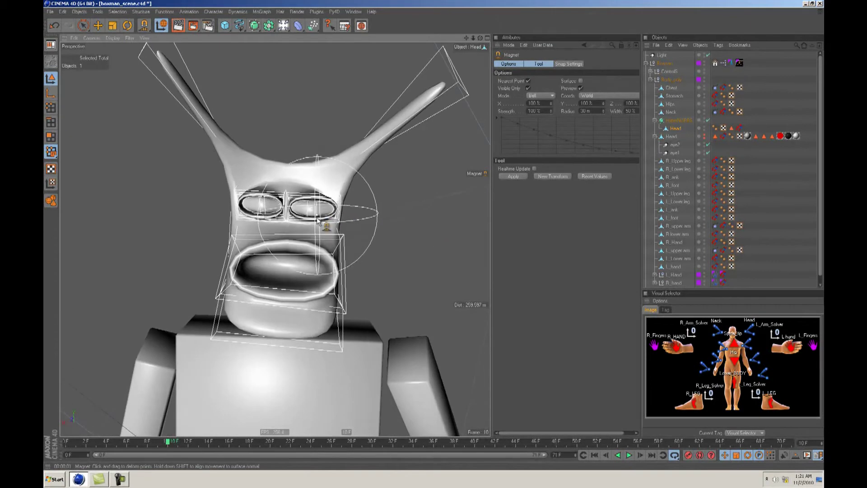
key("ctrl+z")
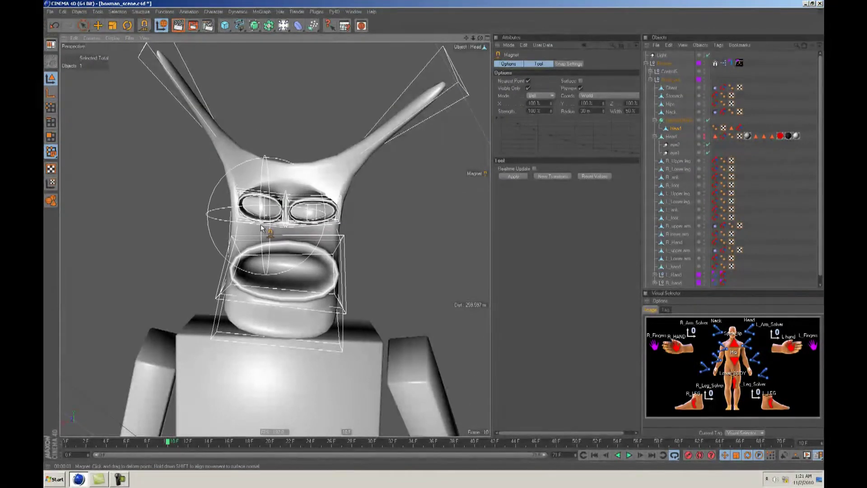
mouse_move(319, 255)
left_mouse_down("alt")
mouse_move(440, 237)
mouse_move(319, 255)
left_mouse_up("alt")
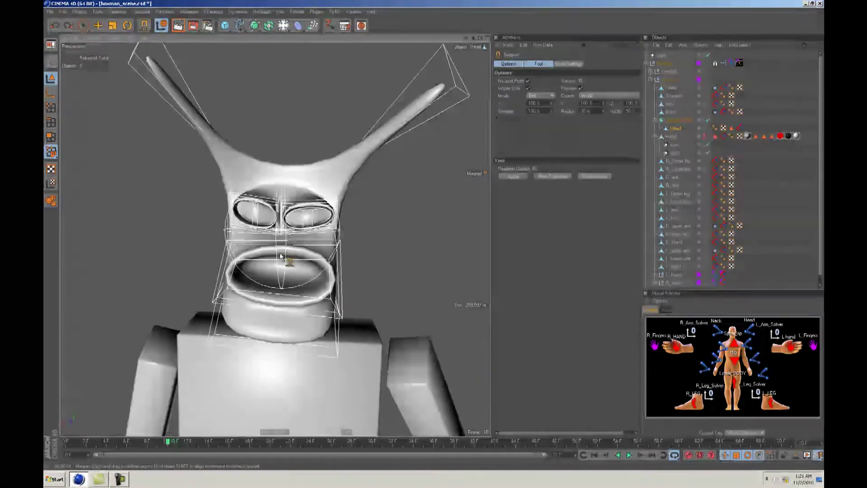
- Reshape the lips and chin with the Magnet from front and angled views
left_click_drag(280, 253, 290, 279, "alt")
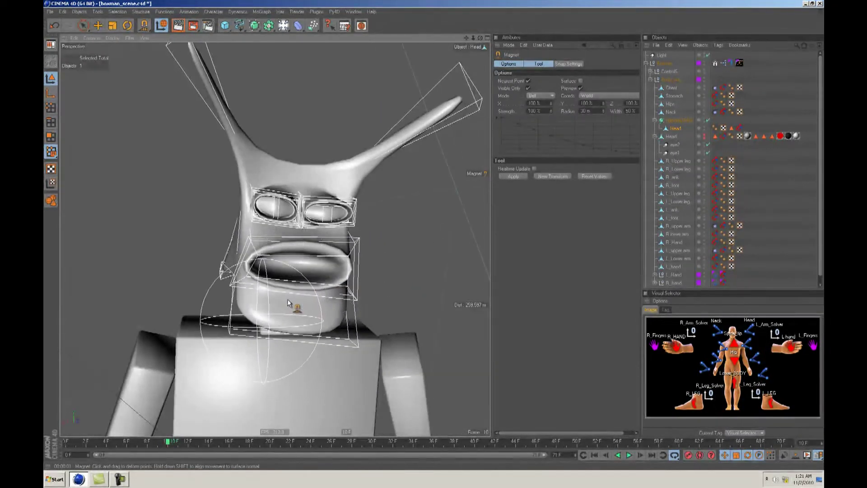
left_click_drag(294, 295, 428, 236, "alt")
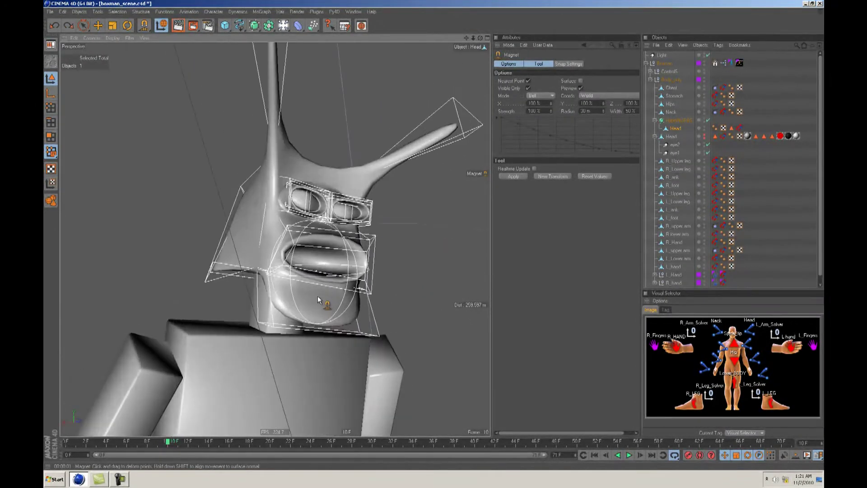
left_click_drag(317, 309, 429, 236)
- Return to the Move tool, examine the whole character from a distance and reselect the Head mesh
left_click(99, 27)
left_click_drag(383, 216, 432, 237, "alt")
left_click(383, 216)
mouse_move(383, 216)
right_mouse_down("alt")
mouse_move(436, 238)
mouse_move(399, 213)
right_mouse_up("alt")
mouse_move(399, 213)
left_mouse_down("alt")
mouse_move(434, 238)
mouse_move(386, 216)
left_mouse_up("alt")
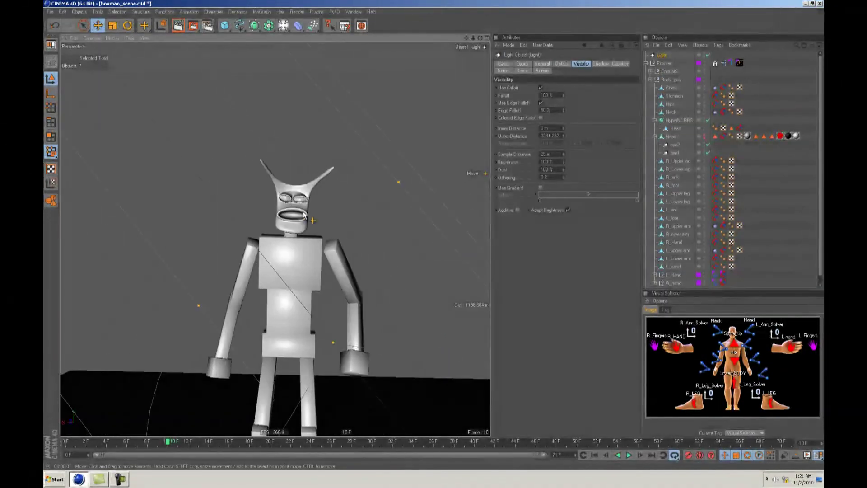
left_click(292, 212)
left_click_drag(329, 226, 455, 237, "alt")
right_click_drag(454, 235, 435, 237, "alt")
left_click_drag(435, 237, 387, 216, "alt")
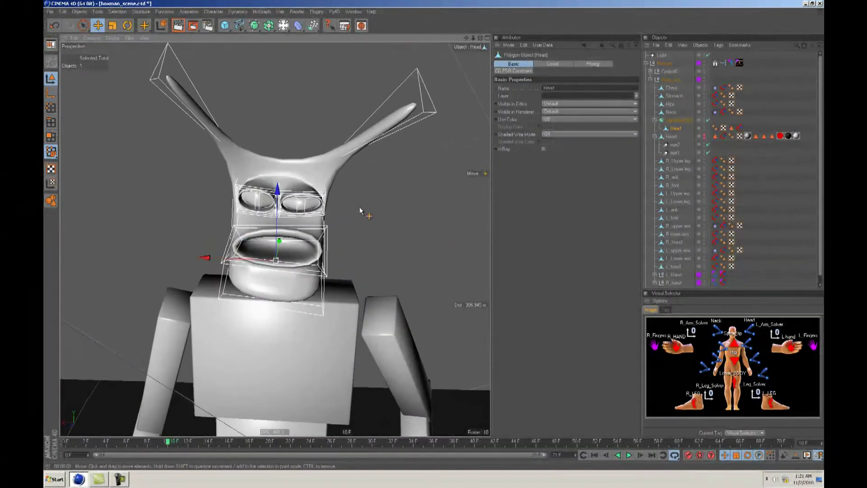
- Select the HyperNURBS object containing the Head mesh and make it editable
scroll(299, 214, "up", 2)
left_click_drag(368, 261, 434, 239, "alt")
left_click(678, 121)
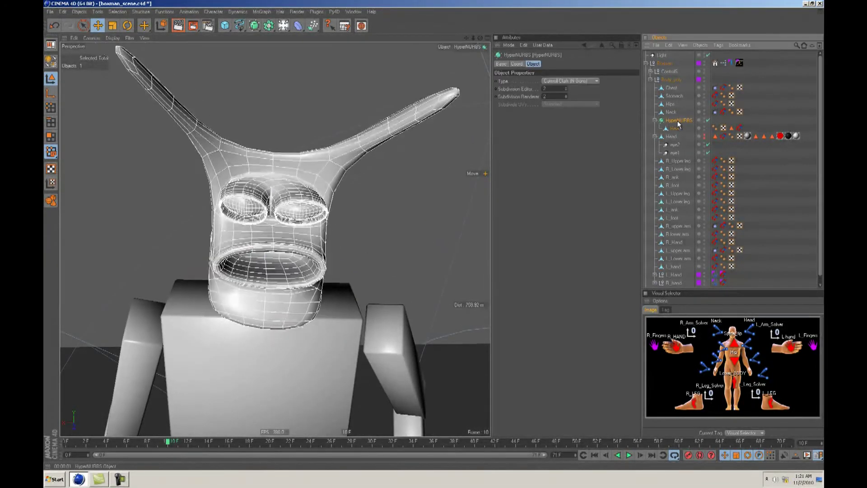
left_click(675, 128)
left_click(677, 121)
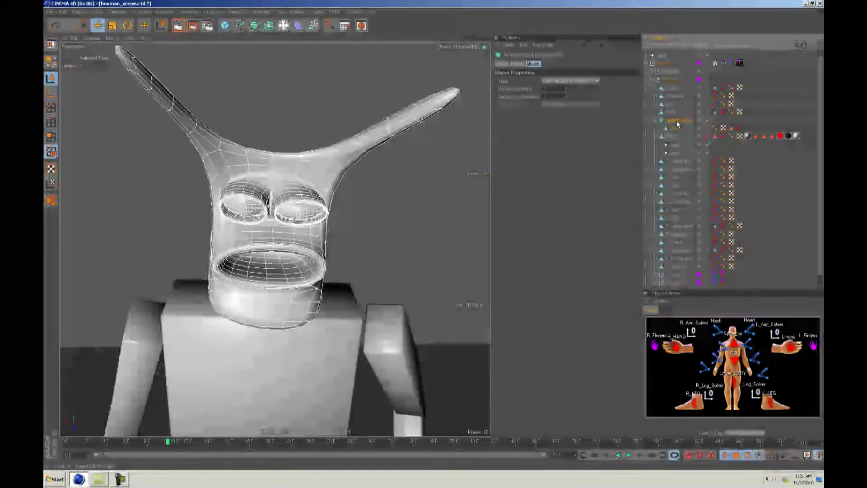
key("c")
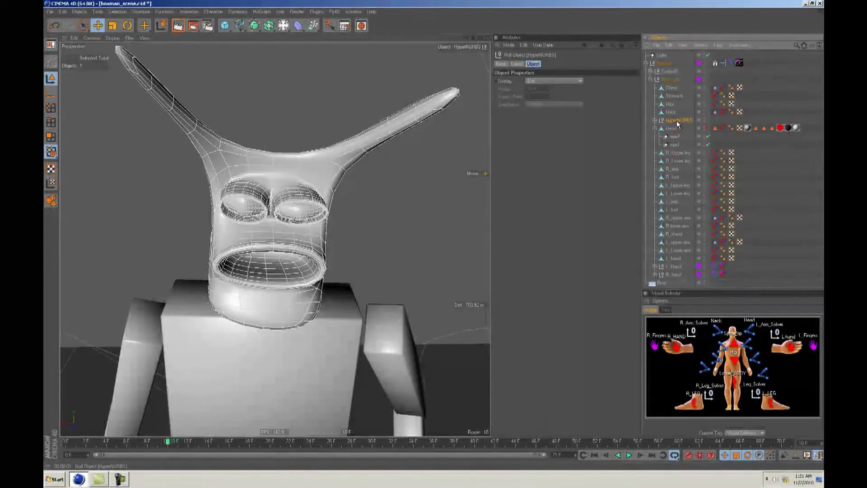
- Move the Head mesh out of the HyperNURBS null and delete the empty null
left_click(654, 120)
left_click(675, 128)
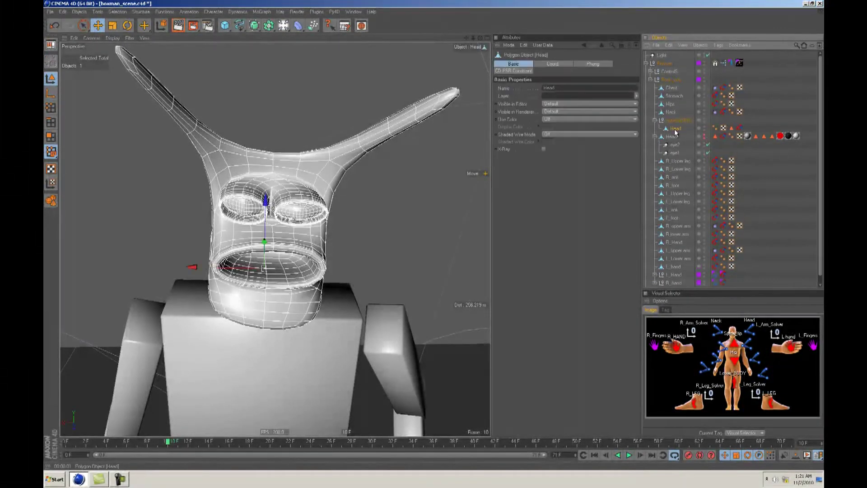
left_click_drag(674, 129, 673, 116)
left_click(677, 126)
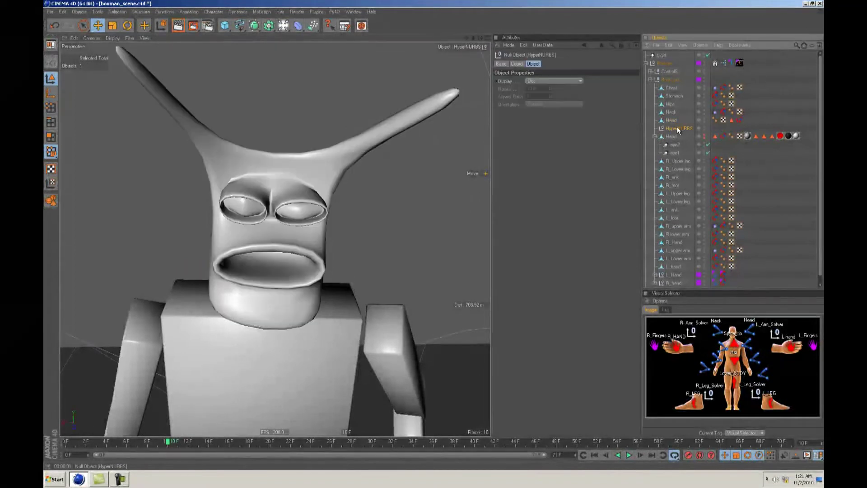
key("Delete")
left_click(670, 129)
- In polygon mode, loop-select the inner and outer polygon rings bordering the raised rim around one eye
mouse_move(401, 201)
left_mouse_down("alt")
mouse_move(434, 238)
mouse_move(401, 202)
left_mouse_up("alt")
right_click_drag(401, 201, 433, 237, "alt")
left_click_drag(401, 202, 434, 237, "alt")
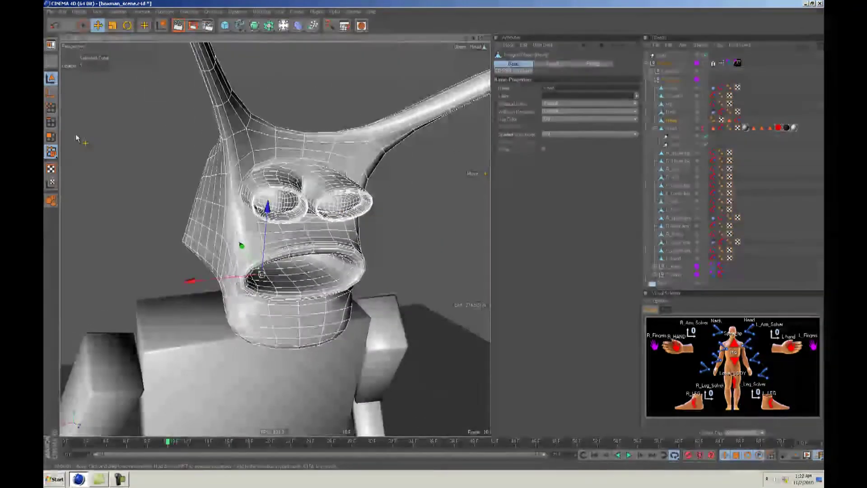
left_click(53, 137)
left_click_drag(151, 172, 436, 235, "alt")
scroll(436, 236, "up", 5)
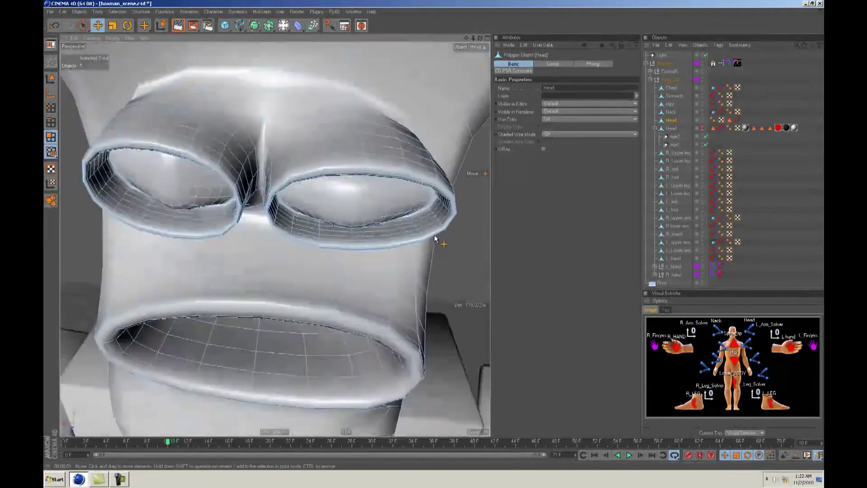
left_click_drag(234, 162, 224, 174, "alt")
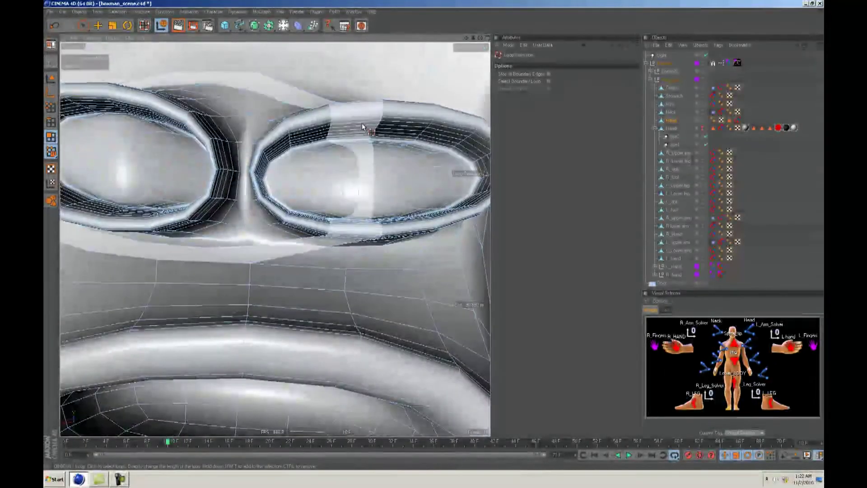
left_click(331, 120)
left_click_drag(383, 162, 437, 240, "alt")
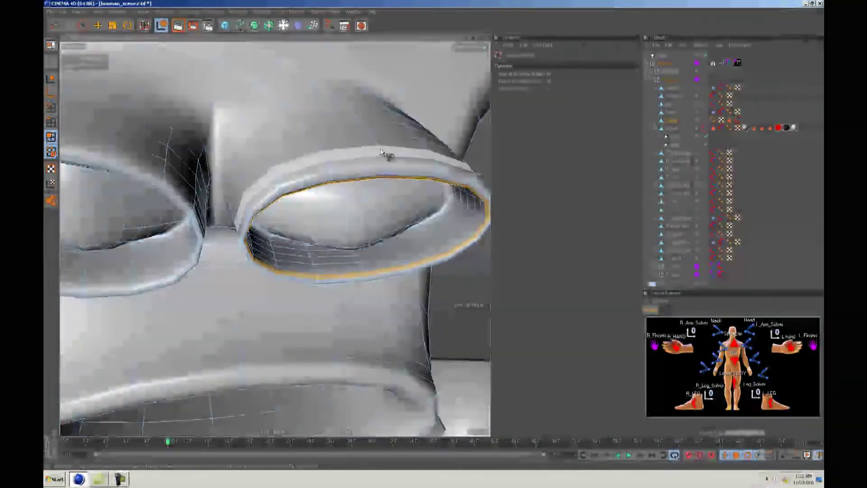
left_click_drag(387, 165, 434, 238, "alt")
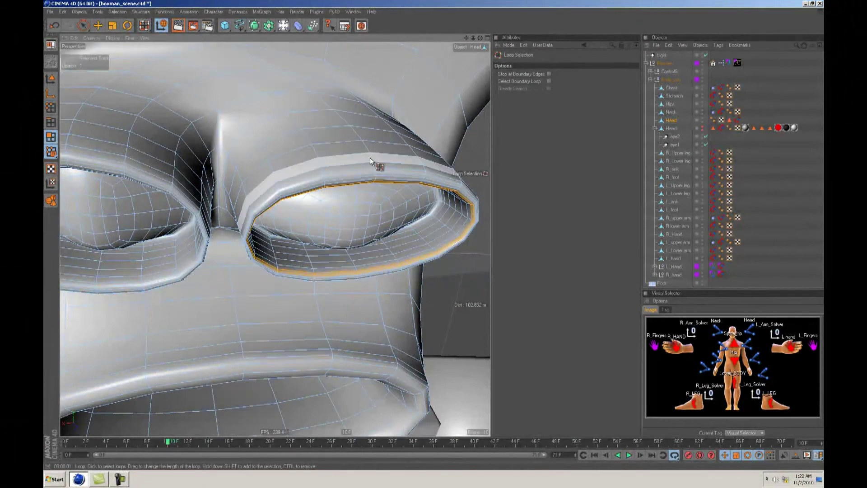
left_click(370, 158, "shift")
left_click_drag(369, 158, 434, 236, "alt")
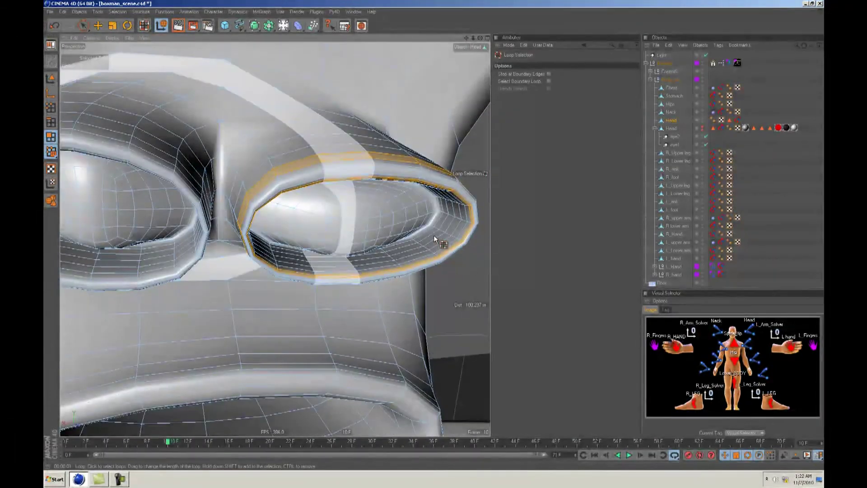
- Use Fill Selection to add the rim polygons between the two selected rings of that eye
mouse_move(402, 158)
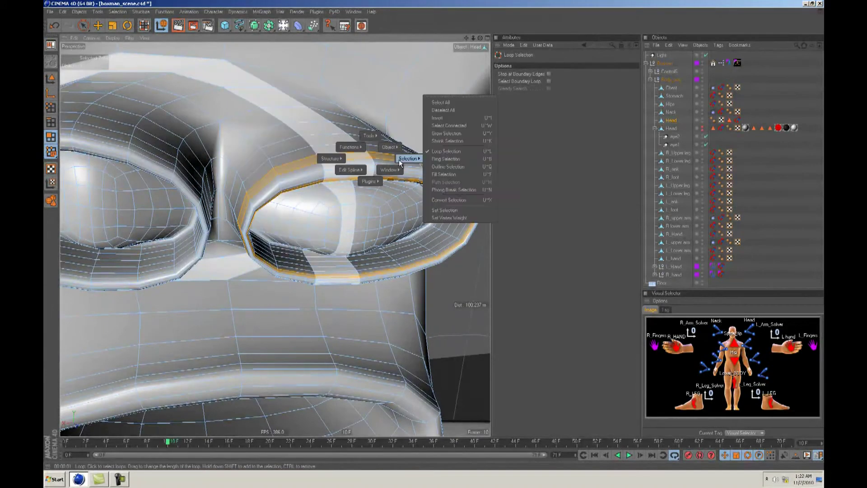
left_click(440, 175)
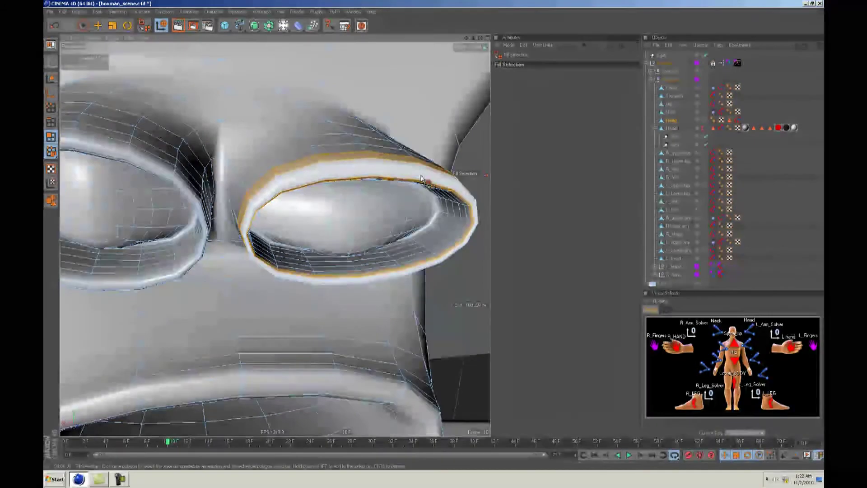
left_click(380, 175, "shift")
left_click_drag(432, 235, 434, 238, "alt")
- Add the inner and outer polygon rings of the other eye's rim to the selection with Loop Selection
key("u")
key("l")
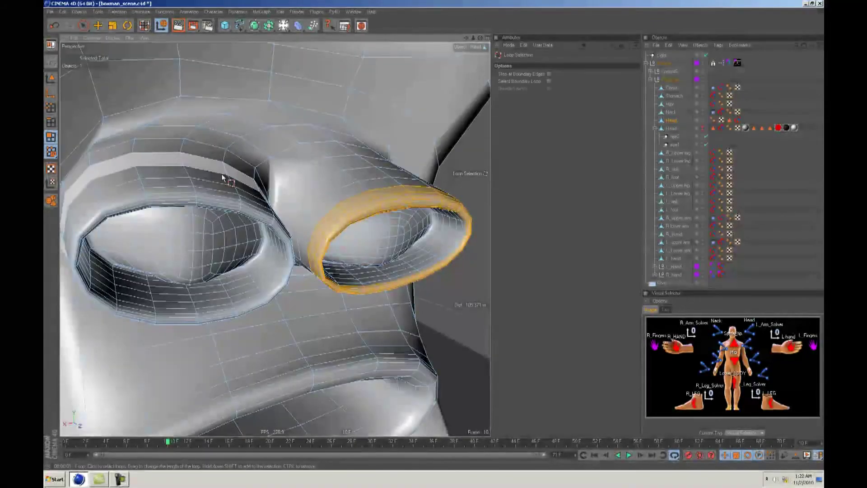
left_click_drag(214, 215, 432, 236, "alt")
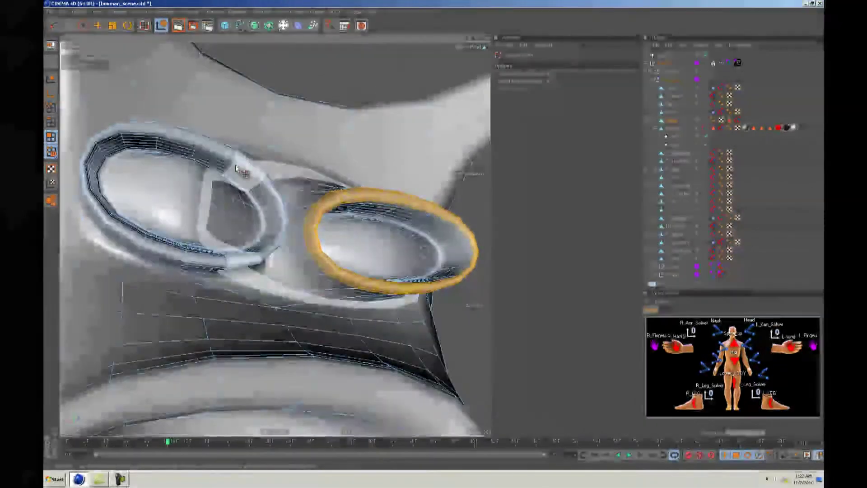
left_click(252, 193, "shift")
left_click_drag(252, 193, 433, 236, "alt")
left_click(217, 229, "shift")
left_click_drag(218, 229, 434, 236, "alt")
- Fill the second eye's rim between its two rings, keeping the first eye's rim selected
key("v")
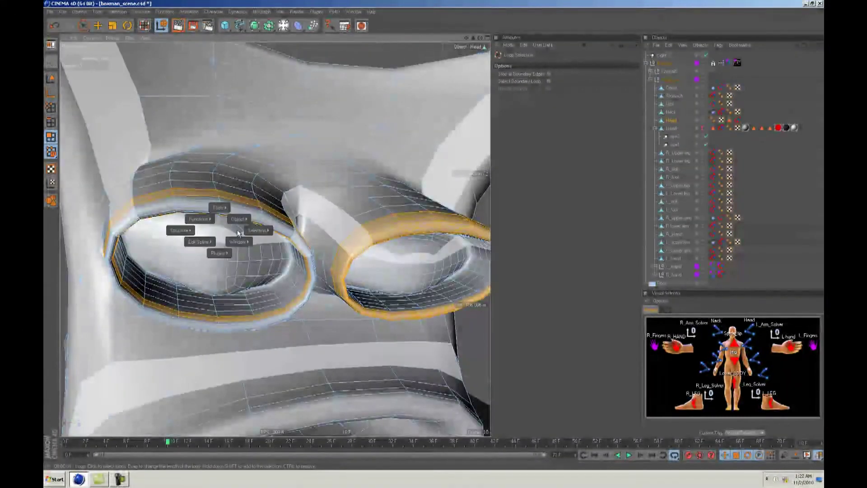
mouse_move(251, 232)
left_click(285, 246)
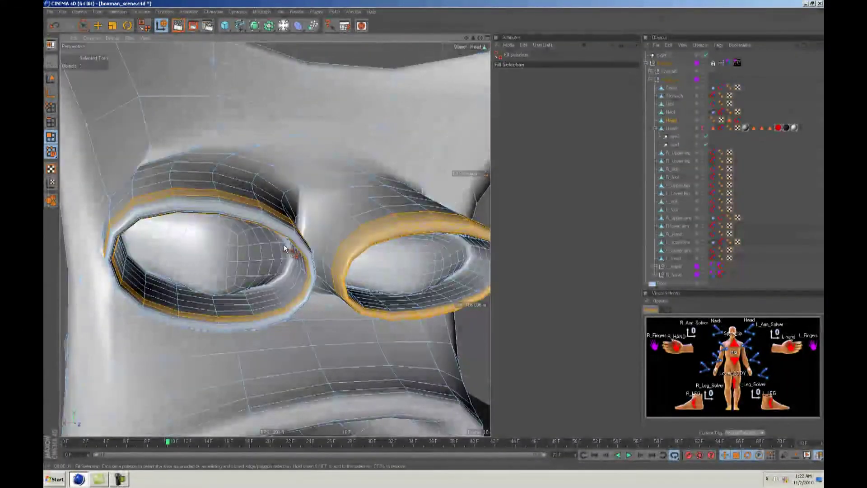
left_click(244, 219, "shift")
scroll(434, 238, "down", 6)
left_click_drag(434, 238, 434, 239, "alt")
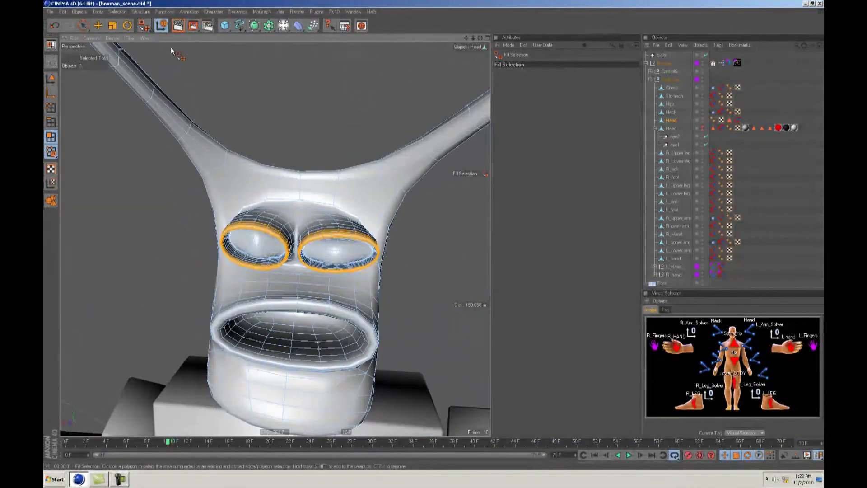
- Store the selected eye rims as a polygon selection tag and name it "eyes"
left_click(117, 11)
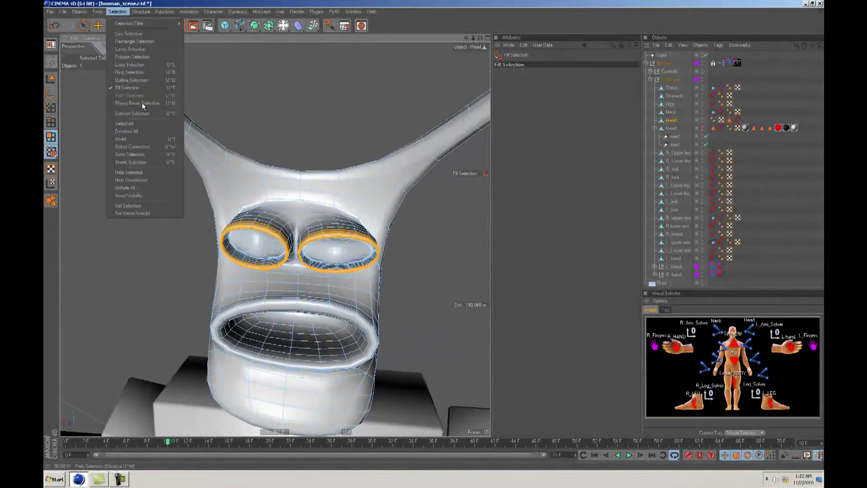
left_click(132, 202)
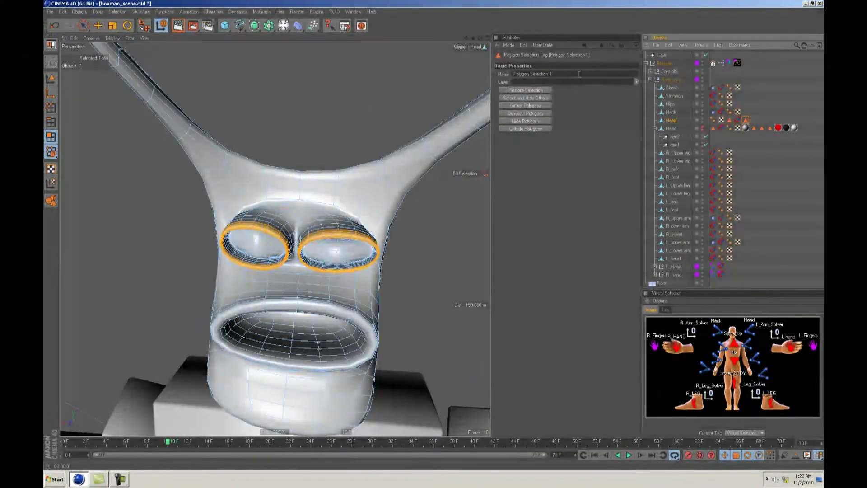
left_click_drag(554, 74, 456, 74)
type("eyes")
key("Return")
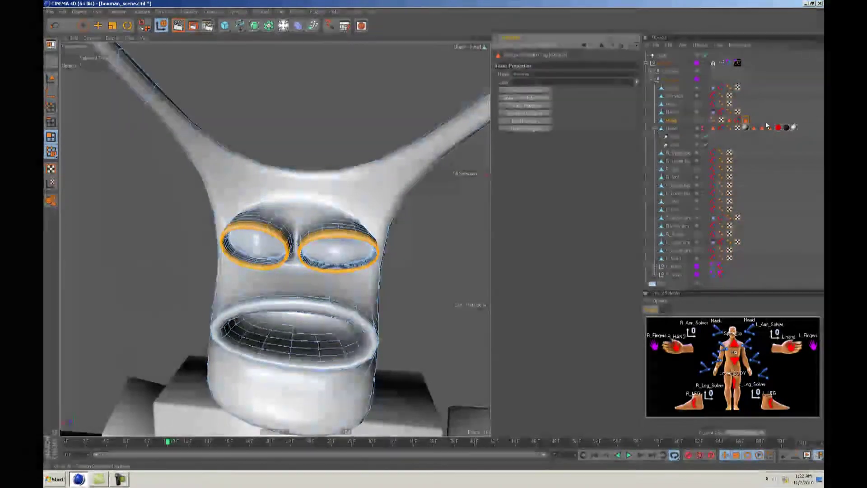
- Check the polygon selection tags on the Head mesh, ending with the mesh selected again
left_click(764, 119)
left_click(731, 122)
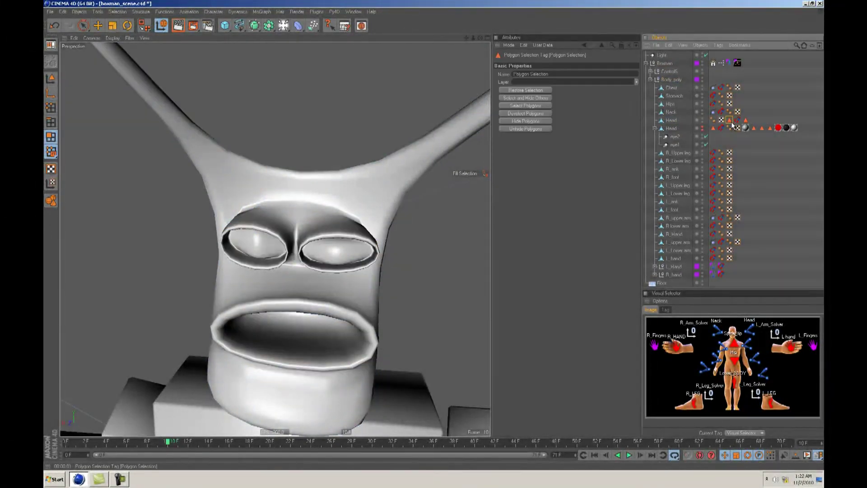
left_click(755, 122)
left_click(671, 121)
- Loop-select the outermost polygon ring of one eyeball inside its eye rim
mouse_move(433, 234)
left_mouse_down("alt")
mouse_move(447, 237)
mouse_move(435, 236)
left_mouse_up("alt")
right_click_drag(435, 237, 439, 237, "alt")
left_click_drag(439, 237, 435, 237, "alt")
key("u")
key("l")
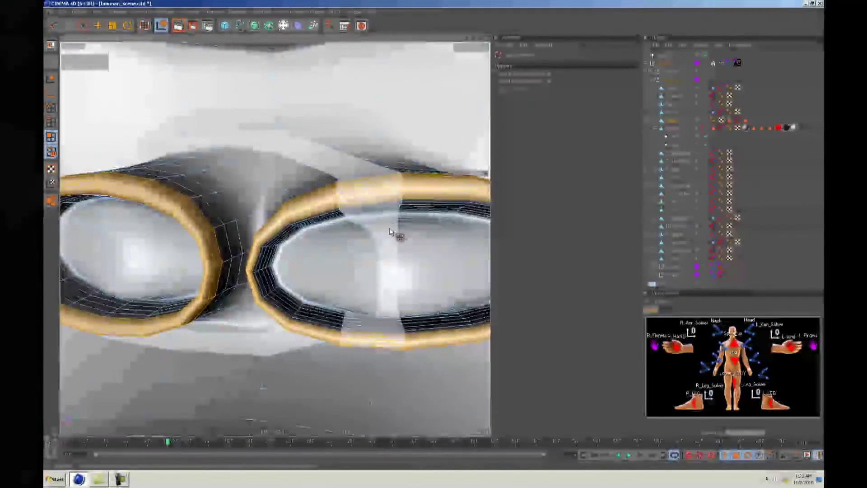
left_click(312, 231)
left_click_drag(343, 259, 299, 251, "alt")
- Use Fill Selection to select all polygons inside that eyeball's ring
key("v")
mouse_move(345, 249)
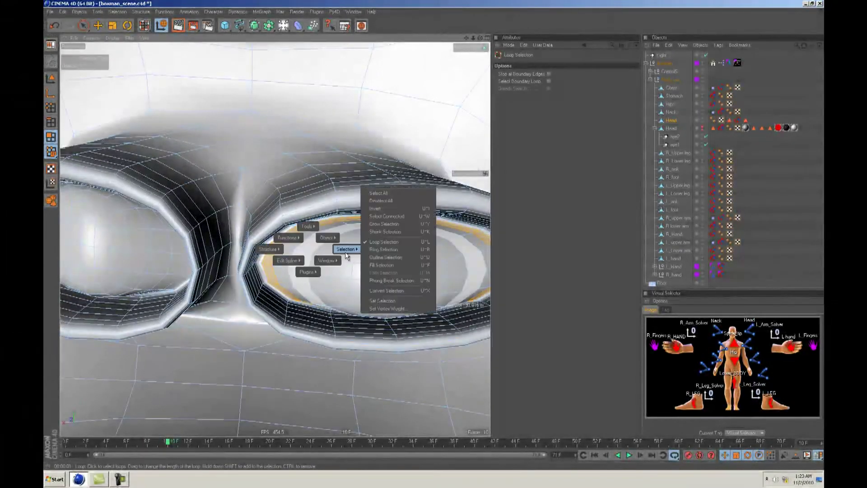
left_click(381, 268)
left_click(338, 277)
left_click_drag(338, 277, 433, 233, "alt")
- Loop-select the other eyeball's outermost ring in addition to the filled eyeball, undoing a selection that replaced it
key("u")
key("l")
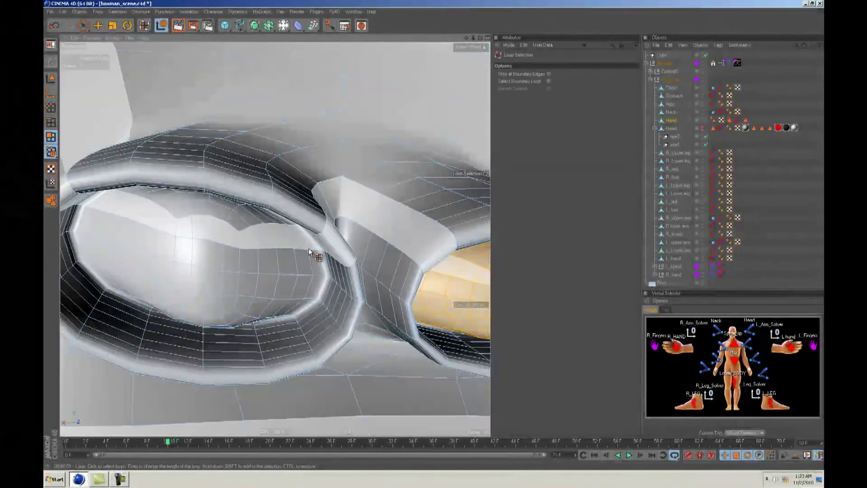
left_click(310, 248)
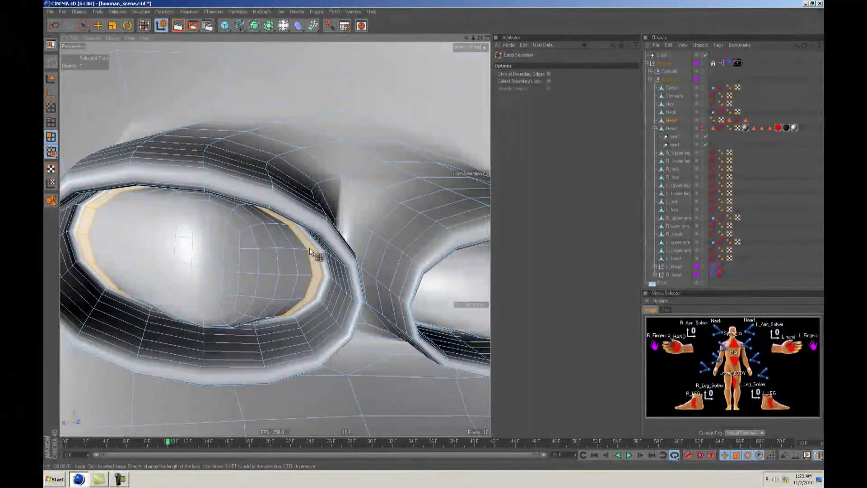
key("ctrl+z")
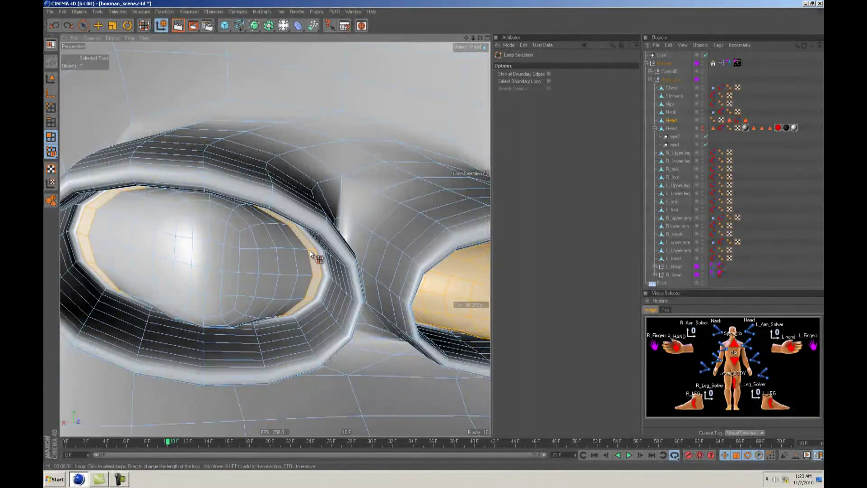
- Fill the inside of the second eyeball's ring, keeping the first eyeball selected
key("v")
mouse_move(360, 253)
left_click(382, 267)
left_click(258, 263, "shift")
scroll(437, 234, "down", 10)
scroll(436, 235, "up", 4)
left_click_drag(434, 235, 438, 234, "alt")
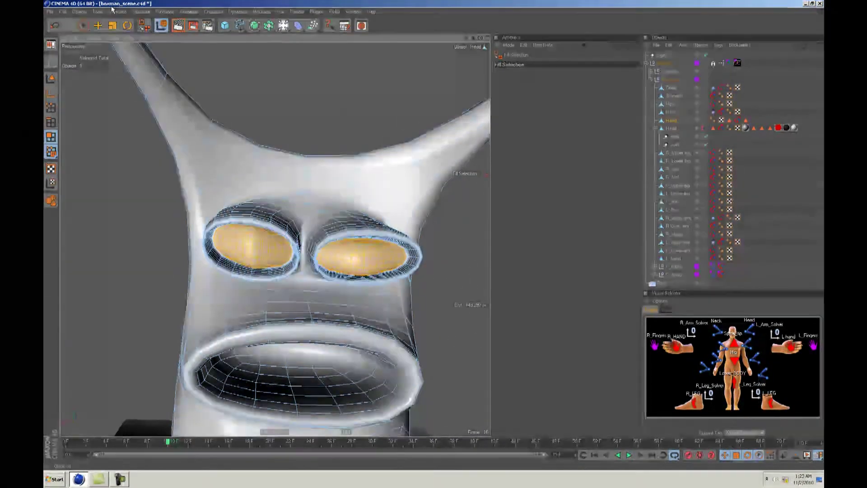
- Store the selected eyeball polygons as a polygon selection tag and name it "eyeballs"
left_click(118, 11)
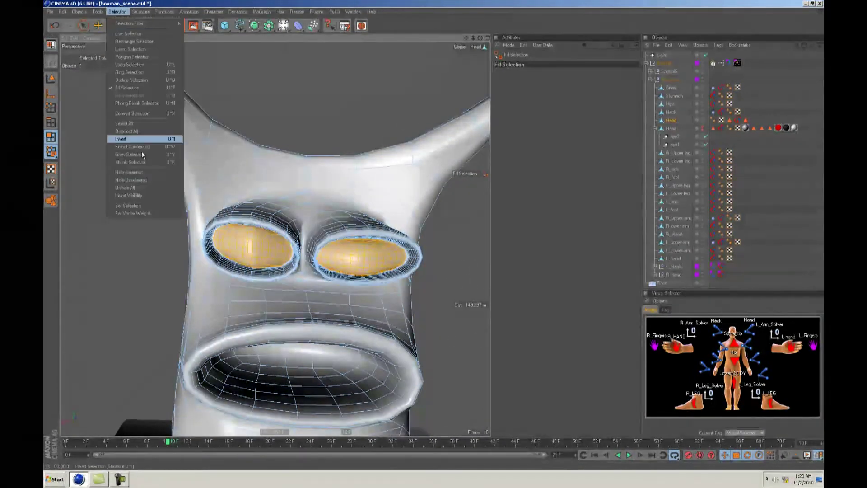
left_click(144, 211)
double_click(558, 73)
type("eyeball")
key("Return")
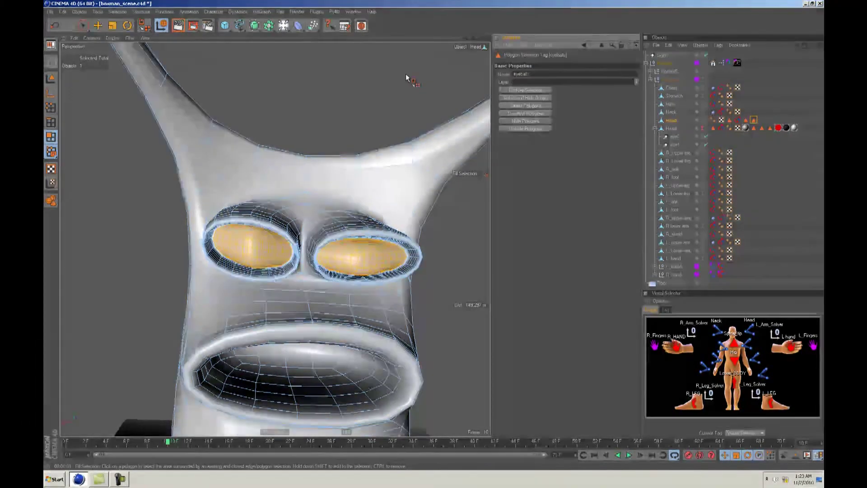
- Deselect the Head mesh, reselect it in object mode with the Move tool and return to polygon editing
right_click_drag(432, 231, 426, 234, "alt")
middle_click_drag(426, 235, 433, 235, "alt")
scroll(434, 234, "up", 5)
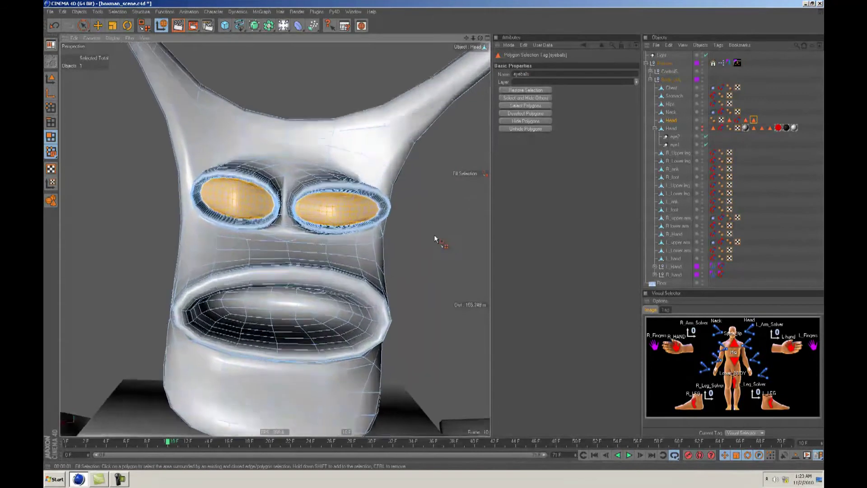
scroll(433, 235, "down", 1)
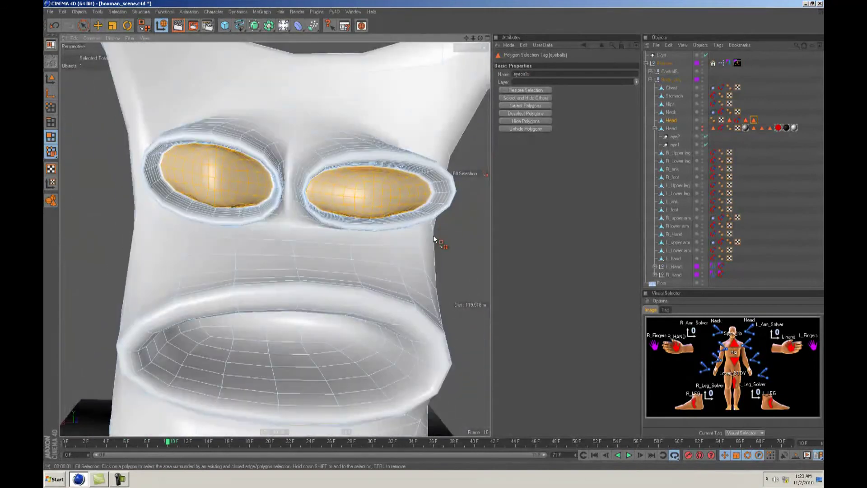
key("u")
key("l")
left_click(764, 194)
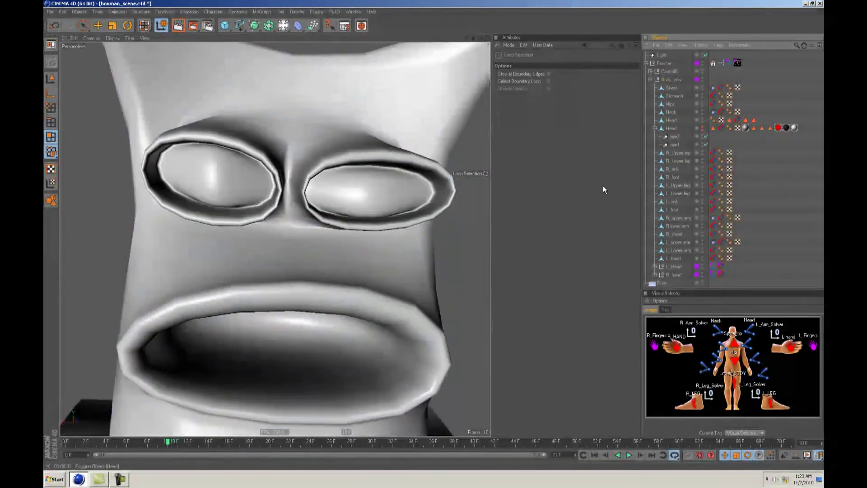
right_click_drag(430, 234, 434, 234, "alt")
left_click(51, 78)
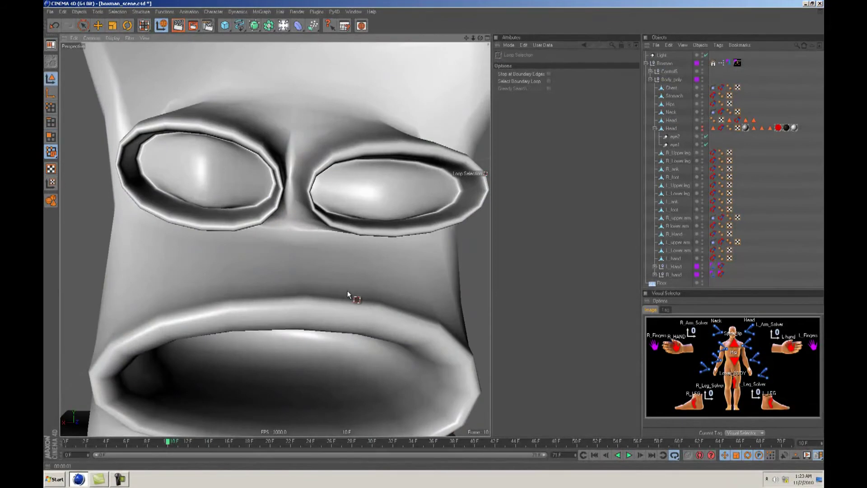
key("e")
left_click(254, 315)
left_click(51, 136)
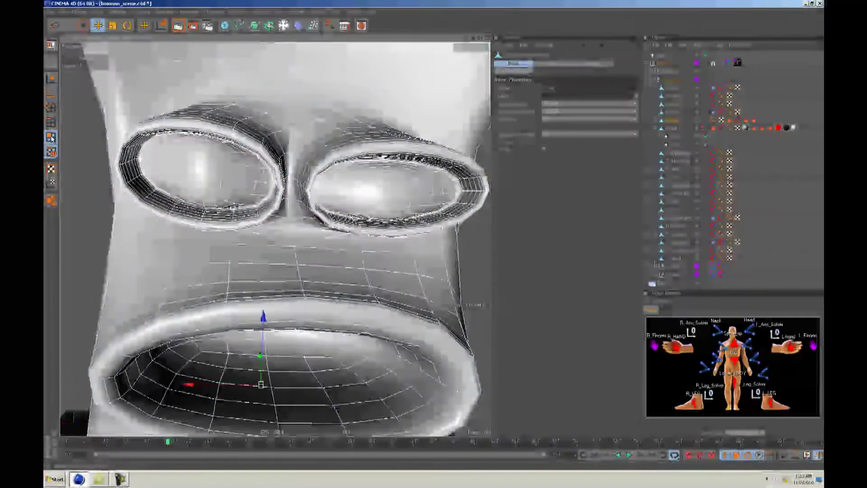
- Loop-select the polygon ring inside the mouth together with the ring around the outer edge of the lips
left_click_drag(432, 229, 434, 235, "alt")
key("u")
key("l")
left_click_drag(318, 333, 433, 243, "alt")
left_click(294, 319)
left_click_drag(295, 319, 441, 242, "alt")
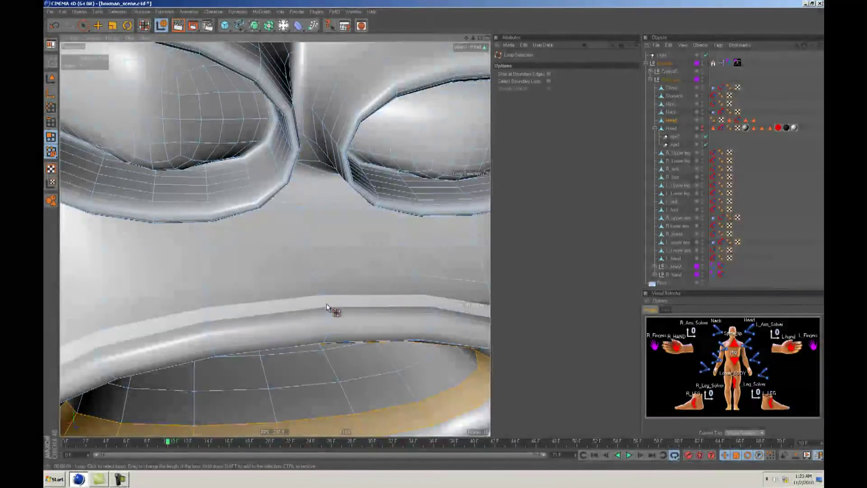
right_click_drag(374, 317, 432, 234, "alt")
- Use Fill Selection to select all lip polygons between the inner and outer mouth rings, and check the selection around the head
key("v")
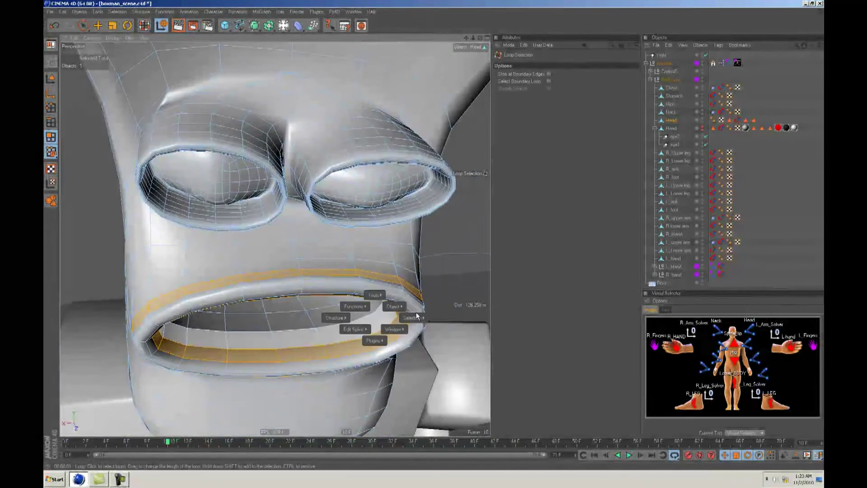
mouse_move(416, 318)
left_click(451, 334)
left_click(371, 299)
left_click_drag(371, 300, 433, 231, "alt")
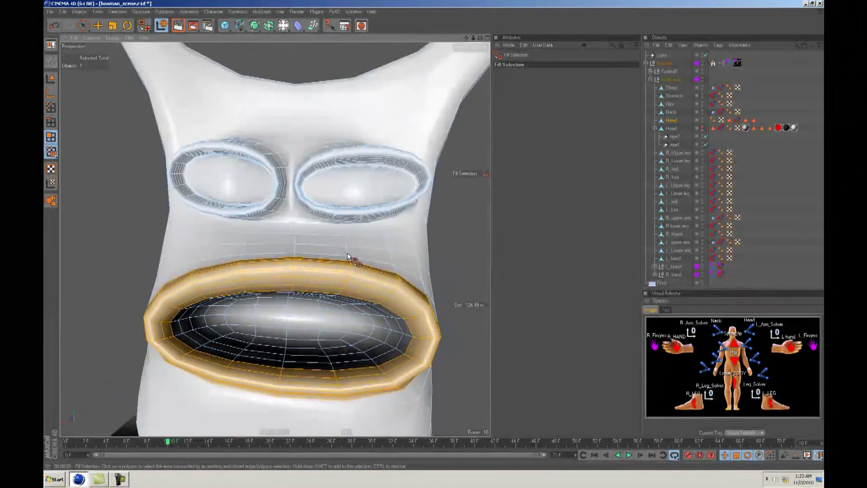
left_click_drag(351, 258, 350, 259, "alt")
middle_click_drag(350, 259, 434, 235, "alt")
right_click_drag(434, 236, 433, 234, "alt")
left_click_drag(433, 234, 435, 235, "alt")
left_click_drag(314, 185, 434, 235, "alt")
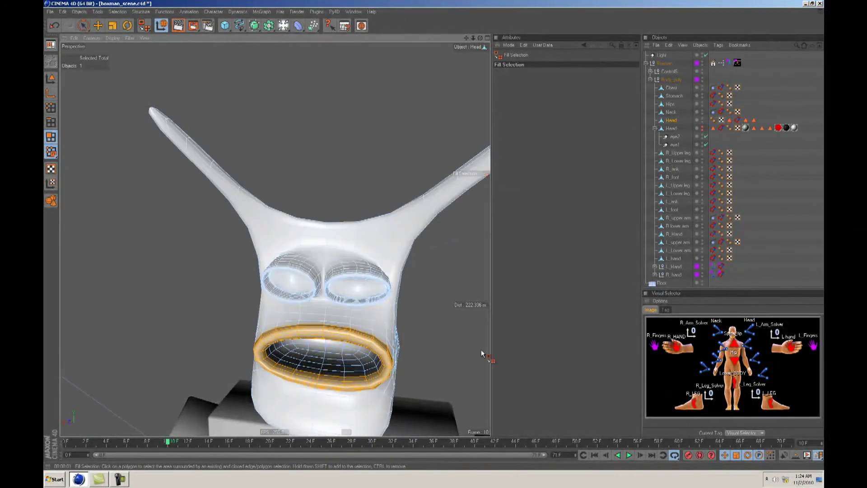
left_click_drag(434, 235, 433, 233, "alt")
right_click_drag(433, 233, 433, 234, "alt")
left_click_drag(433, 233, 434, 234, "alt")
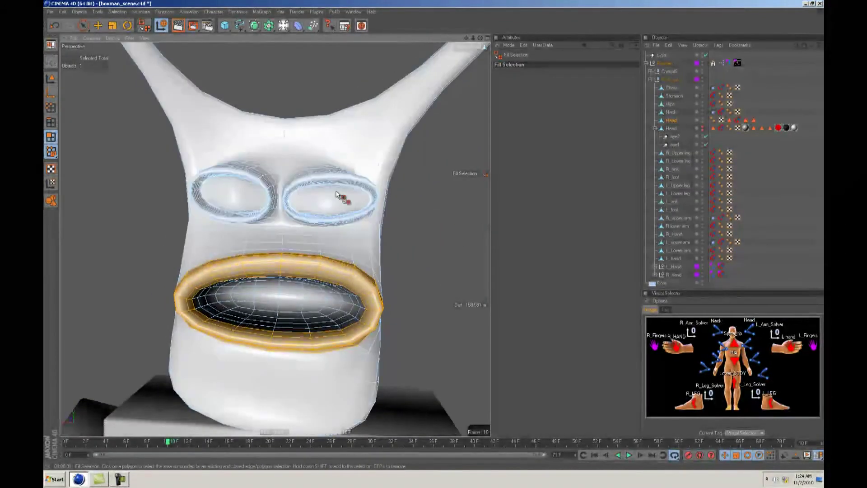
- Store the selected lip polygons as a polygon selection tag and name it "lips"
left_click(116, 13)
left_click(123, 172)
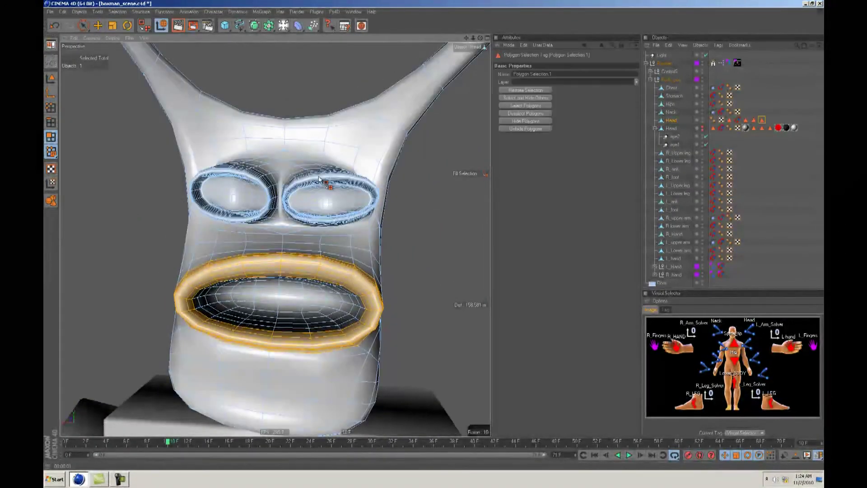
left_click_drag(552, 73, 498, 73)
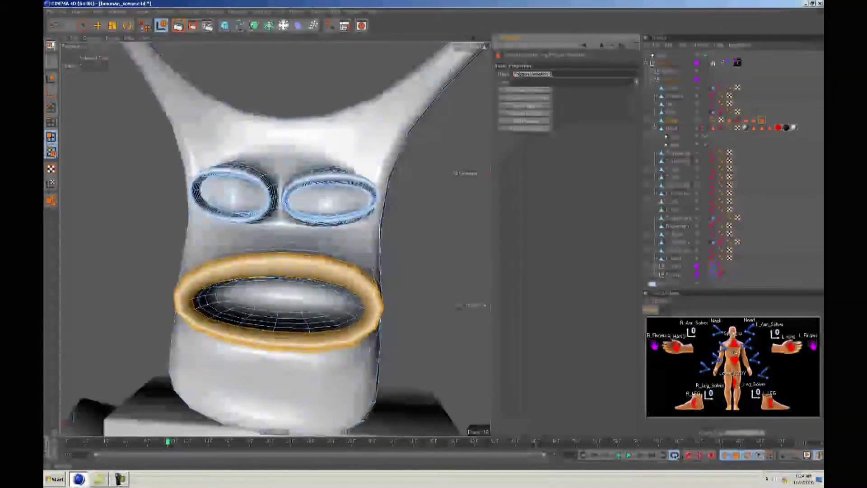
key("BackSpace")
type("lips")
key("Return")
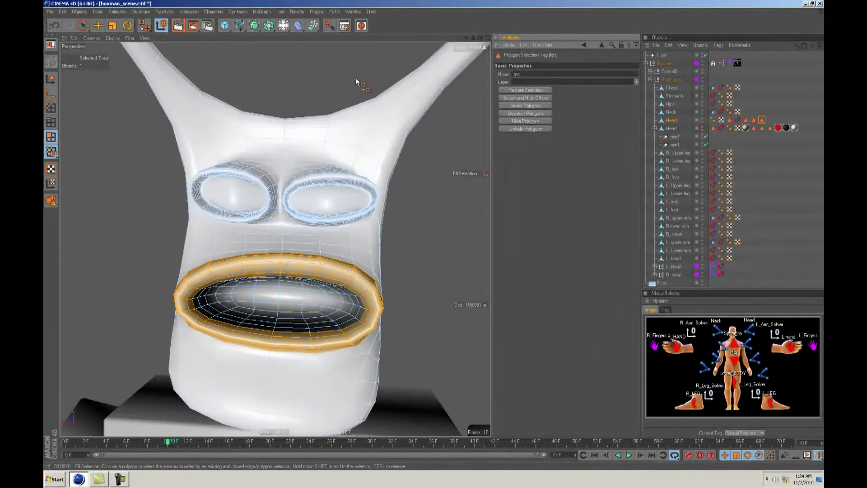
- Return to object mode with the Move tool, deselect the Head mesh and save the scene
left_click(52, 81)
left_click(98, 25)
scroll(305, 171, "down", 6)
left_click_drag(304, 171, 434, 234, "alt")
left_click(377, 229)
left_click_drag(377, 230, 432, 234, "alt")
scroll(377, 229, "up", 1)
key("ctrl+s")
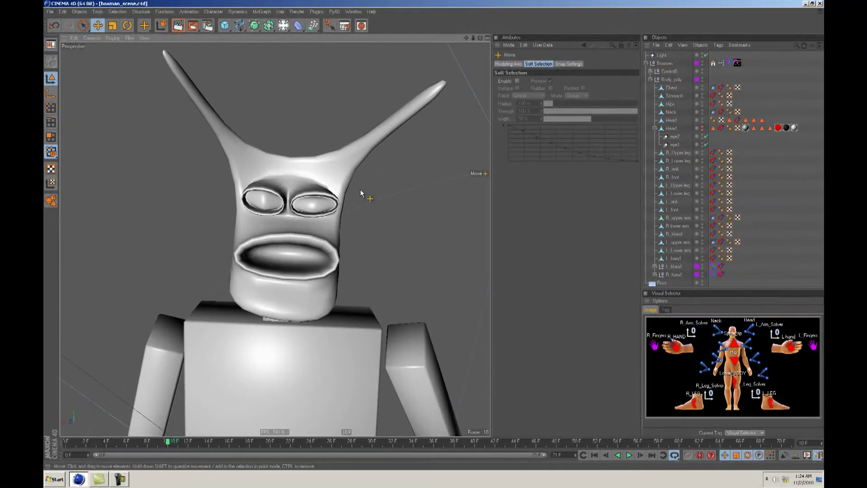
- Open the Material Manager and delete the first material in the list
left_click(354, 12)
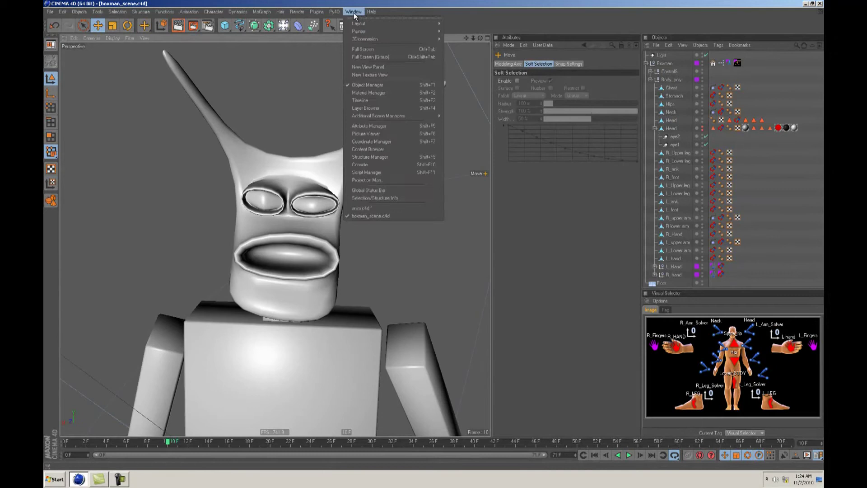
left_click(373, 98)
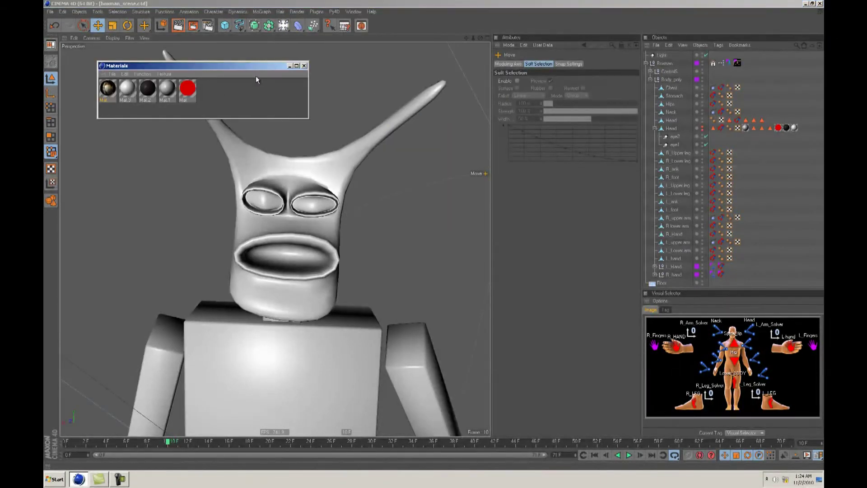
left_click_drag(207, 67, 272, 78)
left_click(172, 101)
key("Delete")
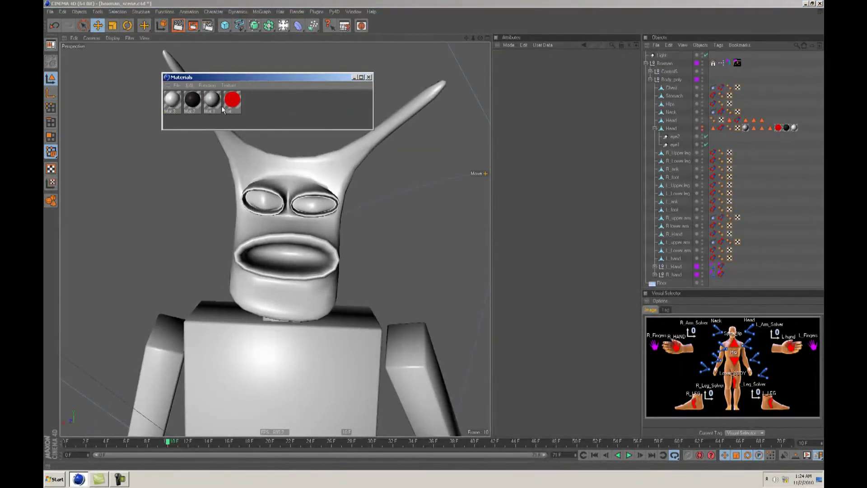
- Examine the Luminance channel of the red material in the Material Editor
left_click_drag(202, 109, 163, 93)
left_click(266, 104)
double_click(232, 104)
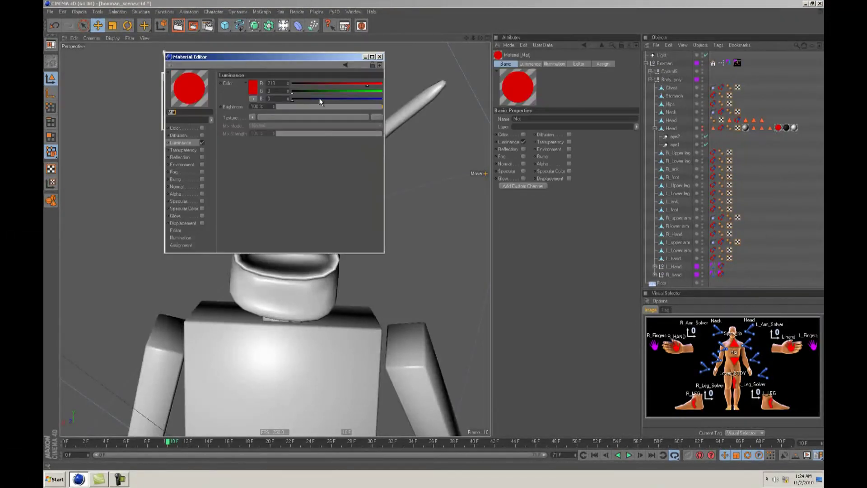
left_click_drag(208, 55, 285, 96)
left_click(256, 181)
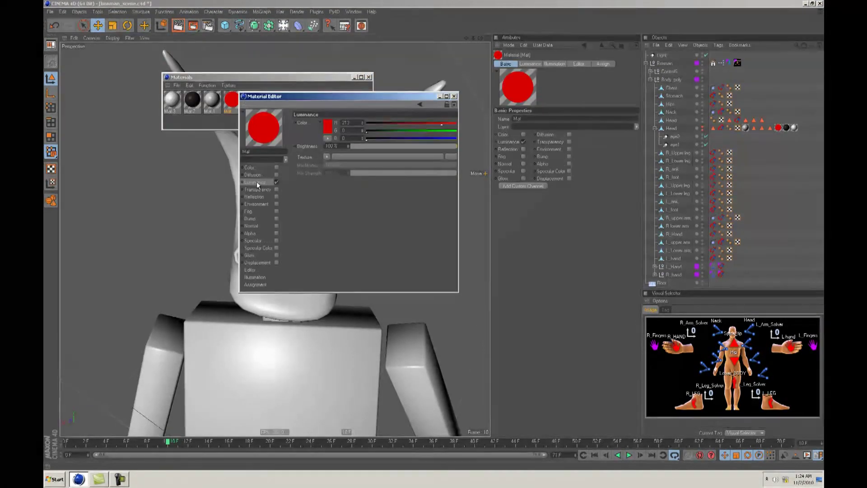
left_click(454, 96)
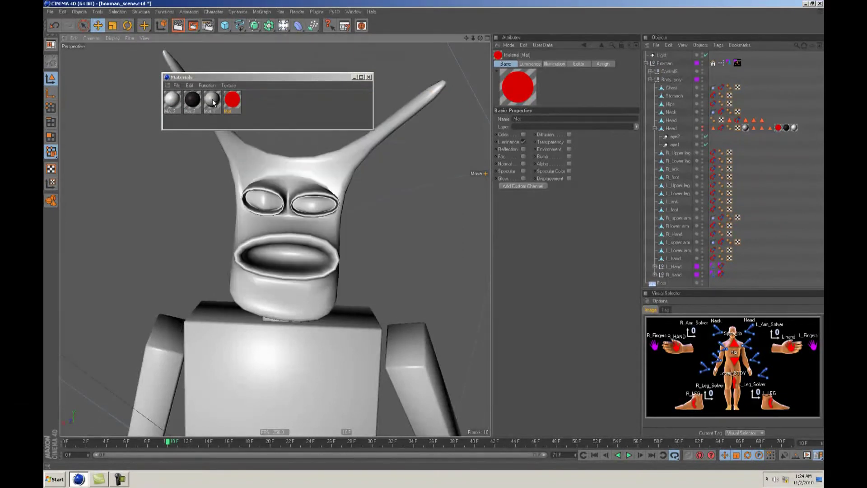
- Review the channel settings of materials Mat.1, Mat.2 and Mat.3, including Mat.3's luminance, and close the Material Manager
double_click(212, 101)
left_click_drag(243, 60, 337, 83)
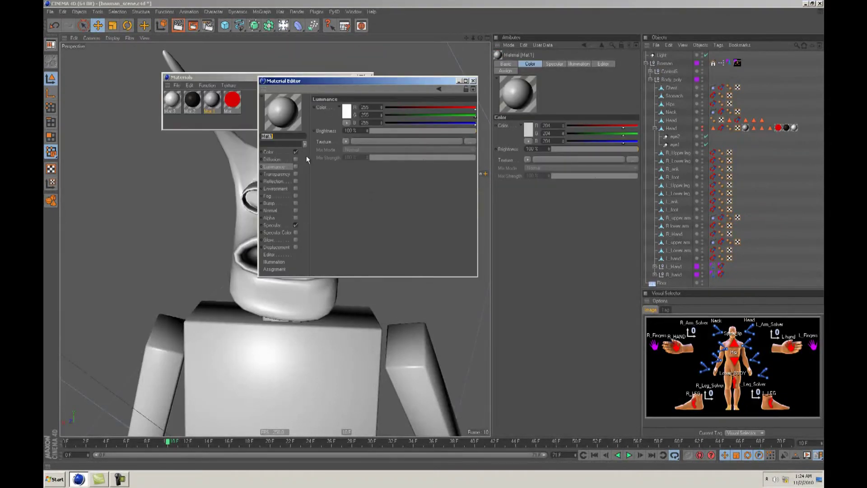
left_click(474, 79)
double_click(193, 99)
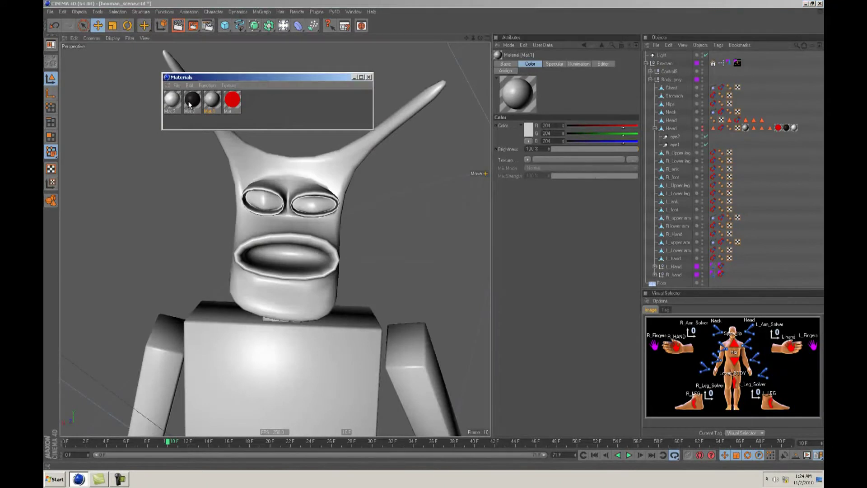
left_click(380, 57)
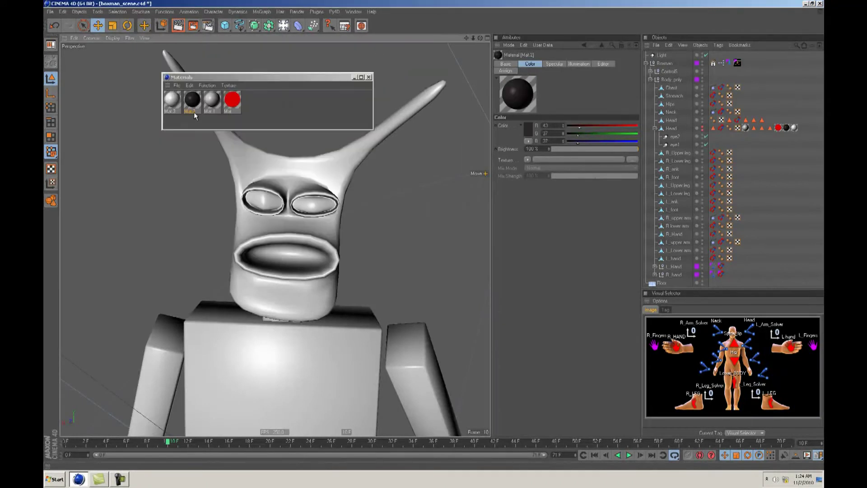
double_click(175, 97)
left_click(182, 145)
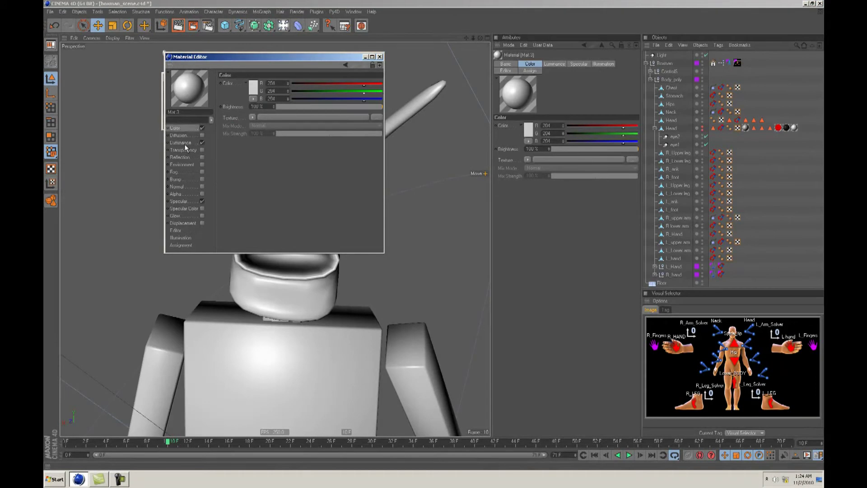
left_click(379, 58)
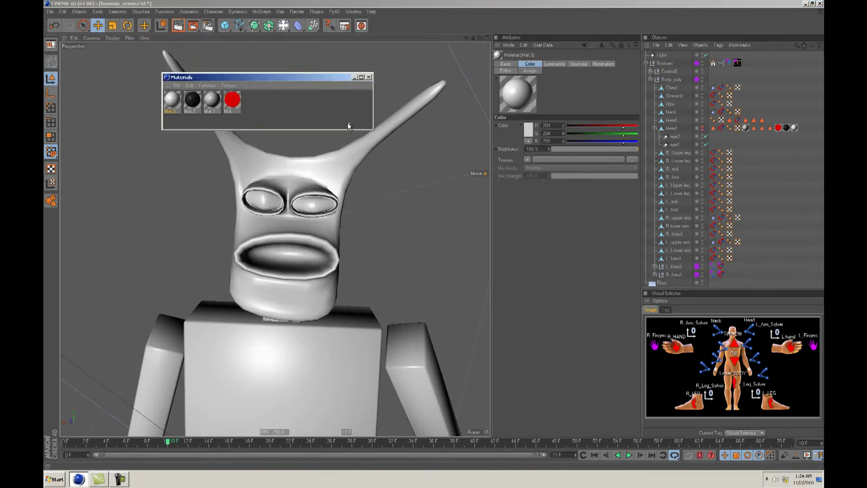
left_click(370, 77)
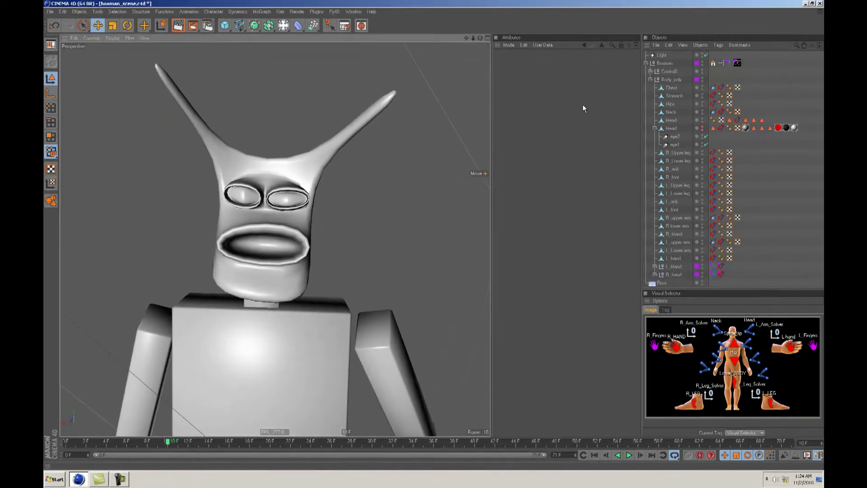
- Select the upper Head object, reopen the Material Manager beside the viewport and apply the grey Mat.1 to that object
left_click(670, 120)
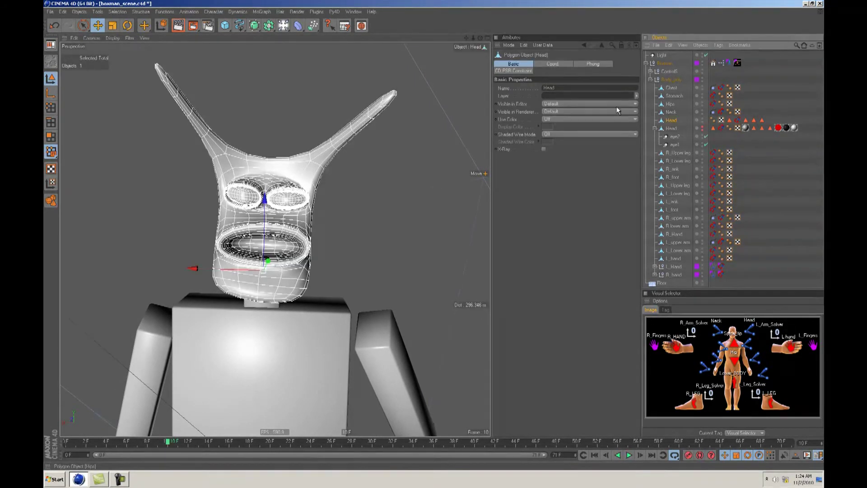
left_click(344, 12)
left_click(372, 97)
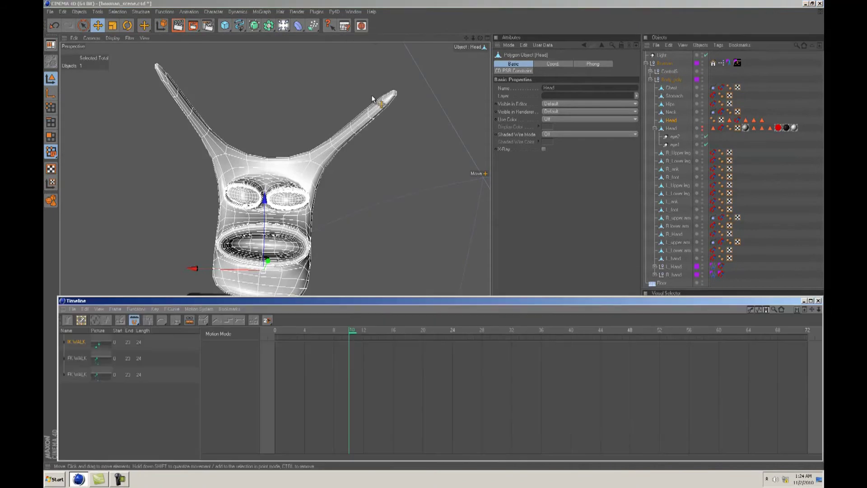
left_click(818, 300)
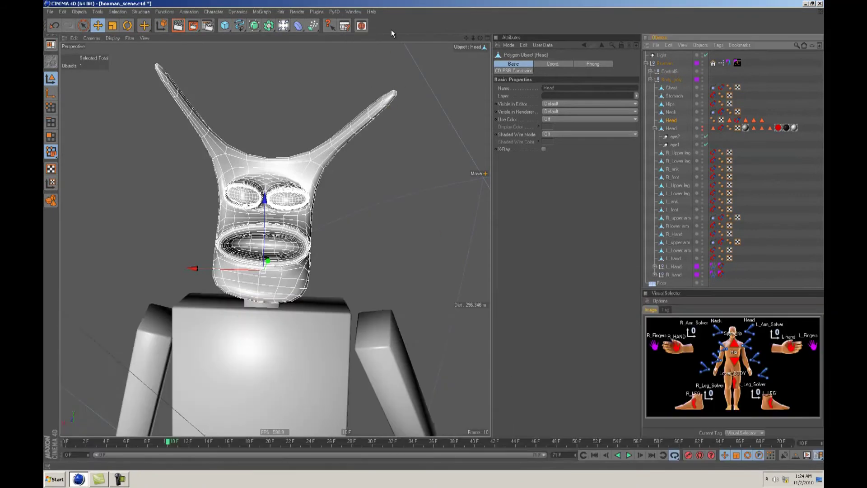
left_click(353, 12)
left_click(362, 88)
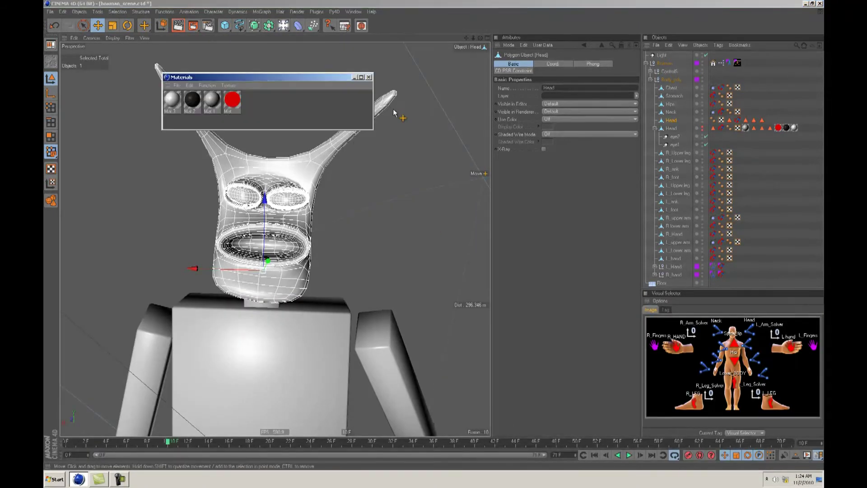
left_click_drag(311, 83, 517, 218)
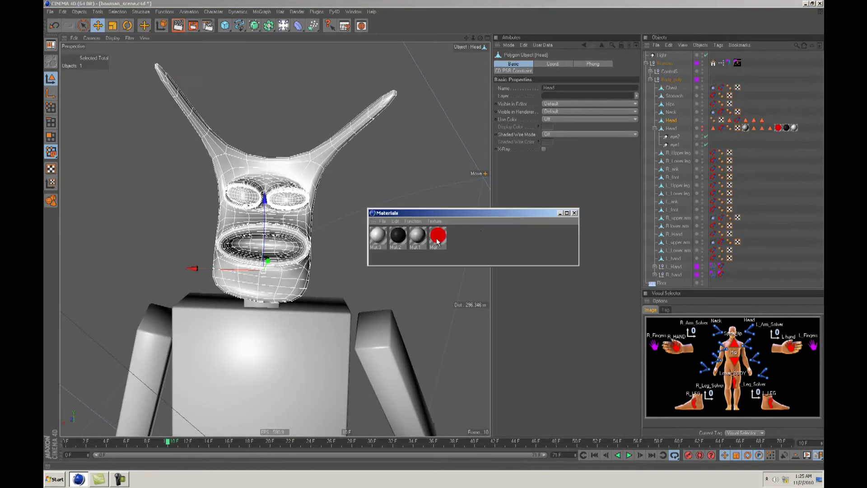
left_click_drag(666, 121, 667, 121)
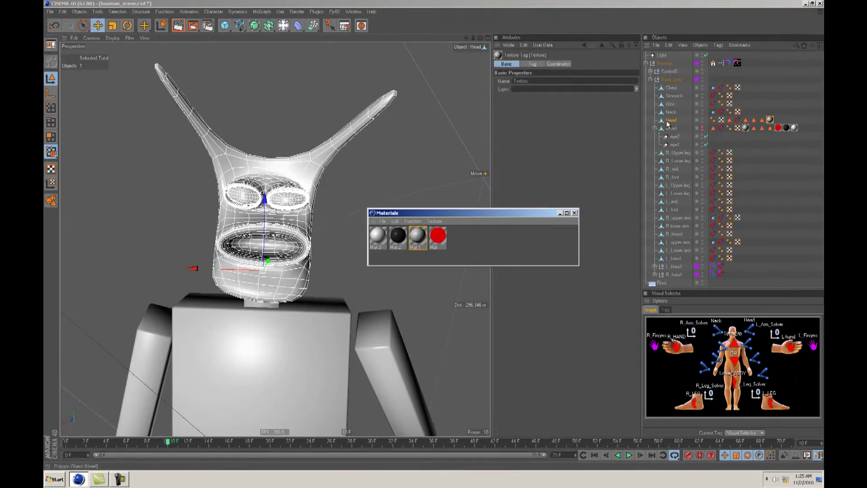
- Move the Head's grey texture tag in front of its "eye liner" polygon selection tag and deselect everything
left_click_drag(769, 120, 744, 120)
left_click(754, 120)
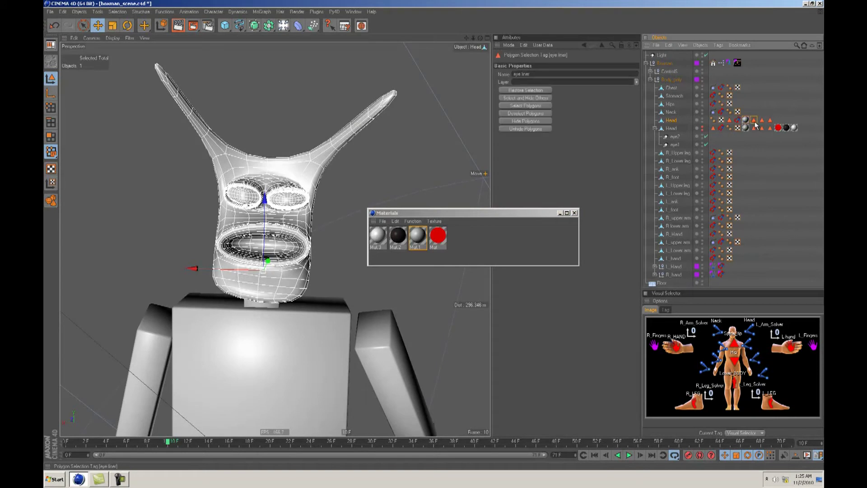
left_click(780, 119)
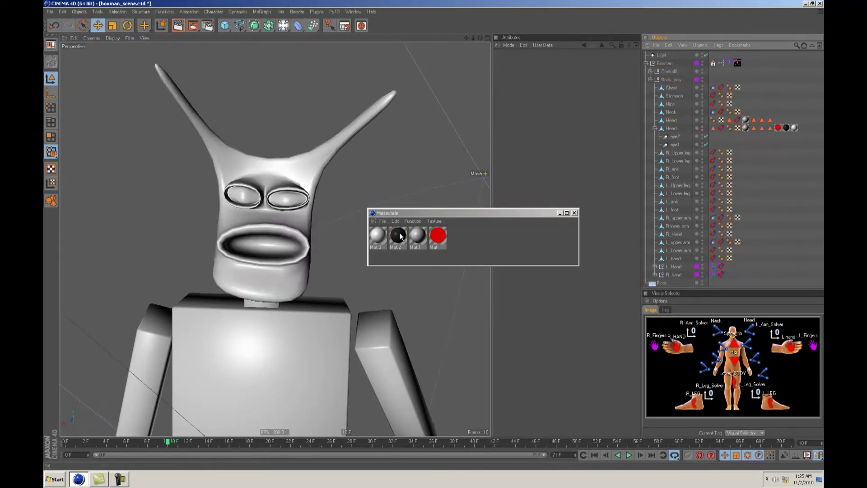
- Apply the dark Mat.2 to the upper Head object and restrict its texture tag to the "eye liner" polygon selection
left_click_drag(403, 238, 676, 120)
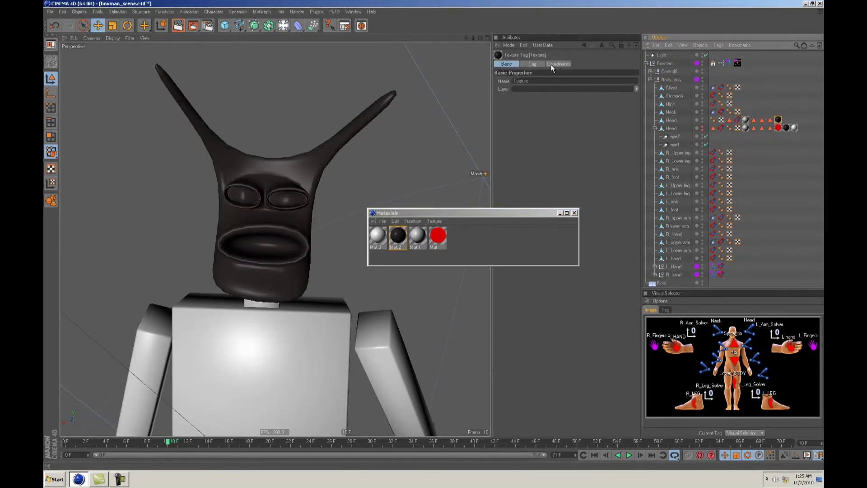
left_click(533, 63)
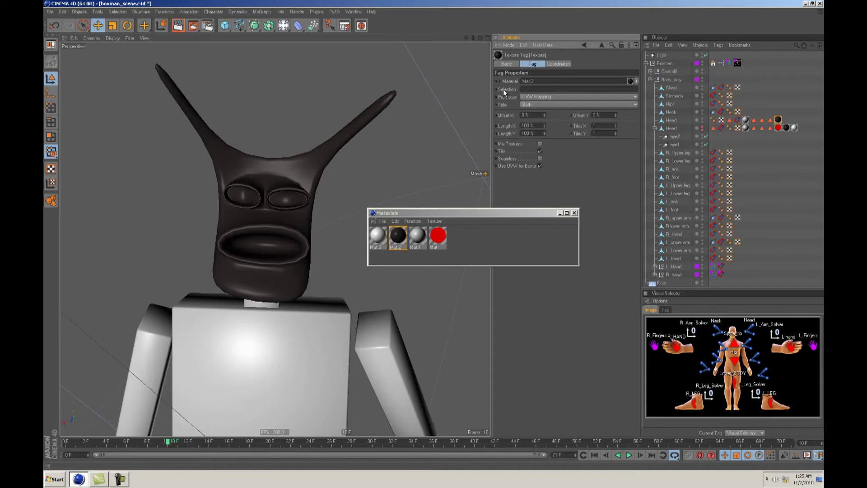
left_click_drag(754, 121, 708, 131)
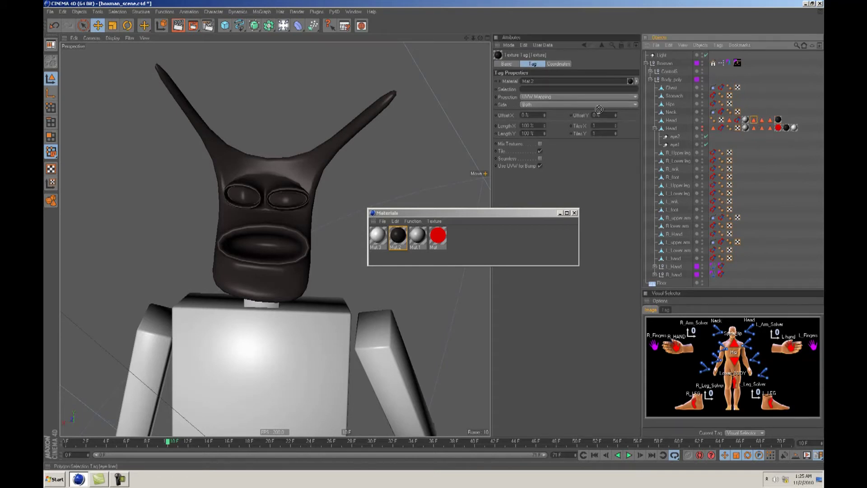
left_click_drag(554, 91, 554, 89)
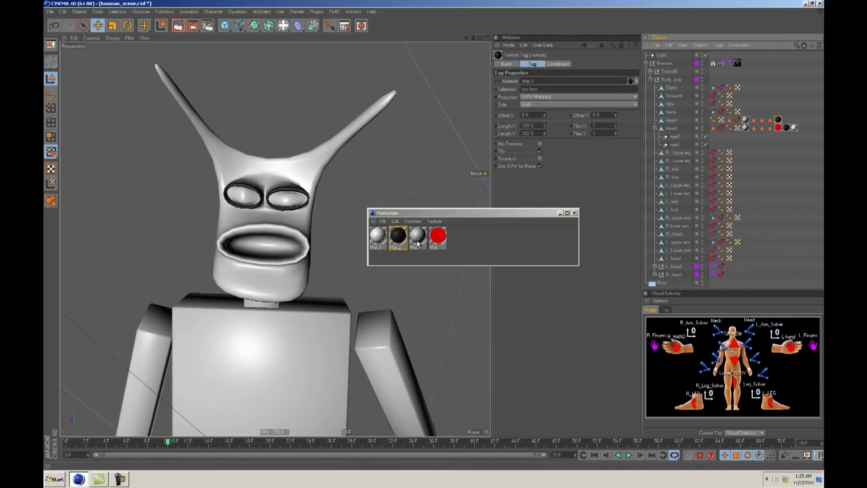
- Apply the light grey Mat.3 to the upper Head object and restrict its texture tag to the "eyeballs" polygon selection
left_click(381, 242)
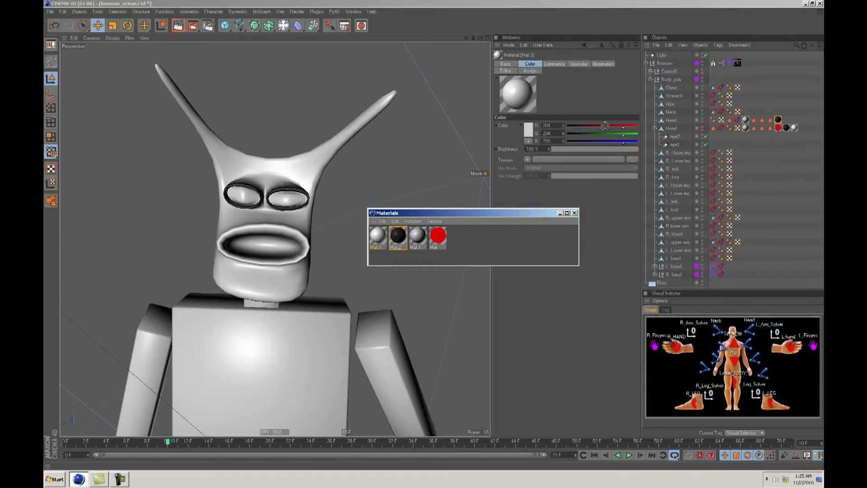
left_click_drag(671, 123, 671, 122)
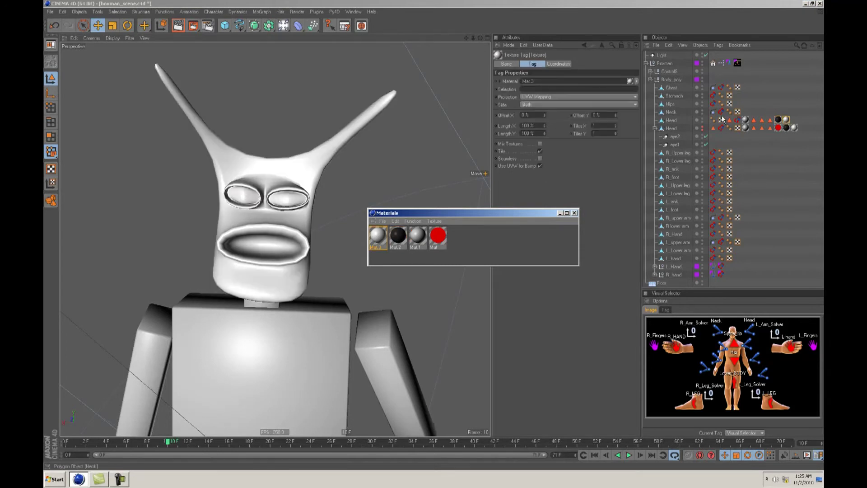
left_click(769, 121)
left_click(762, 121)
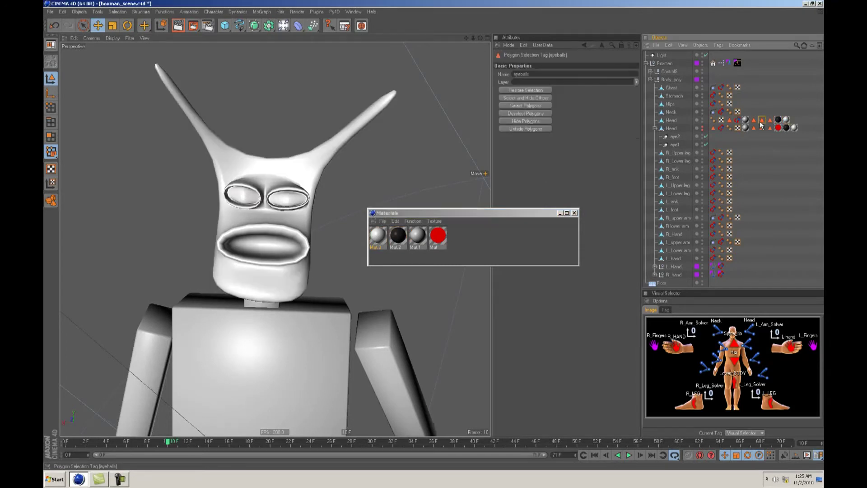
left_click(786, 120)
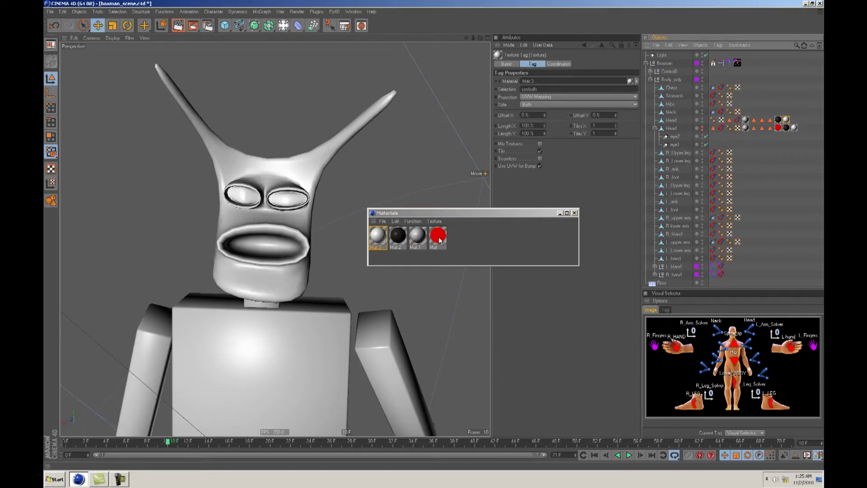
- Apply the red Mat material to the upper Head object and restrict its texture tag to the "eyeballs" polygon selection
left_click_drag(440, 241, 624, 169)
left_click_drag(671, 119, 671, 119)
left_click(770, 121)
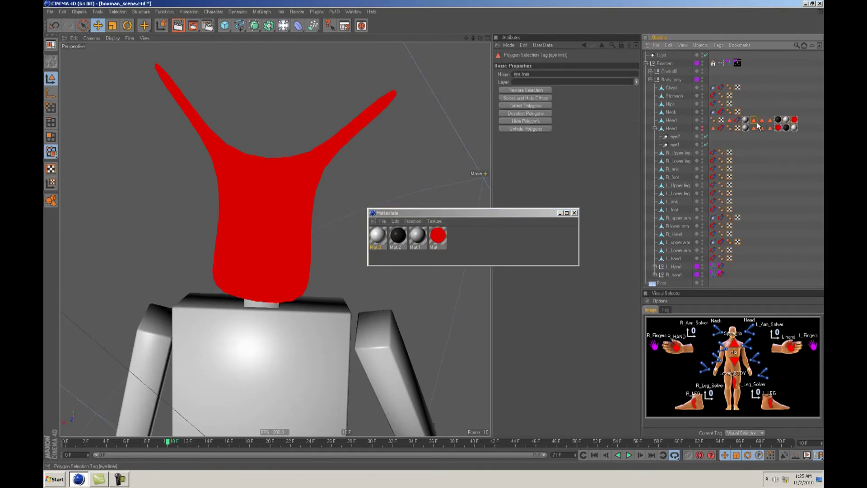
left_click(786, 120)
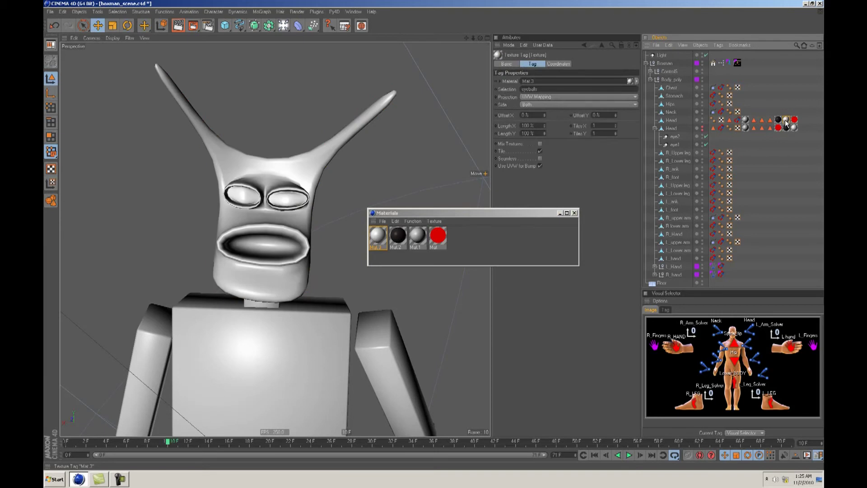
left_click(794, 120)
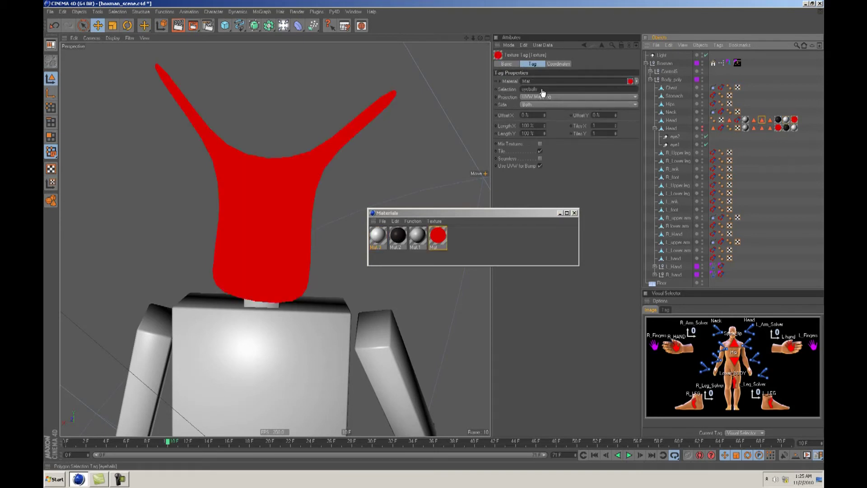
left_click_drag(542, 90, 542, 90)
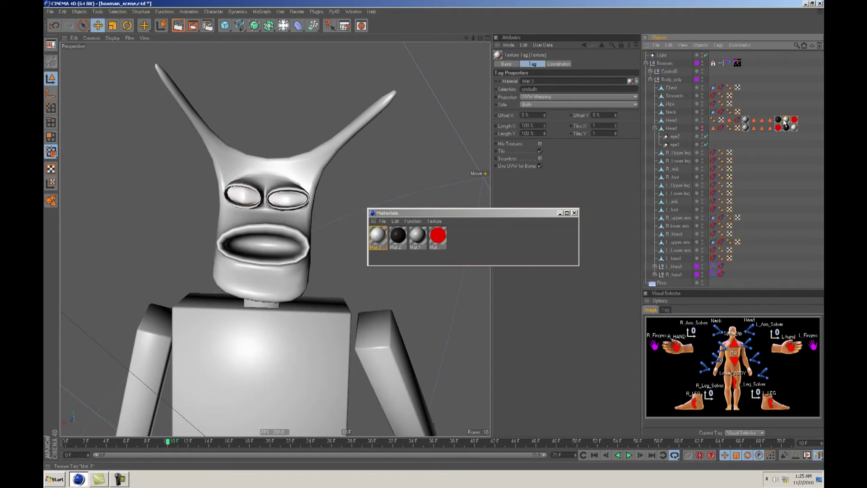
- Restrict the upper Head's Mat.3 texture tag to the "lips" polygon selection and close the Material Manager
left_click(770, 120)
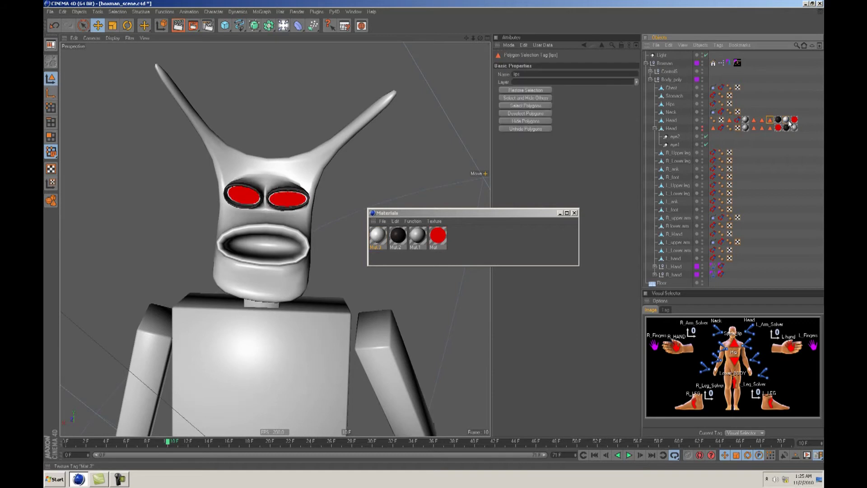
left_click(786, 120)
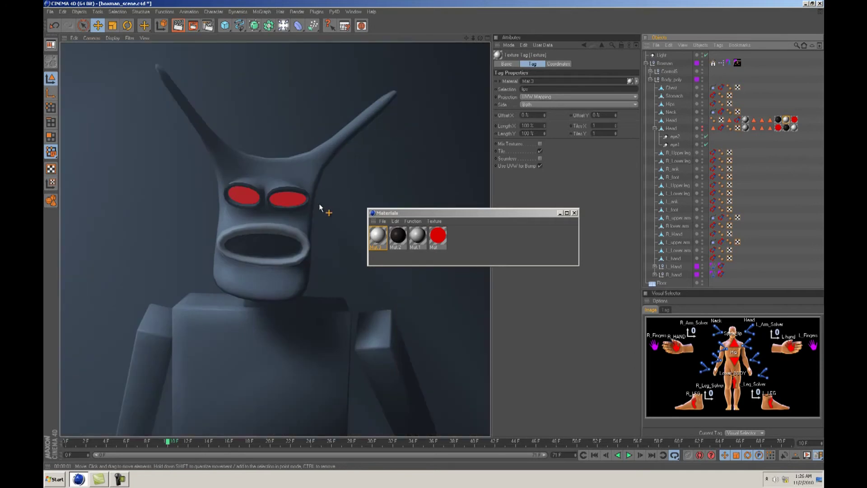
left_click(574, 212)
- Frame more of the character in the perspective view and render that view to check the new head materials
middle_click_drag(434, 235, 434, 234, "alt")
mouse_move(434, 234)
right_mouse_down("alt")
mouse_move(442, 233)
mouse_move(434, 234)
right_mouse_up("alt")
middle_click_drag(434, 233, 434, 235, "alt")
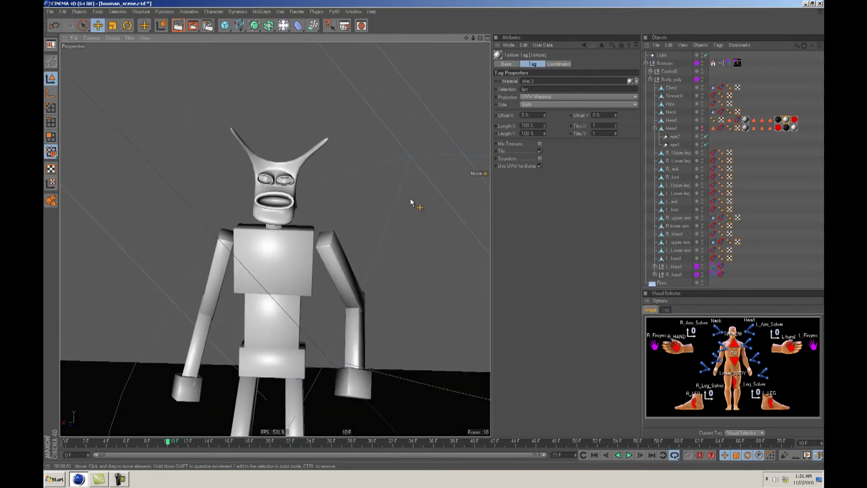
right_click_drag(340, 185, 429, 234, "alt")
middle_click_drag(428, 234, 433, 234, "alt")
left_click_drag(434, 234, 415, 231, "alt")
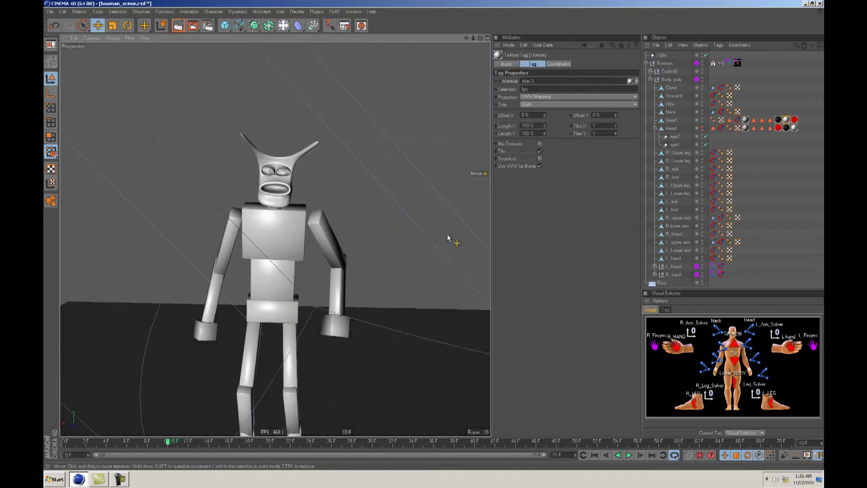
left_click(179, 27)
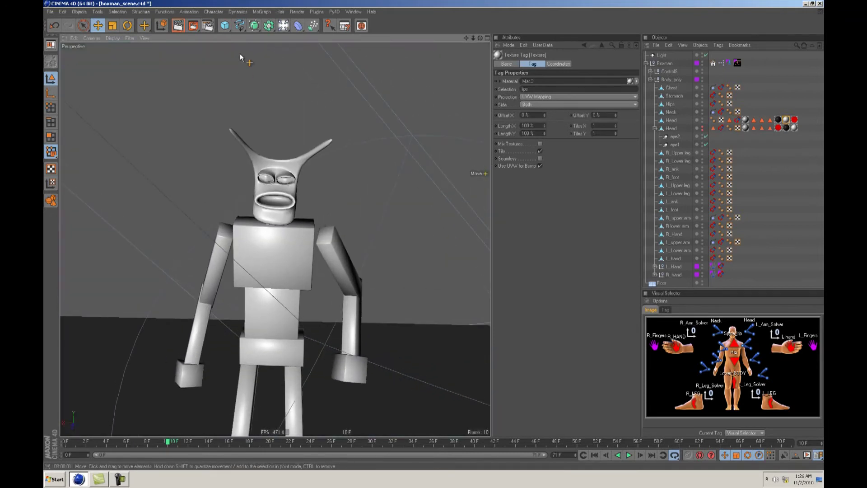
- Add a spot light to the scene and raise it above the character's head
left_click_drag(283, 25, 367, 33)
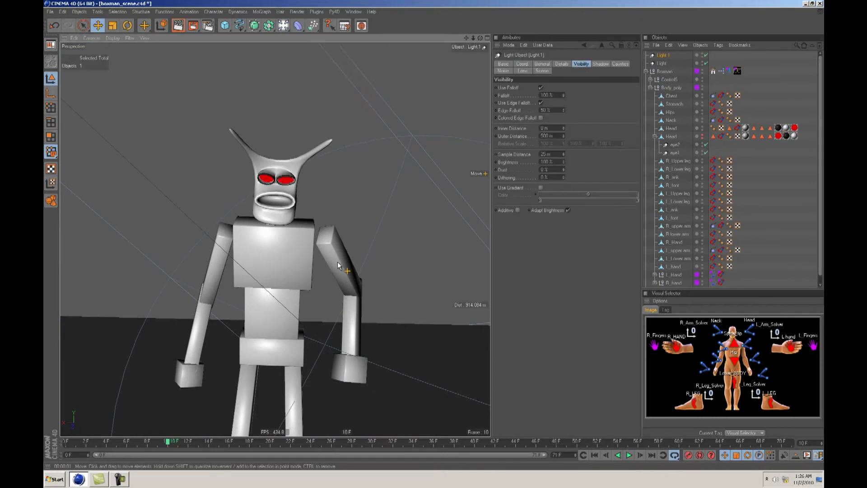
scroll(435, 234, "down", 5)
left_click_drag(271, 302, 272, 153)
left_click_drag(252, 223, 371, 223, "alt")
left_click_drag(244, 174, 244, 127)
left_click_drag(353, 248, 333, 254, "alt")
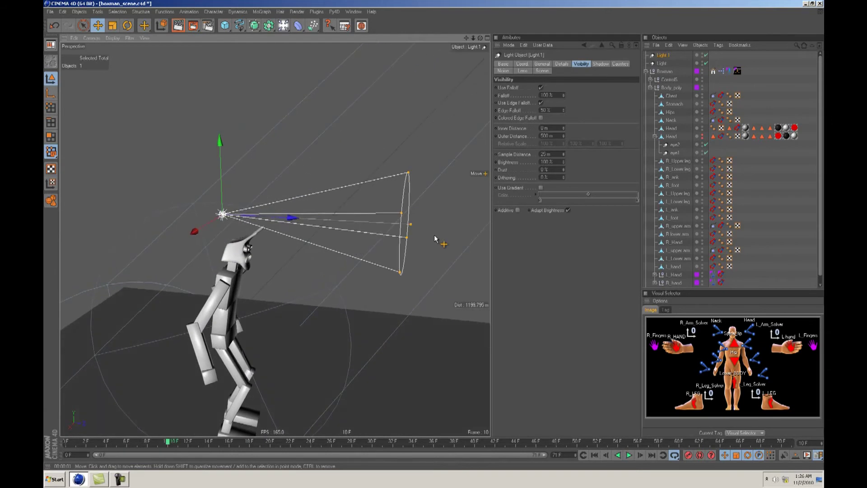
- Set the new spot light's color to pure red (255, 0, 0) and its intensity to 65%
left_click(541, 64)
left_click(528, 93)
left_click_drag(518, 96, 534, 68)
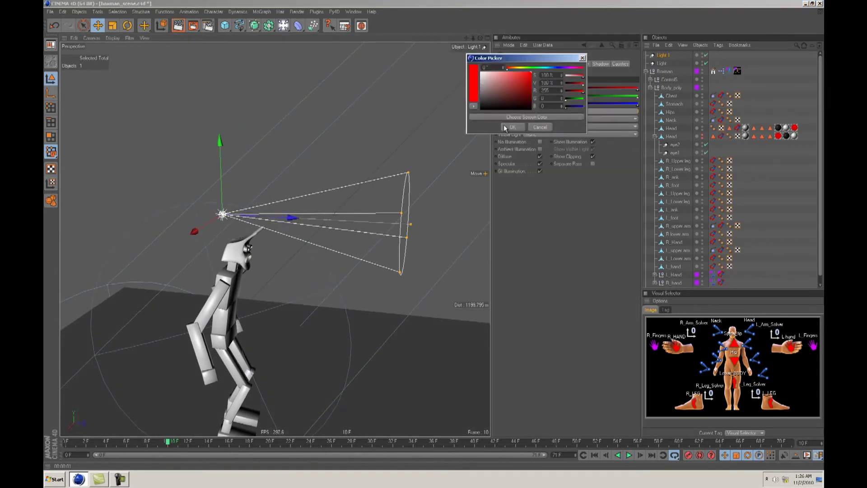
left_click(512, 127)
left_click_drag(572, 113, 605, 114)
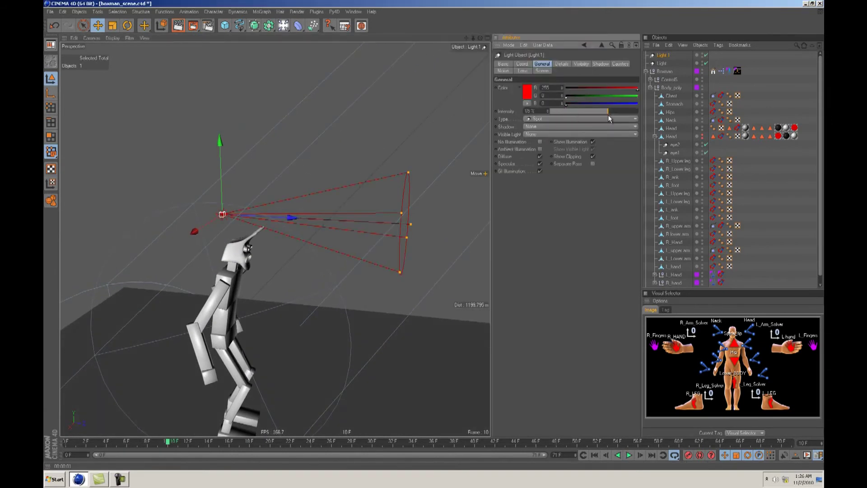
- Set the red spot light's visible light to Volumetric and its dust to 100%
left_click(530, 134)
left_click(521, 129)
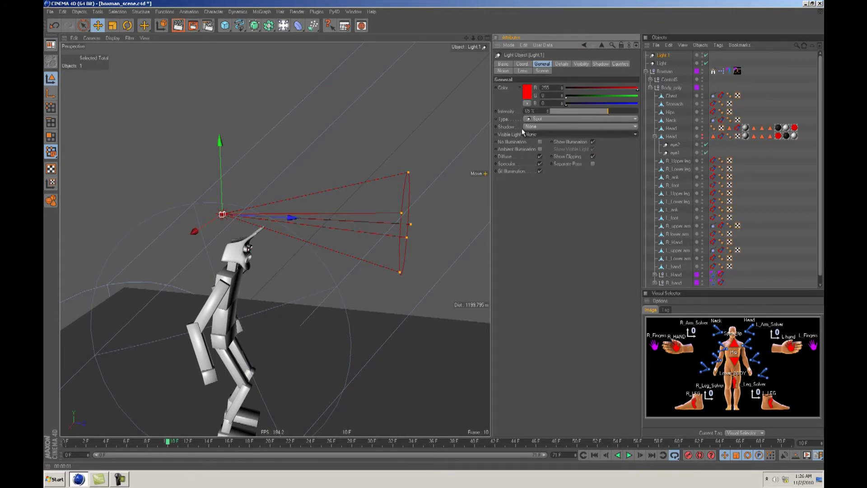
left_click(533, 134)
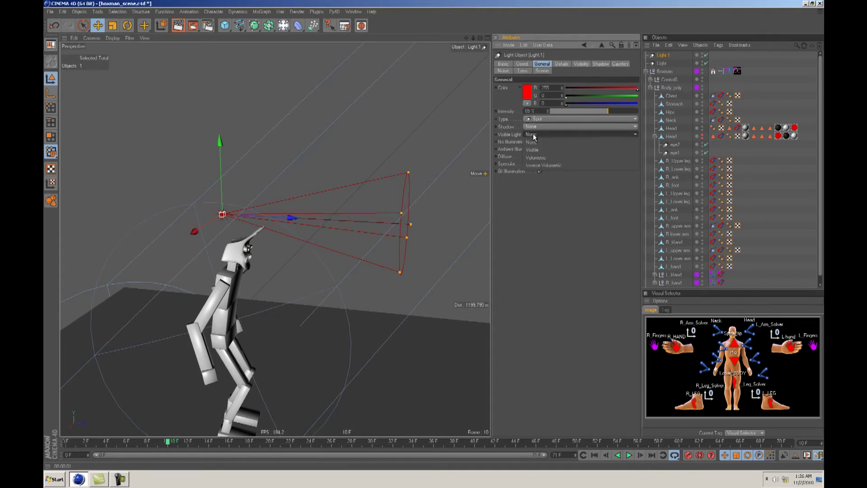
left_click(543, 157)
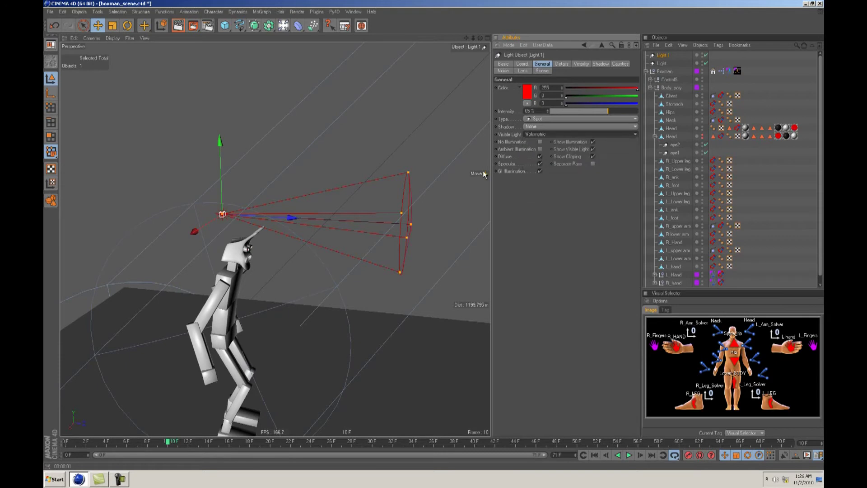
left_click(562, 64)
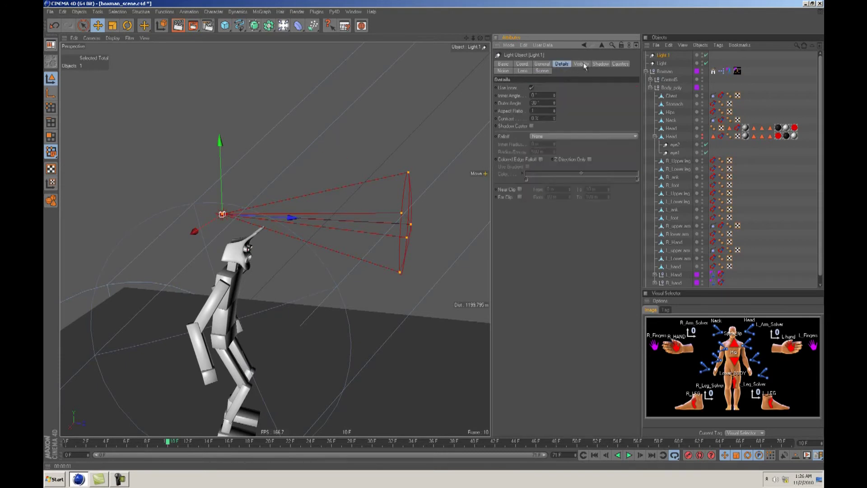
left_click(580, 64)
type("100")
key("Return")
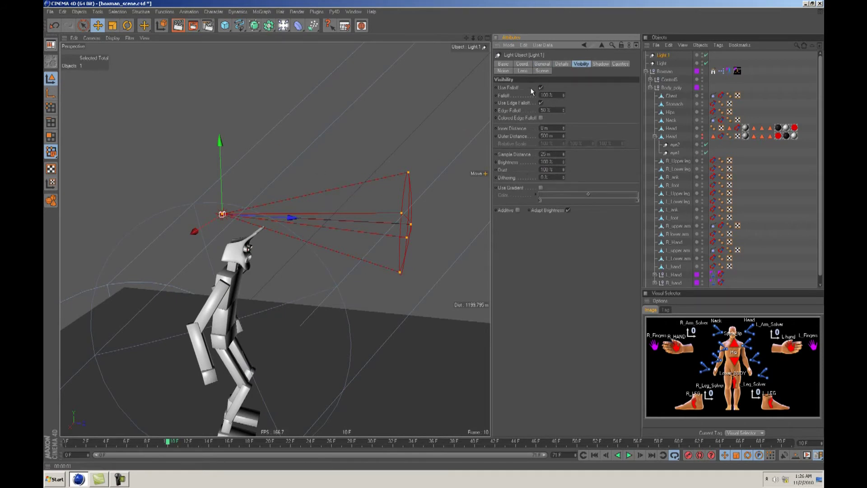
- Move the red spot light to eye level at the front of the creature's head
left_click_drag(439, 237, 434, 235, "alt")
left_click_drag(224, 182, 431, 237, "alt")
right_click_drag(431, 236, 434, 235, "alt")
left_click_drag(435, 235, 247, 239, "alt")
left_click_drag(188, 194, 188, 185)
mouse_move(434, 235)
left_mouse_down("alt")
mouse_move(280, 264)
mouse_move(435, 235)
left_mouse_up("alt")
left_click_drag(158, 258, 168, 258)
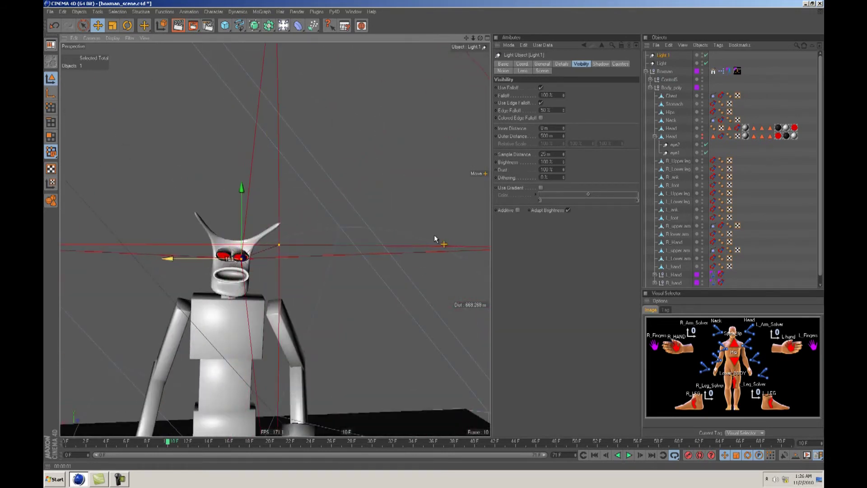
- Compare the orthographic views, switch to the Back view and center the red spot light on one of the creature's eyes
key("F3")
key("F1")
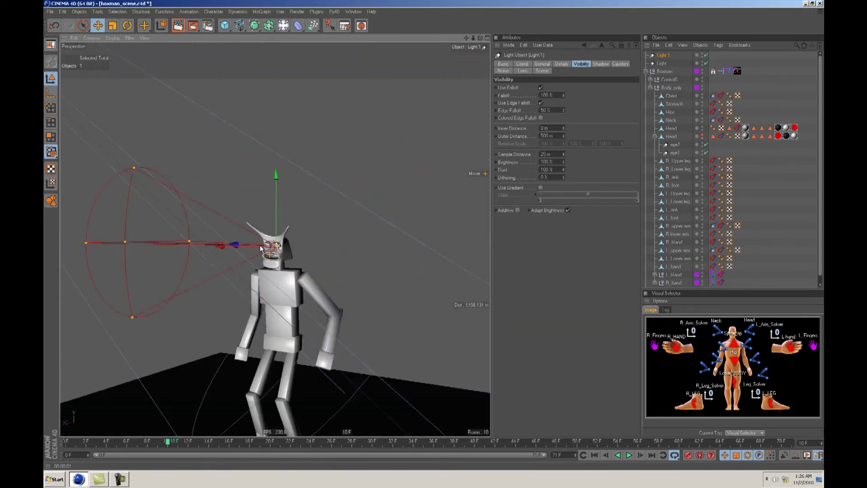
key("F2")
key("F1")
key("F3")
left_click(100, 40)
left_click(101, 107)
middle_click_drag(436, 131, 431, 285, "alt")
left_click(97, 39)
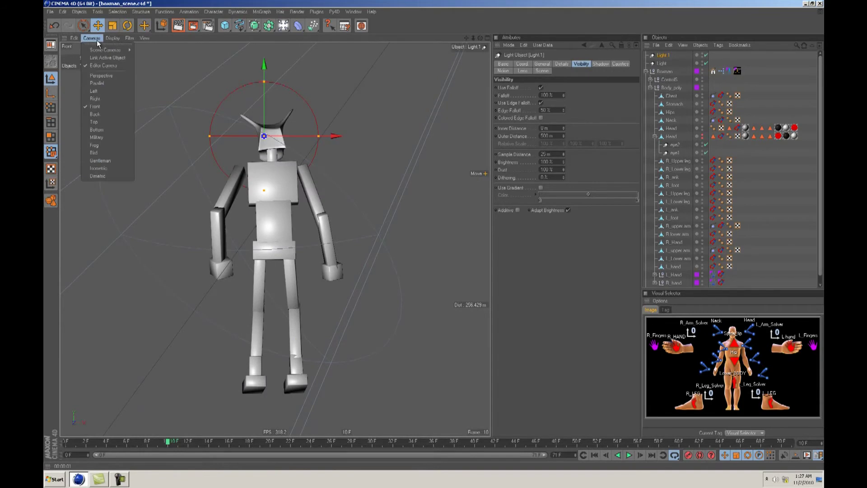
left_click(101, 114)
middle_click_drag(130, 119, 433, 235, "alt")
right_click_drag(434, 234, 434, 235, "alt")
middle_click_drag(434, 235, 430, 235, "alt")
right_click_drag(430, 235, 435, 234, "alt")
middle_click_drag(436, 235, 411, 194, "alt")
left_click_drag(433, 235, 428, 237)
- Look through the red spot light's settings and set its scene mode to Include with an empty object list
left_click(662, 57)
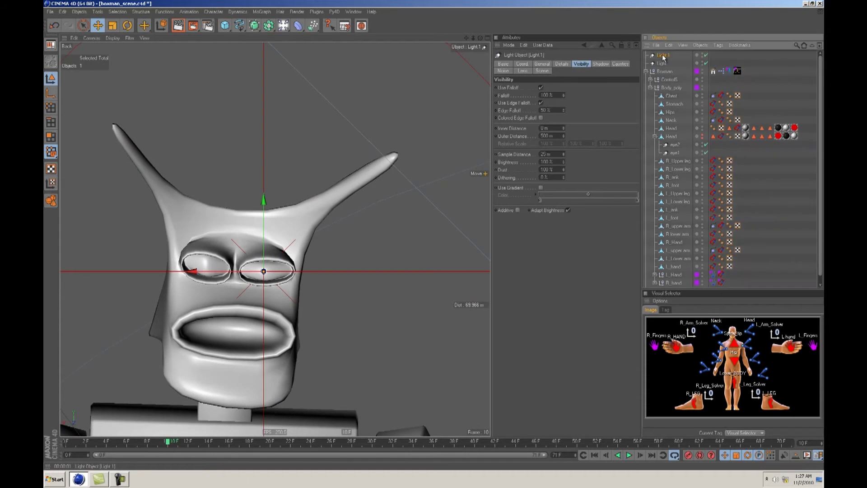
left_click(543, 71)
left_click(523, 72)
left_click(504, 72)
left_click(619, 64)
left_click(582, 63)
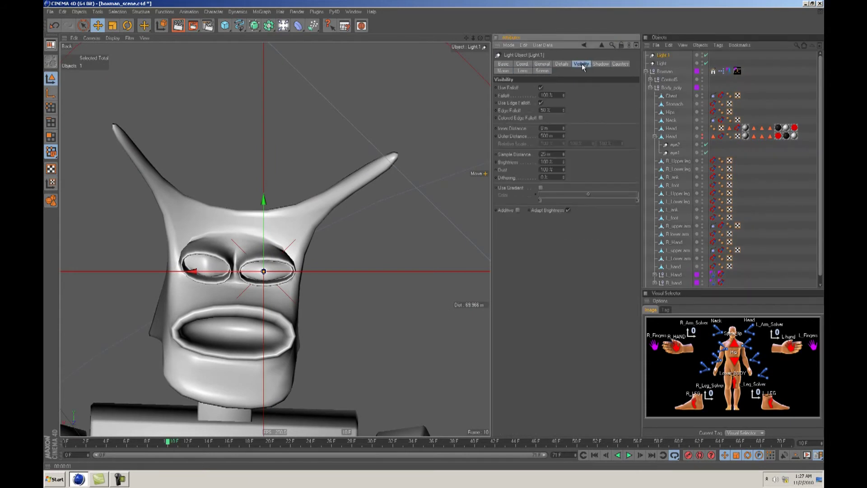
left_click(542, 71)
scroll(356, 187, "down", 2)
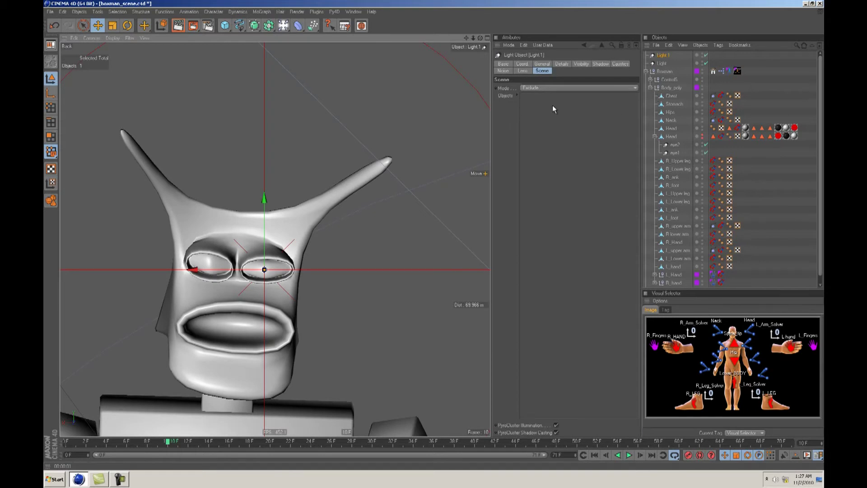
left_click(540, 88)
left_click(540, 92)
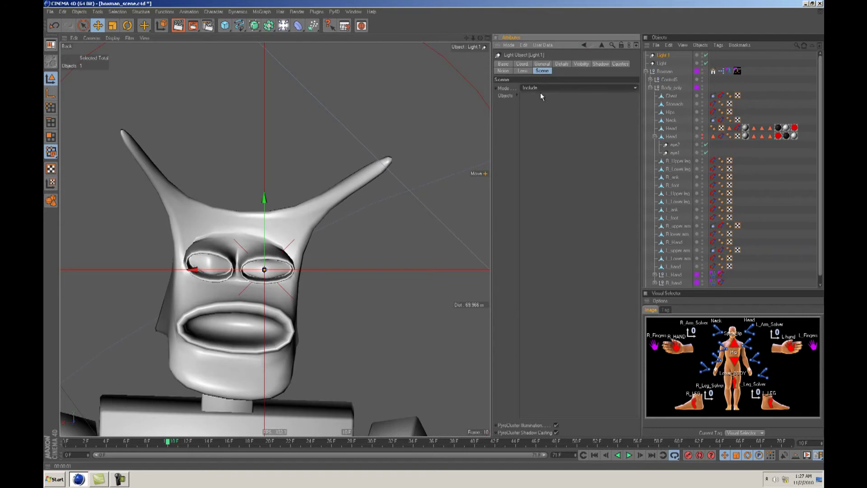
- Render the perspective view from different angles around the head to check the red eye beam, and reselect the spot light
key("F1")
left_click_drag(333, 199, 287, 228, "alt")
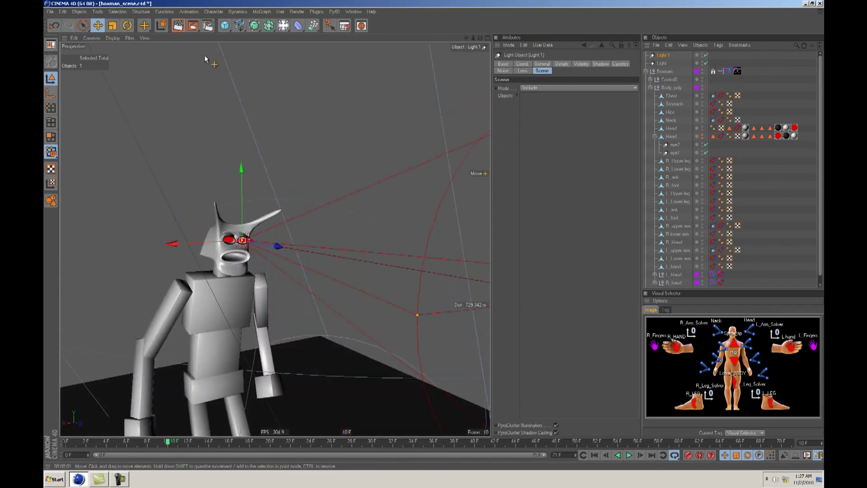
left_click(177, 25)
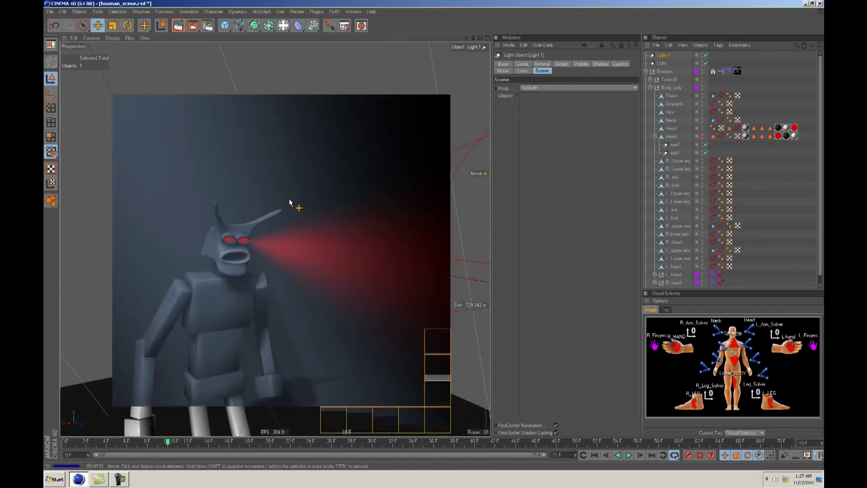
mouse_move(289, 204)
left_mouse_down("alt")
mouse_move(433, 239)
mouse_move(288, 206)
left_mouse_up("alt")
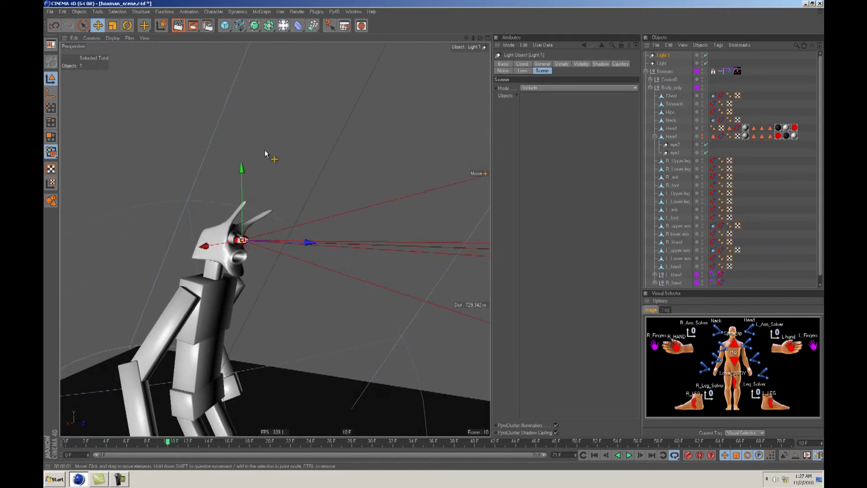
left_click(178, 25)
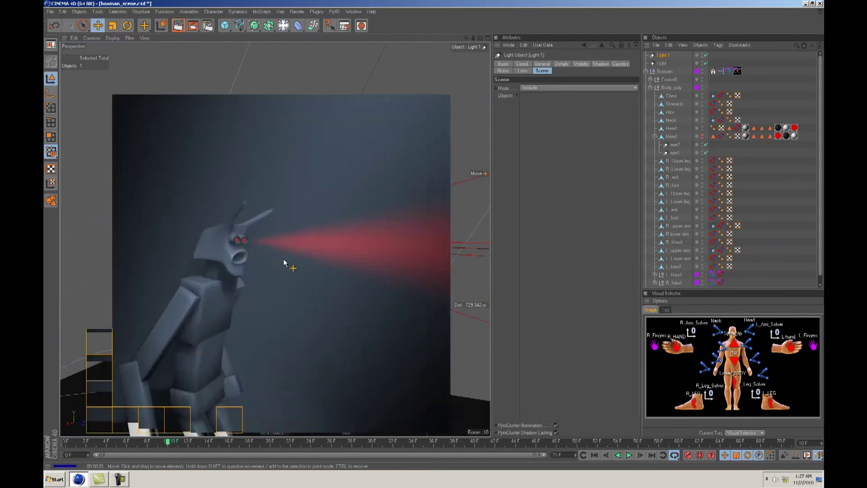
left_click(283, 260)
left_click(177, 26)
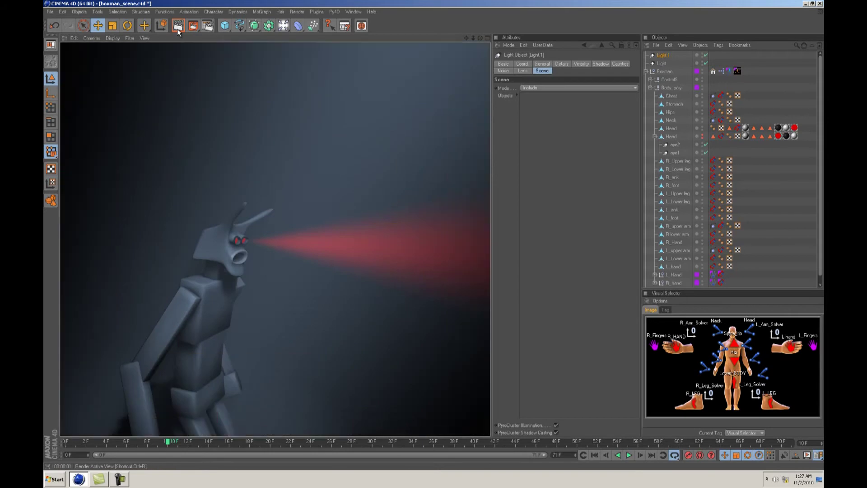
left_click(658, 57)
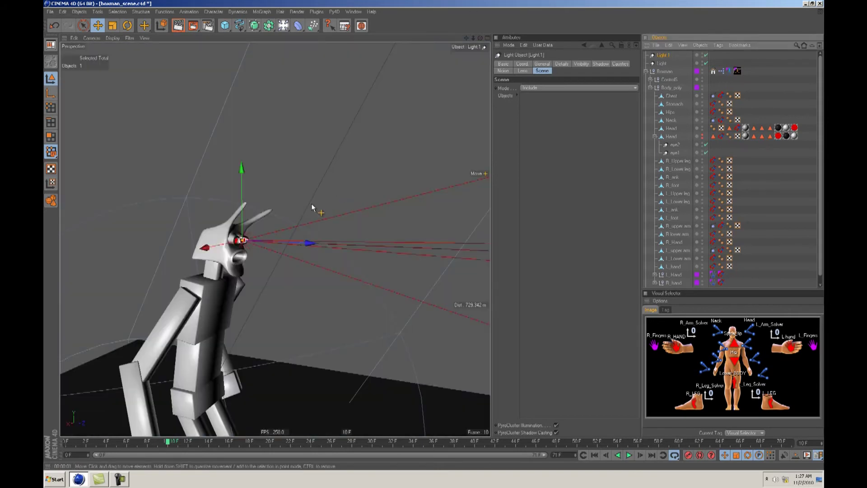
- Shift the red spot light slightly back into the creature's head and render the perspective view
left_click_drag(299, 246, 432, 235)
key("ctrl+z")
left_click_drag(299, 241, 283, 240)
left_click(178, 25)
- Render the creature from the side at different distances to check the red eye beam's origin and length
middle_click_drag(432, 234, 428, 237, "alt")
scroll(428, 238, "down", 2)
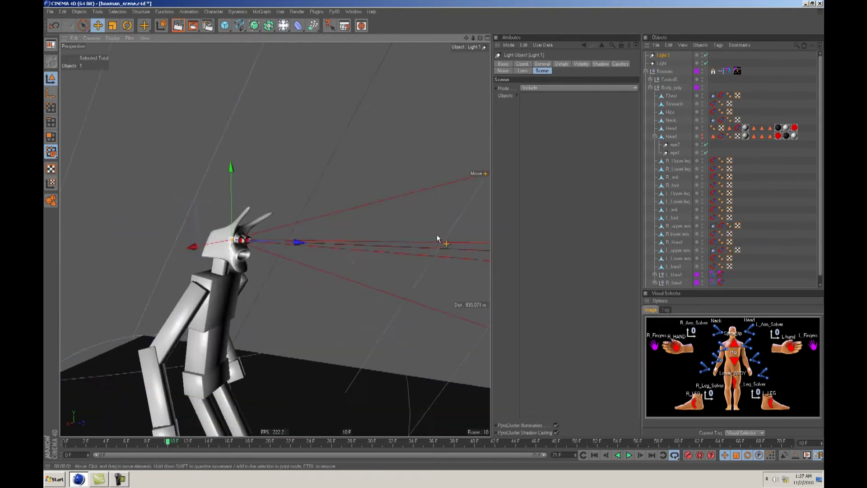
left_click_drag(407, 169, 434, 230)
left_click(178, 26)
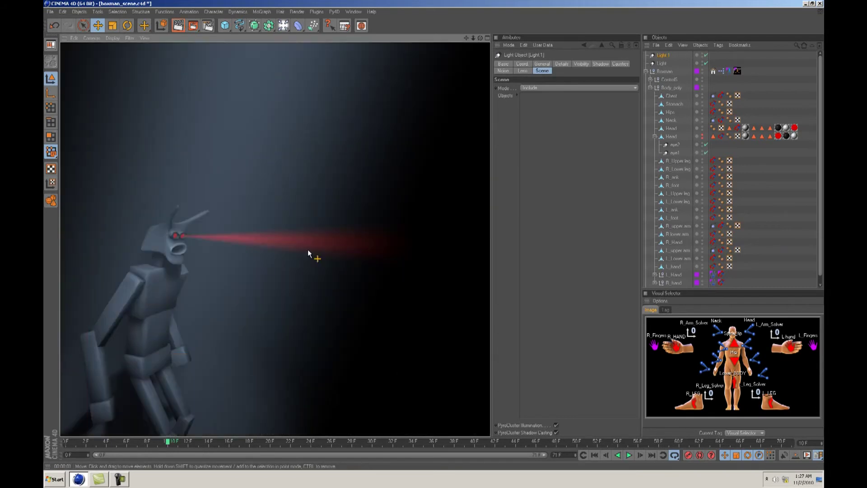
left_click(312, 250)
left_click(413, 227)
left_click_drag(415, 217, 434, 237)
left_click(181, 27)
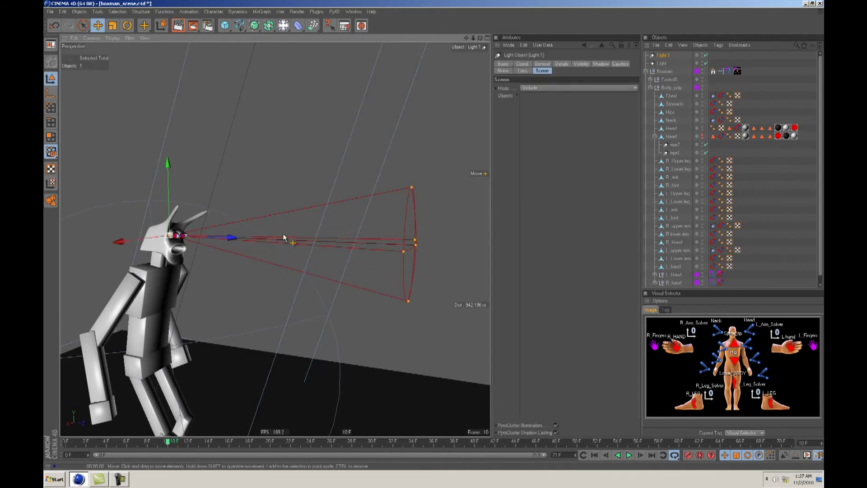
- Duplicate the red spot light and move the copy sideways onto the creature's other eye
left_click_drag(407, 235, 439, 238, "alt")
scroll(435, 236, "up", 4)
scroll(436, 236, "up", 5)
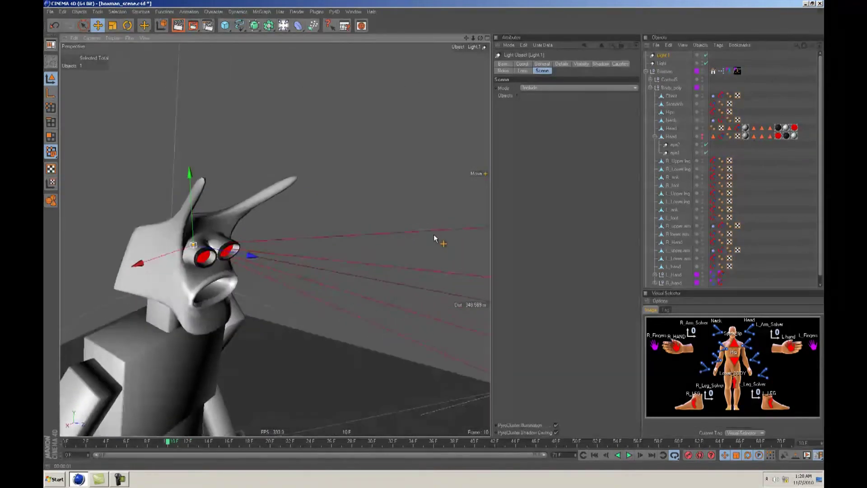
left_click(663, 64)
left_click(664, 56)
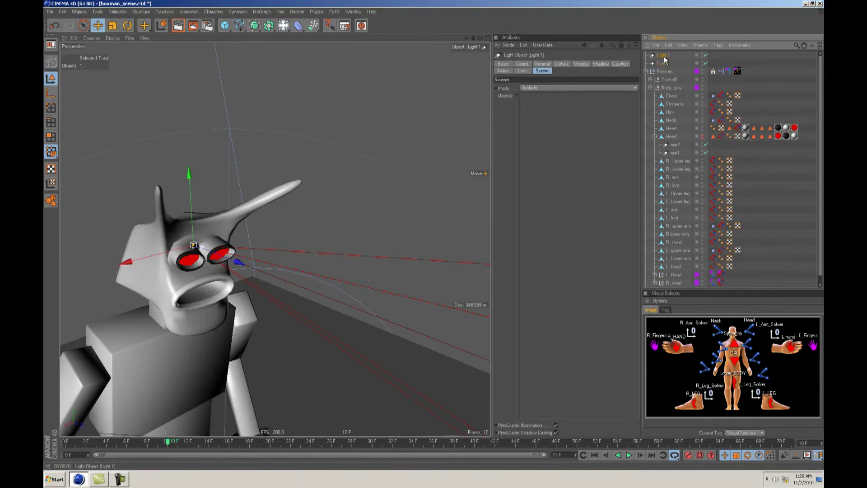
left_click_drag(664, 56, 666, 60, "ctrl")
left_click_drag(334, 244, 256, 249, "alt")
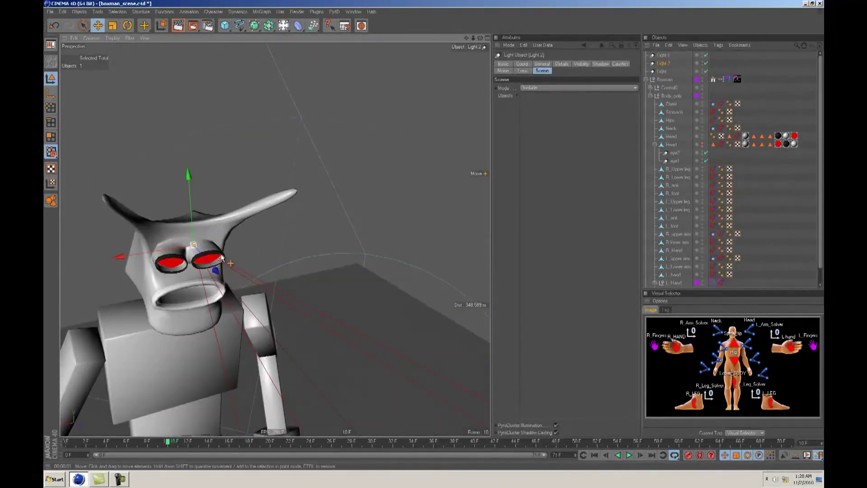
key("F4")
left_click_drag(217, 270, 158, 270)
key("F1")
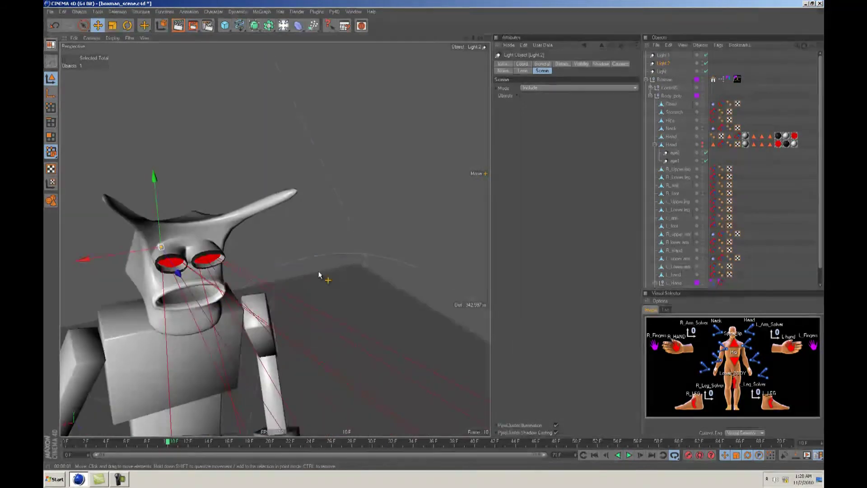
- Render the head and upper body from the front to check both red eye beams
right_click_drag(434, 236, 296, 260, "alt")
mouse_move(296, 259)
left_mouse_down("alt")
mouse_move(435, 234)
mouse_move(296, 259)
left_mouse_up("alt")
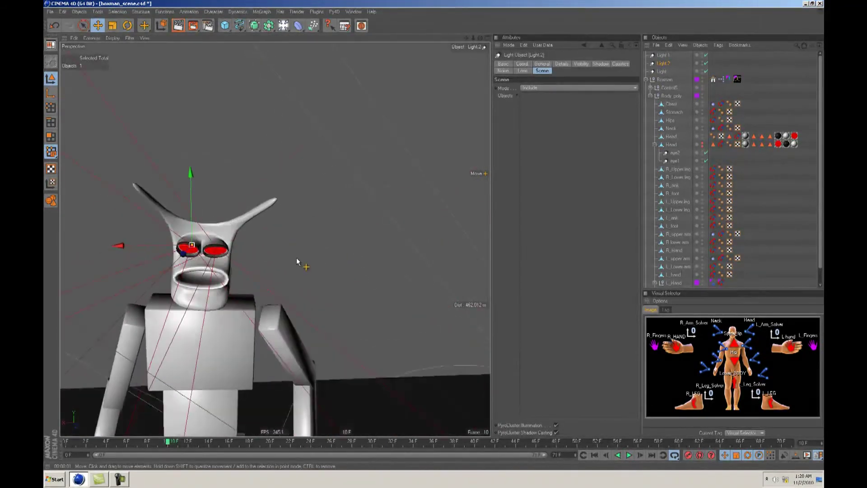
middle_click_drag(296, 260, 328, 242, "alt")
left_click_drag(296, 259, 434, 236, "alt")
left_click(178, 26)
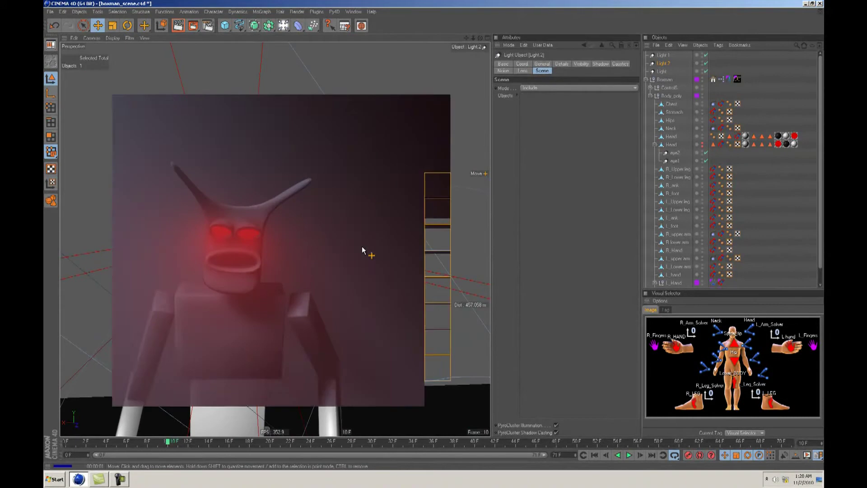
middle_click_drag(314, 249, 434, 235, "alt")
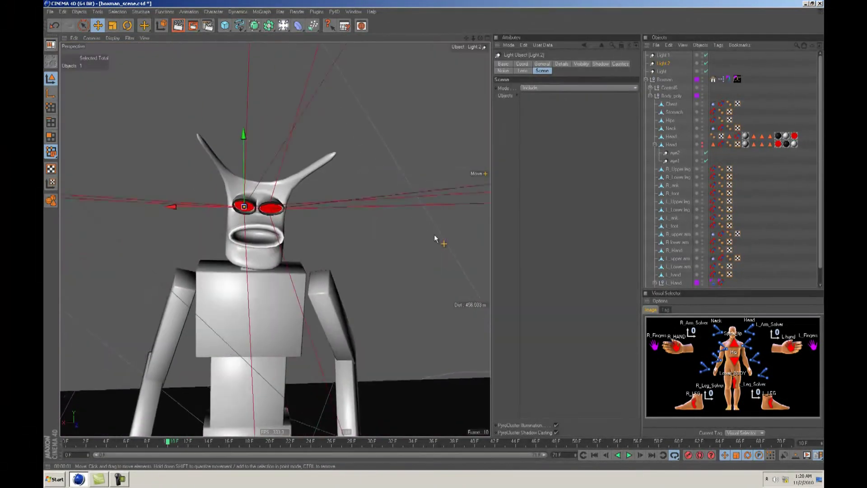
left_click_drag(435, 235, 433, 246, "alt")
left_click(179, 26)
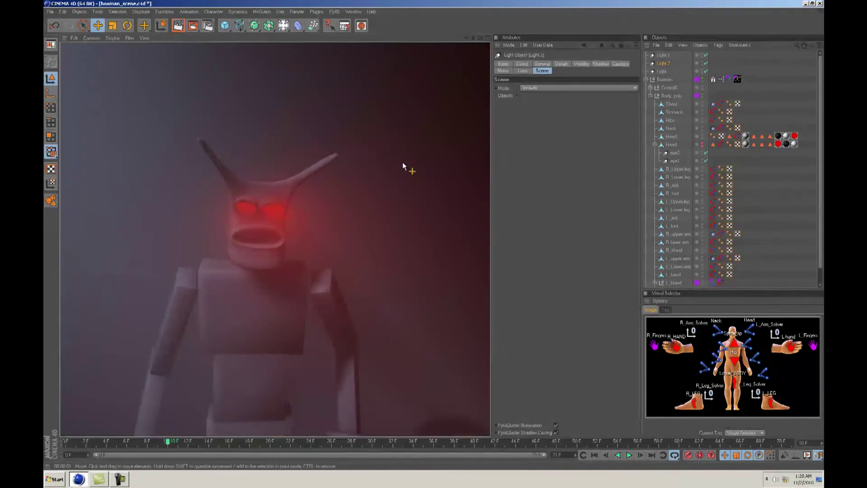
left_click(403, 162)
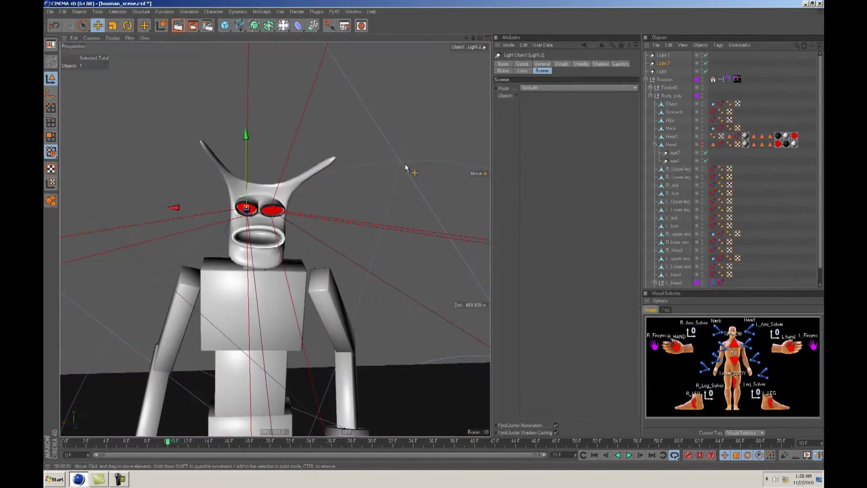
- Parent both red spot lights to the visible Head object and clear the selection
left_click(665, 55)
left_click(666, 64, "ctrl")
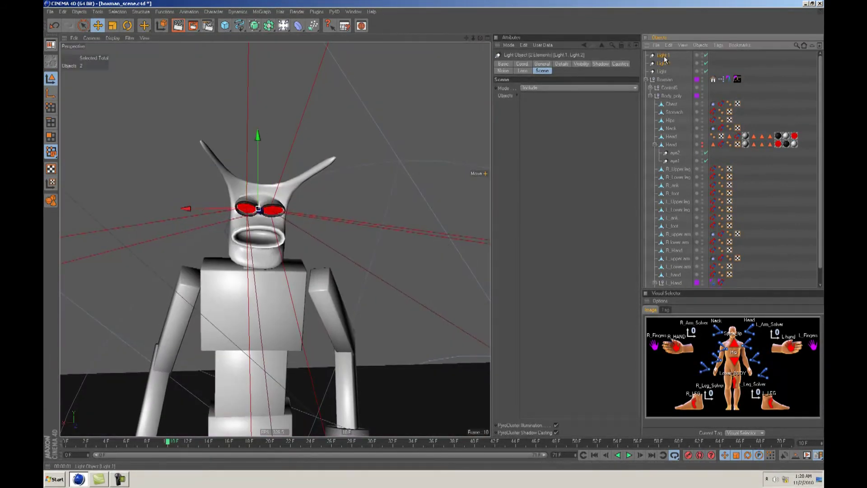
left_click_drag(673, 139, 672, 140)
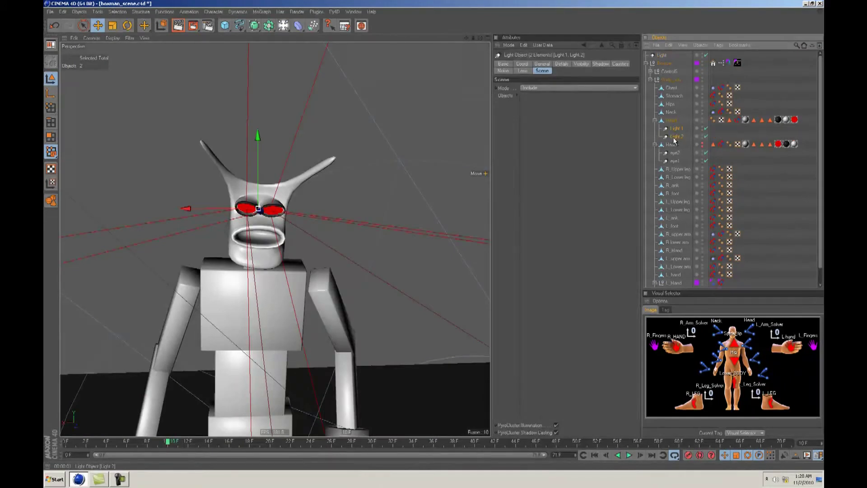
left_click(684, 151)
scroll(433, 234, "down", 5)
left_click_drag(435, 234, 432, 235, "alt")
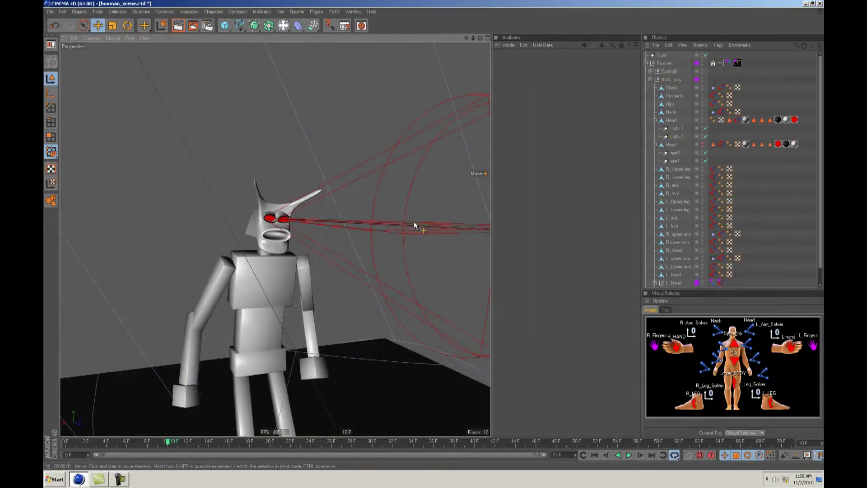
- Select the character's neck control, adjust it slightly and render the full figure from the front
left_click(735, 342)
mouse_move(346, 253)
left_mouse_down()
mouse_move(434, 236)
mouse_move(352, 261)
left_mouse_up()
right_click_drag(325, 137, 433, 234, "alt")
left_click_drag(434, 235, 430, 233, "alt")
left_click(175, 26)
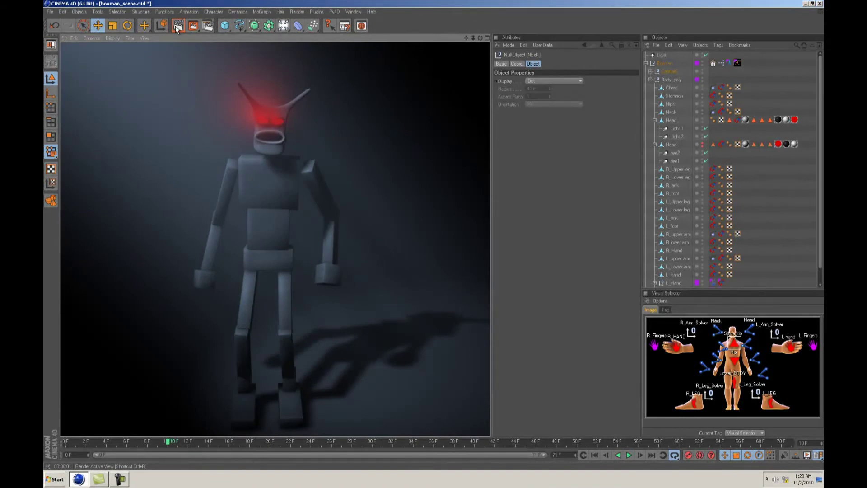
- Render the full figure from several slightly different front angles to compare the eye glow and shadows
left_click_drag(433, 238, 435, 237, "alt")
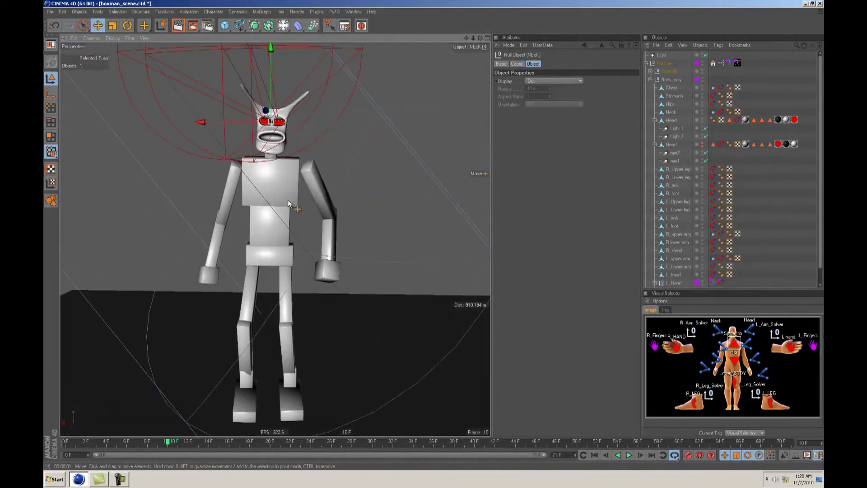
left_click_drag(311, 178, 434, 237, "alt")
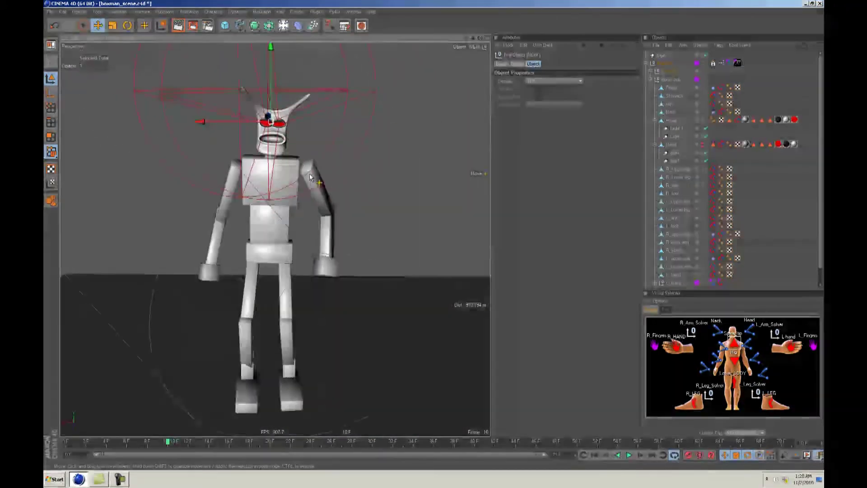
left_click(178, 26)
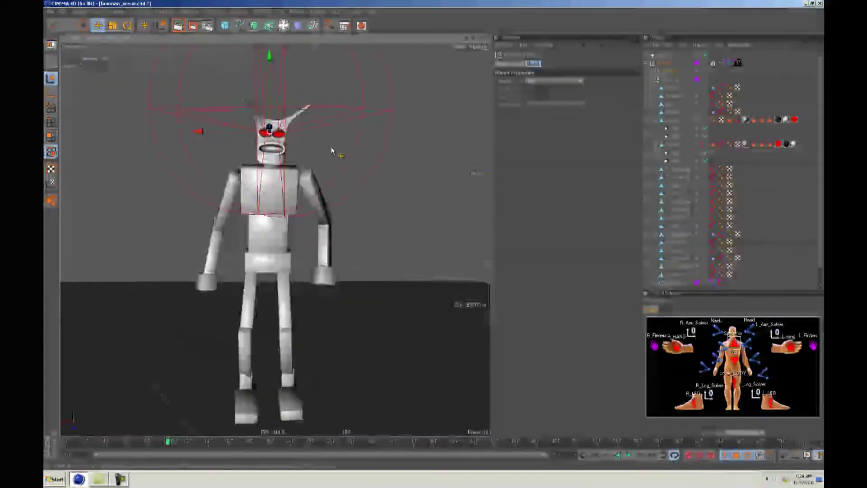
scroll(332, 151, "up", 3)
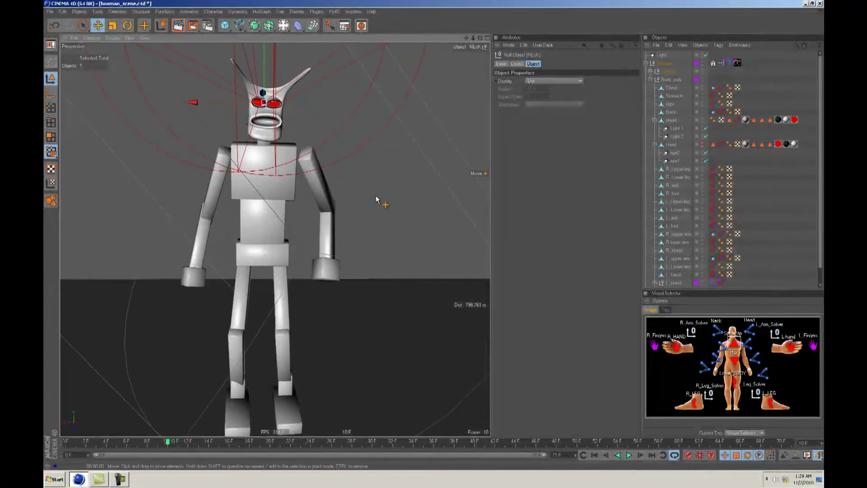
key("ctrl+r")
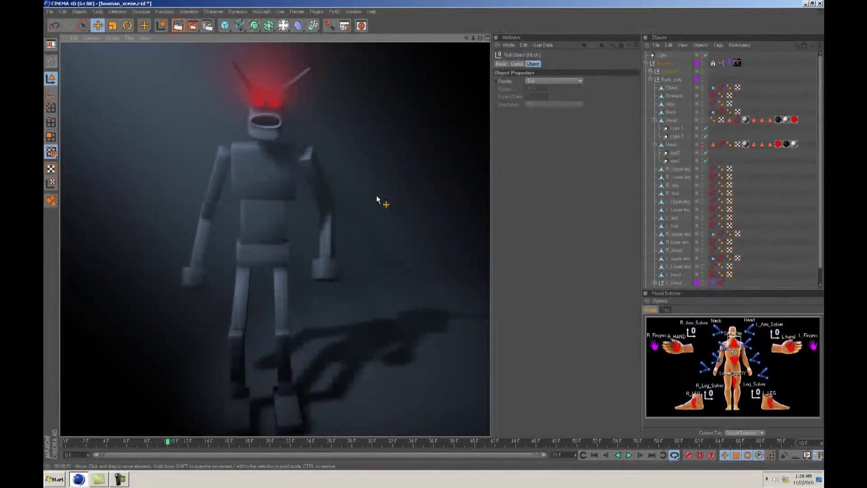
- Add a Pyramid primitive, raise it above the floor and move it sideways clear of the character
scroll(432, 234, "down", 1)
scroll(433, 235, "down", 2)
left_click_drag(432, 235, 435, 235, "alt")
scroll(434, 234, "down", 1)
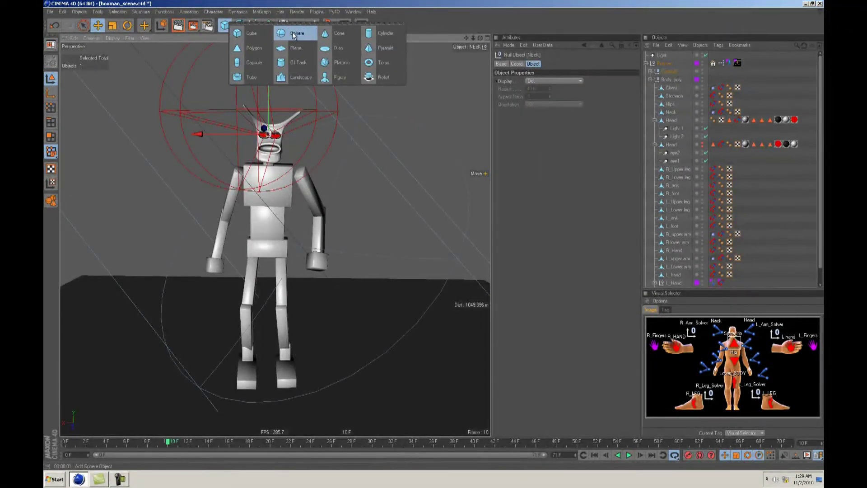
left_click(386, 48)
left_click_drag(302, 155, 434, 235, "alt")
middle_click_drag(434, 233, 431, 224, "alt")
left_click_drag(434, 232, 434, 59)
middle_click_drag(433, 235, 437, 253, "alt")
left_click_drag(194, 206, 78, 208)
left_click_drag(433, 234, 434, 236, "alt")
- Narrow the pyramid's base and stretch its height to form a thin spike
left_click_drag(181, 264, 225, 259)
left_click_drag(433, 235, 434, 235, "alt")
key("t")
key("e")
right_click_drag(225, 278, 434, 235, "alt")
middle_click_drag(210, 276, 276, 287, "alt")
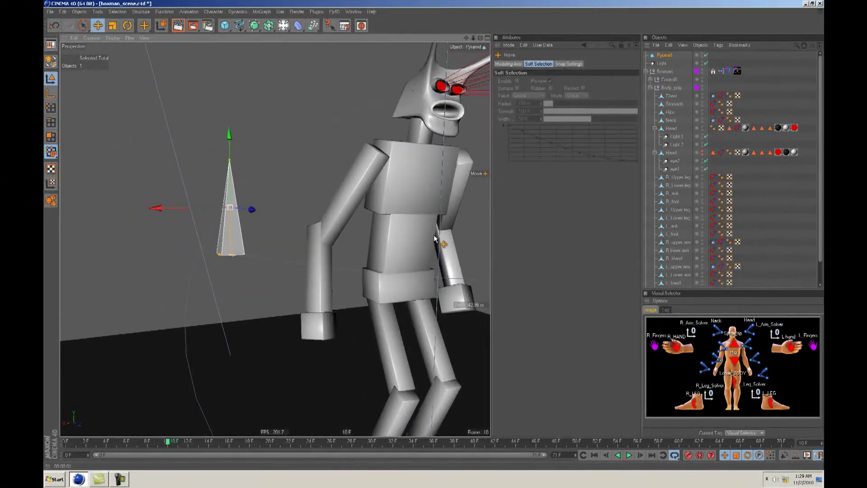
left_click_drag(228, 163, 229, 128)
left_click_drag(267, 187, 435, 236, "alt")
- Make the pyramid editable and set up the Knife tool in Loop mode for cutting its polygons
key("c")
left_click_drag(277, 196, 434, 235, "alt")
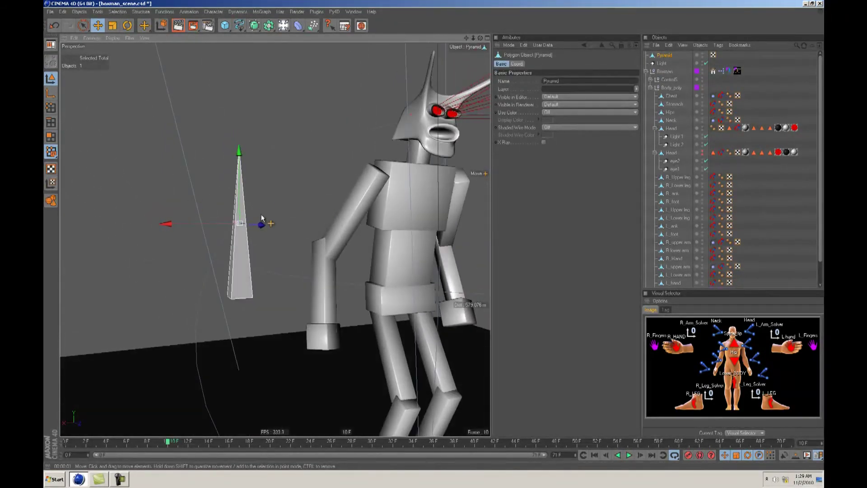
left_click_drag(261, 214, 433, 234, "alt")
key("k")
left_click_drag(269, 211, 434, 235, "alt")
left_click(55, 139)
left_click_drag(271, 212, 432, 234, "alt")
left_click(525, 83)
left_click(519, 109)
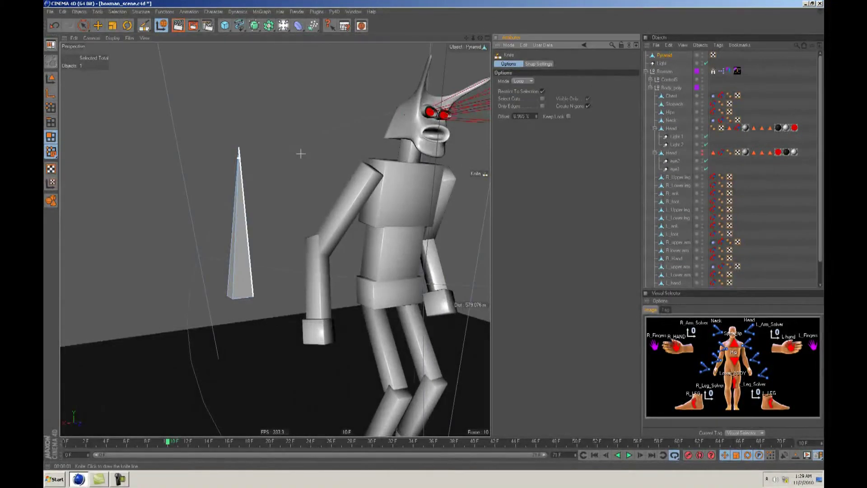
- Cut several horizontal loops along the pyramid's height and return to Model mode
left_click(241, 189)
left_click(241, 216)
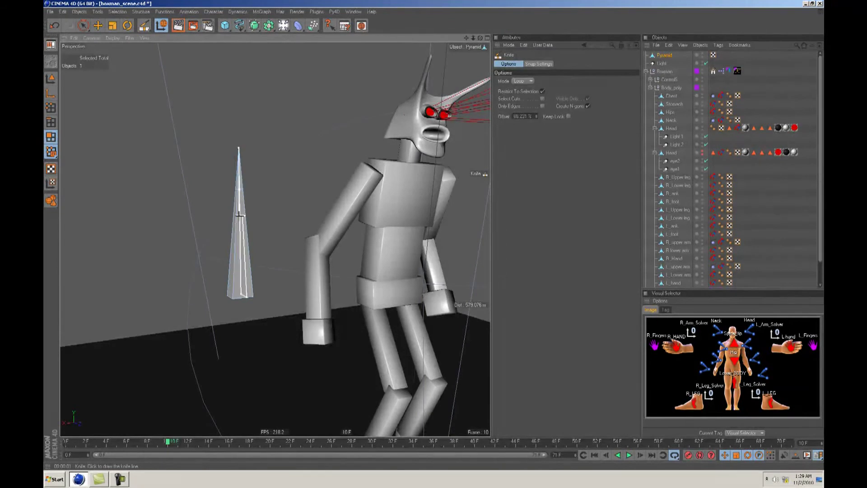
left_click(241, 247)
left_click(241, 273)
left_click(53, 82)
- Rename the pyramid as Spike and scale it down slightly
left_click_drag(408, 233, 435, 238, "alt")
middle_click_drag(435, 239, 436, 239, "alt")
right_click_drag(436, 239, 433, 238, "alt")
middle_click_drag(433, 239, 425, 233, "alt")
left_click_drag(307, 203, 434, 237, "alt")
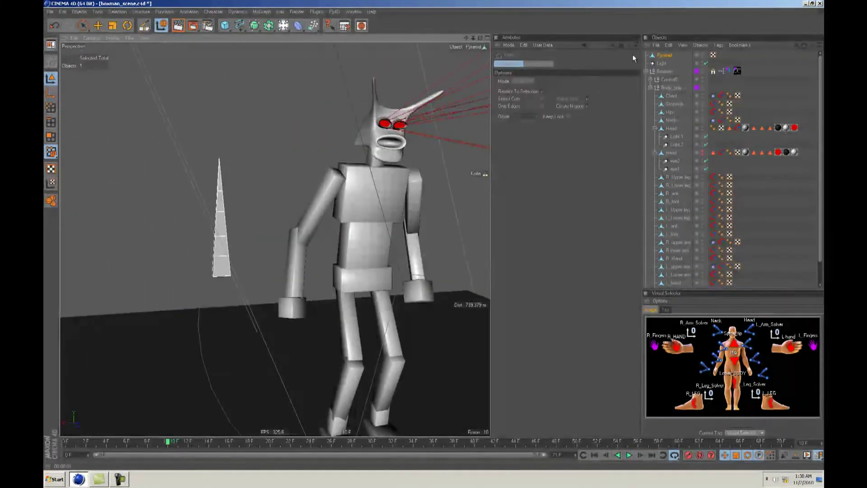
double_click(662, 55)
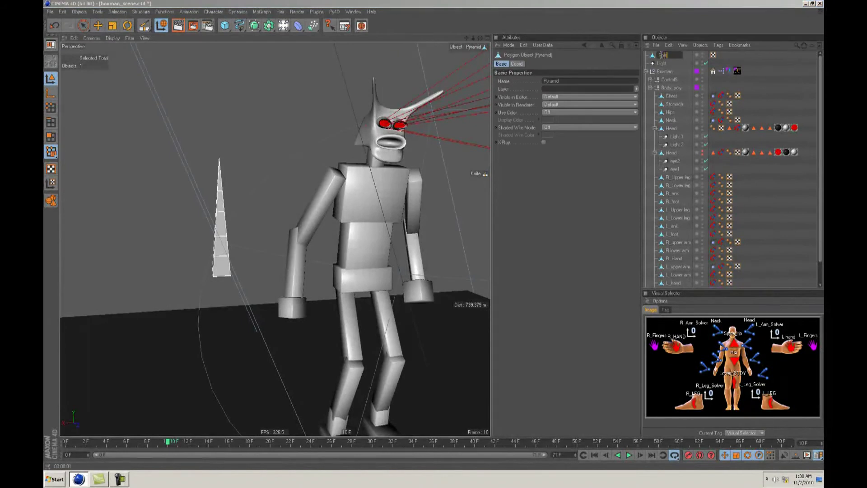
key("Return")
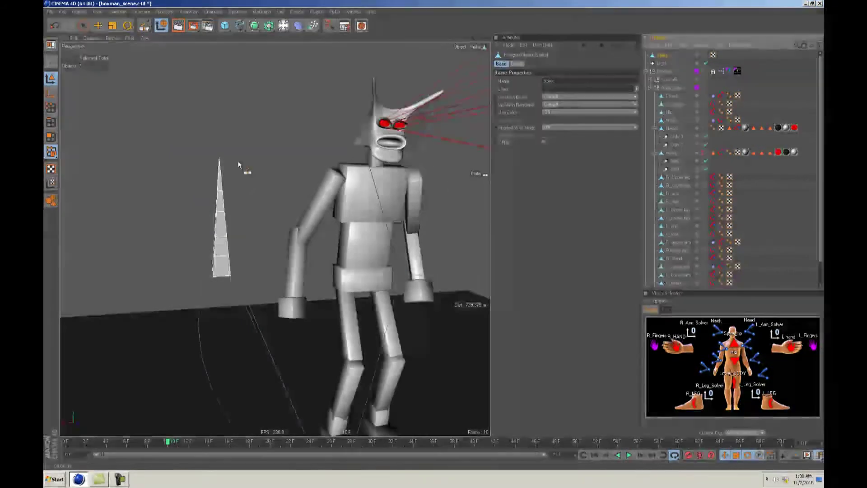
key("t")
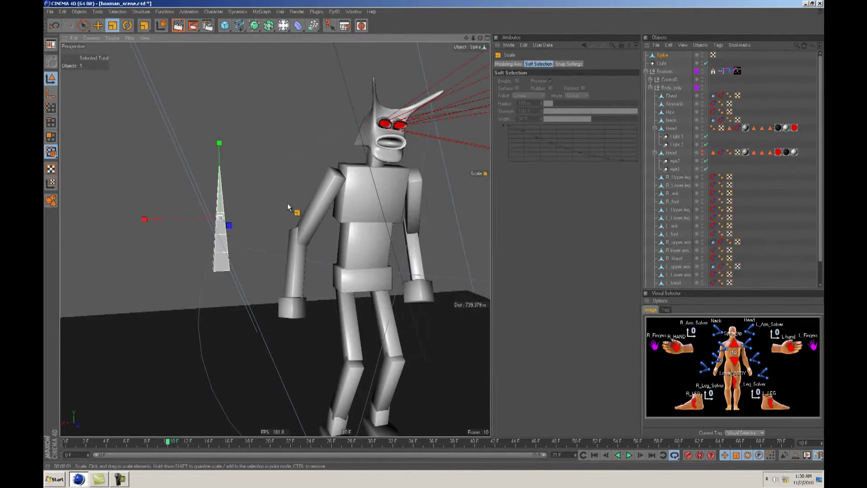
key("e")
- Add a Bend deformer as a child of Spike and raise it to the character's torso height
left_click_drag(295, 25, 319, 36)
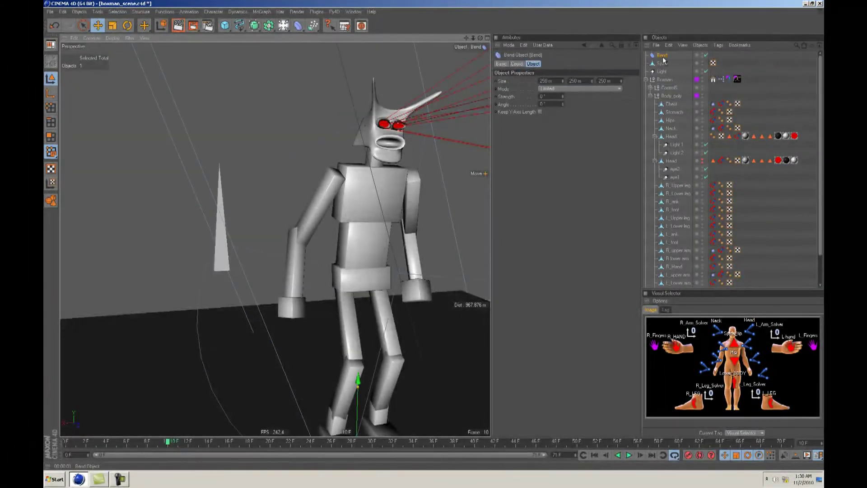
left_click_drag(662, 59, 661, 63)
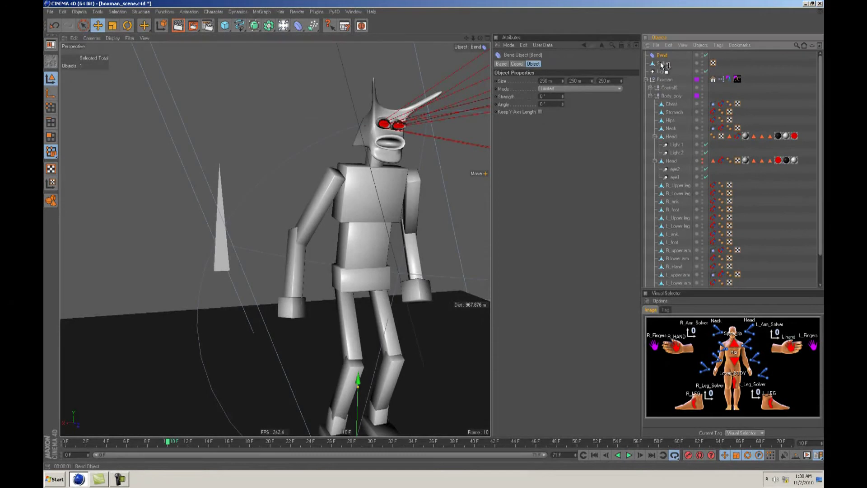
scroll(406, 230, "down", 3)
left_click_drag(344, 342, 433, 234)
- Show deformers in the viewport and center the Bend deformer on the spike
left_click(129, 38)
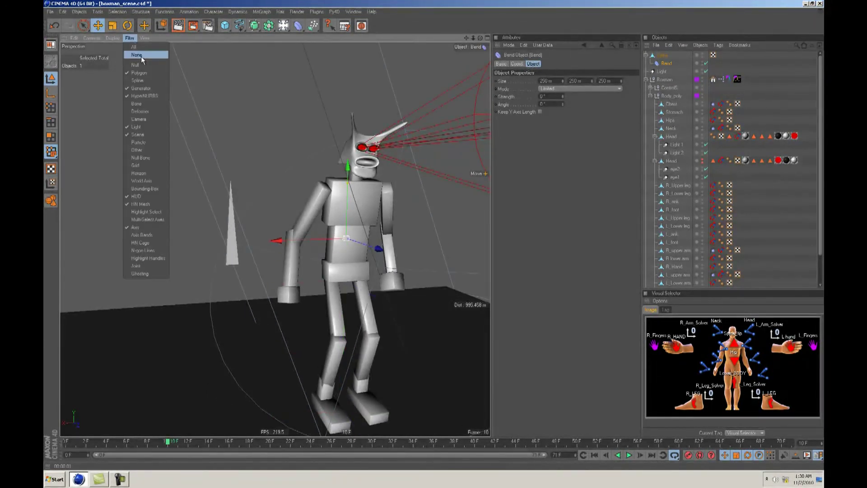
left_click(143, 112)
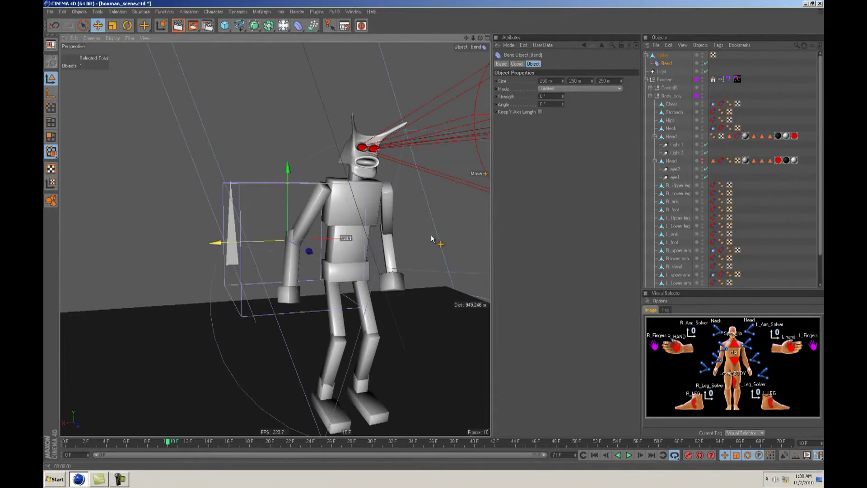
left_click_drag(291, 221, 357, 223, "alt")
left_click_drag(231, 171, 231, 158)
left_click_drag(434, 235, 427, 235, "alt")
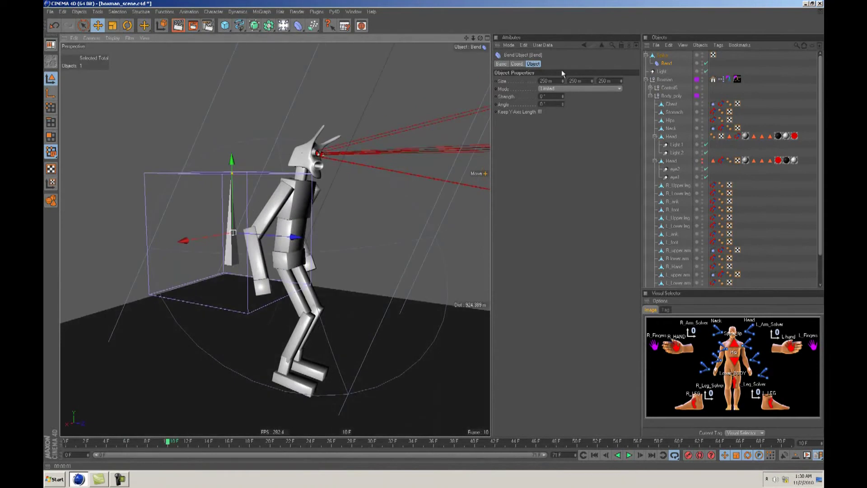
- Resize the Bend deformer to 80 × 175 × 68 m and lower it to enclose the spike
left_click_drag(562, 81, 562, 81)
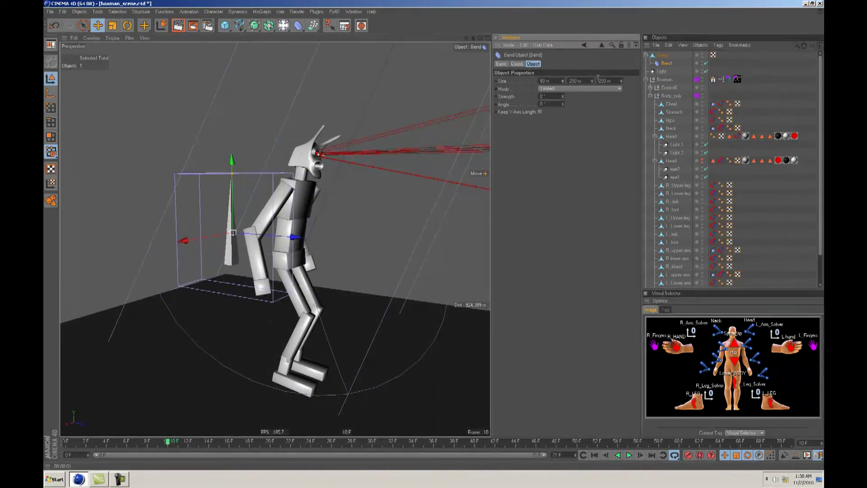
mouse_move(621, 80)
left_mouse_down()
mouse_move(620, 90)
mouse_move(621, 80)
left_mouse_up()
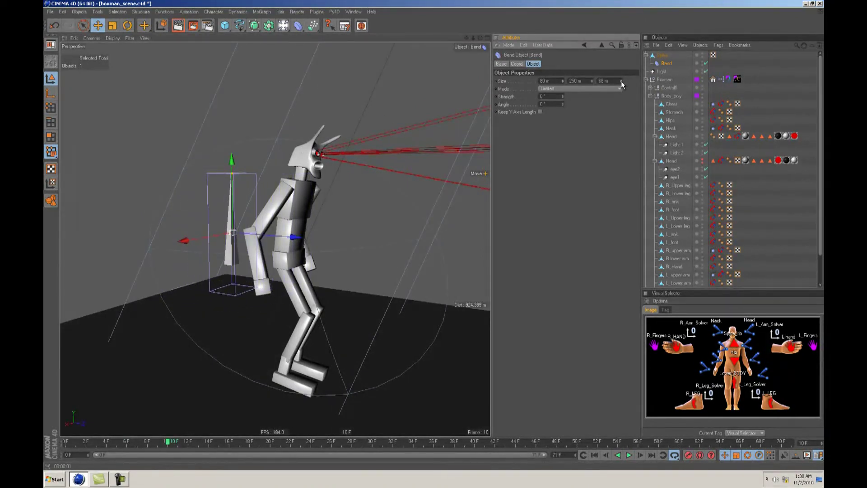
left_click_drag(232, 201, 315, 158)
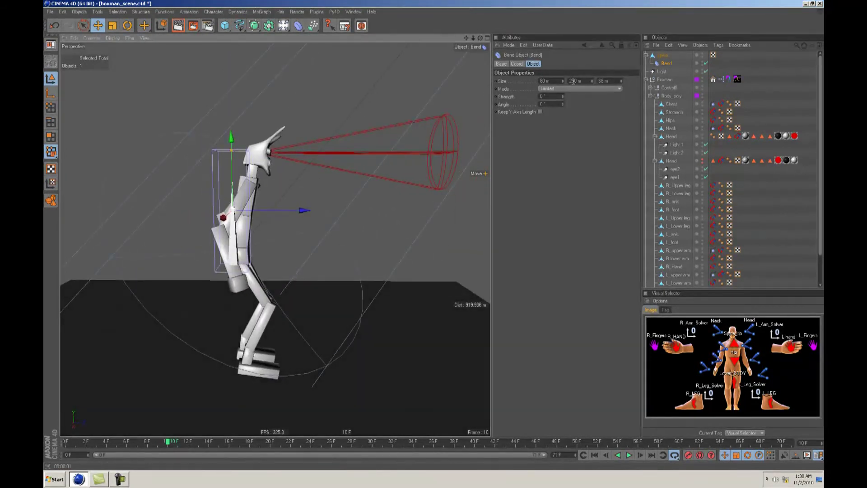
left_click_drag(592, 82, 591, 78)
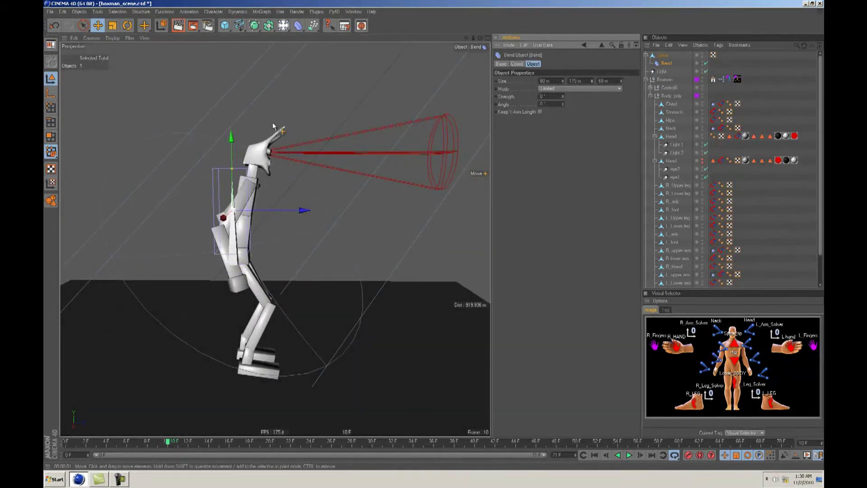
left_click_drag(231, 139, 232, 140)
left_click_drag(434, 235, 397, 244, "alt")
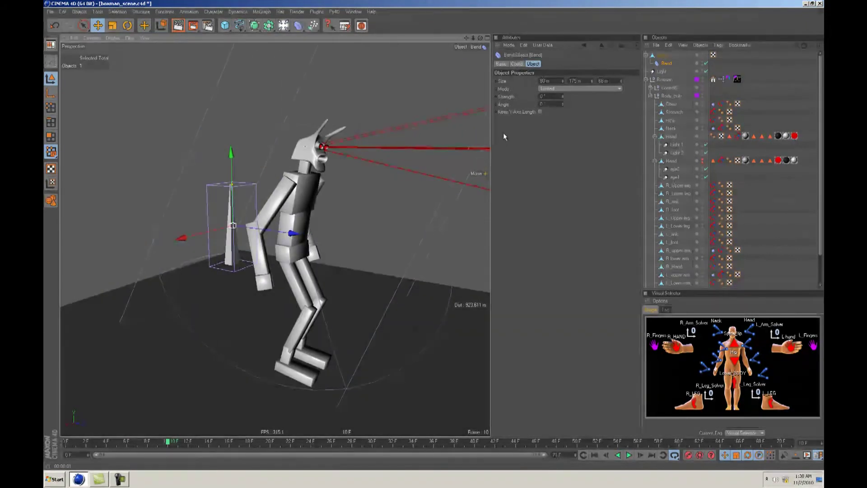
- Set the Bend deformer's strength to 144° so that the spike curves over
left_click_drag(562, 96, 563, 97)
left_click_drag(433, 235, 429, 235, "alt")
left_click_drag(267, 235, 397, 236, "alt")
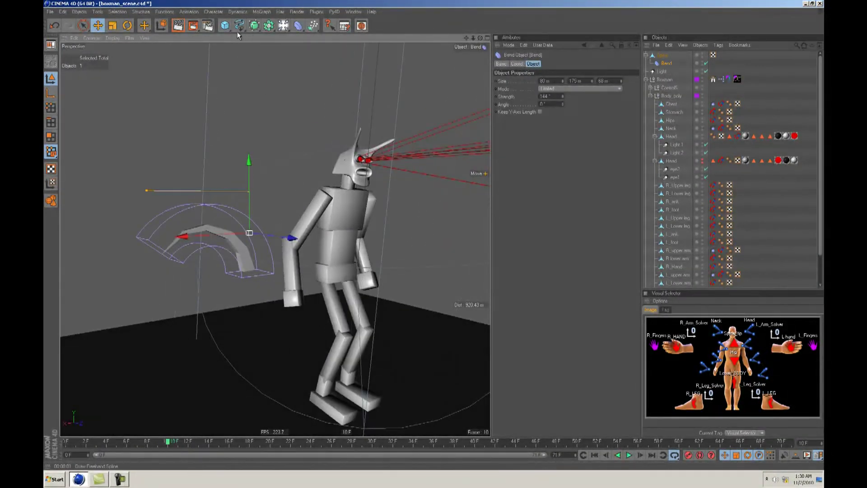
- Add a Twist deformer and move it up from the floor and over to the spike
left_click(298, 26)
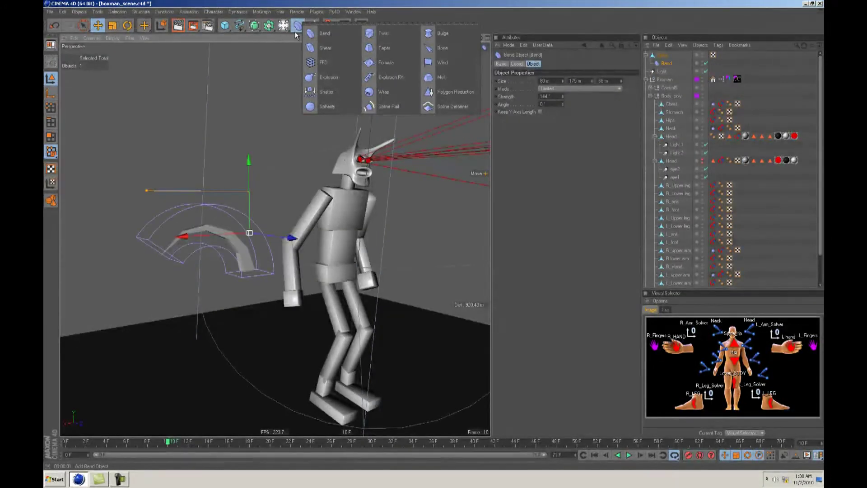
left_click(369, 33)
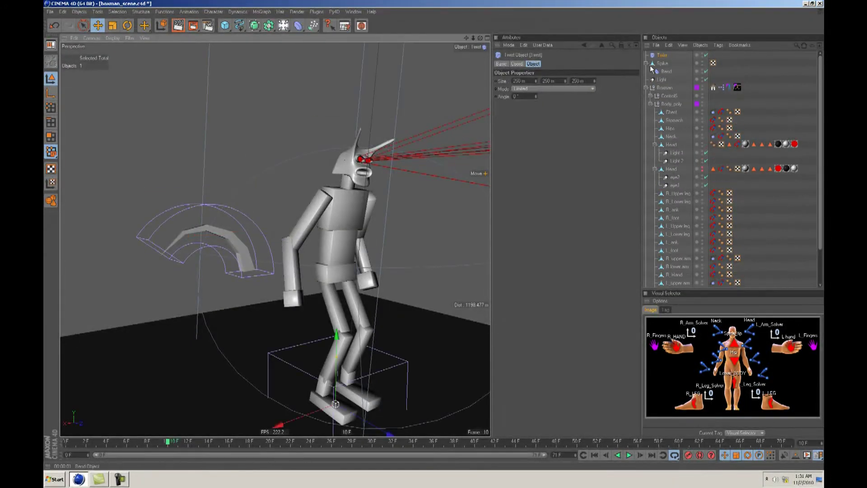
left_click(661, 57)
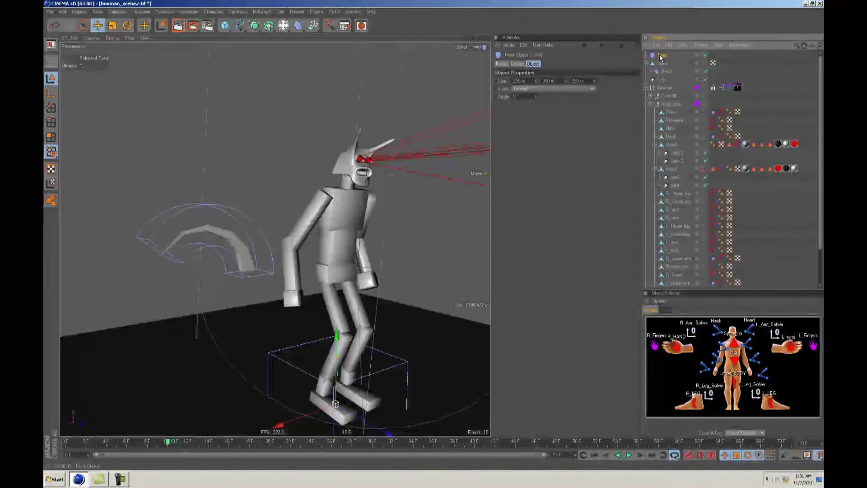
left_click_drag(340, 334, 339, 137)
left_click_drag(280, 209, 183, 210)
mouse_move(253, 171)
left_mouse_down("alt")
mouse_move(221, 174)
mouse_move(251, 190)
mouse_move(252, 172)
left_mouse_up("alt")
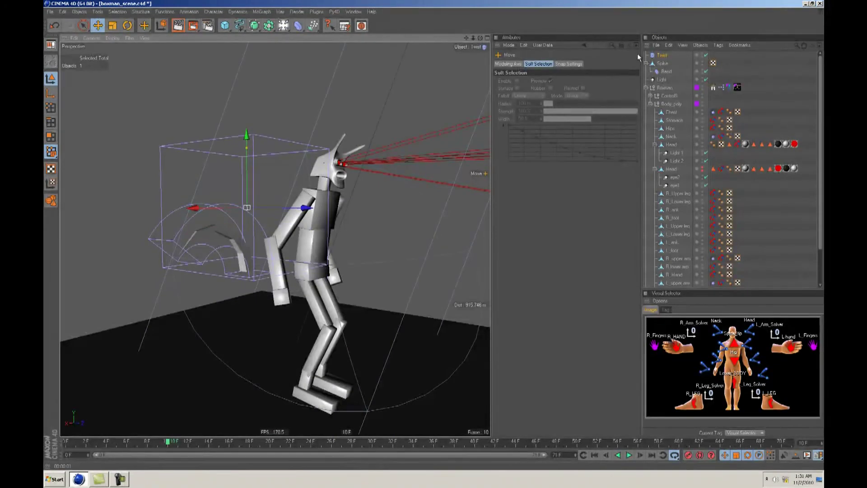
- Set the Twist deformer's size to 80 × 175 × 68 m to match the Bend deformer
left_click(665, 56)
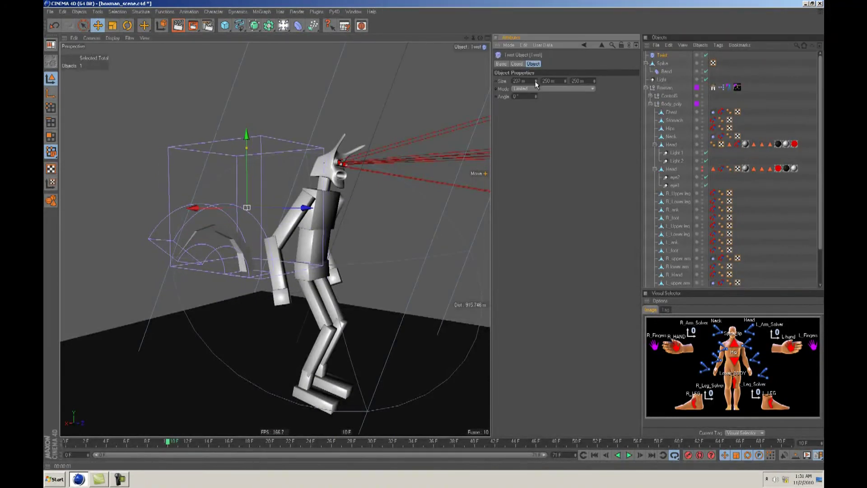
left_click(666, 72)
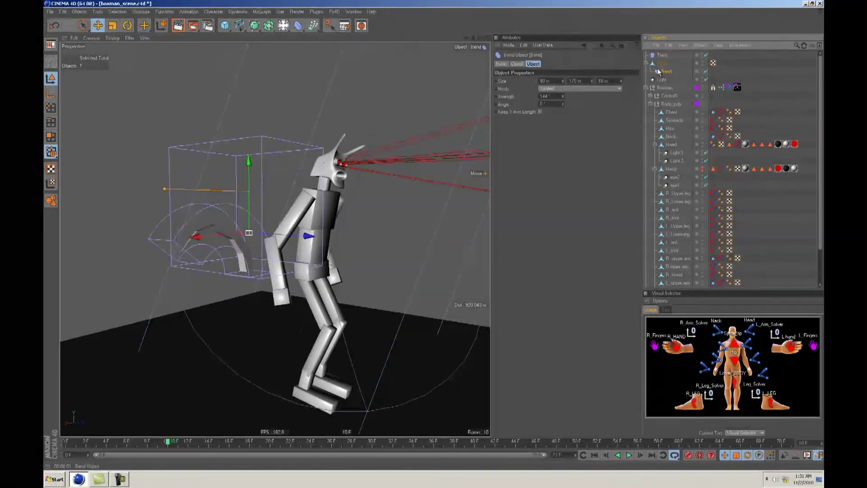
left_click(661, 55)
double_click(523, 81)
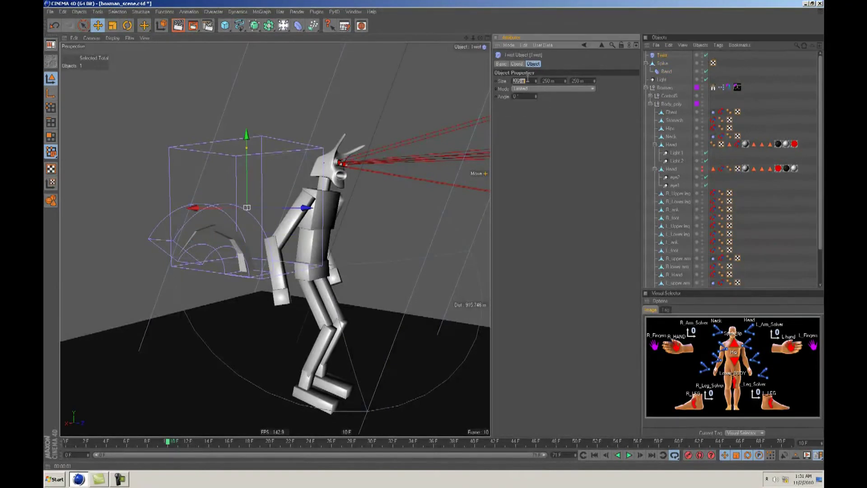
type("80")
key("Tab")
type("175")
key("Tab")
type("68")
key("Return")
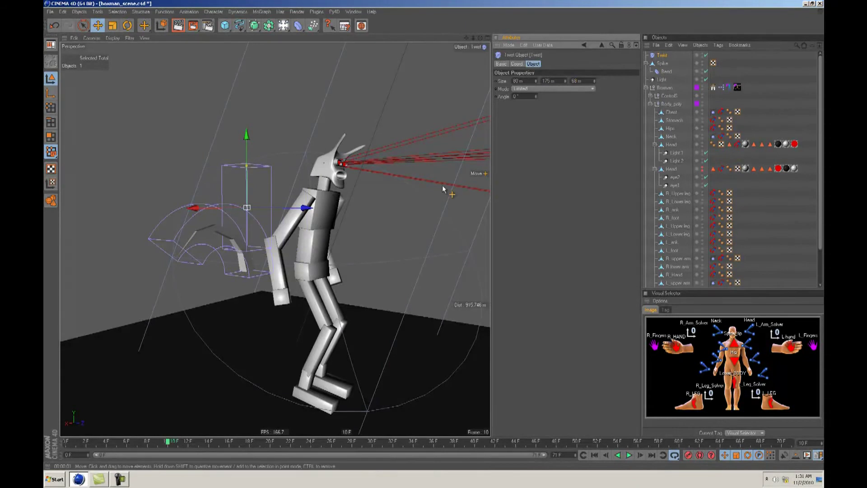
- Disable the Bend deformer, make Twist a child of Spike above Bend, and lower it to enclose the straight spike
left_click(706, 72)
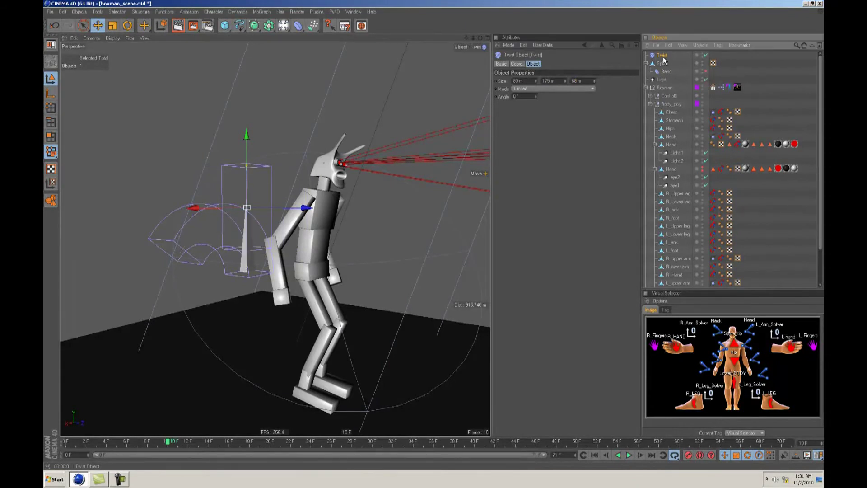
left_click_drag(359, 186, 361, 175, "alt")
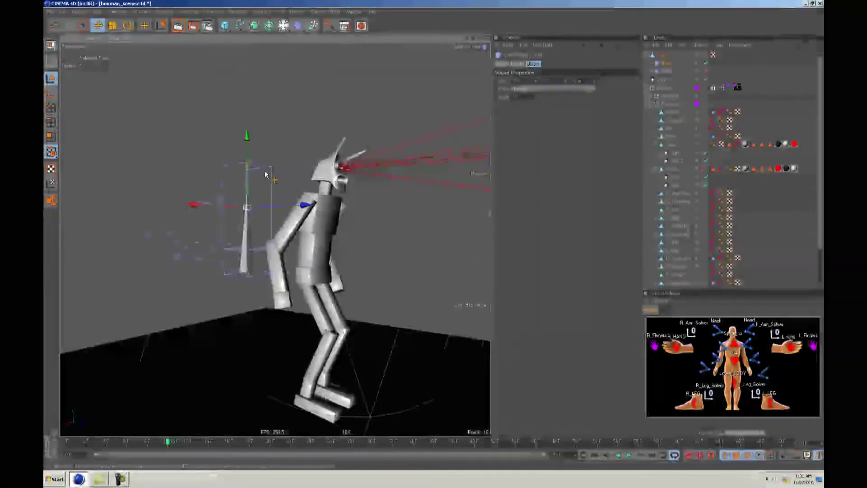
mouse_move(247, 138)
left_mouse_down()
mouse_move(247, 164)
mouse_move(163, 149)
mouse_move(243, 153)
left_mouse_up()
right_click_drag(239, 163, 343, 161, "alt")
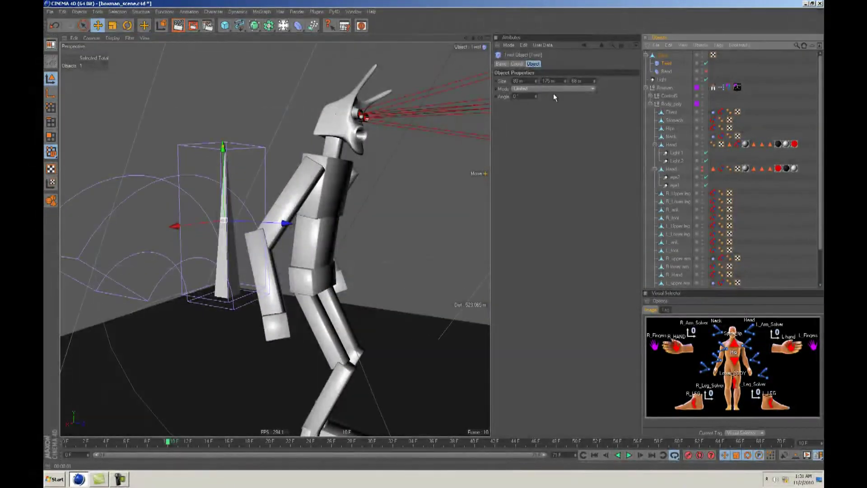
- Set the Twist deformer's angle to about 117° and re-enable the Bend deformer
left_click(537, 96)
left_click_drag(538, 97, 536, 99)
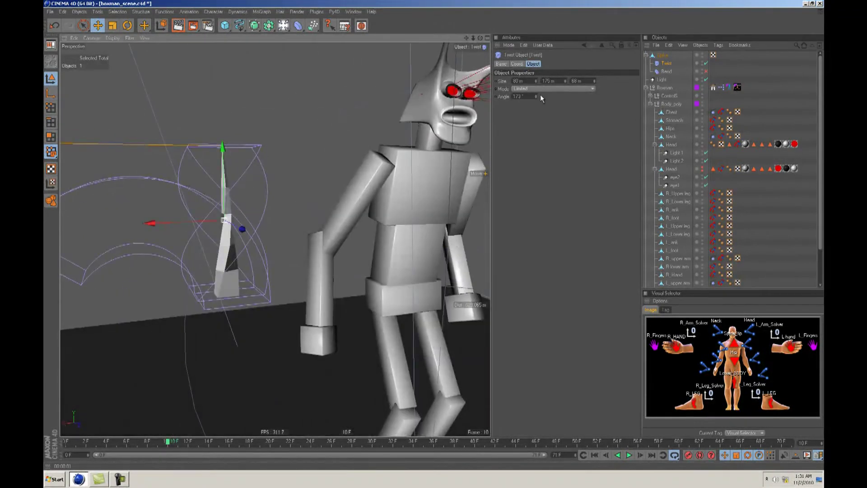
left_click_drag(540, 94, 536, 99)
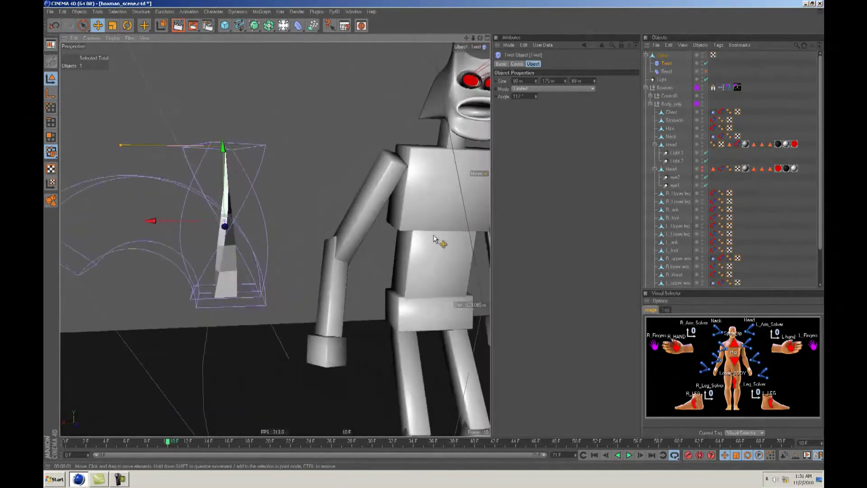
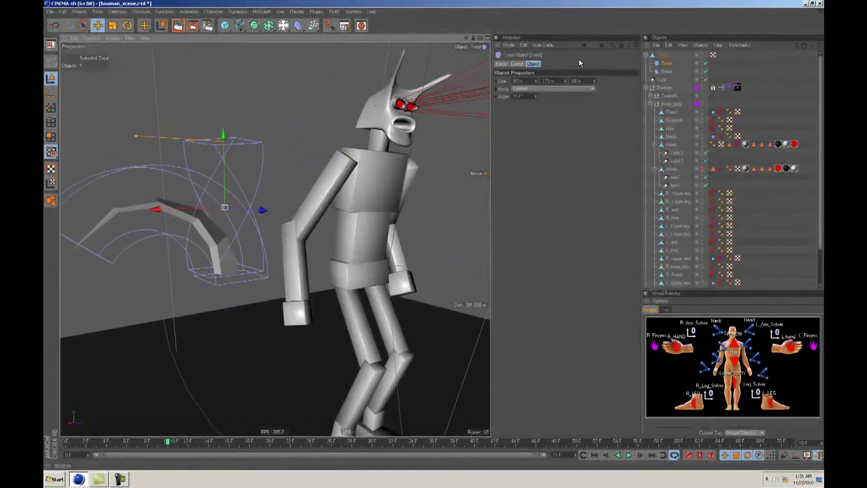
- Bake the deformed Spike with Current State to Object and delete the original together with its deformers
left_click(663, 55)
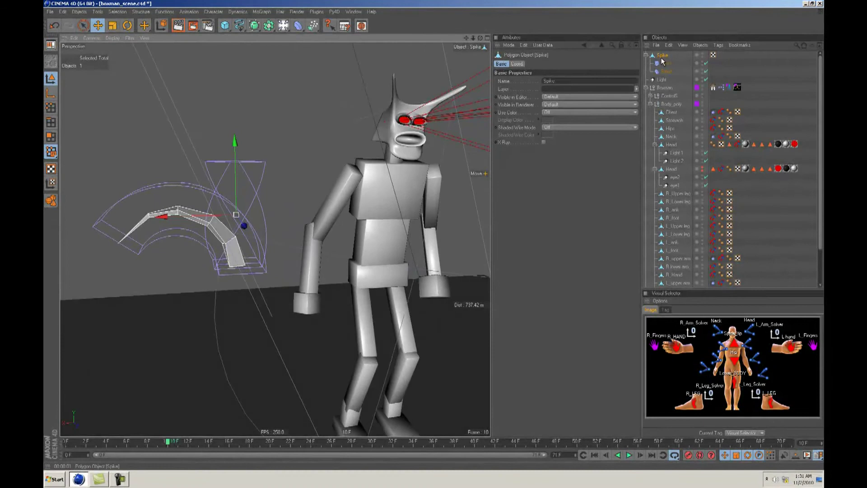
right_click(662, 60)
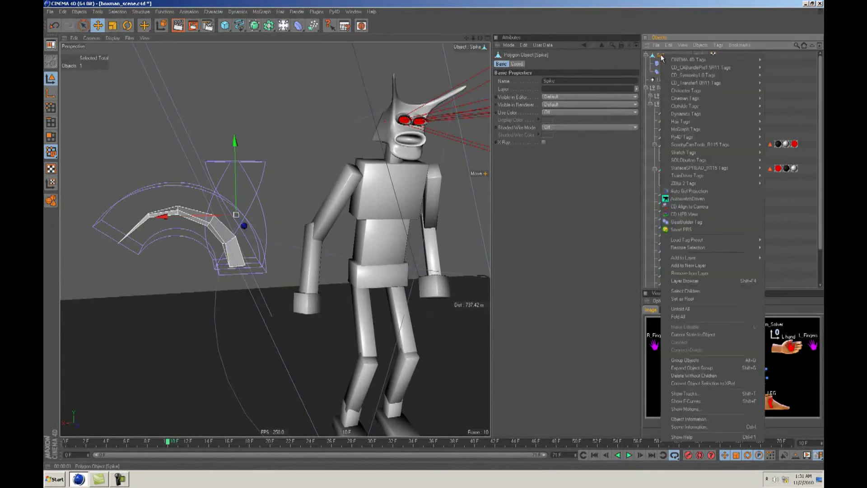
left_click(698, 335)
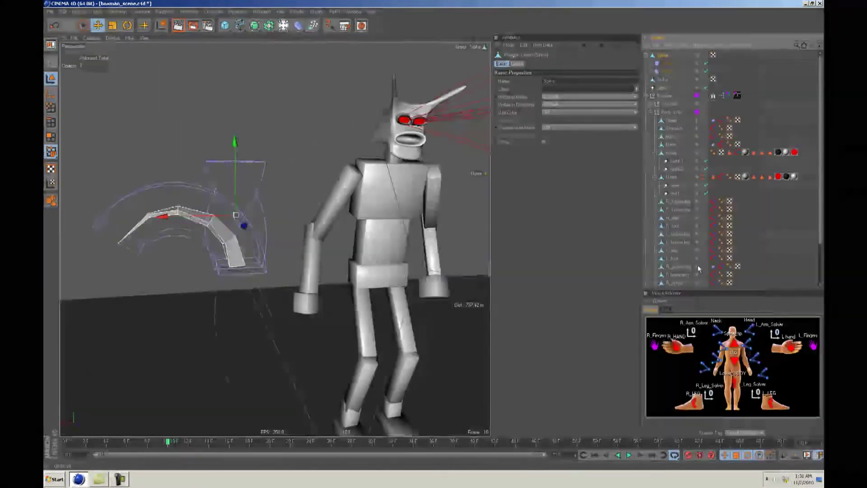
key("Delete")
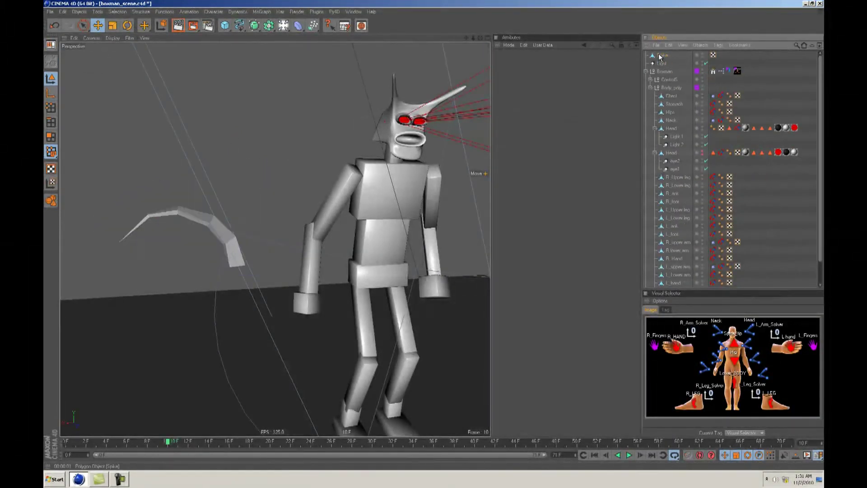
- Move the baked Spike's object axis down to the center of its base and return to Model mode
left_click(662, 56)
left_click_drag(435, 236, 435, 236, "alt")
middle_click_drag(435, 237, 453, 232, "alt")
left_click_drag(434, 236, 335, 167, "alt")
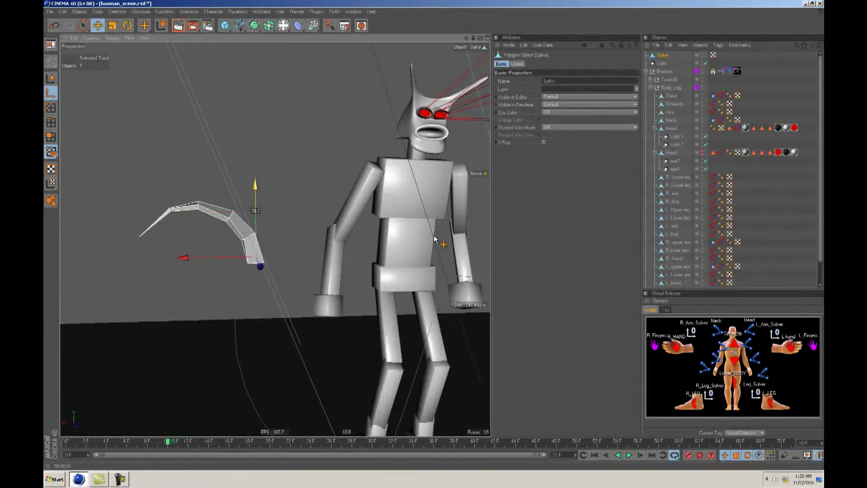
left_click_drag(283, 161, 433, 240, "alt")
left_click(50, 79)
- Collapse the hierarchies of both Head objects and clear the object selection
scroll(360, 177, "down", 2)
left_click_drag(360, 177, 434, 234, "alt")
middle_click_drag(434, 234, 421, 226, "alt")
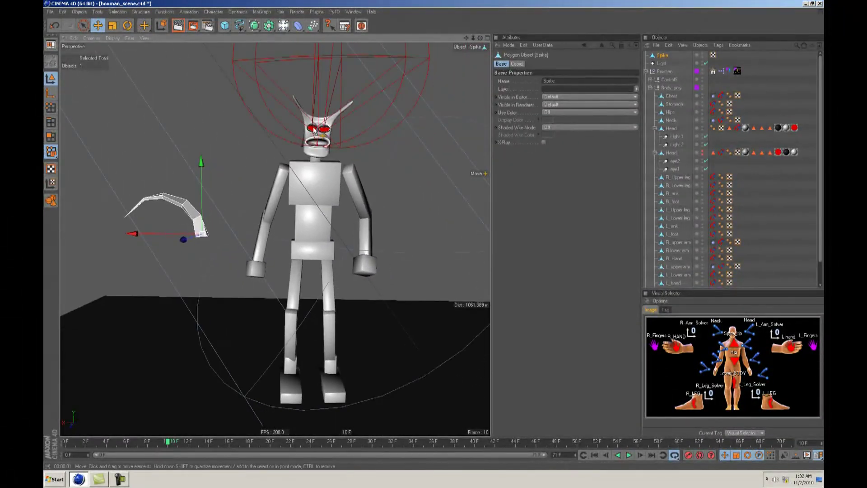
middle_click_drag(298, 150, 425, 231, "alt")
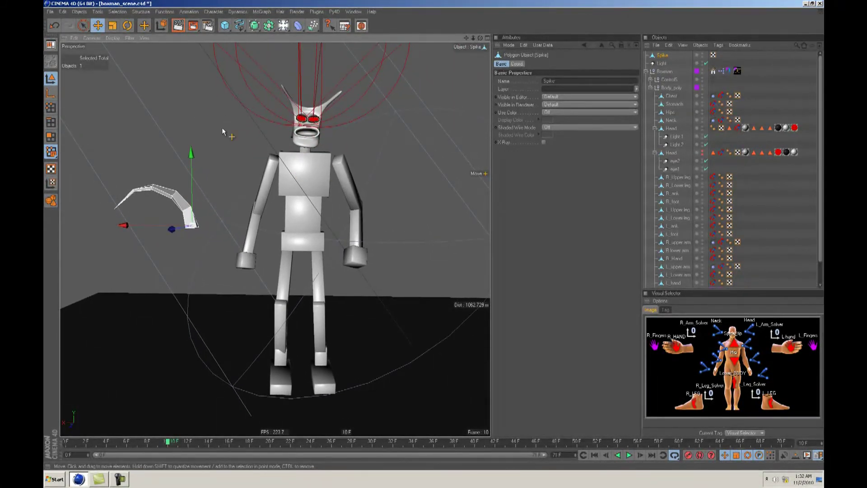
left_click(654, 128)
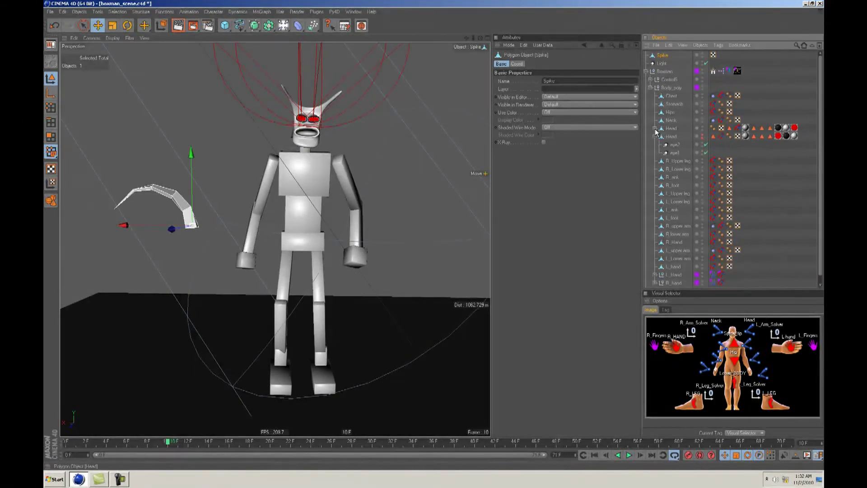
left_click(655, 136)
left_click(675, 283)
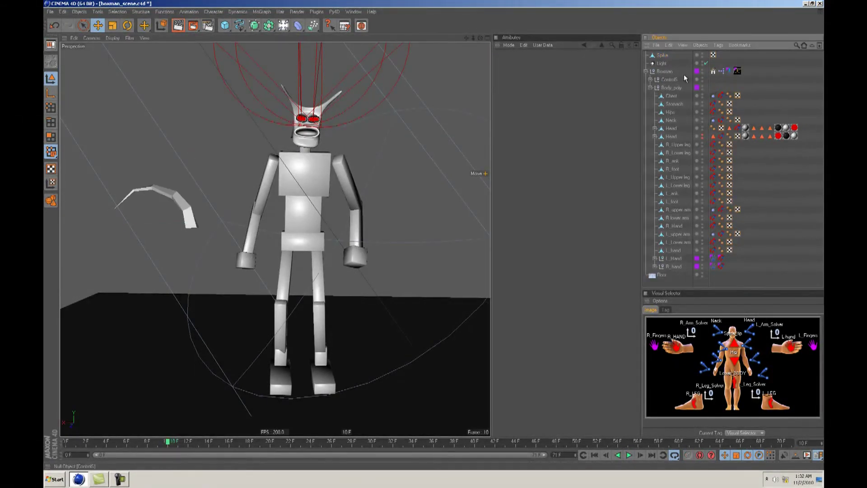
- Add a MoGraph Cloner object and make Spike its child
left_click(674, 96)
left_click_drag(429, 239, 436, 237, "alt")
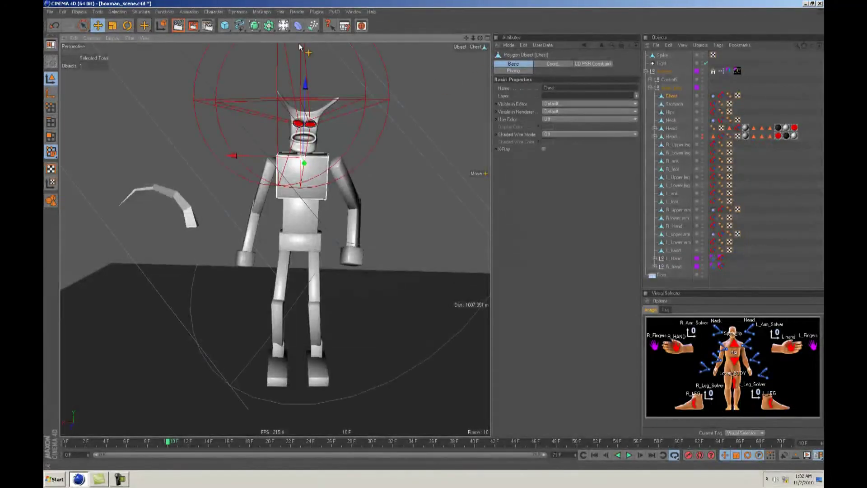
left_click(262, 12)
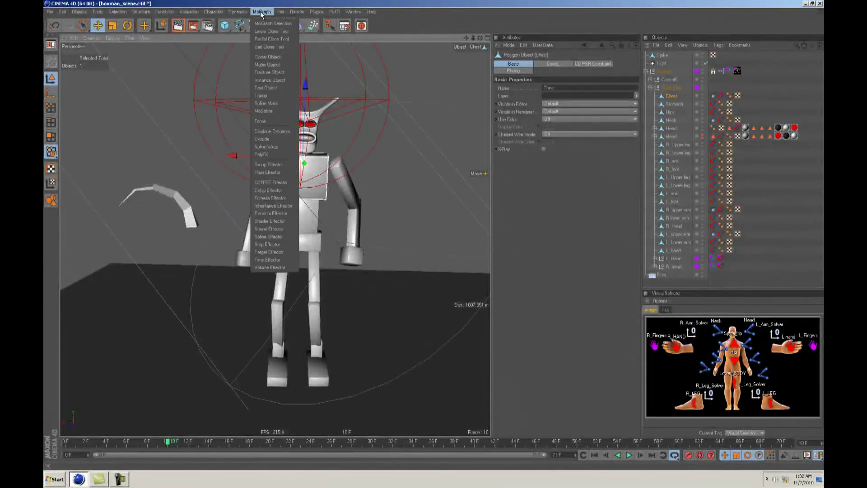
left_click(267, 57)
left_click_drag(664, 64, 664, 56)
left_click(665, 55)
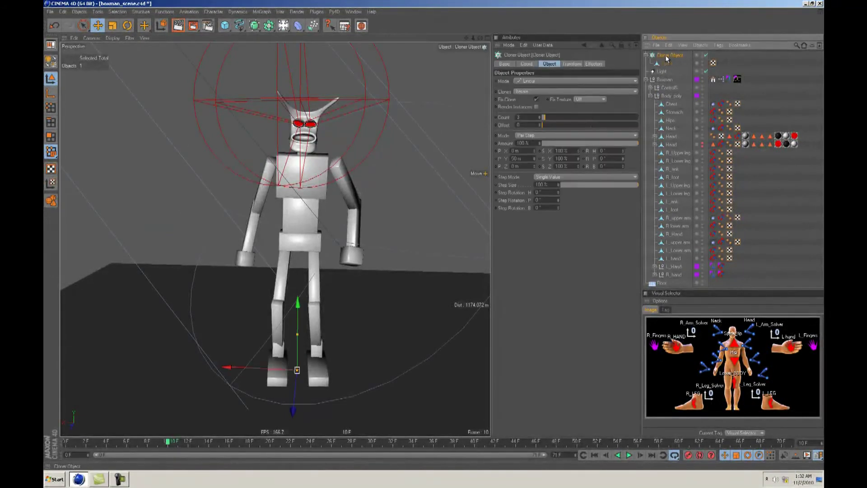
- Set the Cloner's mode to Object and assign Chest as the object to clone onto
left_click(538, 81)
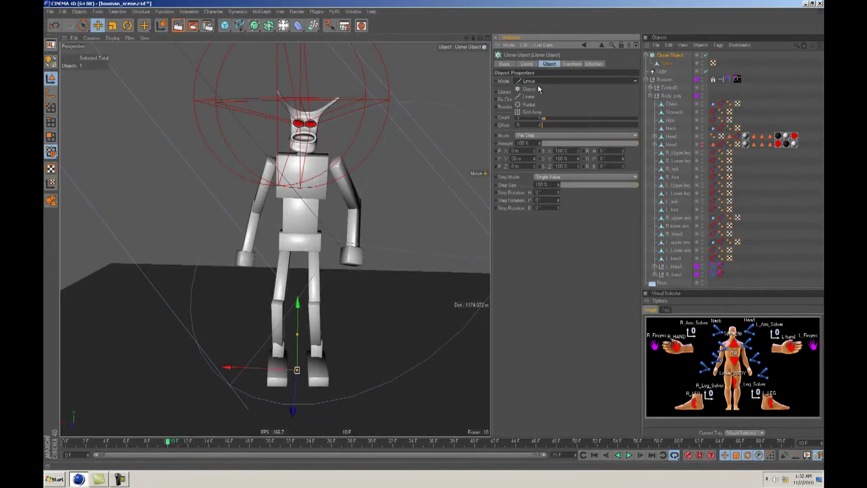
left_click_drag(434, 235, 435, 235, "alt")
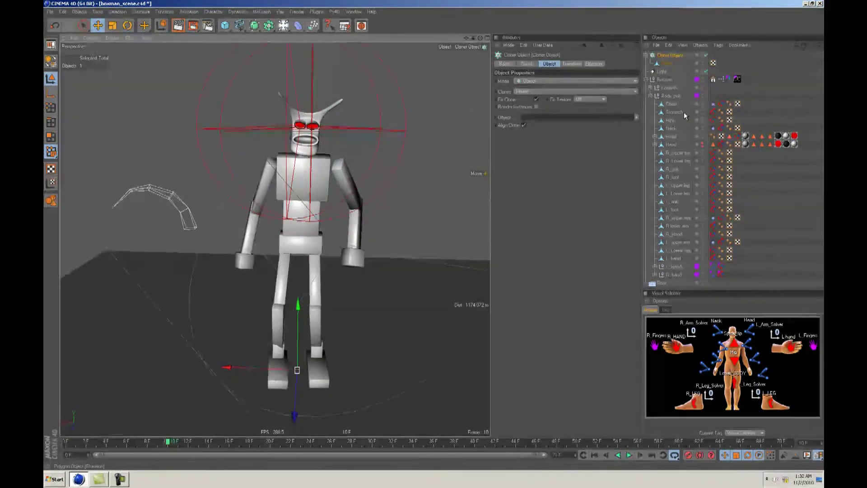
left_click_drag(671, 106, 540, 119)
- Adjust the viewport's display filter so the cloned spikes show, and set the Cloner's distribution mode to Edge
left_click(128, 39)
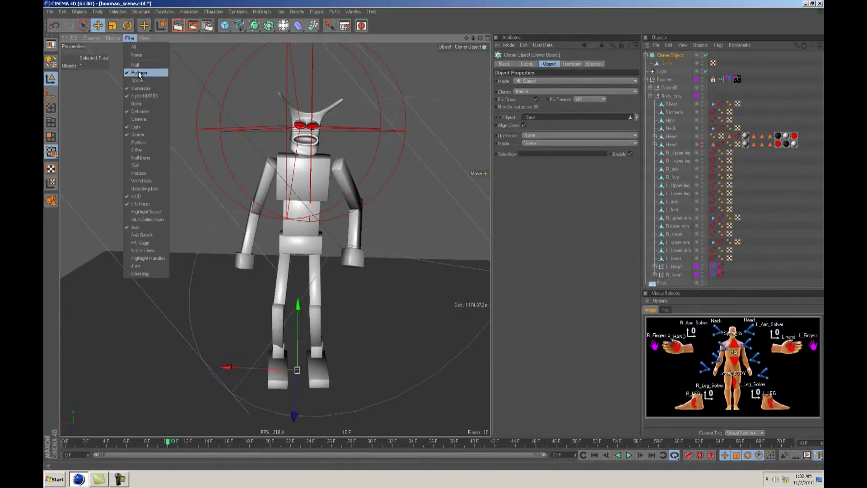
left_click(137, 80)
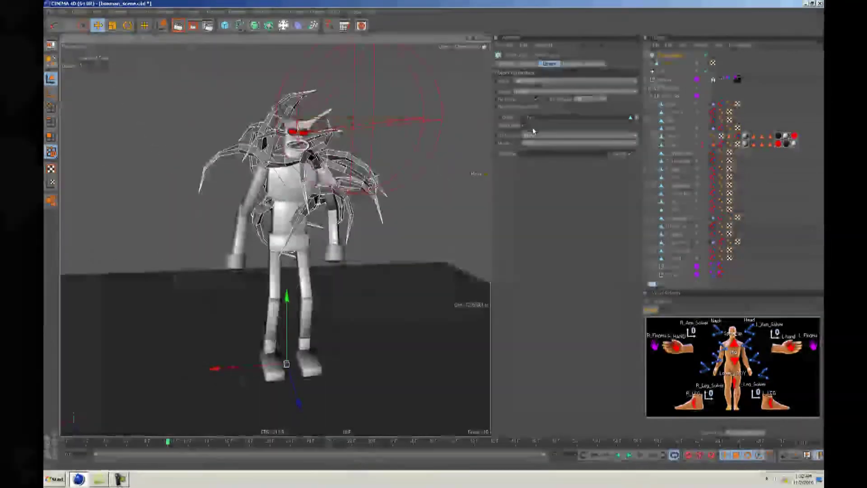
left_click(537, 142)
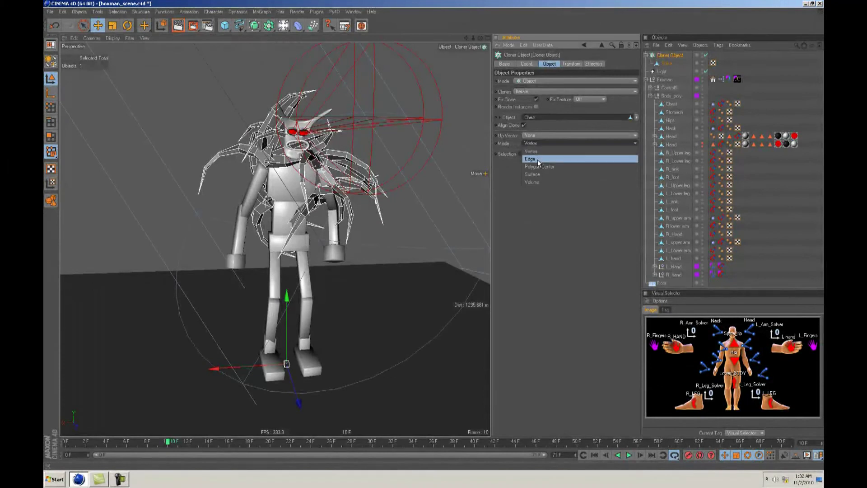
left_click(537, 159)
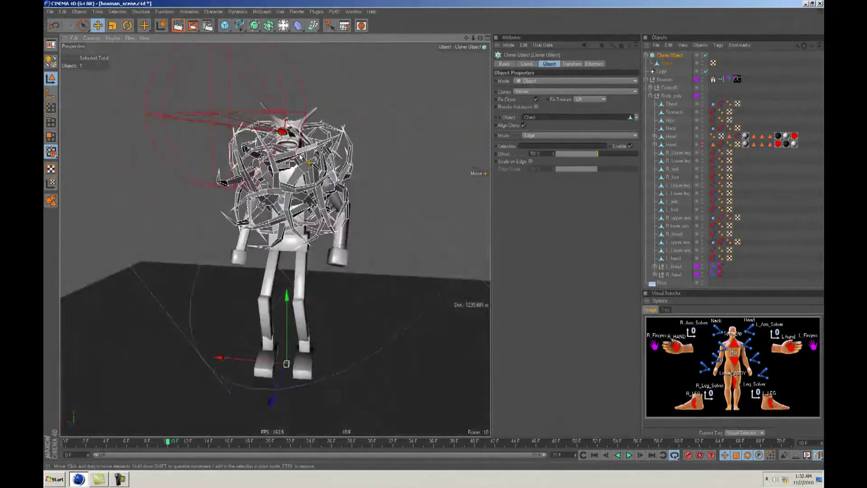
- Scale down the Spike object inside the Cloner so the clones on the chest get smaller
left_click(667, 63)
key("t")
left_click_drag(388, 195, 434, 235)
key("e")
right_click_drag(340, 185, 434, 235, "alt")
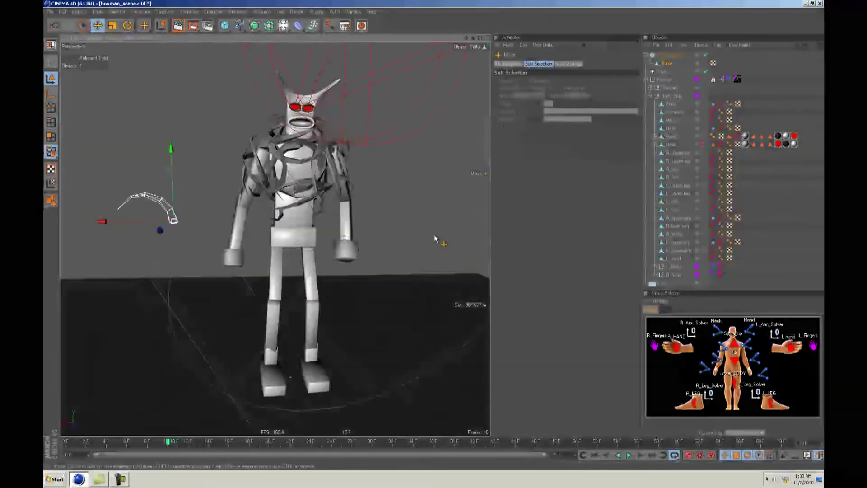
- Compare the Cloner's Volume and Surface distribution modes on the chest with Polygon Center, ending on Polygon Center
left_click(677, 56)
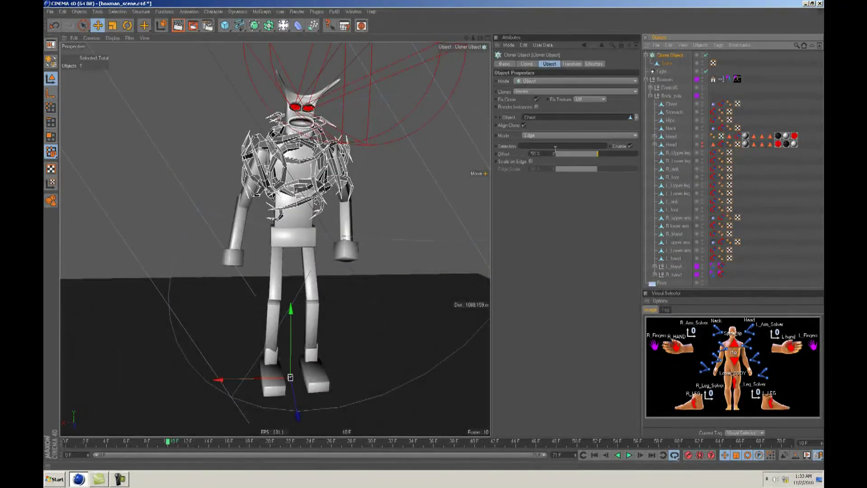
left_click(547, 134)
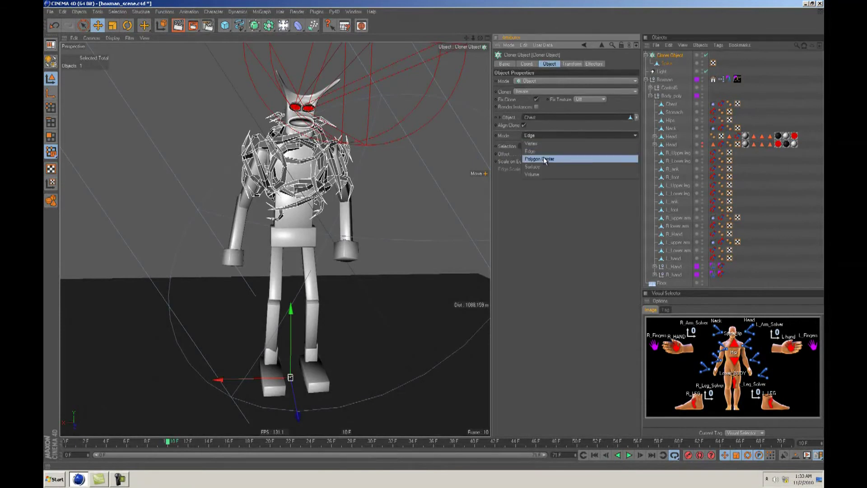
left_click(543, 156)
left_click(545, 135)
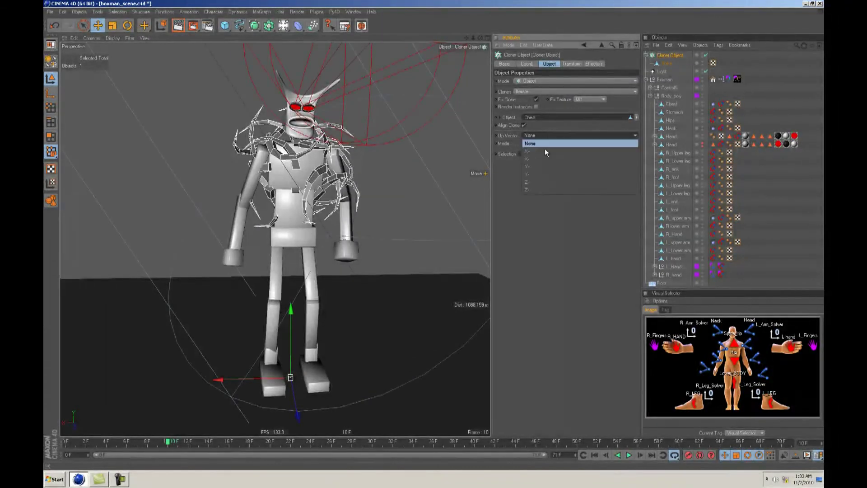
left_click(538, 107)
left_click(540, 143)
left_click(539, 180)
left_click(543, 129)
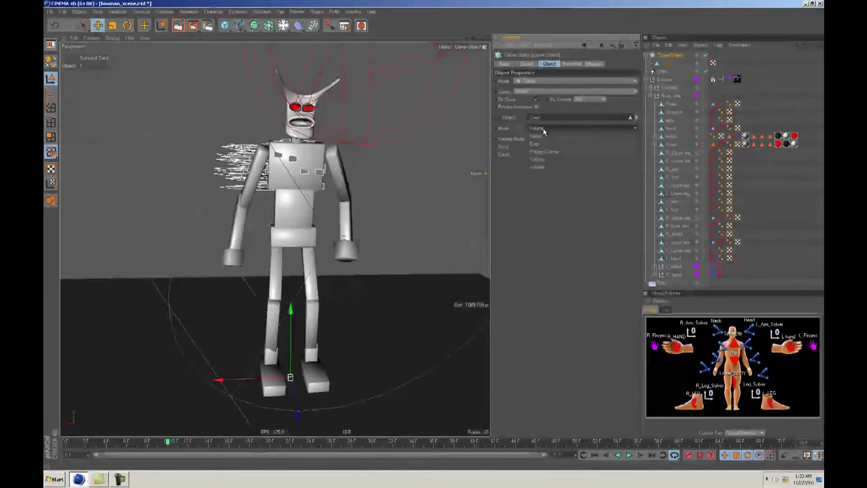
left_click(542, 156)
left_click_drag(396, 176, 435, 236, "alt")
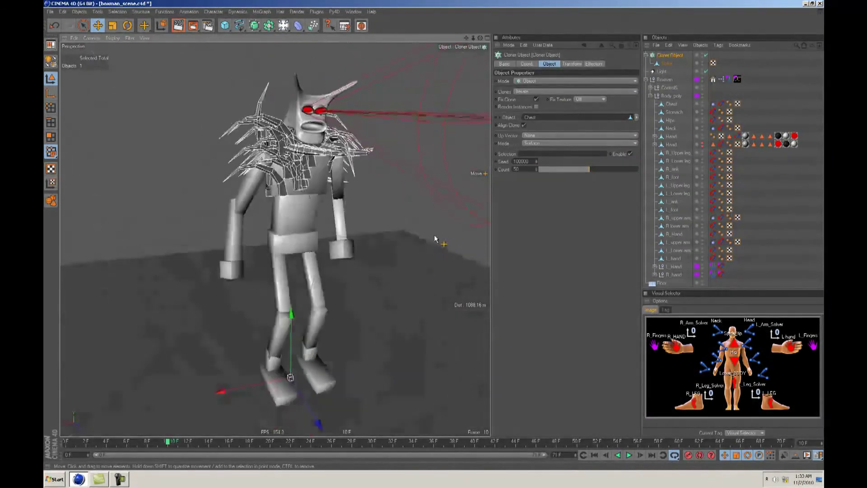
left_click(538, 144)
left_click(536, 166)
left_click_drag(385, 187, 438, 230, "alt")
- Try the Cloner's Edge distribution mode with an offset of 100%
left_click(542, 143)
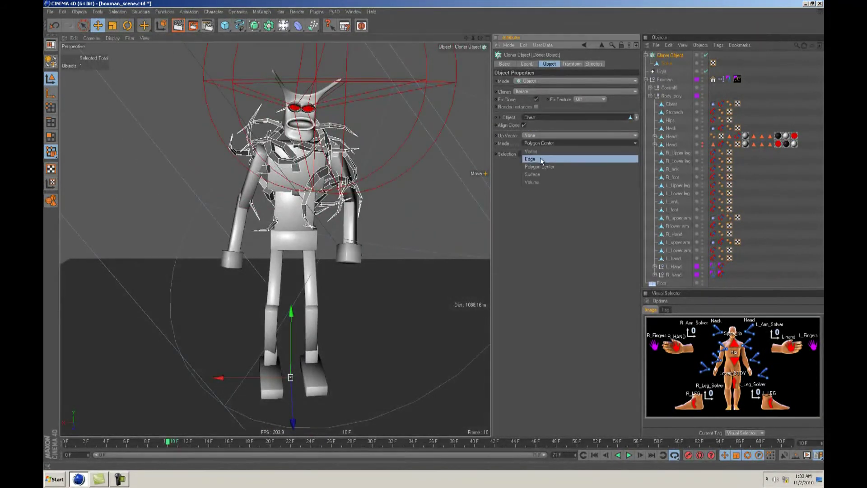
left_click(541, 159)
left_click_drag(373, 193, 436, 235, "alt")
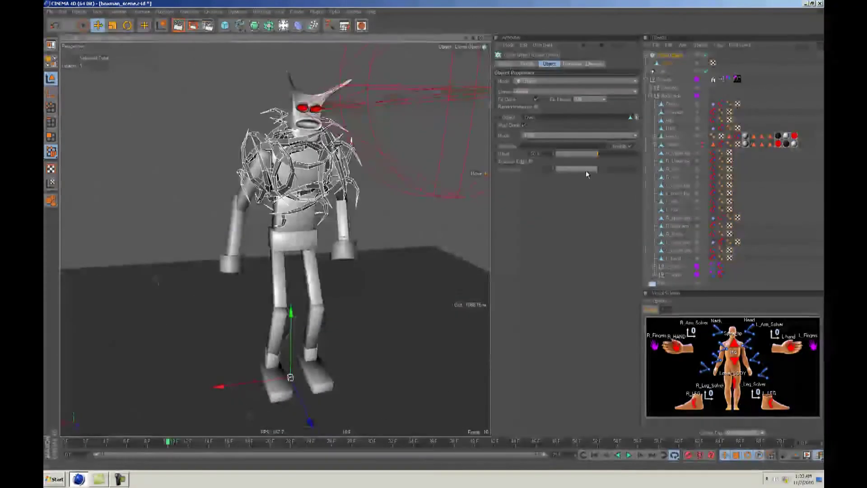
left_click_drag(621, 154, 675, 162)
mouse_move(434, 238)
left_mouse_down("alt")
mouse_move(427, 235)
mouse_move(443, 239)
mouse_move(433, 235)
left_mouse_up("alt")
left_click_drag(357, 173, 433, 233, "alt")
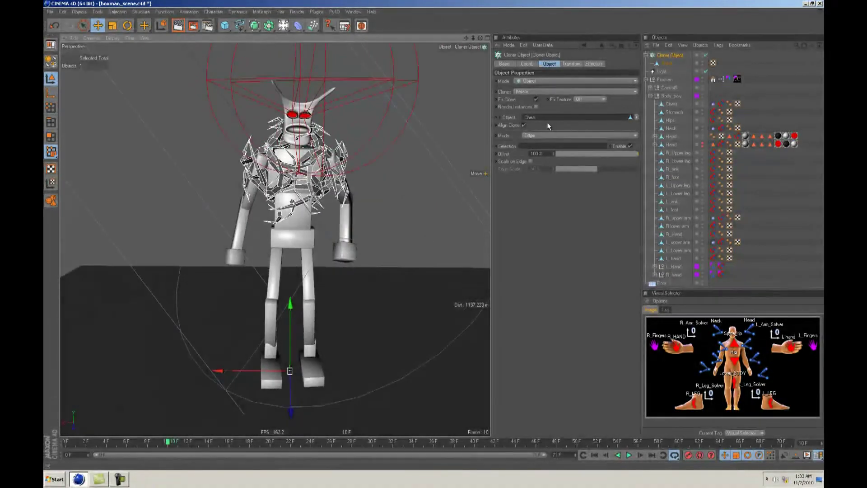
- Try the Cloner's Vertex distribution mode, then switch it to Polygon Center
left_click(549, 136)
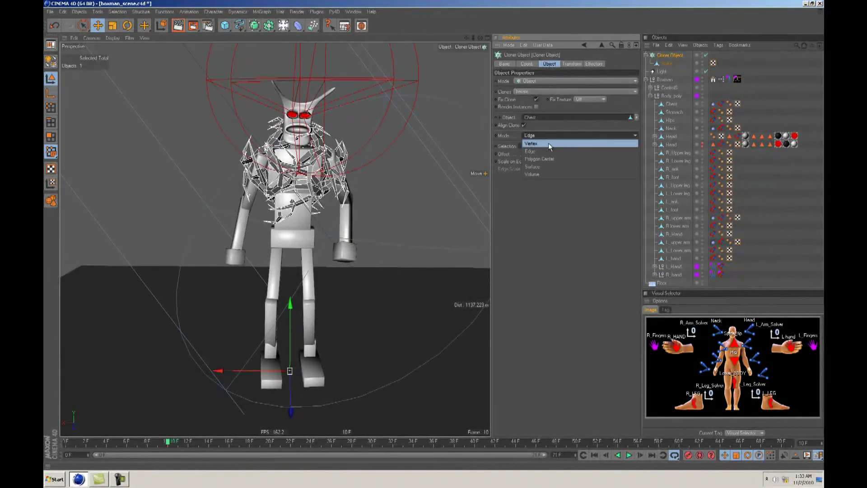
left_click(548, 142)
left_click_drag(433, 158, 435, 234, "alt")
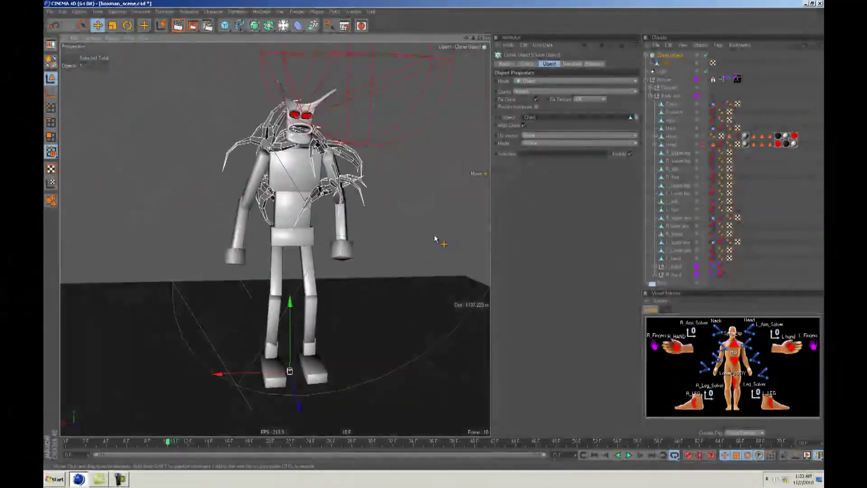
left_click(548, 143)
left_click(544, 165)
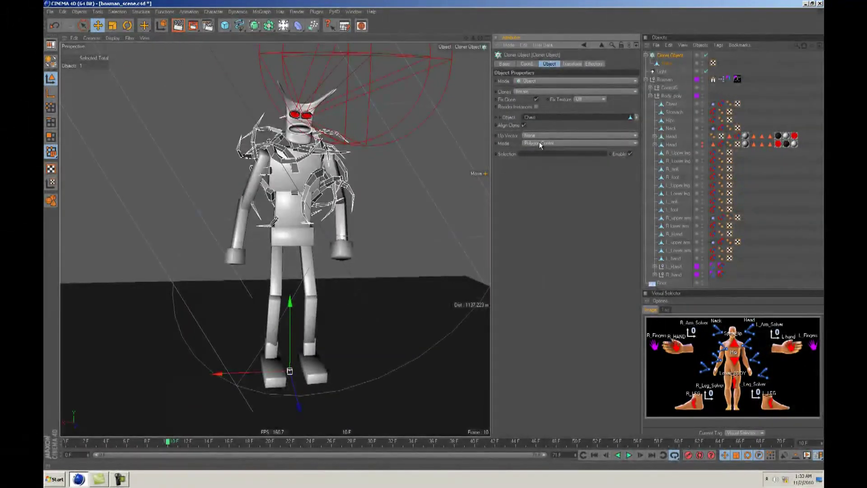
mouse_move(434, 237)
left_mouse_down("alt")
mouse_move(426, 235)
mouse_move(443, 242)
mouse_move(428, 245)
mouse_move(433, 235)
left_mouse_up("alt")
- Rotate the Spike's object axis so the clones stand out from the chest, and return to Model mode
left_click(680, 64)
key("r")
left_click_drag(284, 209, 234, 224)
mouse_move(434, 235)
left_mouse_down("alt")
mouse_move(423, 234)
mouse_move(445, 239)
mouse_move(434, 234)
left_mouse_up("alt")
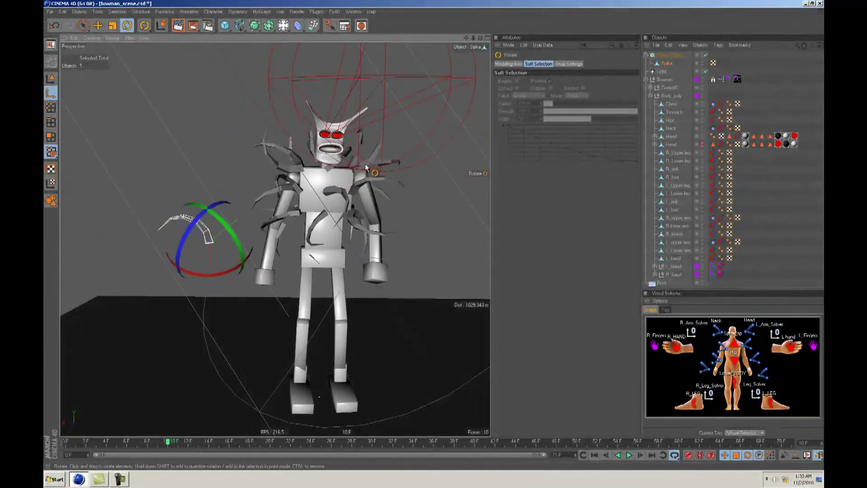
left_click(51, 79)
- Scale the Spike object down further so the cloned spikes are shorter and thinner
left_click(667, 64)
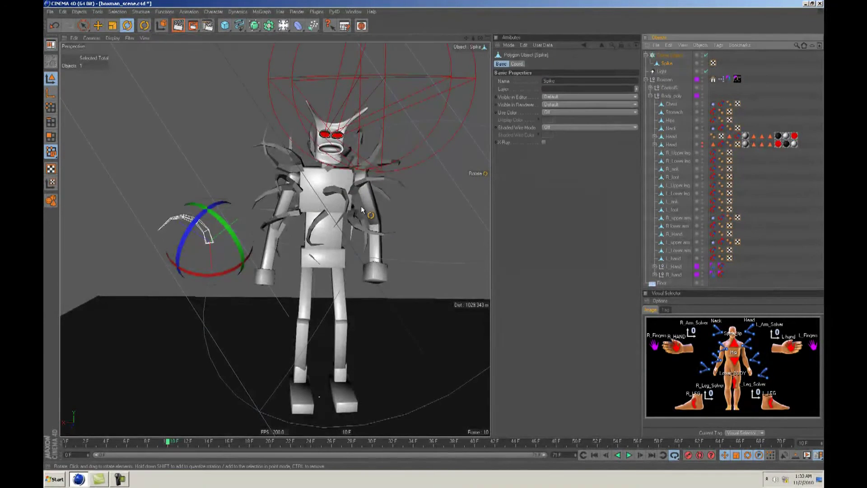
key("t")
left_click_drag(437, 234, 381, 206)
key("e")
right_click_drag(381, 206, 432, 235, "alt")
left_click_drag(432, 235, 381, 207, "alt")
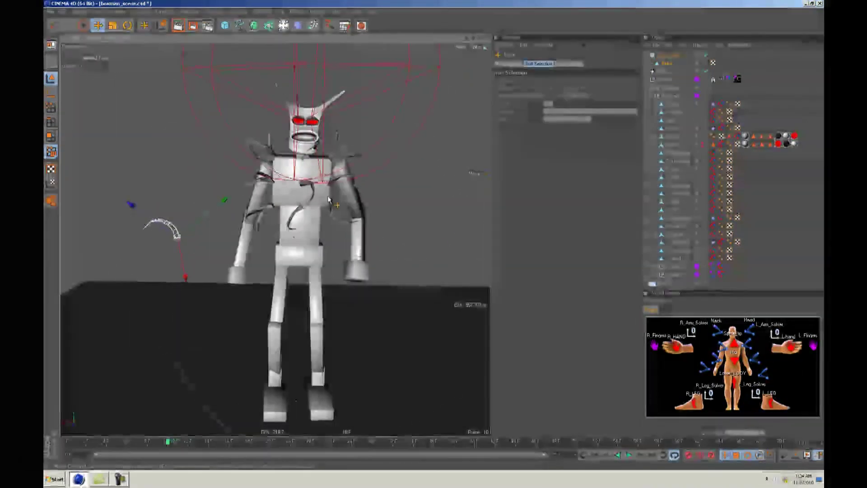
left_click(261, 12)
left_click(258, 11)
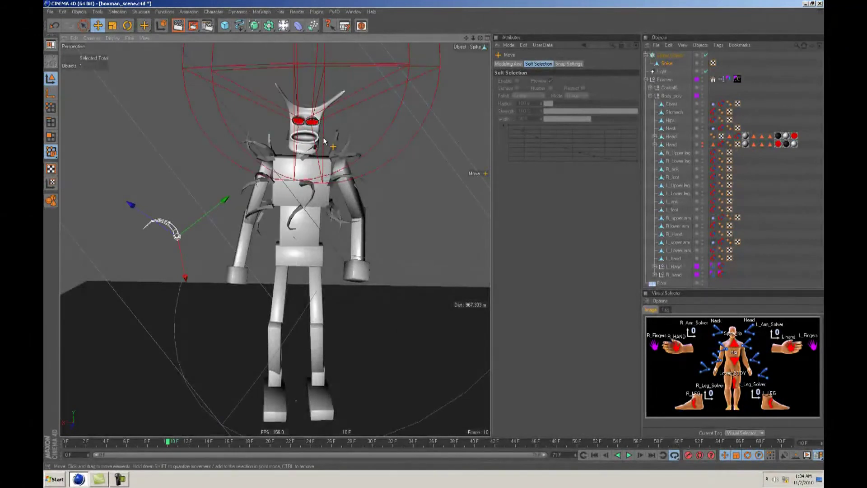
- Set the Cloner's distribution mode to Surface with a count of 100, and check the spikes around the chest
left_click_drag(437, 233, 435, 234, "alt")
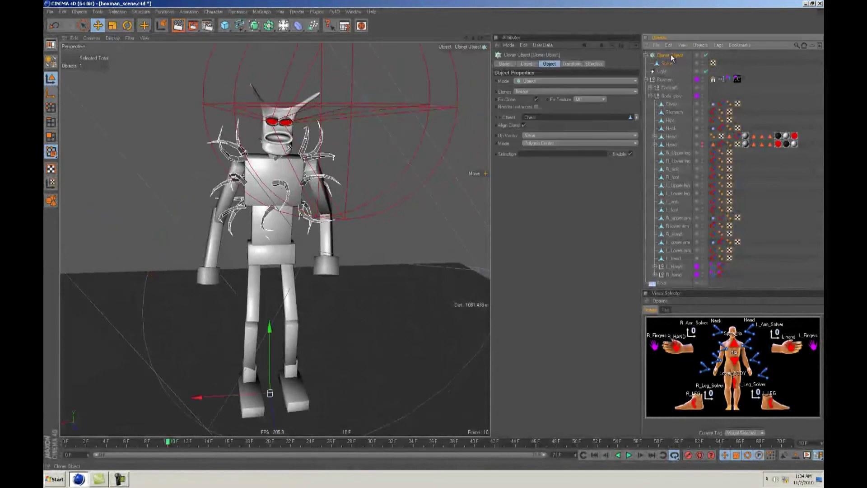
left_click(543, 143)
left_click(543, 173)
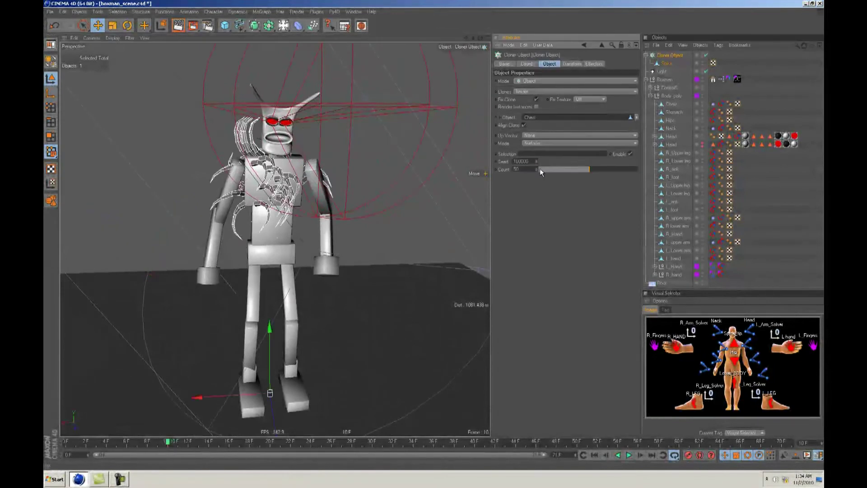
left_click_drag(590, 169, 654, 169)
left_click_drag(424, 236, 435, 236, "alt")
left_click_drag(605, 169, 681, 174)
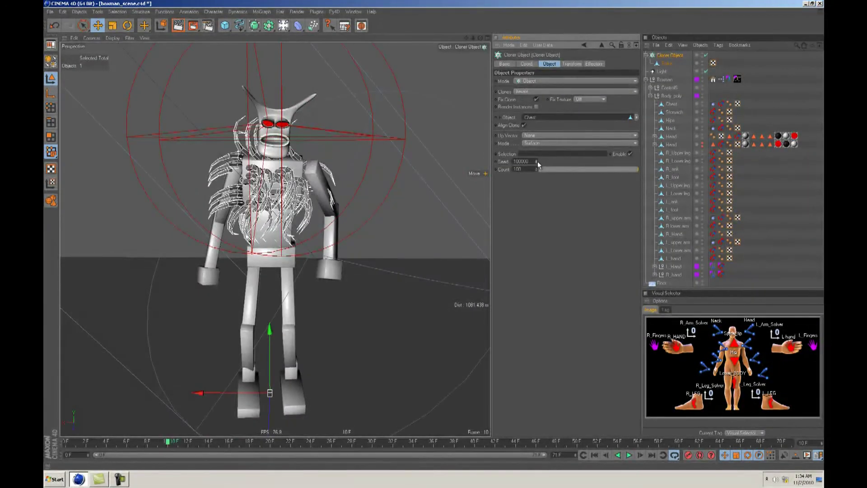
mouse_move(432, 236)
left_mouse_down("alt")
mouse_move(421, 235)
mouse_move(433, 234)
left_mouse_up("alt")
left_click_drag(336, 156, 338, 154, "alt")
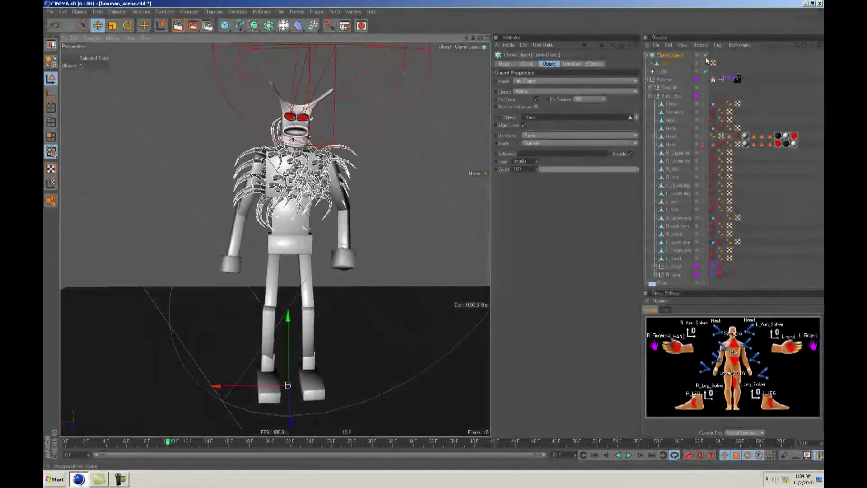
left_click(667, 56)
key("ctrl+c")
key("ctrl+v")
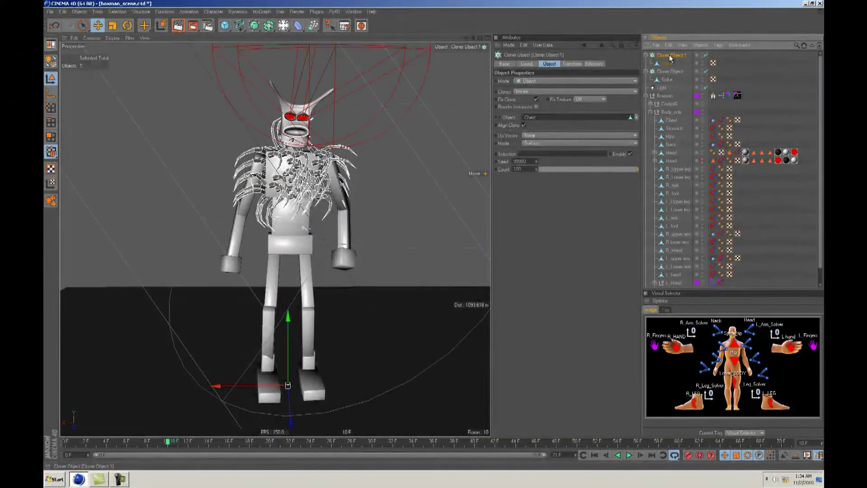
key("Delete")
- Add a MoGraph Random Effector to the chest's Cloner Object
left_click(669, 56)
mouse_move(310, 141)
left_mouse_down("alt")
mouse_move(434, 235)
mouse_move(311, 141)
left_mouse_up("alt")
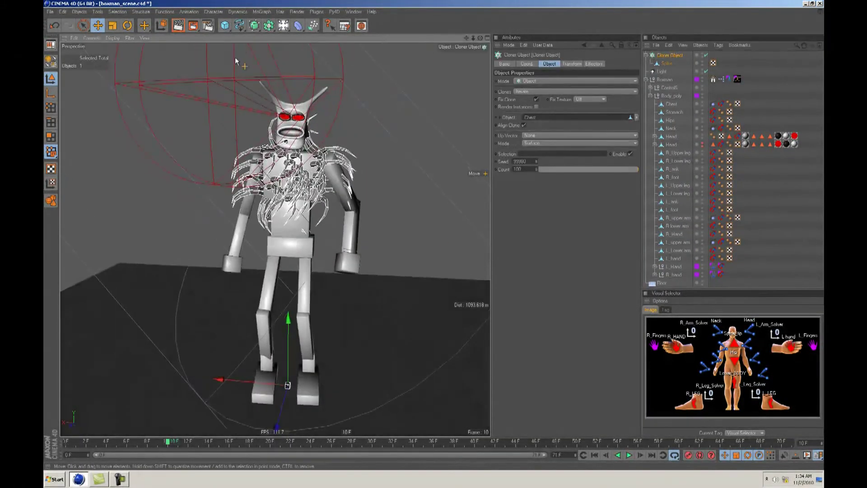
left_click(263, 12)
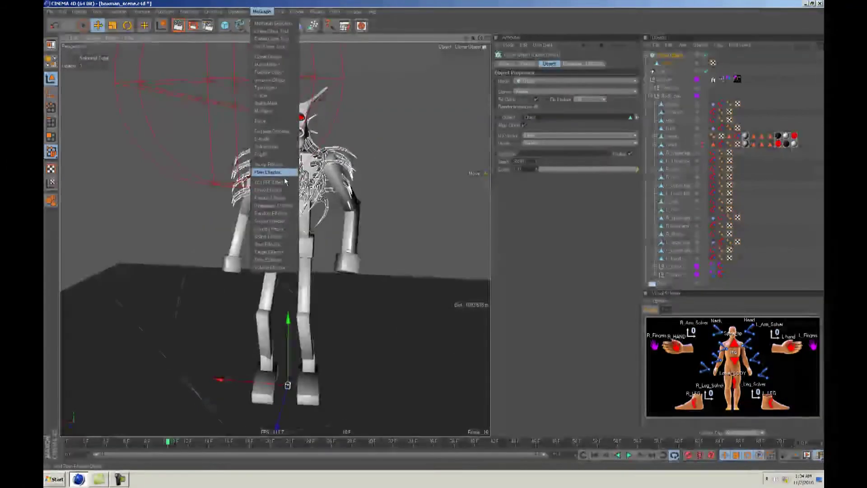
left_click(274, 213)
left_click_drag(319, 210, 436, 235, "alt")
- Reset the Random Effector's X, Y and Z position offsets to 0 and adjust them to a small variation
left_click_drag(533, 164, 456, 163)
type("0")
key("Tab")
type("0")
key("Tab")
type("0")
key("Return")
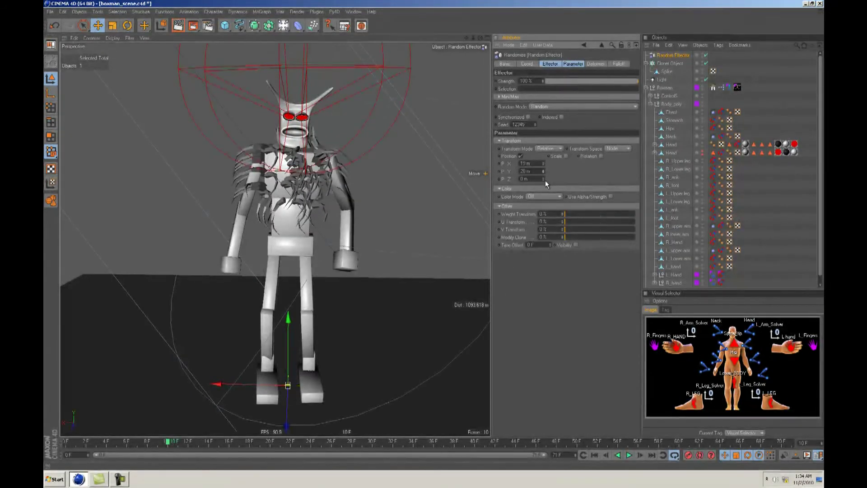
left_click_drag(545, 180, 545, 181)
- Enable uniform scale variation of -0.72 and rotation variation on all three axes in the Random Effector
left_click(565, 156)
left_click(584, 187)
left_click_drag(608, 162, 658, 178)
left_click(631, 156)
mouse_move(436, 234)
left_mouse_down("alt")
mouse_move(350, 192)
mouse_move(435, 236)
left_mouse_up("alt")
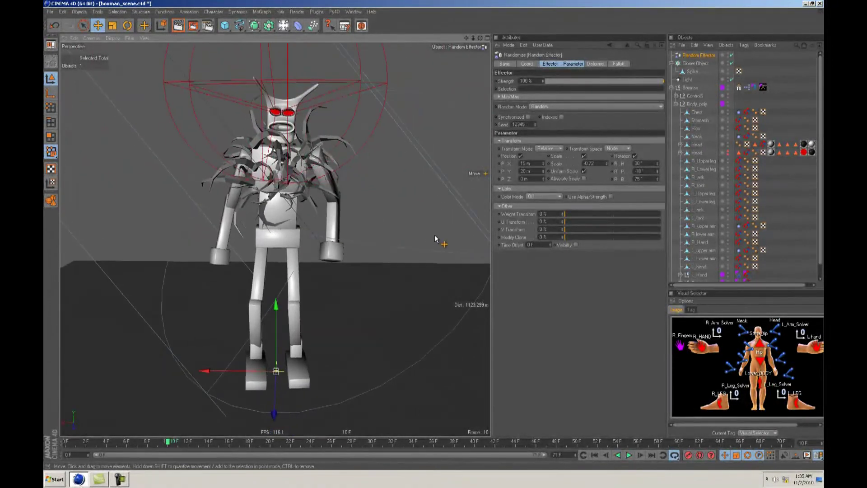
- Render the viewport and examine the randomized spikes on the creature's chest
left_click(178, 25)
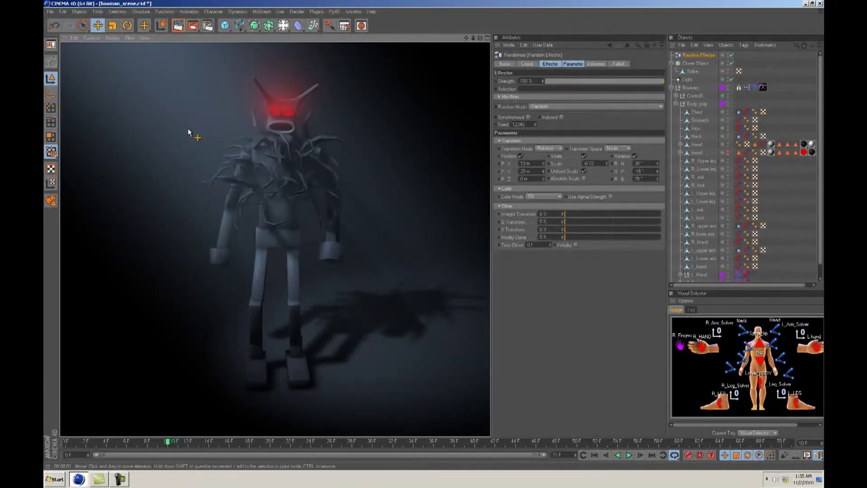
left_click_drag(161, 138, 433, 235, "alt")
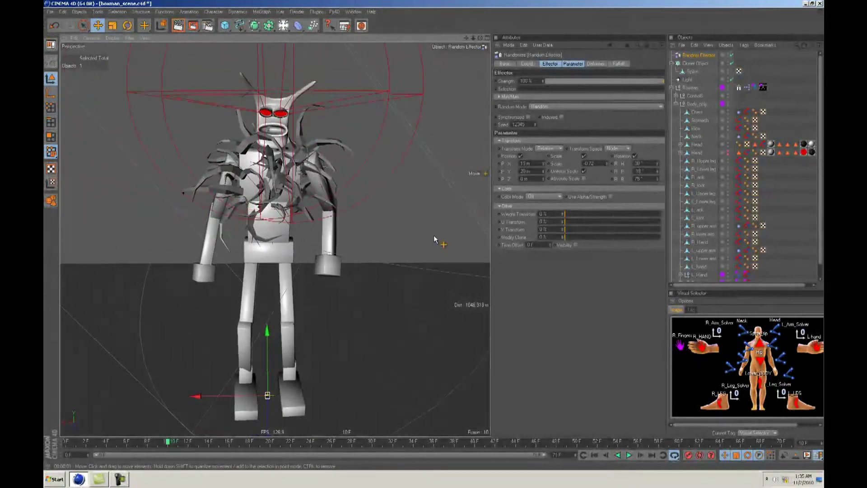
left_click_drag(339, 200, 435, 235, "alt")
- Adjust the Cloner's seed to rearrange the spikes on the chest, and clear the object selection
left_click(692, 64)
left_click_drag(398, 199, 434, 236, "alt")
left_click_drag(537, 162, 537, 161)
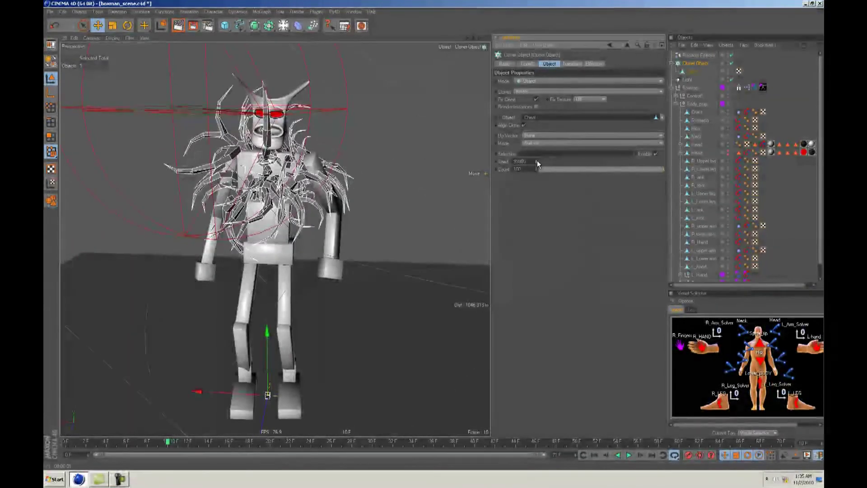
left_click_drag(537, 161, 537, 161)
mouse_move(411, 217)
left_mouse_down("alt")
mouse_move(435, 234)
mouse_move(420, 230)
left_mouse_up("alt")
left_click_drag(538, 162, 537, 162)
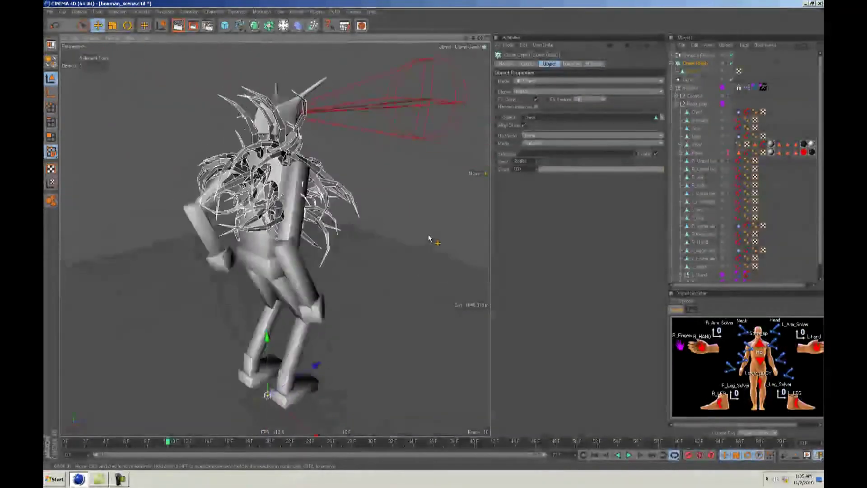
mouse_move(429, 235)
left_mouse_down("alt")
mouse_move(449, 237)
mouse_move(427, 235)
mouse_move(434, 234)
left_mouse_up("alt")
left_click(365, 193)
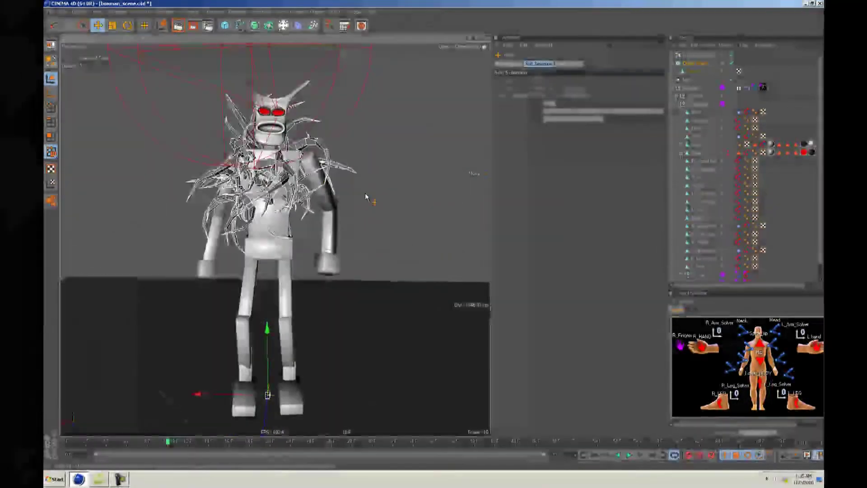
left_click_drag(377, 207, 430, 237, "alt")
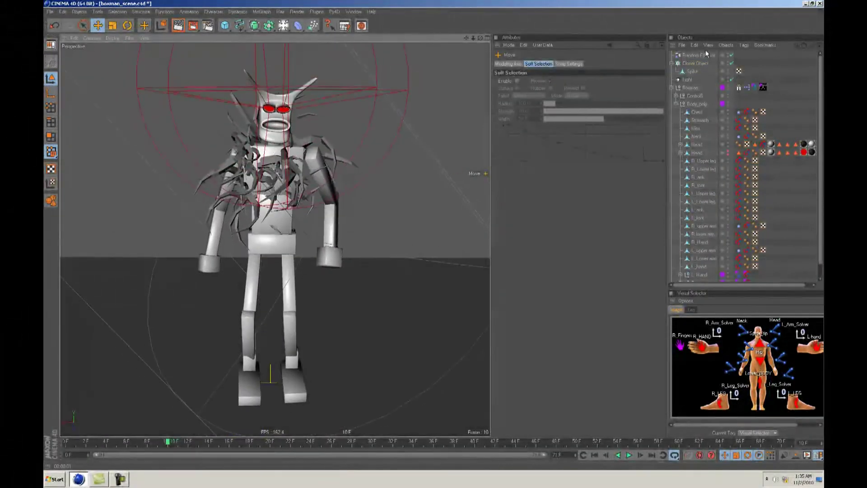
- Add a Formula Effector to the chest spikes' Cloner, set its X position offset to 0 m, and disable its scale effect
left_click(697, 62)
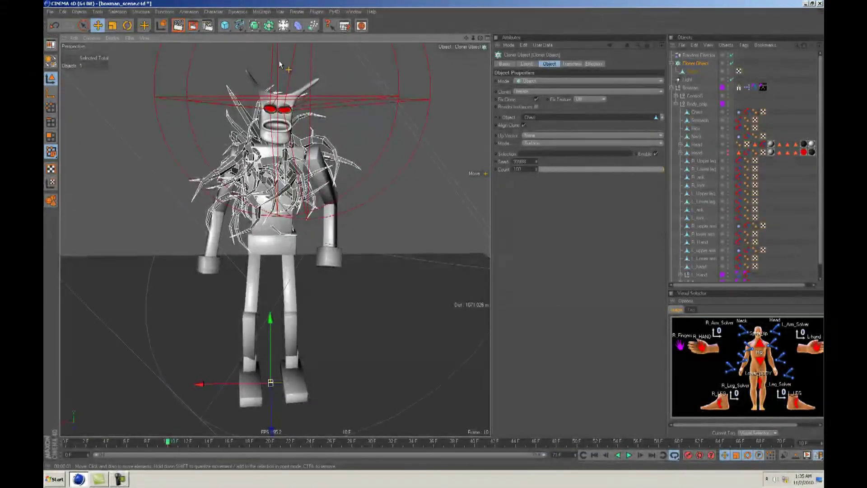
left_click(262, 11)
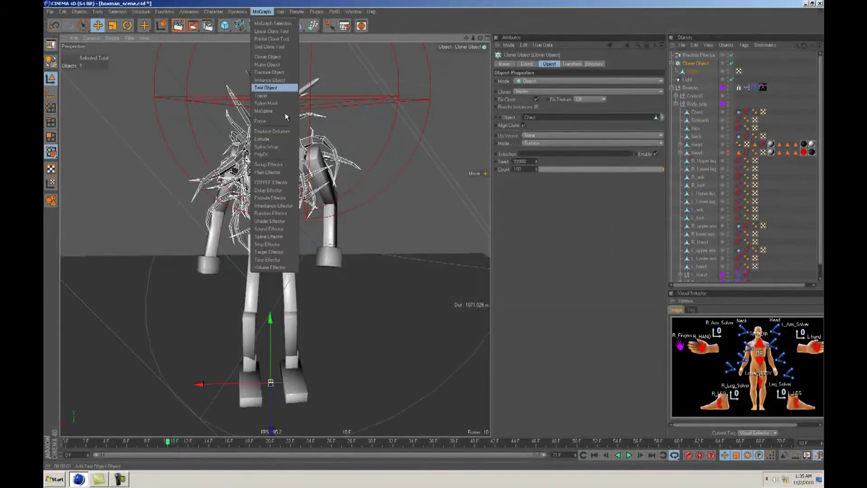
left_click(281, 199)
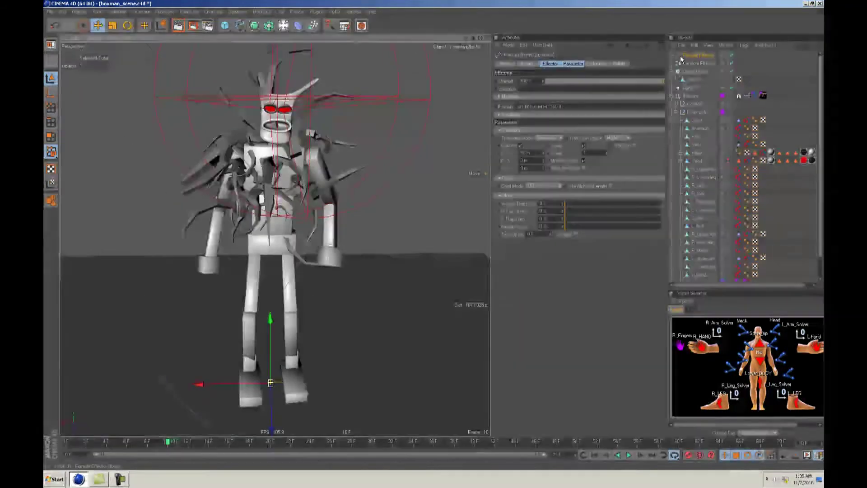
left_click_drag(538, 152, 475, 151)
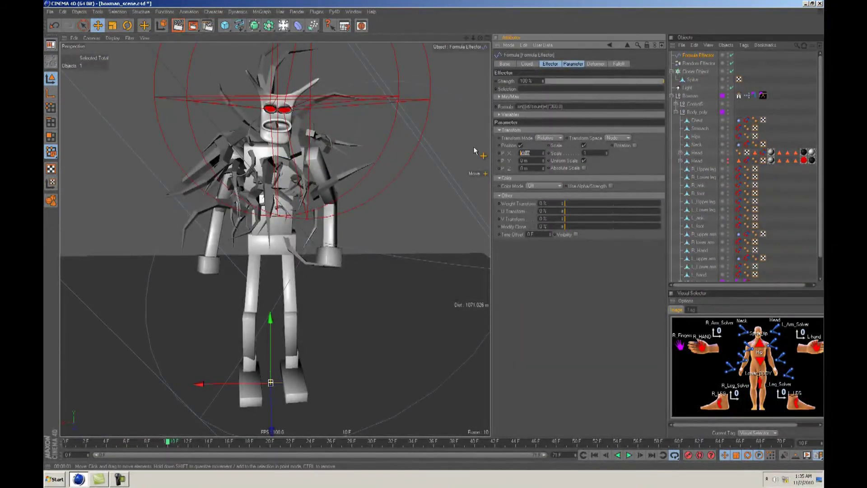
type("0")
key("Return")
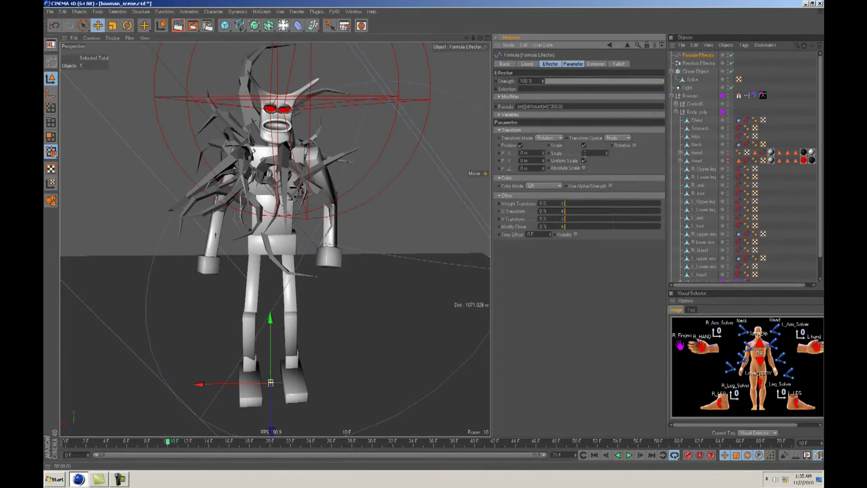
left_click(584, 146)
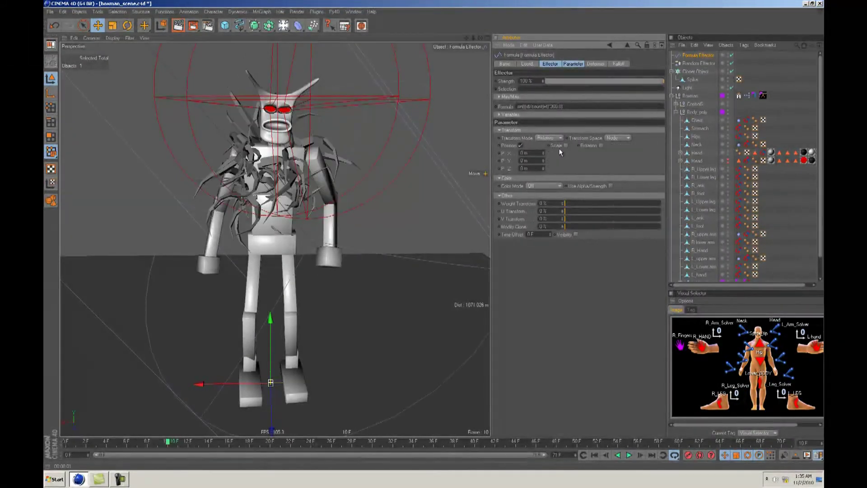
- Play the animation, enable a 5° rotation on all three axes in the Formula Effector, and check the spike motion from several angles
key("F8")
type("3")
key("Return")
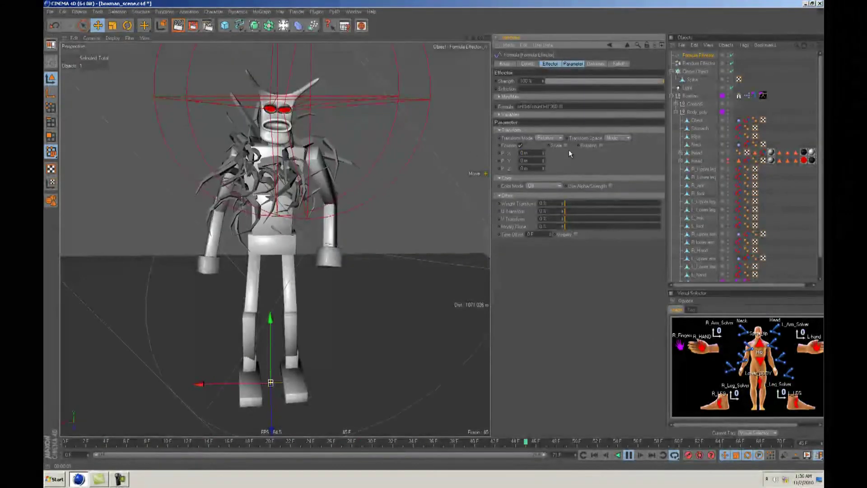
left_click(600, 146)
left_click_drag(620, 152, 573, 153)
type("5")
key("Tab")
type("5")
key("Tab")
type("5")
key("Return")
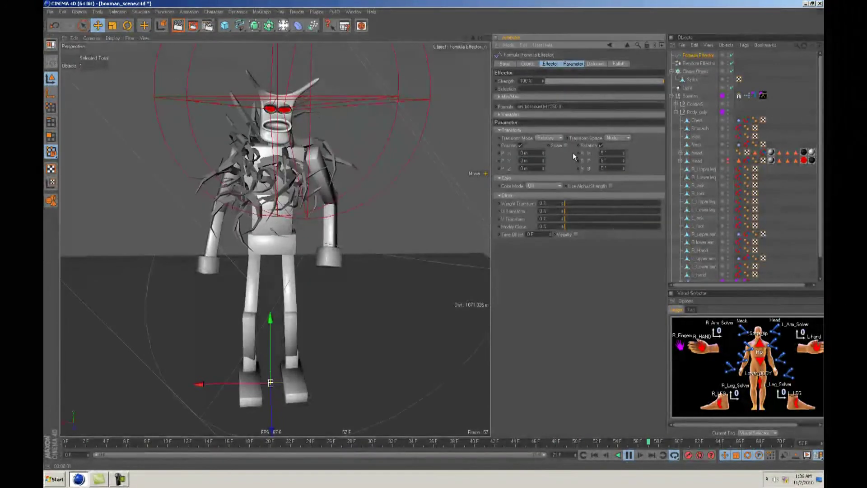
left_click_drag(357, 185, 427, 235, "alt")
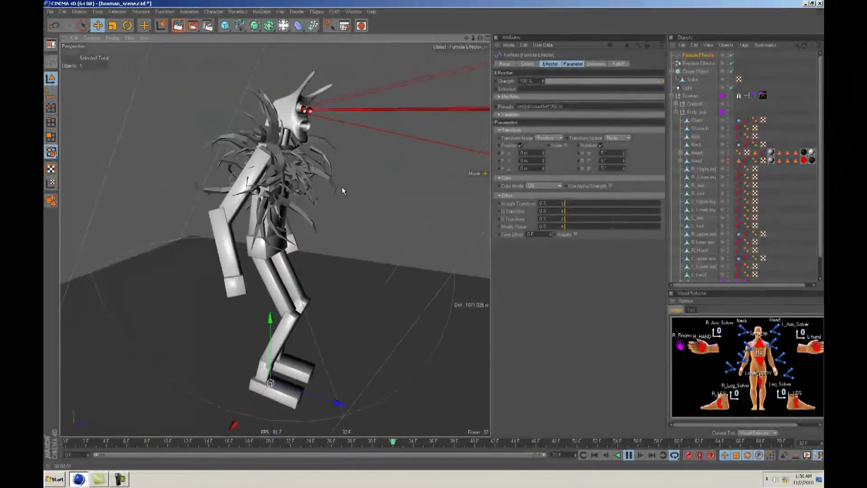
left_click_drag(342, 187, 432, 234, "alt")
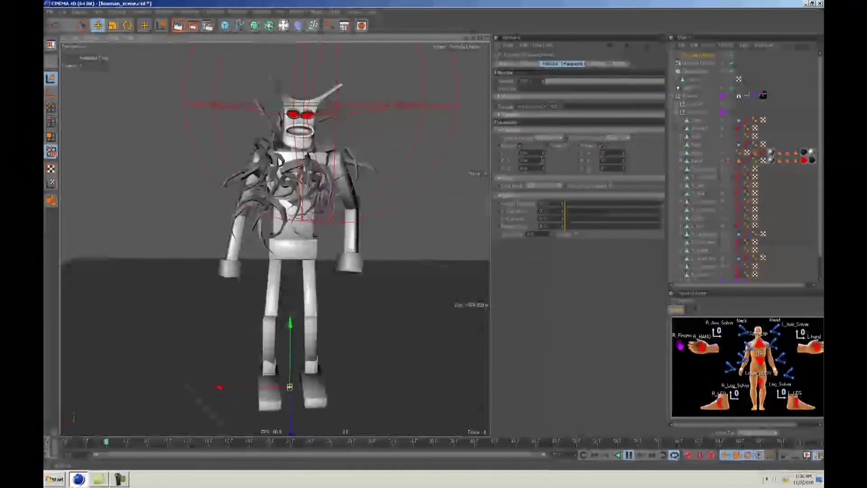
- Enable a uniform scale of 0.05 in the Formula Effector and render the viewport to check the spikes
left_click(566, 145)
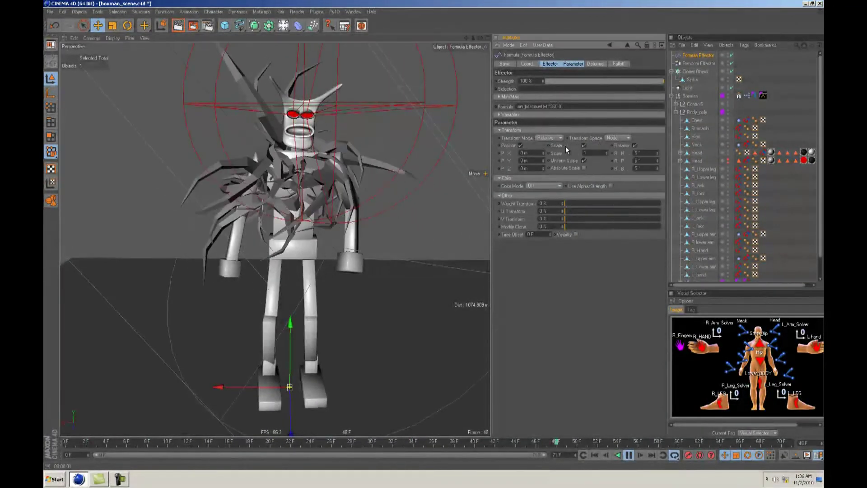
left_click_drag(585, 153, 550, 153)
type("0.1")
key("Return")
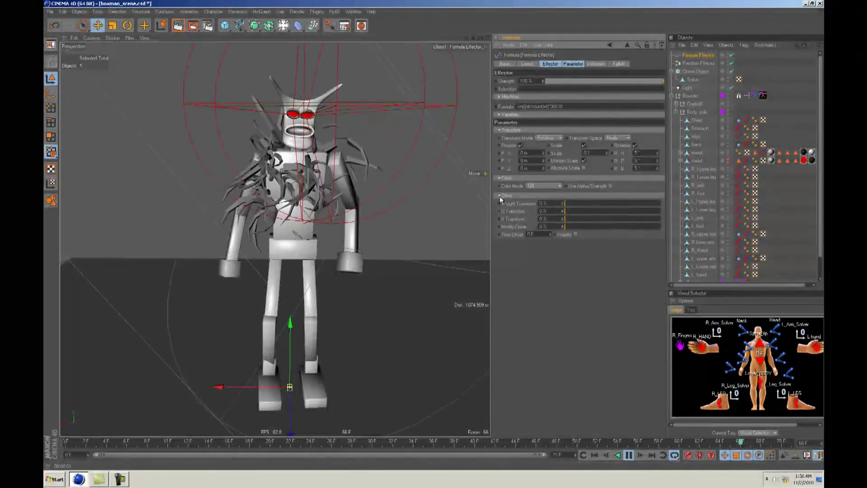
left_click_drag(593, 153, 491, 151)
type("0.05")
key("Return")
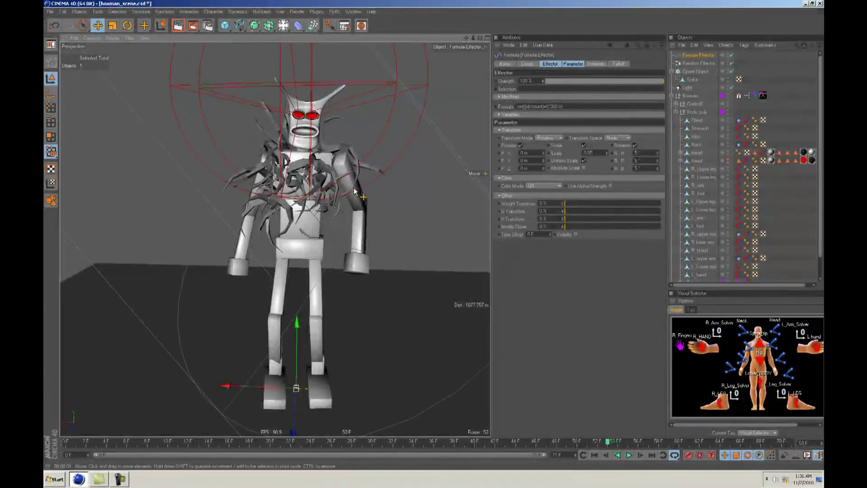
left_click(178, 27)
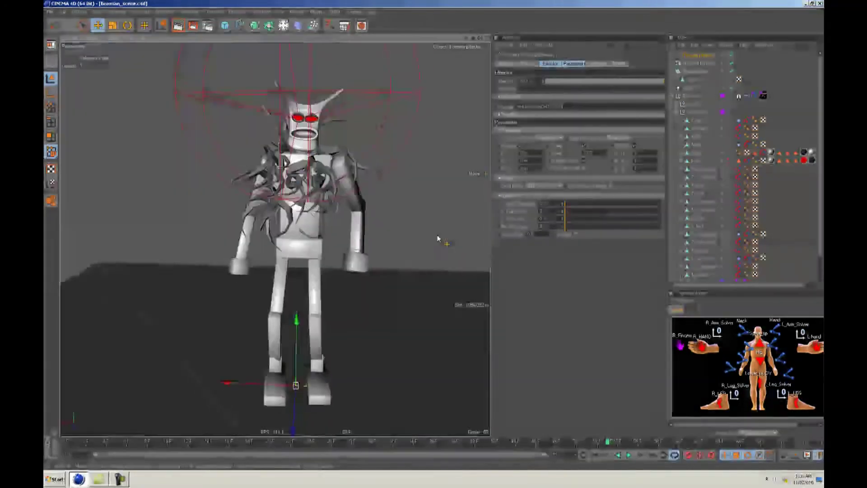
left_click_drag(437, 237, 434, 237, "alt")
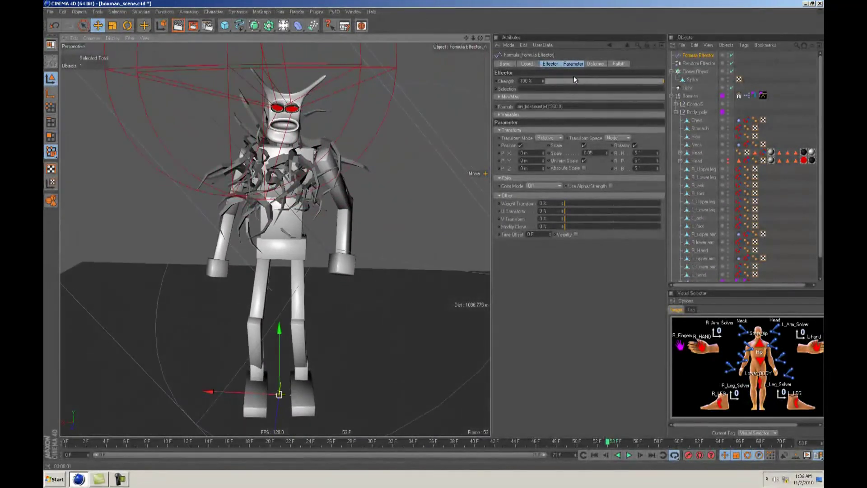
- Create a new material named spikes and open it in the Material Editor
left_click(354, 11)
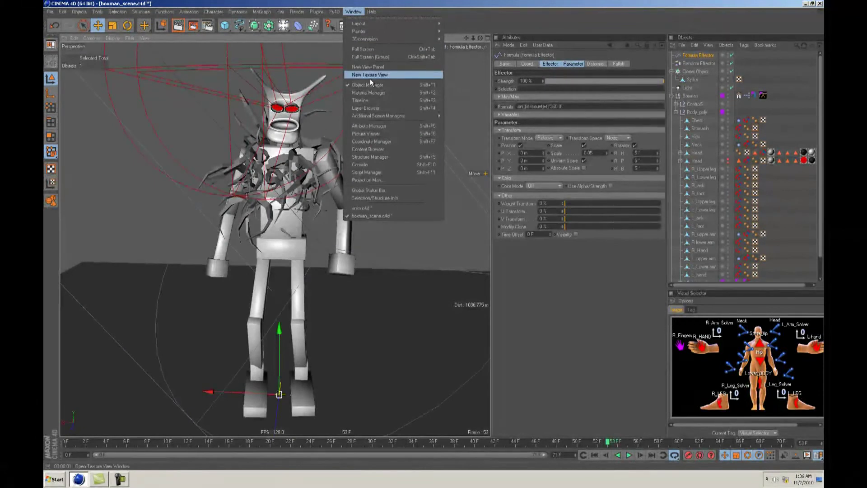
left_click(370, 92)
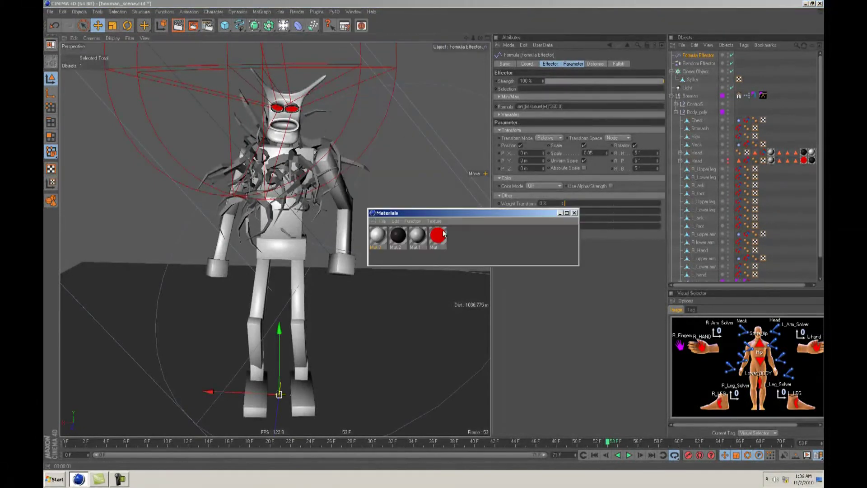
double_click(457, 237)
double_click(374, 247)
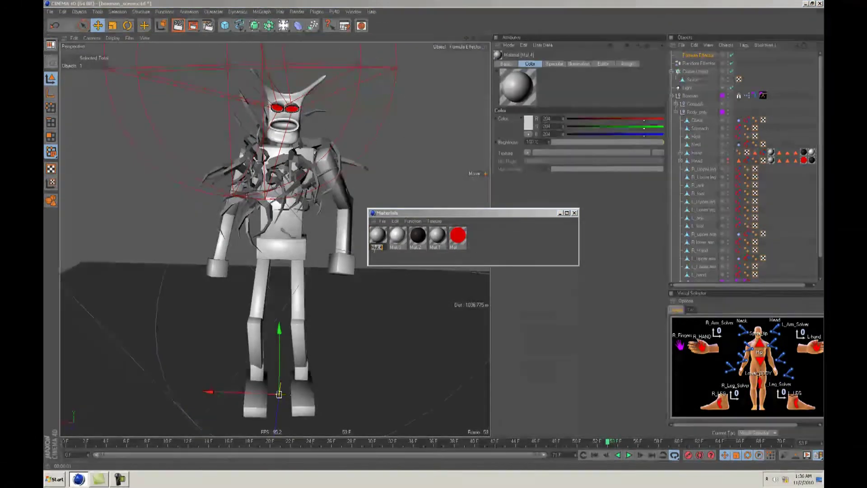
key("Return")
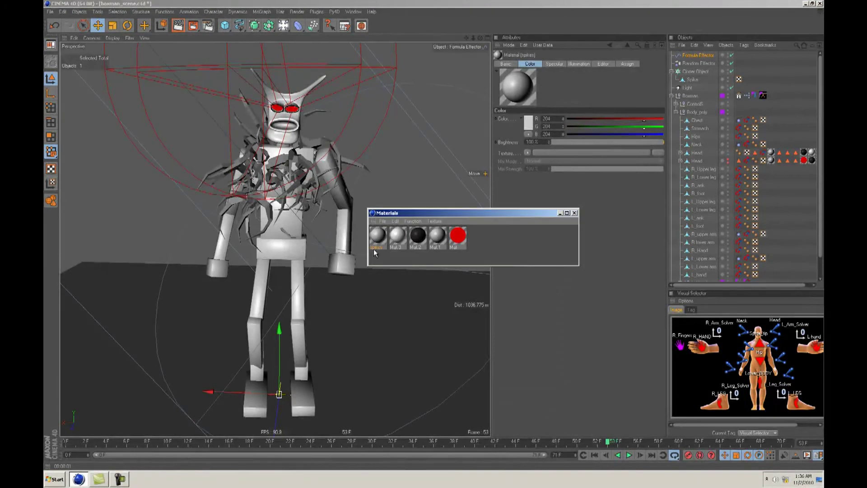
double_click(378, 237)
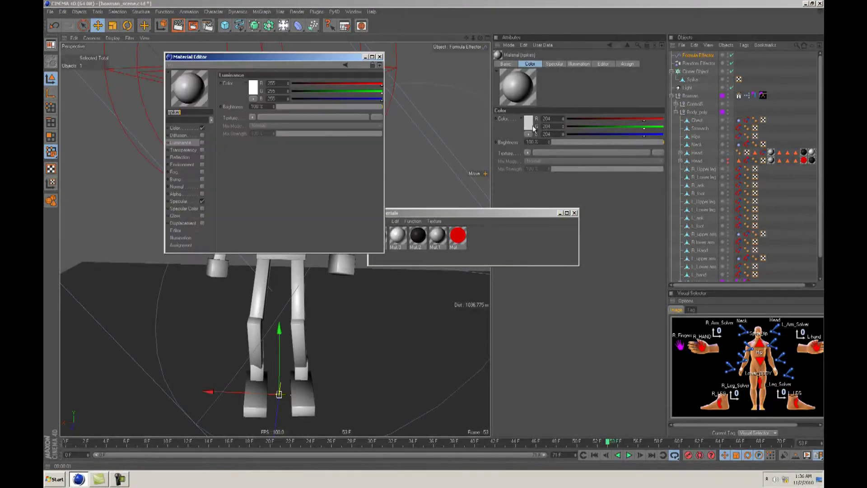
- Enable the spikes material's Bump channel, load the EnhanceC4D Lite shader EC4D - Organic as its texture, and render the view
left_click_drag(341, 57, 639, 130)
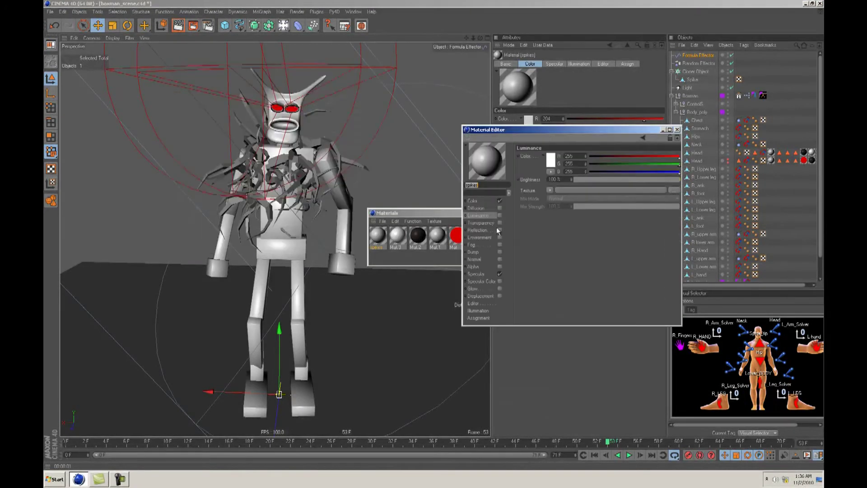
left_click(480, 251)
left_click(500, 251)
left_click(545, 174)
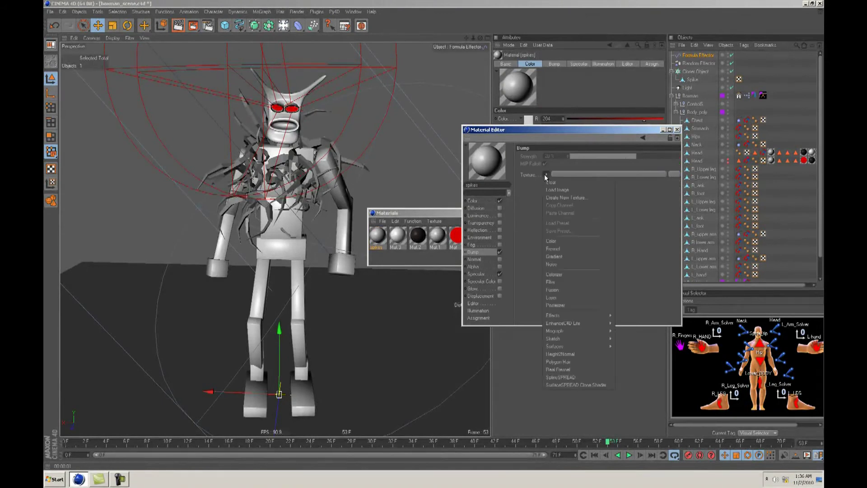
mouse_move(561, 319)
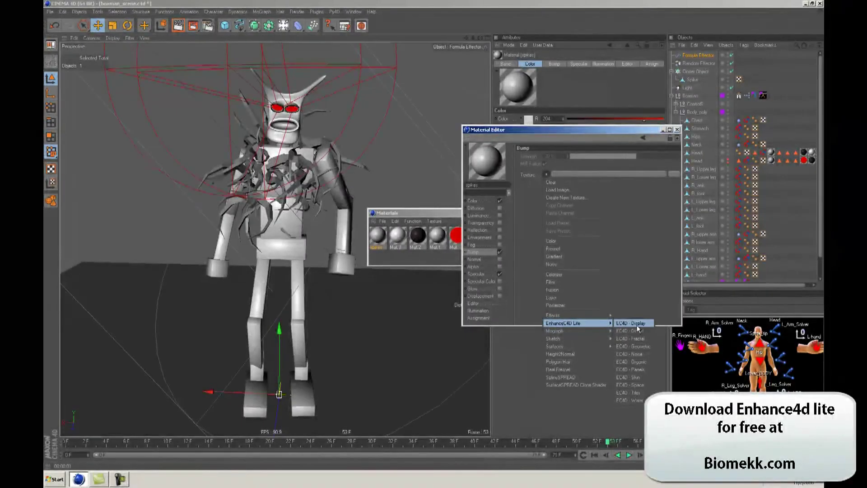
left_click(631, 362)
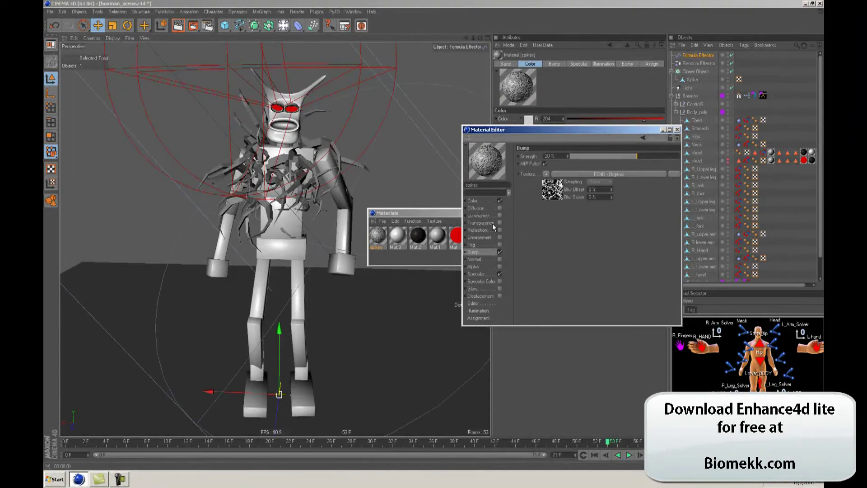
left_click(555, 187)
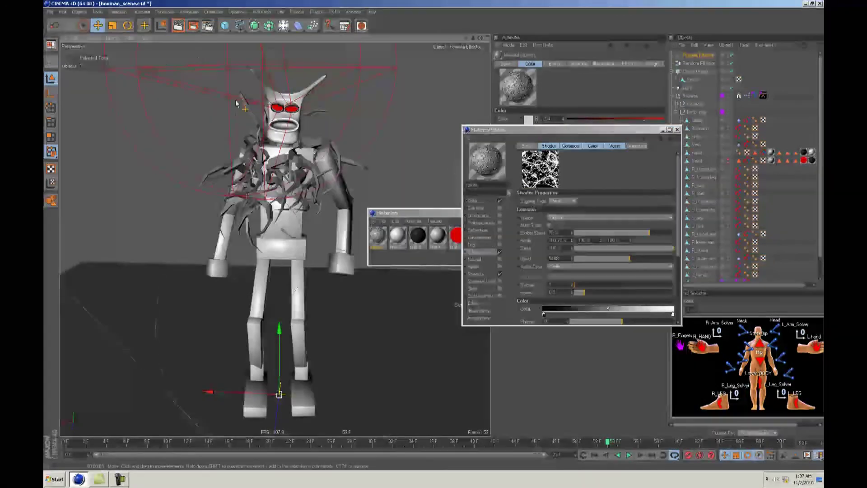
key("ctrl+r")
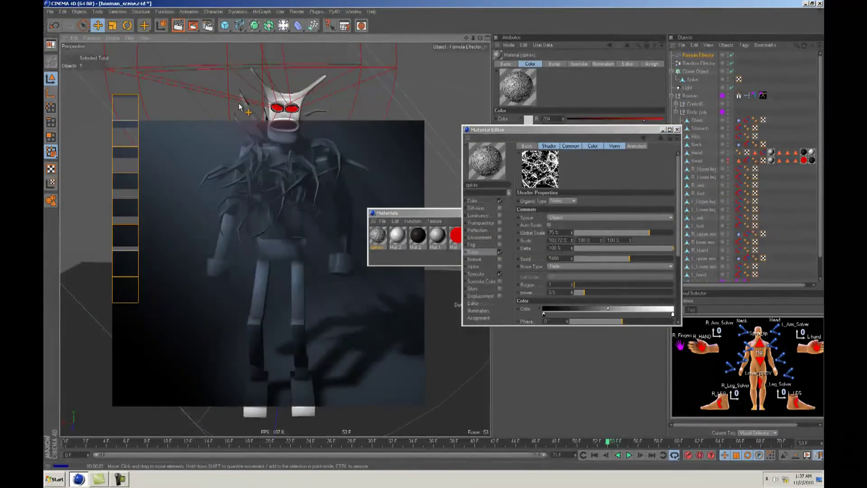
- Assign the spikes material to the Spike object inside the cloner and render the view
left_click_drag(523, 132, 491, 264)
left_click_drag(387, 245, 694, 82)
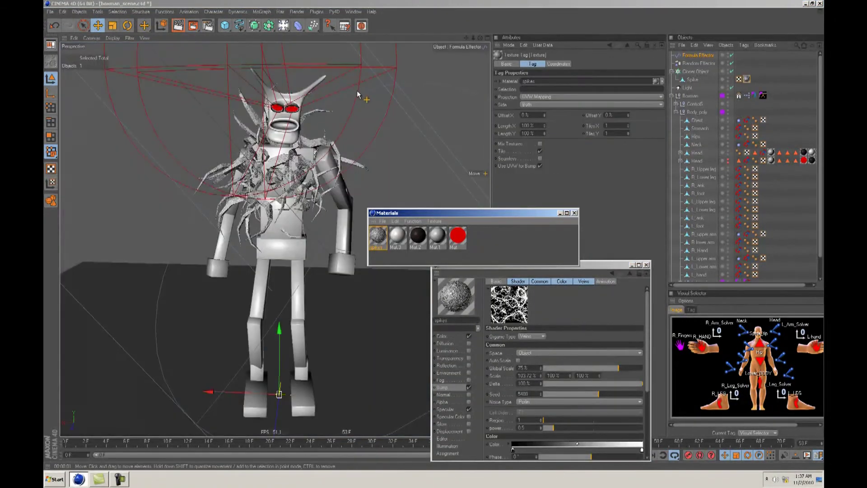
left_click(177, 26)
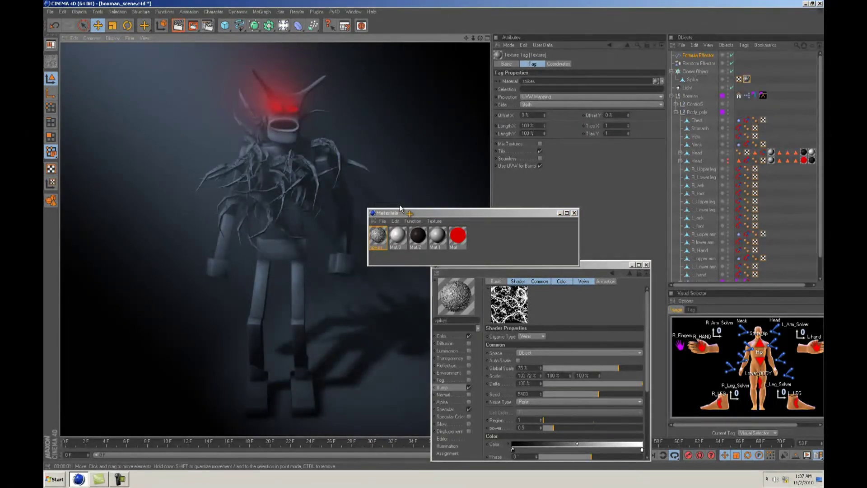
- Return to the spikes material's Bump channel, close both material windows, and widen the Objects and Attributes managers
left_click_drag(443, 213, 489, 159)
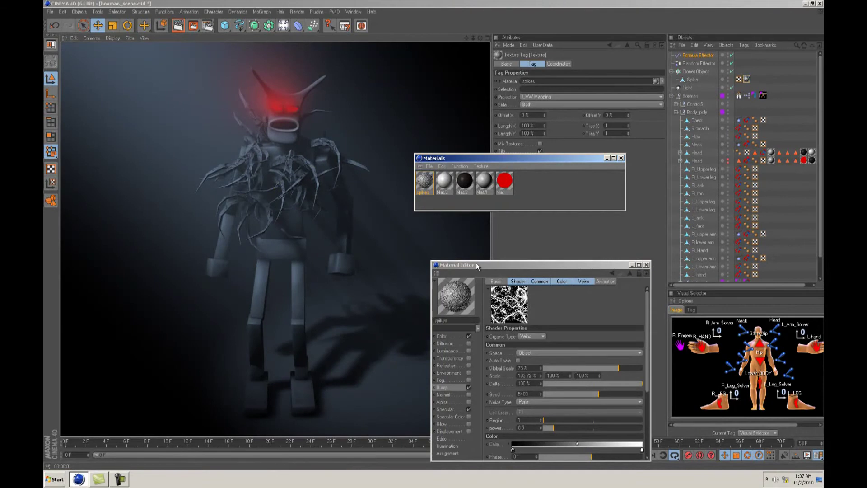
left_click_drag(476, 263, 478, 242)
left_click(444, 365)
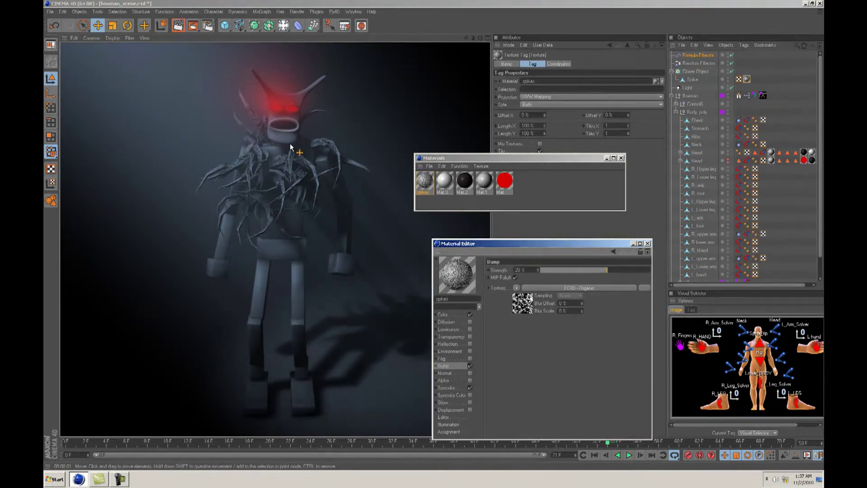
left_click(648, 243)
left_click(621, 158)
right_click_drag(295, 209, 433, 239, "alt")
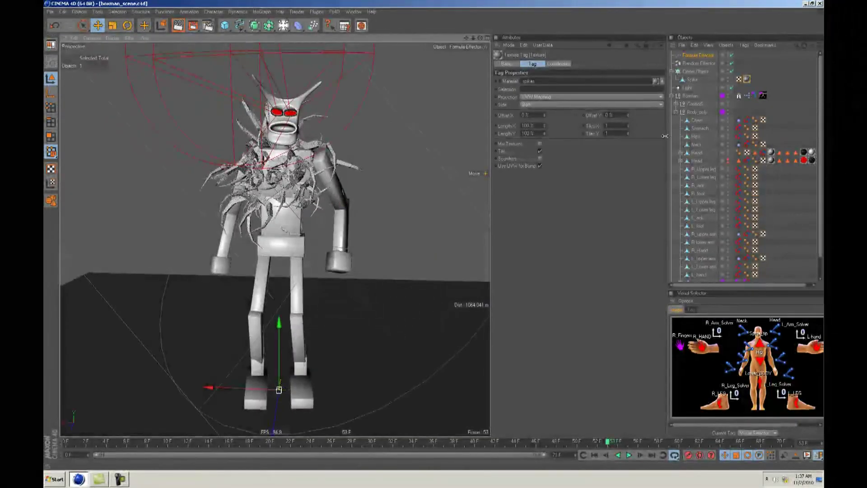
left_click_drag(666, 136, 653, 135)
left_click_drag(491, 145, 463, 149)
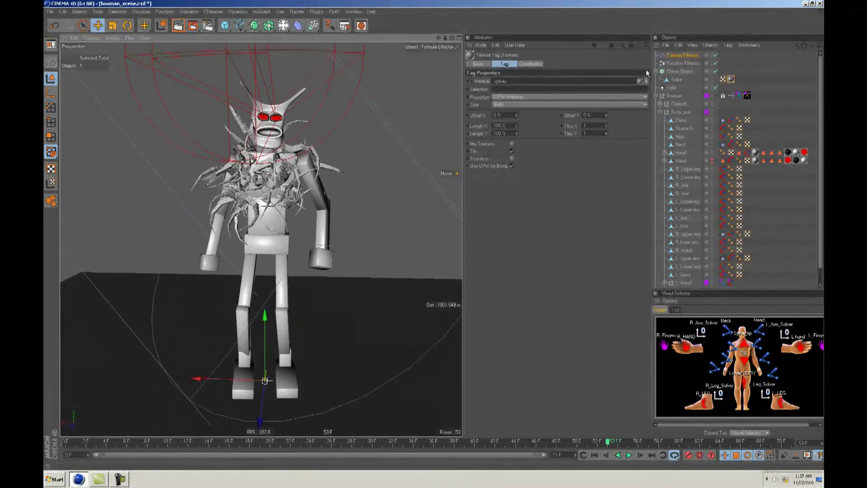
- Check the Cloner Object's effectors, collapse the Body_poly hierarchy, and duplicate the Cloner Object
left_click(676, 71)
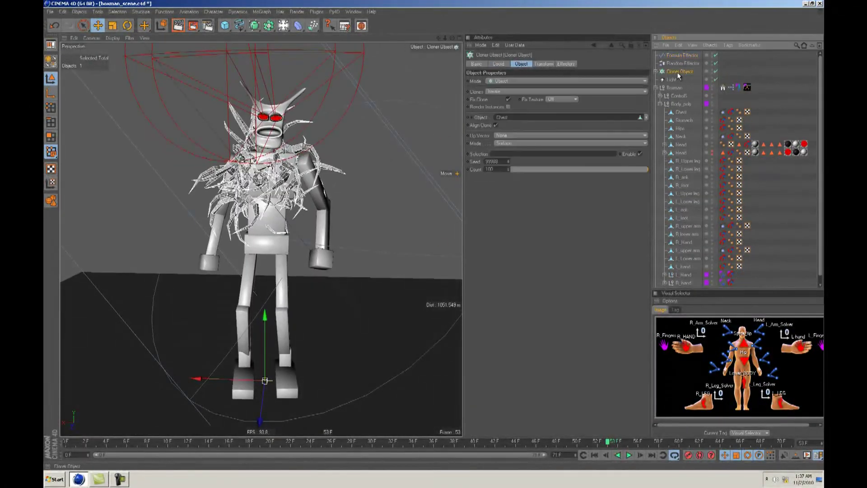
left_click(565, 64)
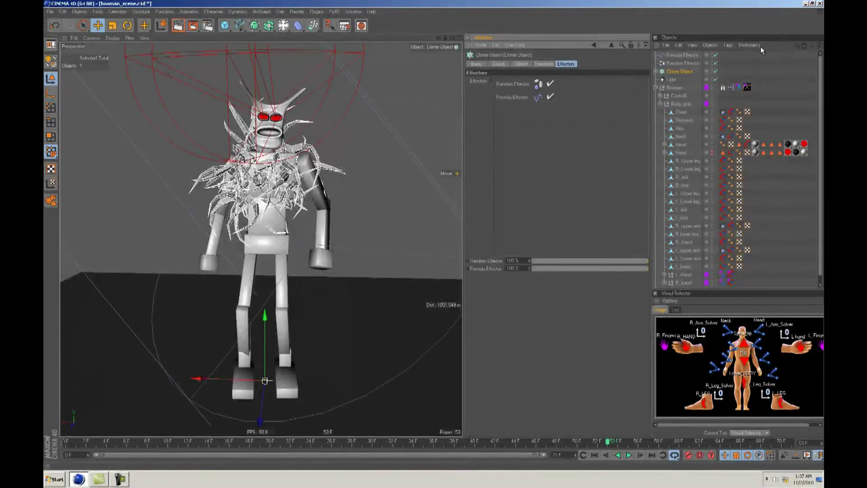
left_click(696, 76)
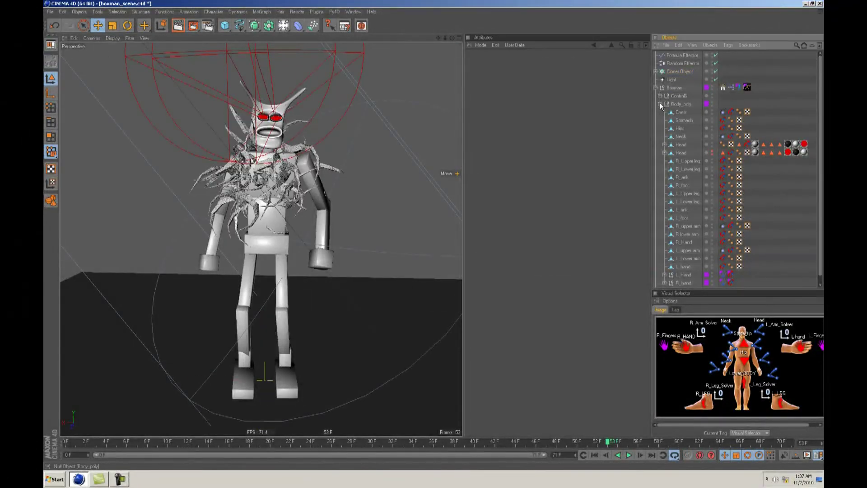
left_click(659, 103)
left_click(655, 72)
left_click(655, 71)
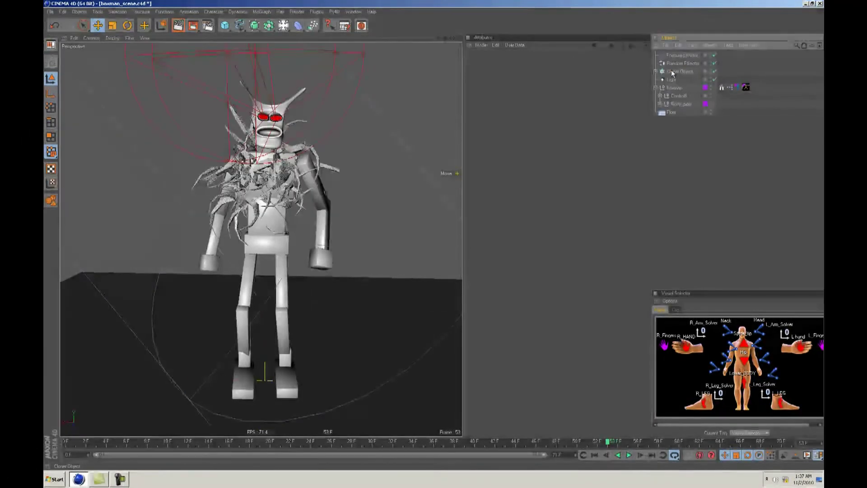
left_click(672, 71)
left_click_drag(675, 66, 674, 68, "ctrl")
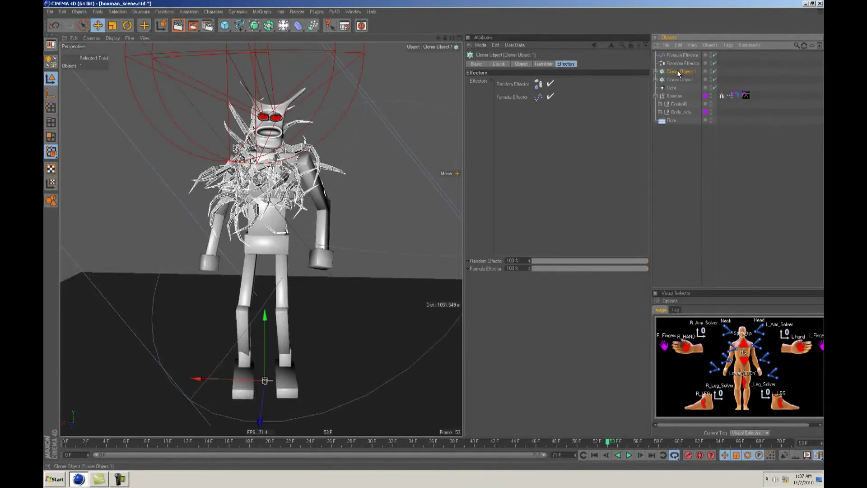
- Set the duplicated cloner to distribute its clones on the Stomach object
left_click(660, 111)
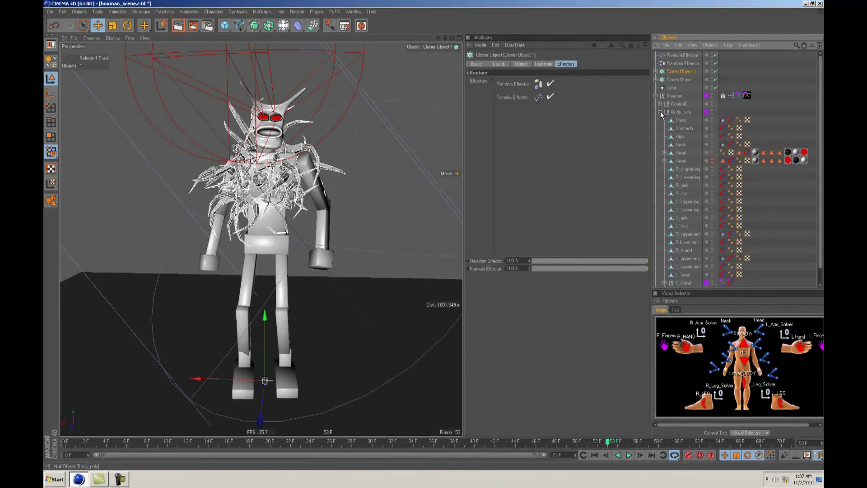
left_click(517, 63)
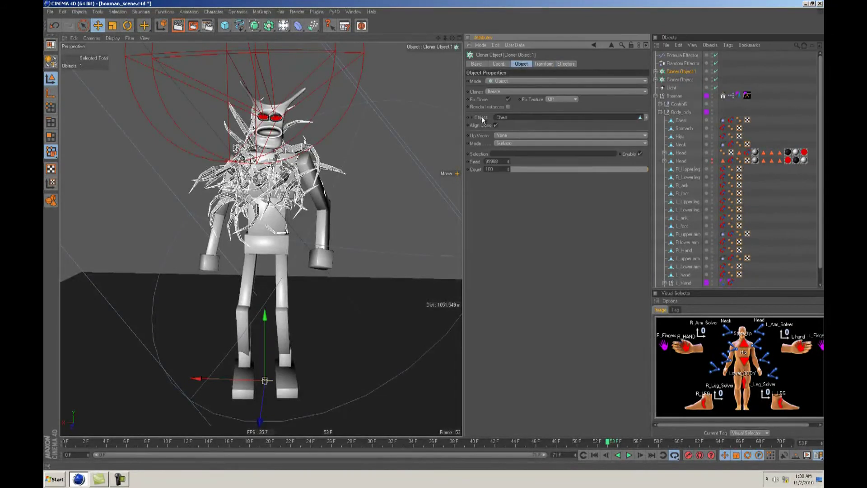
left_click_drag(686, 128, 546, 119)
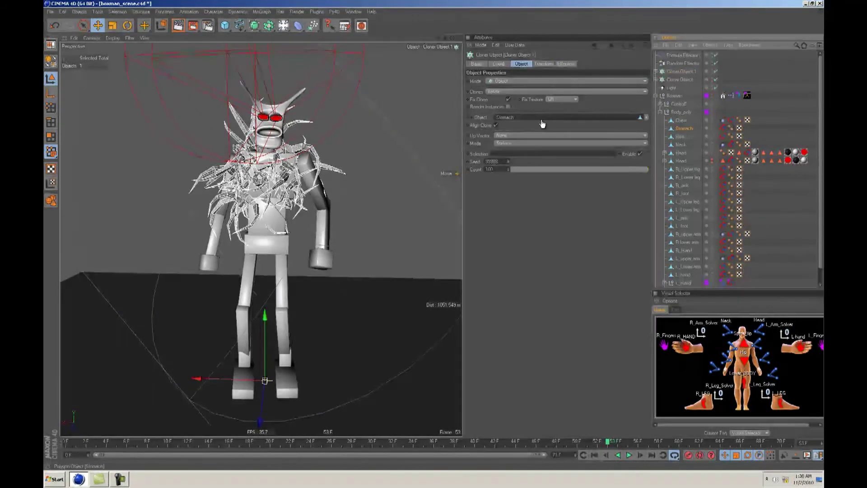
- Play the animation briefly, stop it, and render the view to preview the spikes on the stomach
left_click(435, 236)
key("F8")
key("F8")
left_click(178, 26)
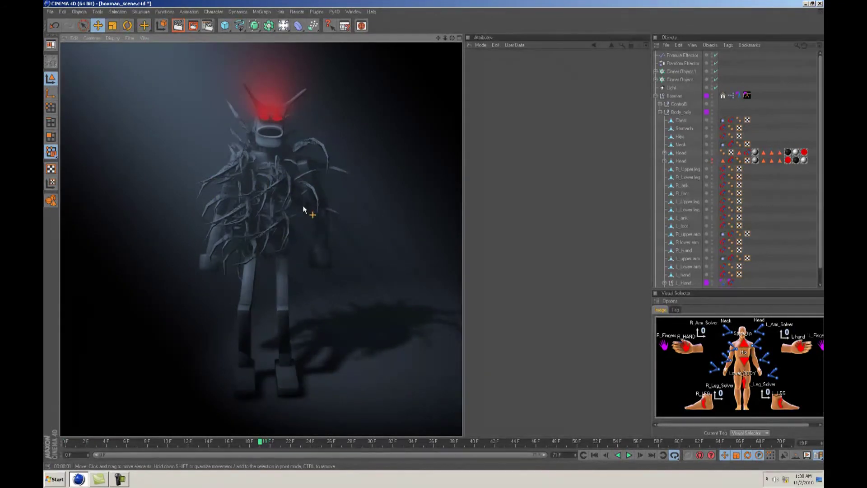
left_click(656, 79)
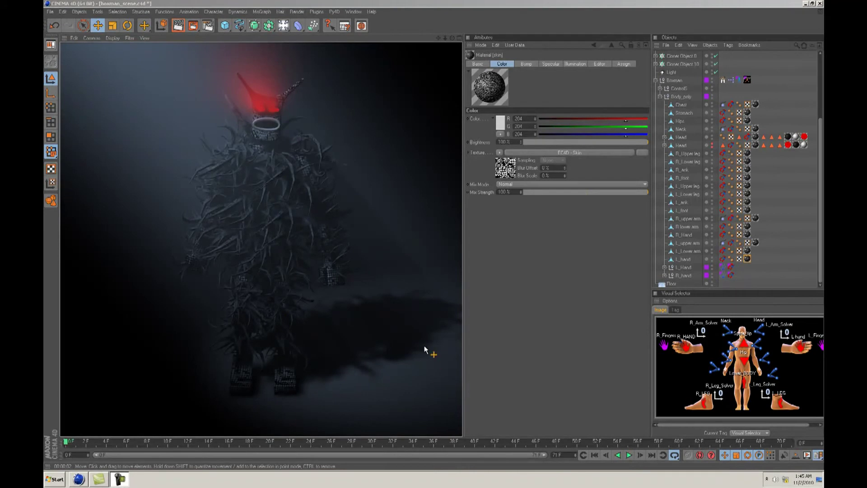
- Review the cloners and the material tags on the body parts in the object hierarchy
left_click_drag(820, 126, 814, 60)
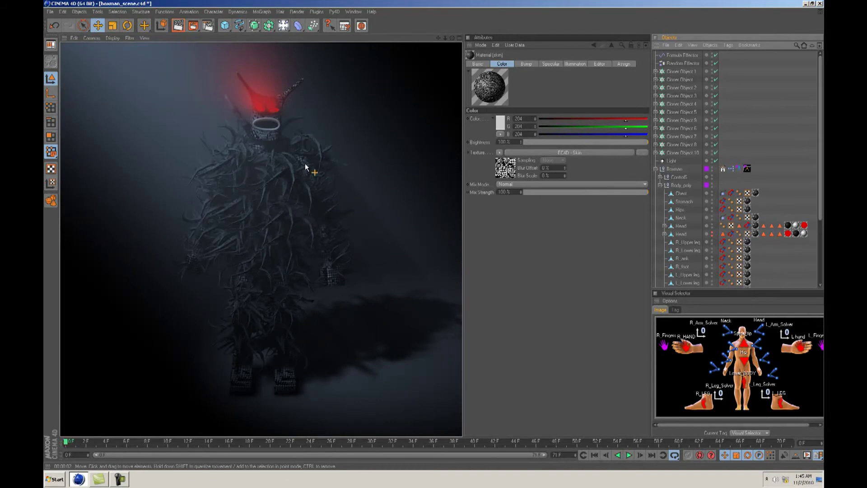
scroll(728, 207, "down", 4)
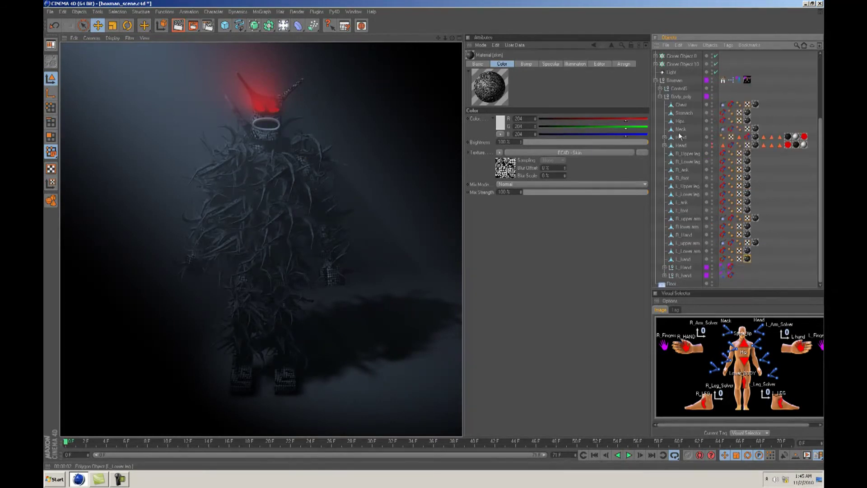
left_click(393, 224)
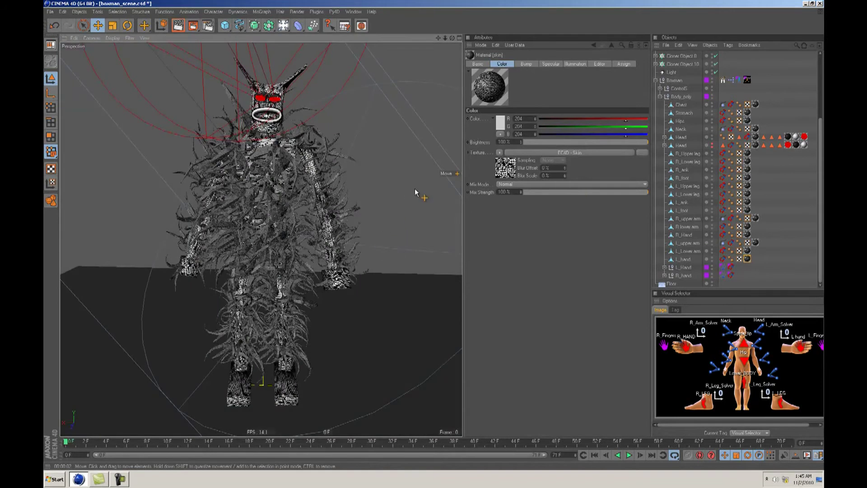
- Bring up the Materials manager, create a new material, and open it in the Material Editor
left_click(353, 12)
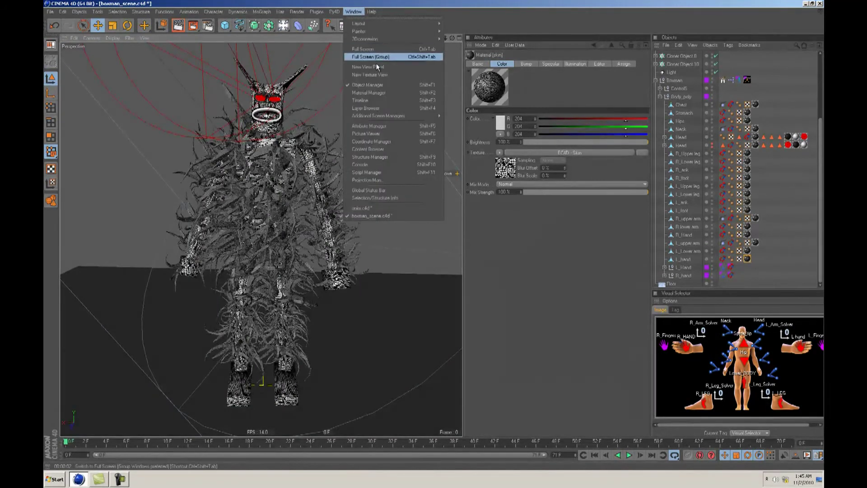
left_click(373, 93)
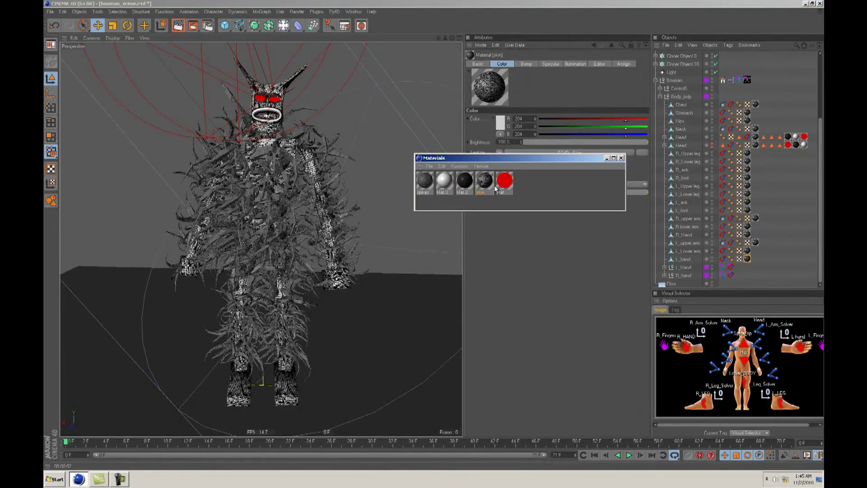
double_click(532, 184)
double_click(424, 183)
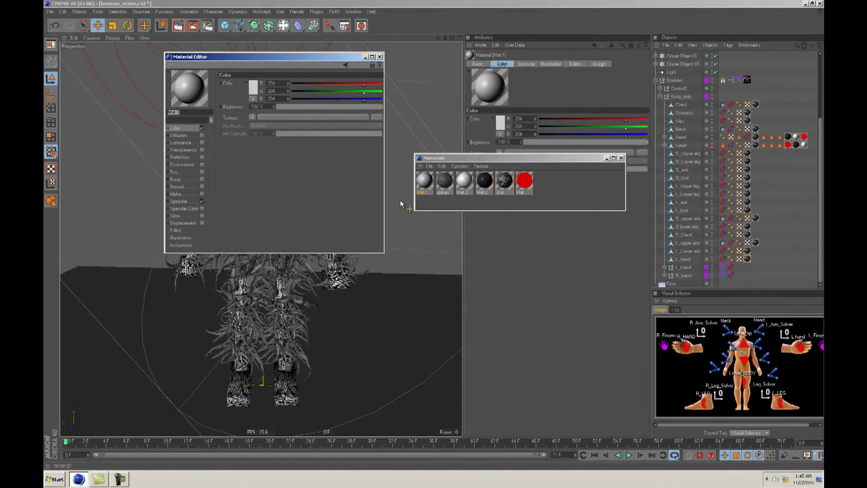
- Load the EnhanceC4D Lite shader EC4D - Skin as the new material's color texture, try its global scale, and close the editor
left_click(251, 117)
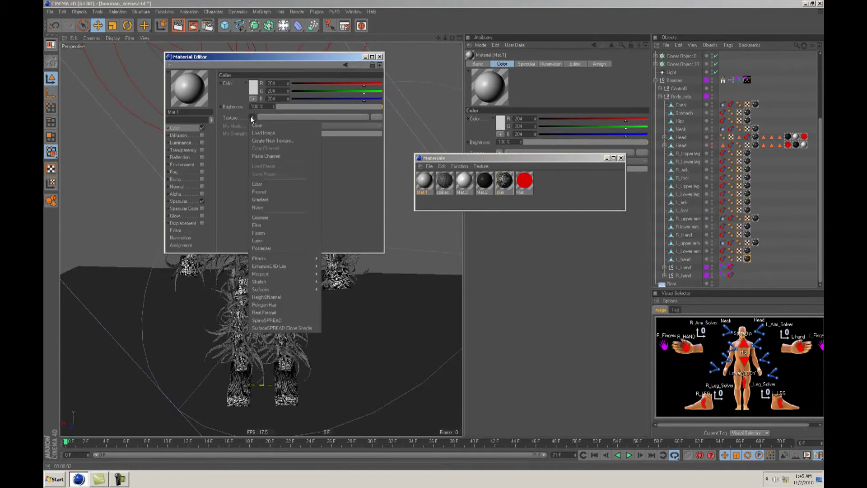
mouse_move(278, 267)
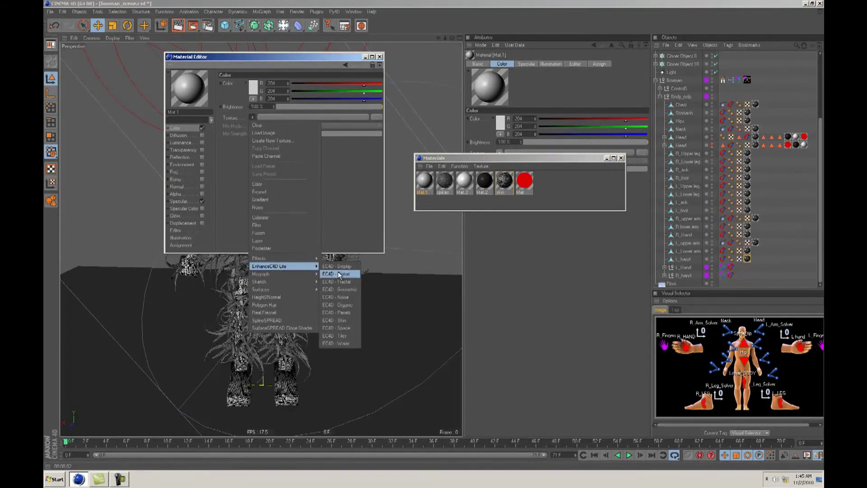
left_click(339, 321)
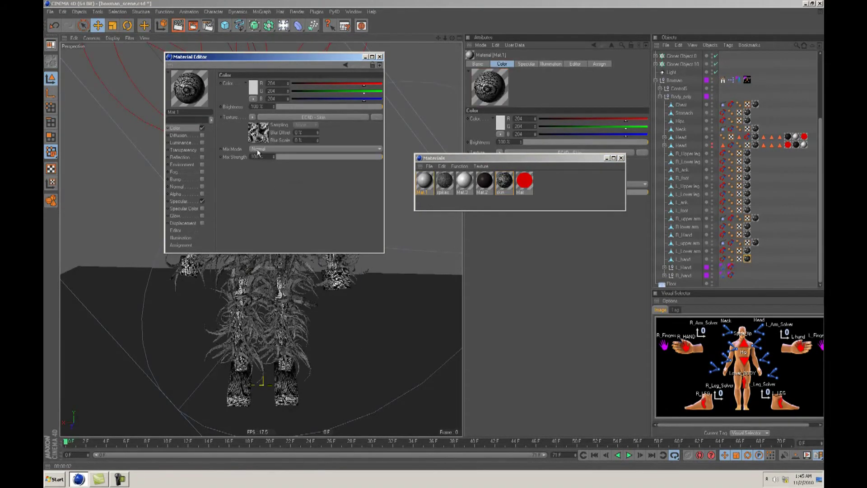
left_click(256, 131)
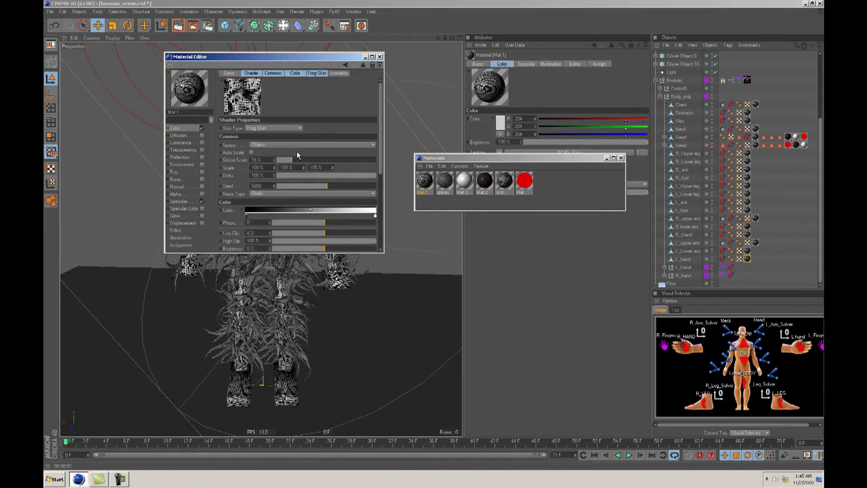
left_click(280, 160)
left_click(291, 160)
left_click(380, 57)
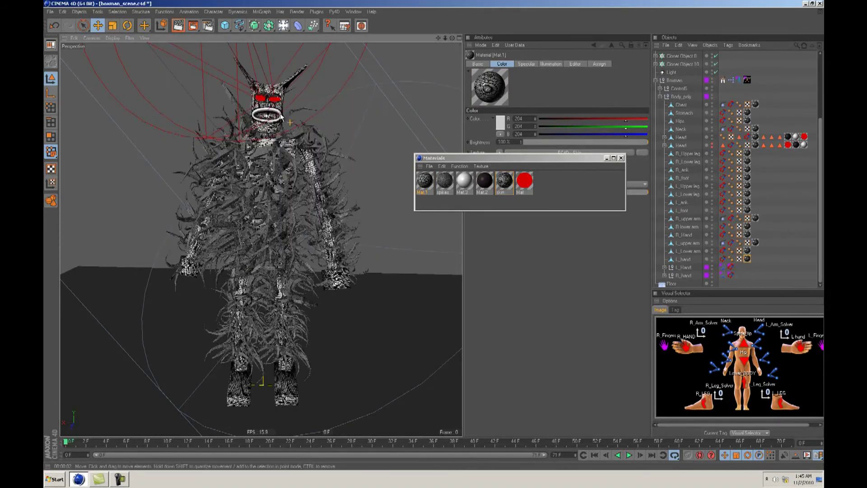
- Render the view to check the character, clear the preview, and close the Materials manager
left_click(182, 28)
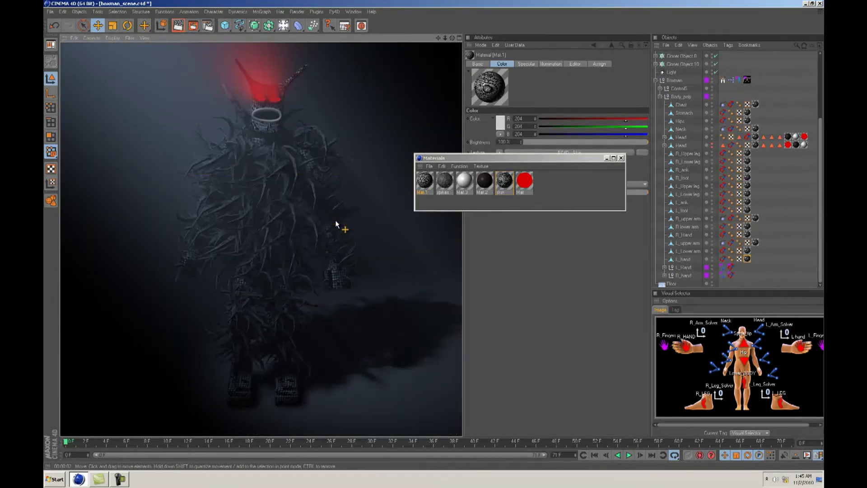
left_click(362, 214)
left_click(621, 158)
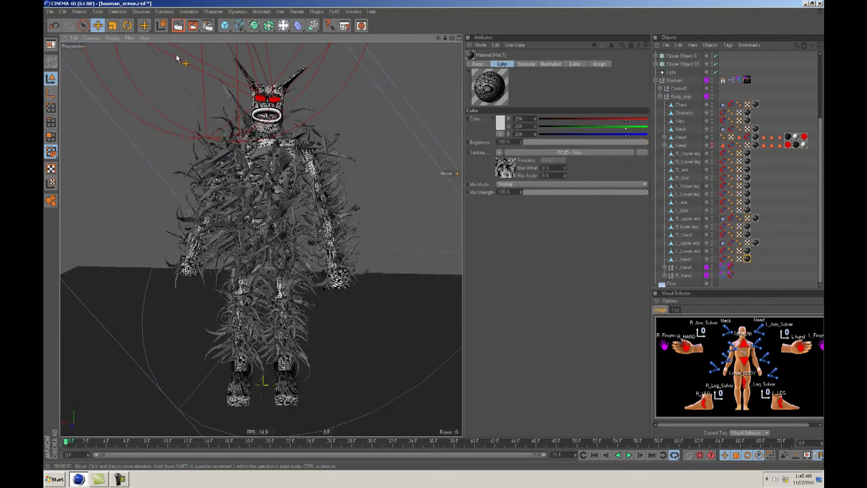
- Turn off texture display in the viewport and play the animation while examining the spikes from several sides
left_click(109, 40)
left_click(124, 222)
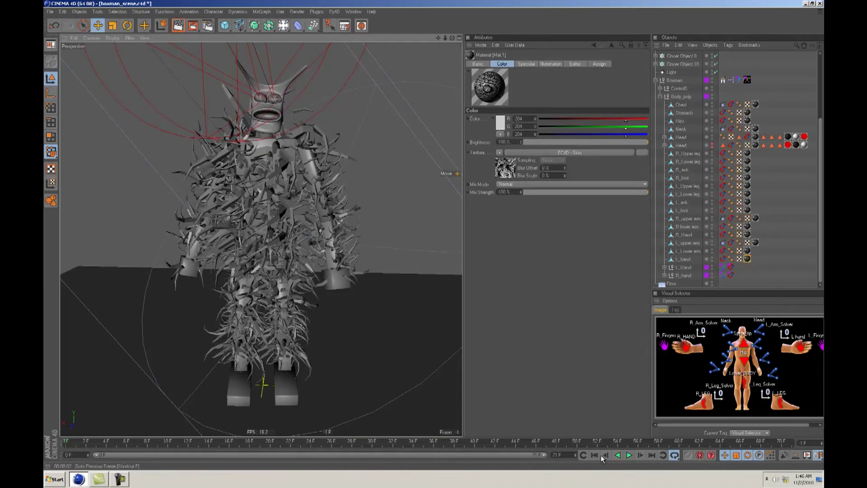
left_click(628, 455)
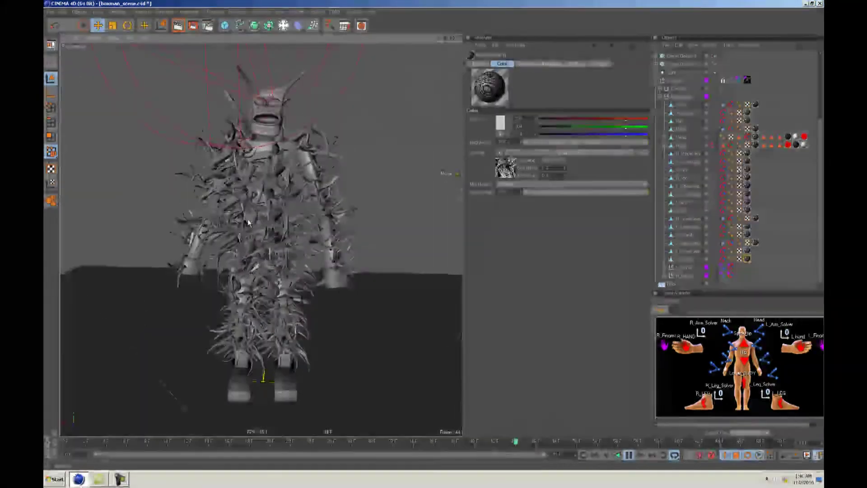
left_click_drag(325, 253, 474, 237, "alt")
left_click_drag(144, 239, 474, 239, "alt")
left_click_drag(439, 236, 307, 244, "alt")
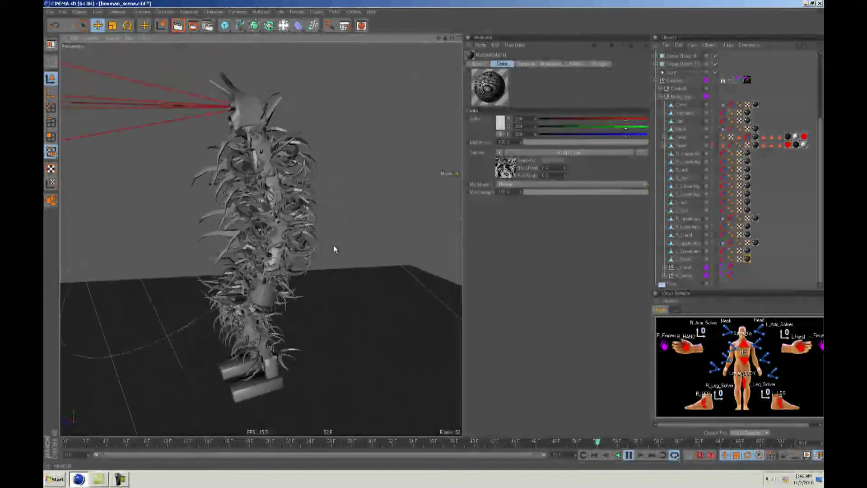
left_click_drag(429, 239, 432, 238, "alt")
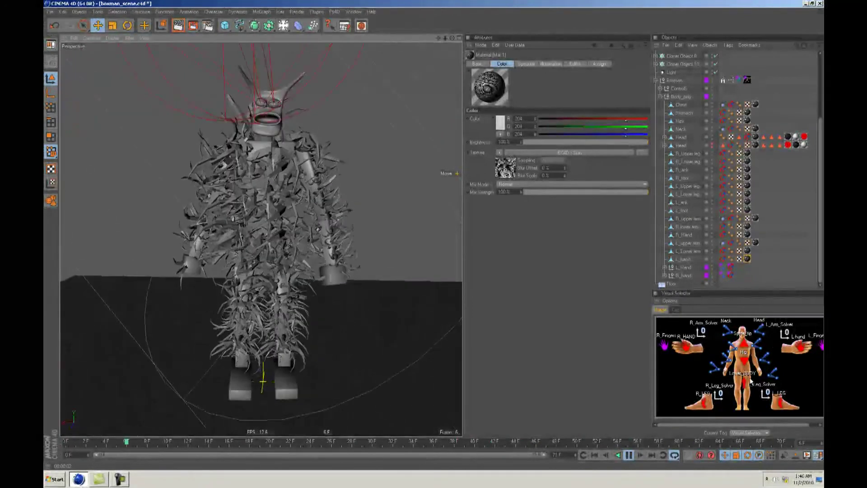
- During playback, move the upper-body control and raise the R_hand and L_hand controls out to the character's sides
left_click(741, 351)
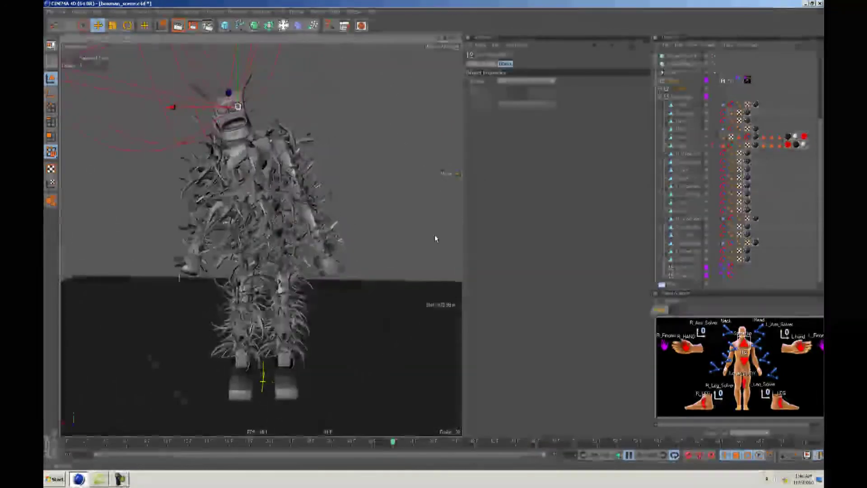
left_click(676, 341)
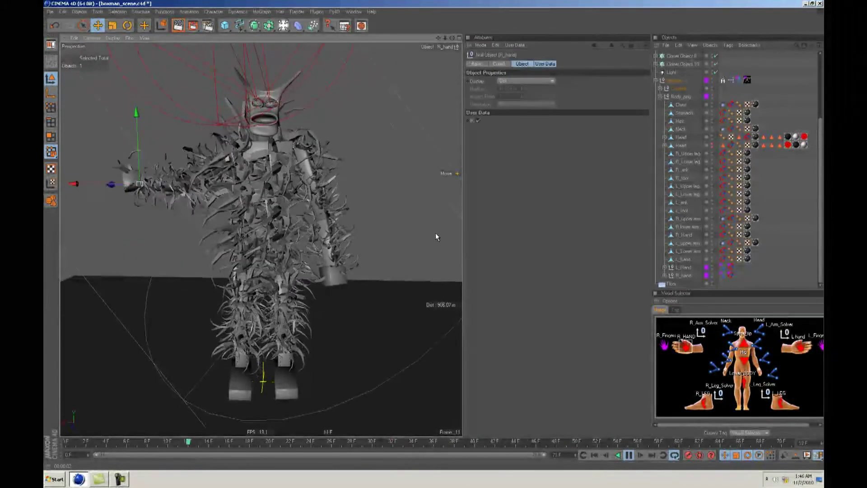
left_click(800, 346)
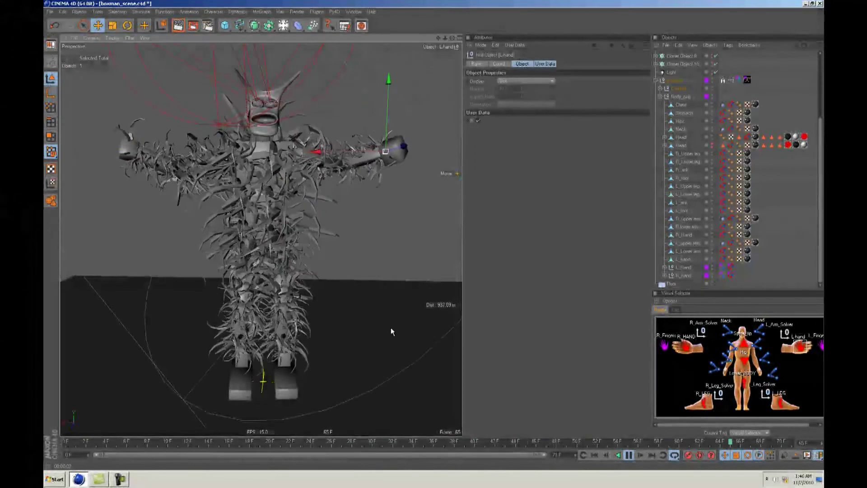
- Spread the right and left foot controls apart, shift the Lower_BODY control, and deselect it
left_click(703, 402)
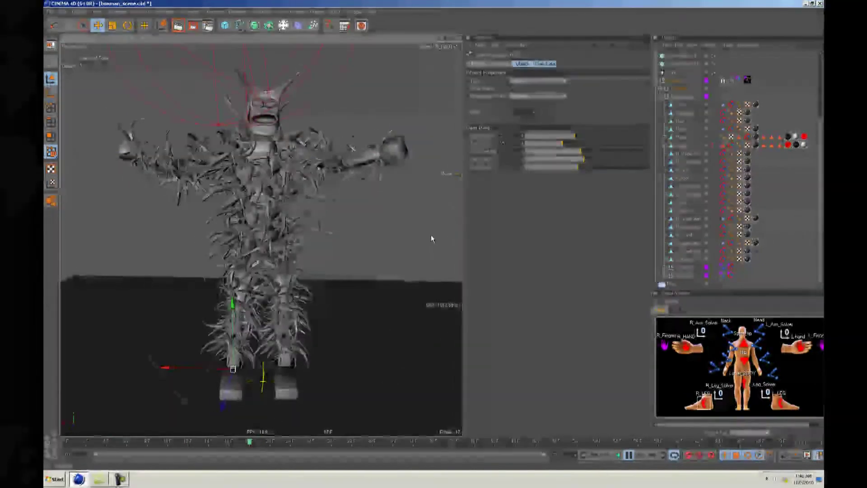
left_click(766, 407)
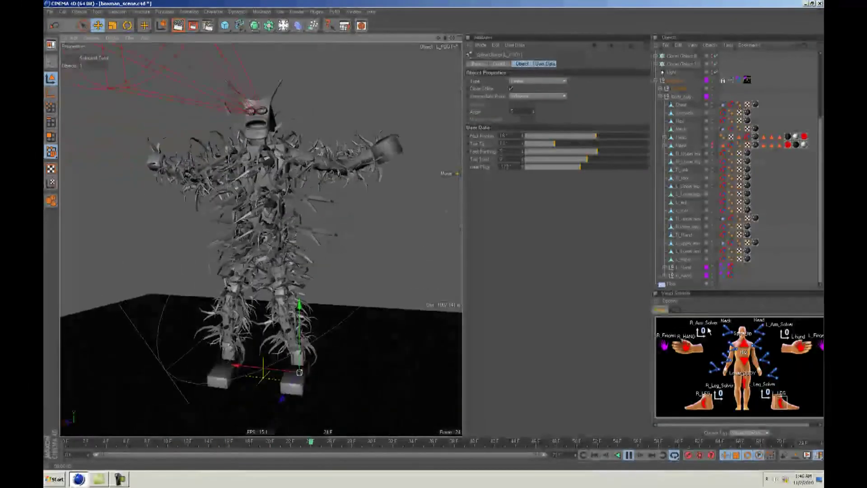
left_click(744, 383)
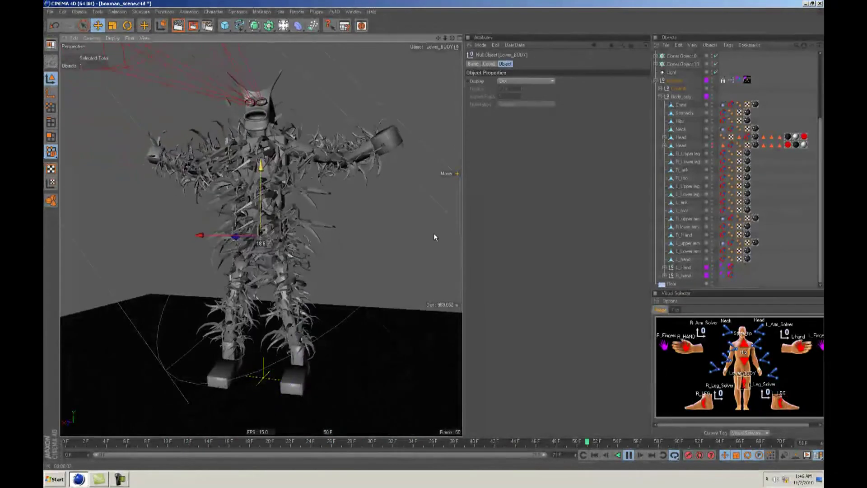
left_click_drag(339, 226, 431, 232, "alt")
left_click(337, 216)
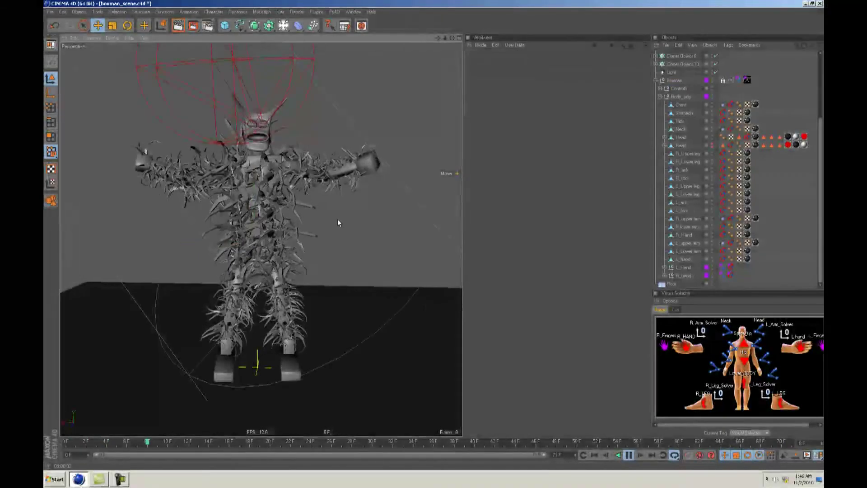
- Move the neck control, inspect the spiked character from all sides during playback, and stop the animation
left_click(743, 345)
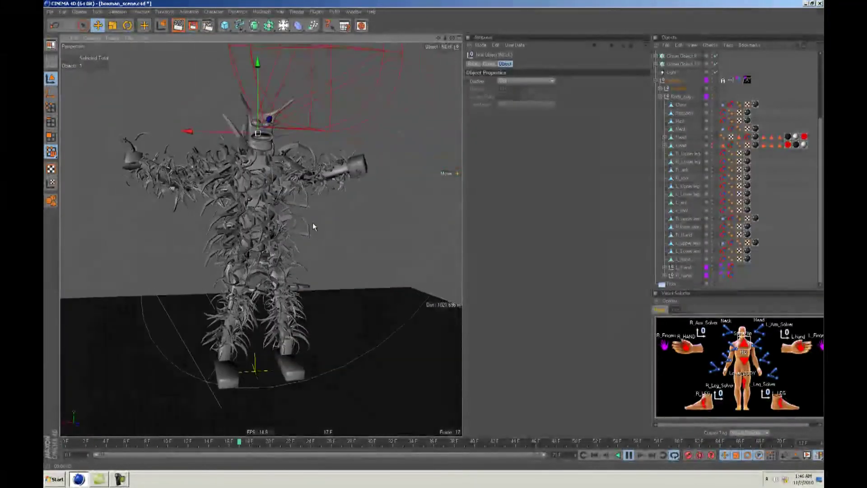
left_click_drag(224, 203, 442, 232, "alt")
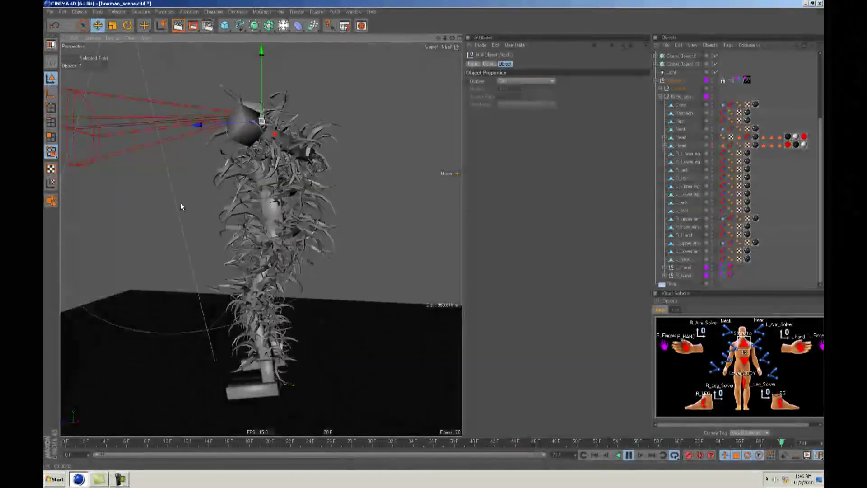
left_click_drag(201, 209, 441, 238, "alt")
left_click_drag(318, 227, 439, 237, "alt")
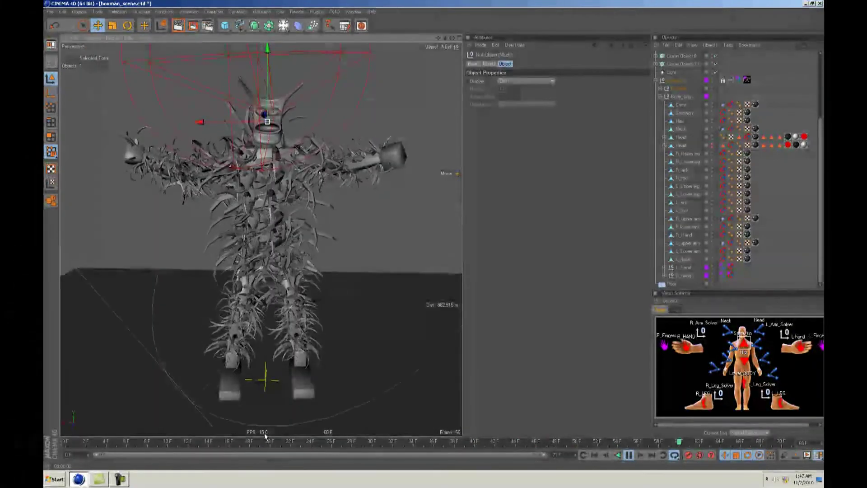
key("F8")
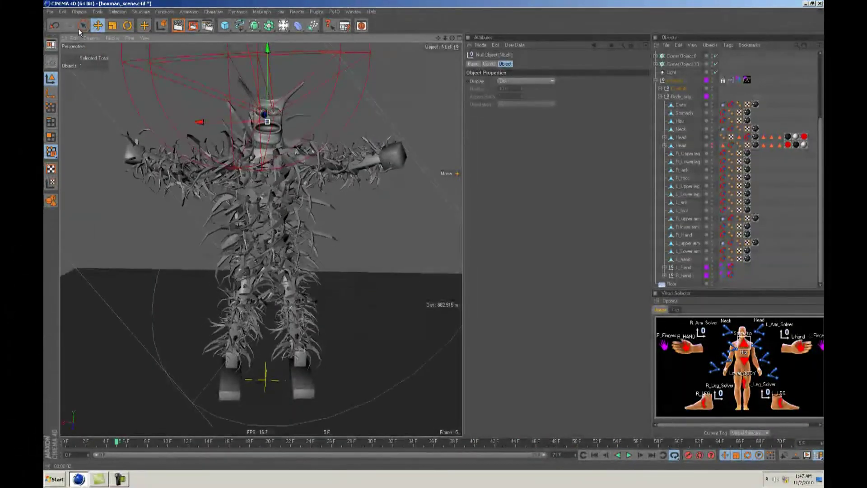
- Disable Use Generators to check playback without the cloned spikes, and enable it again
left_click(63, 12)
left_click(81, 123)
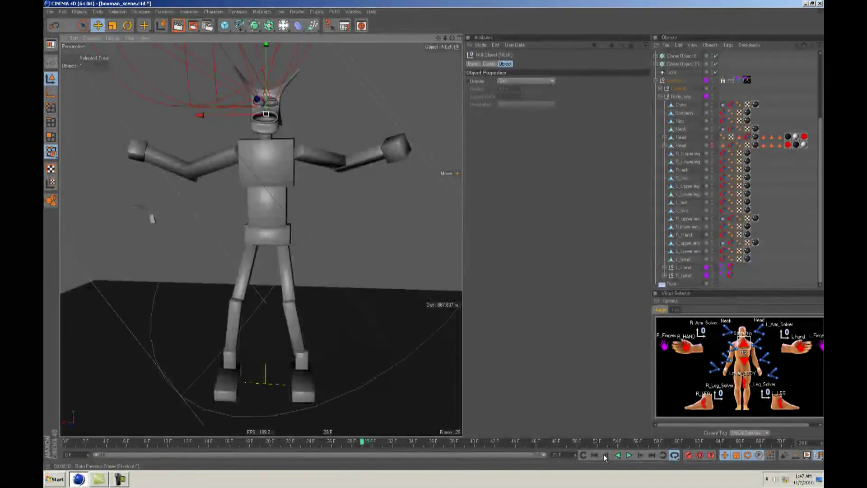
left_click(62, 12)
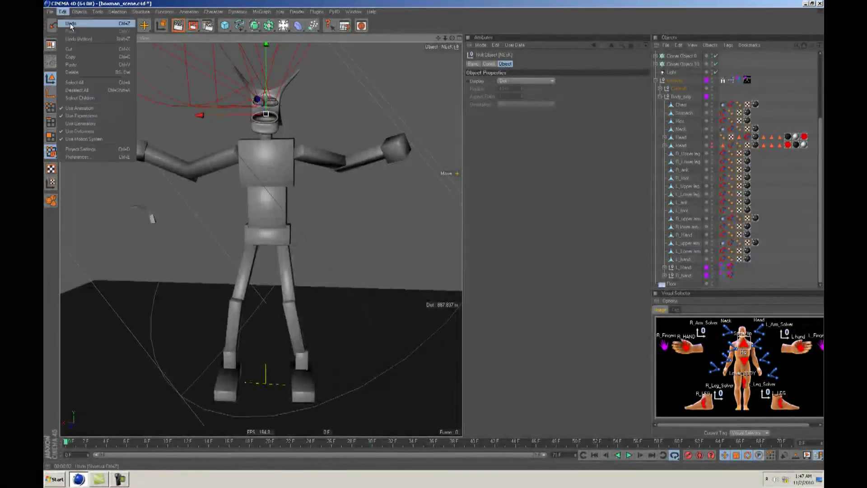
left_click(75, 131)
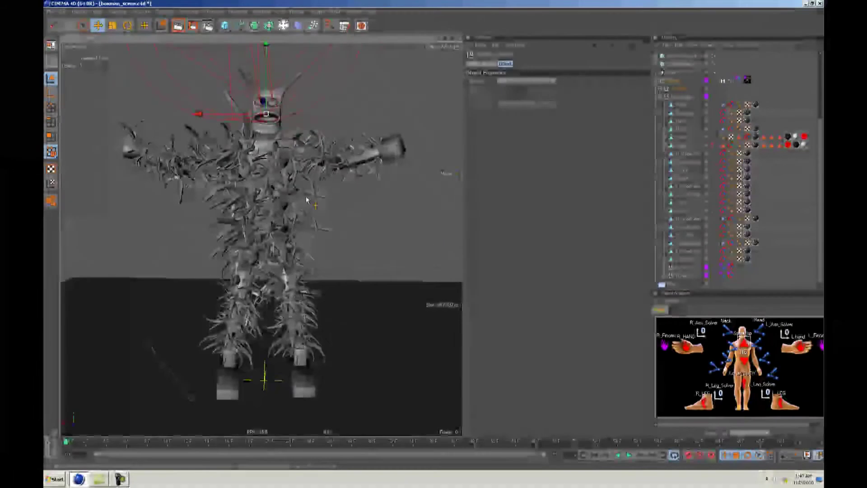
- Render the view with Use Generators disabled, clear the preview, and enable the generators again
left_click(62, 11)
left_click(75, 123)
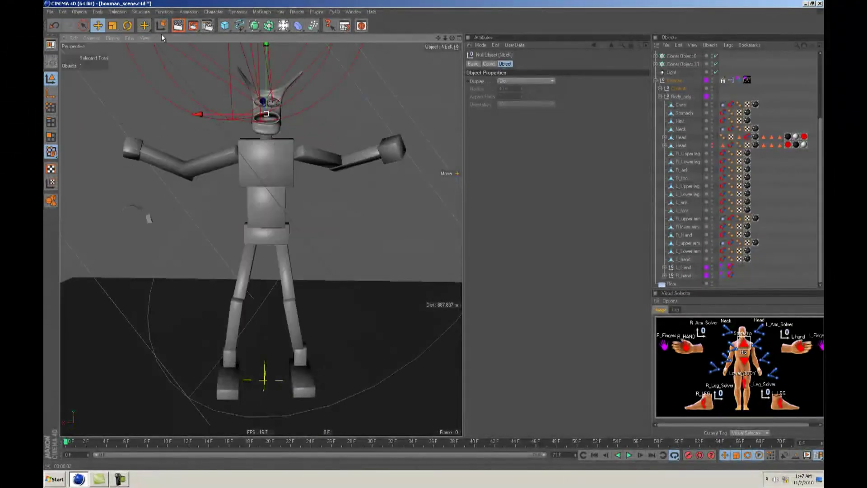
key("ctrl+r")
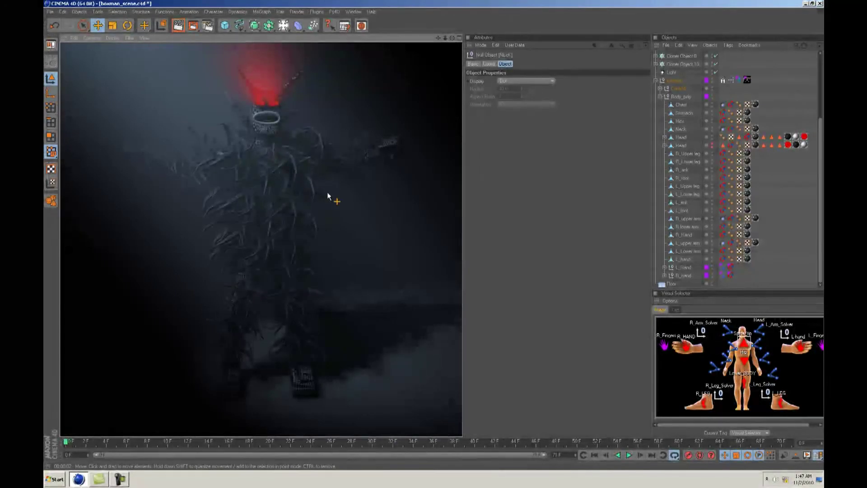
mouse_move(341, 206)
left_mouse_down("alt")
mouse_move(428, 232)
mouse_move(97, 74)
mouse_move(448, 237)
mouse_move(435, 235)
left_mouse_up("alt")
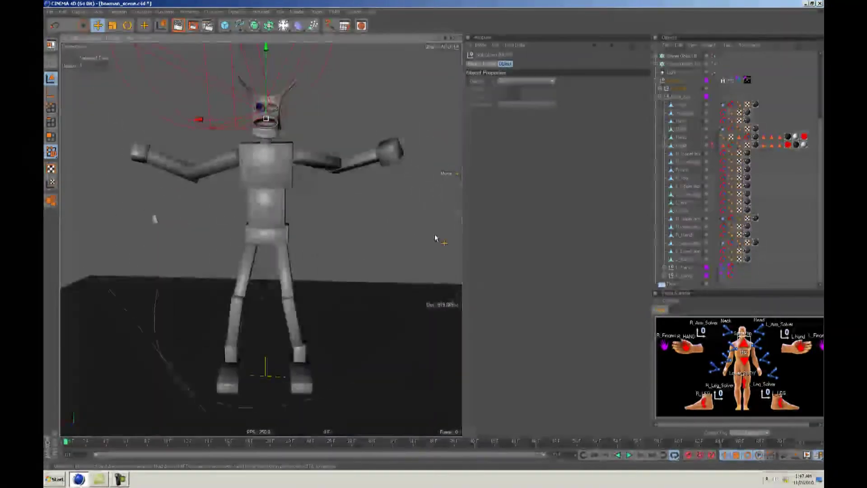
left_click(62, 12)
left_click(80, 124)
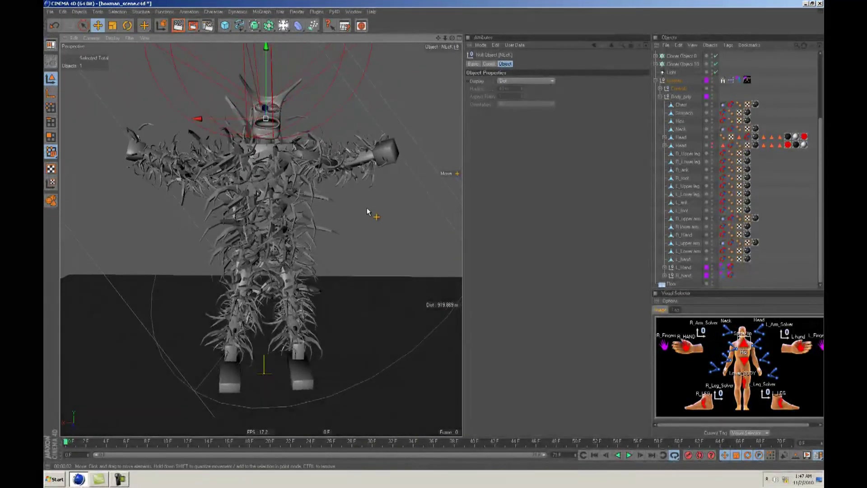
- Select the L_hand box at the end of the character's raised left arm
left_click_drag(364, 213, 435, 235, "alt")
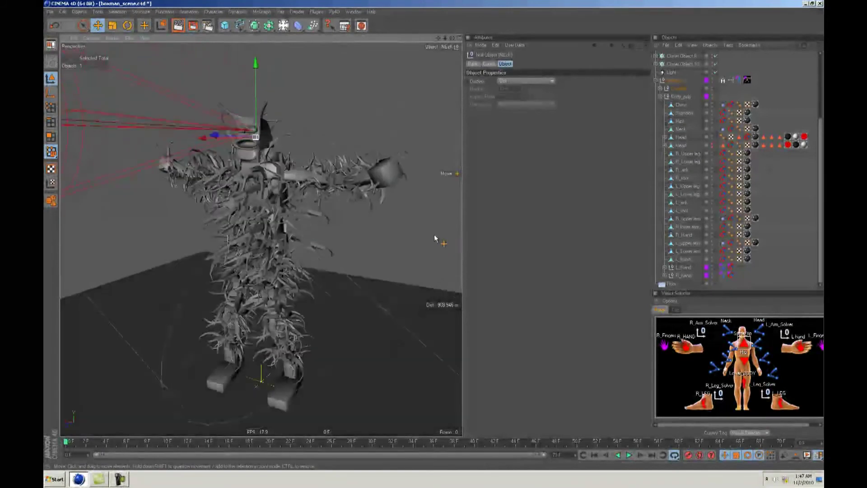
middle_click_drag(359, 199, 361, 201, "alt")
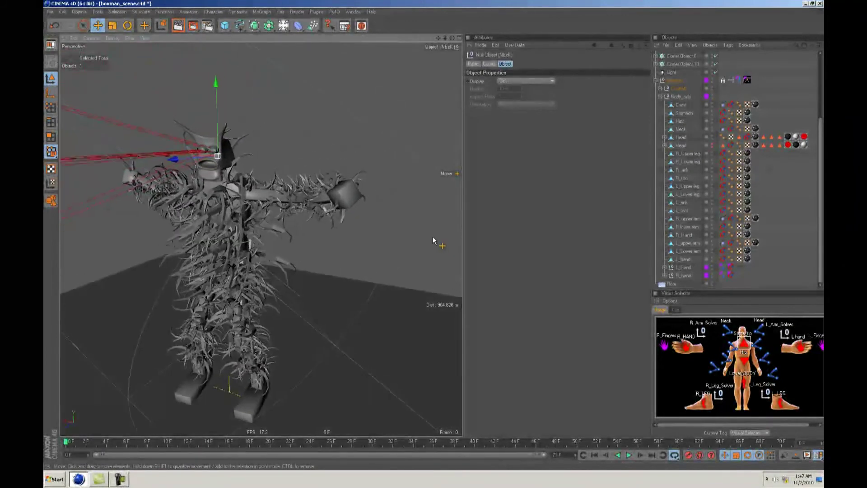
middle_click_drag(432, 241, 345, 203, "alt")
right_click_drag(345, 204, 429, 240, "alt")
middle_click_drag(429, 239, 387, 237, "alt")
left_click(334, 213)
left_click_drag(366, 222, 435, 238, "alt")
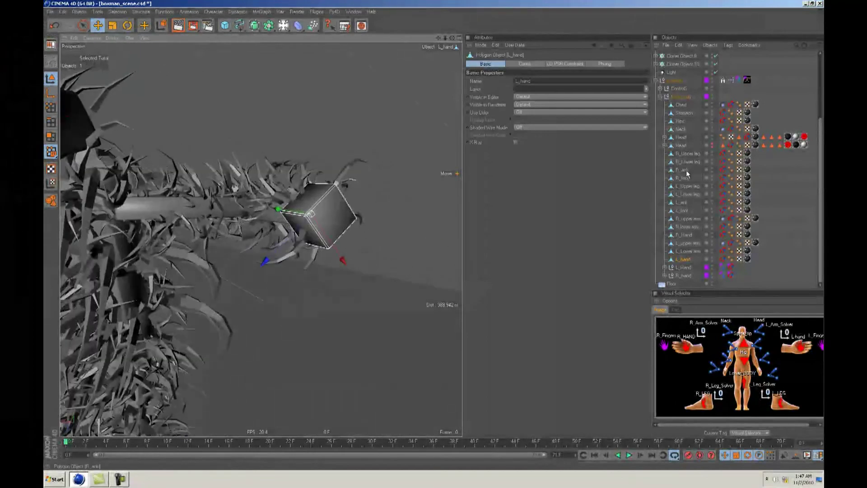
- Add a HyperNURBS object and place it inside the Body_poly group above the right upper arm
left_click(256, 28)
scroll(689, 76, "up", 4)
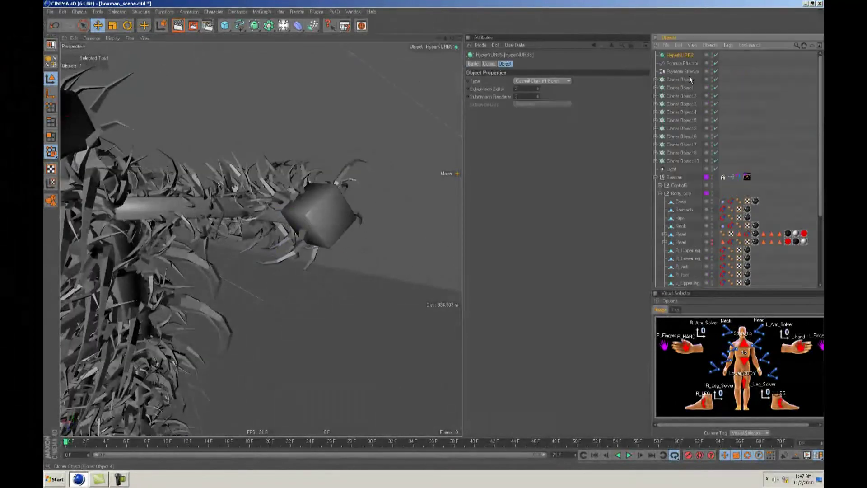
left_click_drag(676, 55, 686, 289)
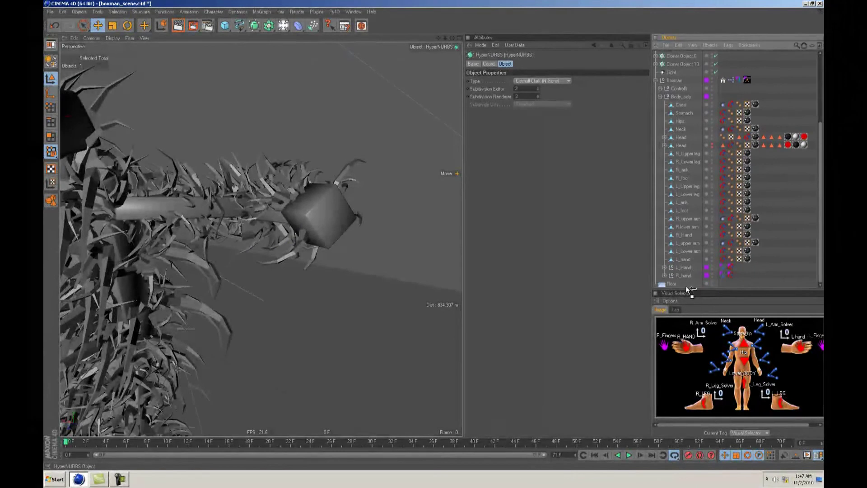
left_click_drag(685, 216, 685, 216)
left_click(685, 217)
left_click(685, 225)
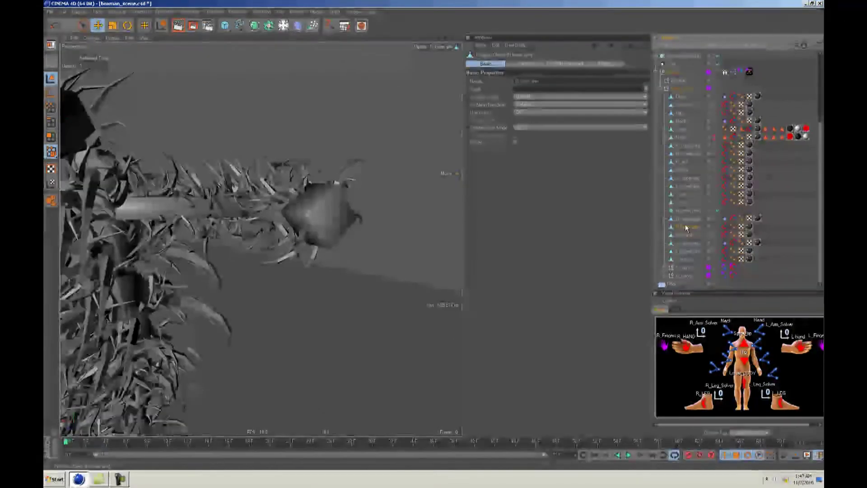
- Make L_hand a child of the HyperNURBS object to smooth the hand
left_click(333, 224)
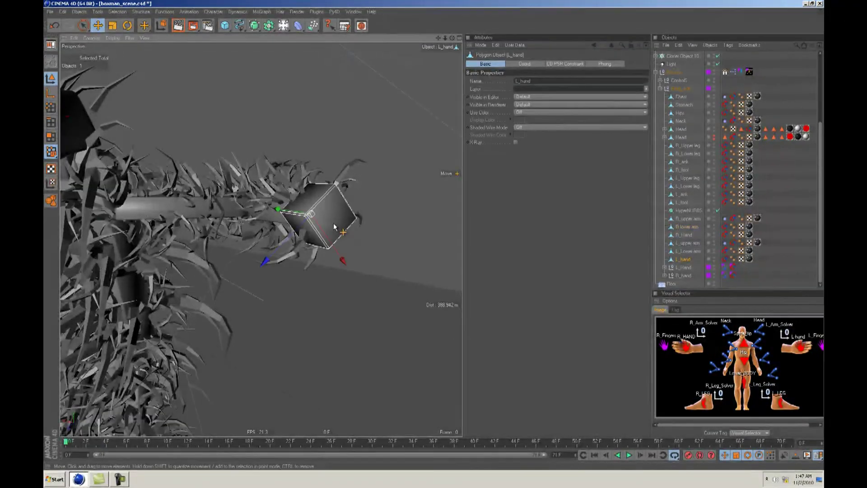
left_click(683, 261)
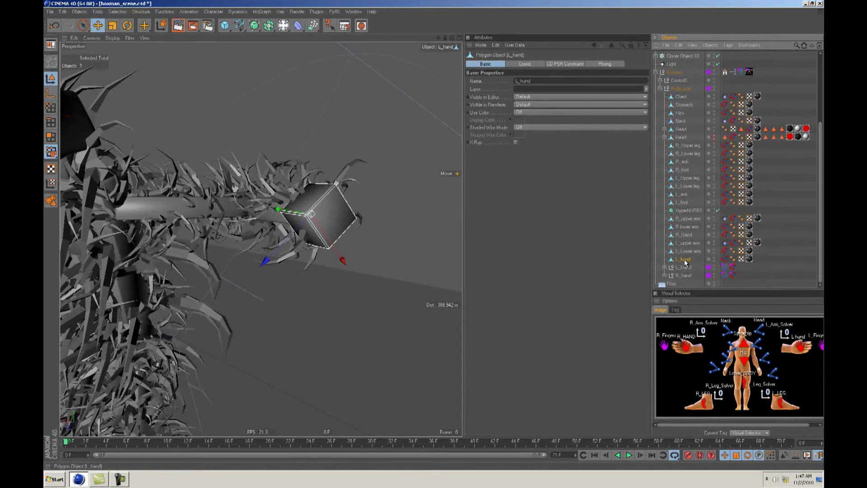
left_click_drag(683, 210, 682, 209)
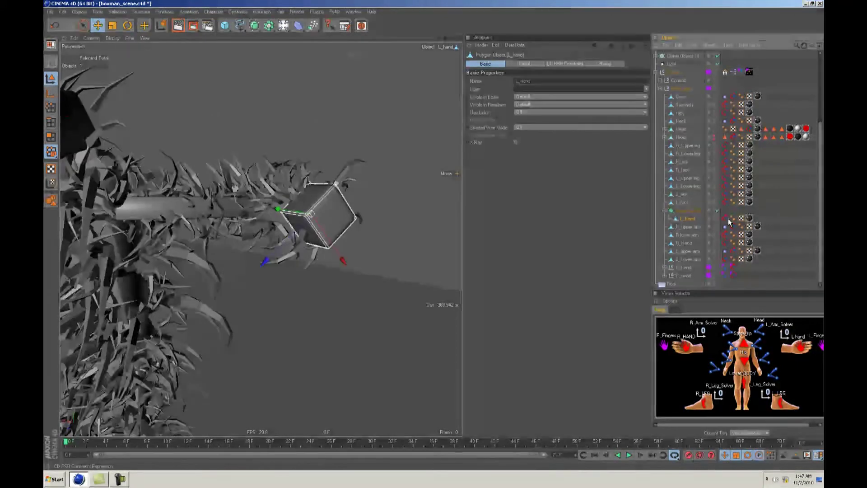
left_click(682, 212)
left_click(687, 218)
left_click_drag(431, 238, 434, 239, "alt")
right_click_drag(434, 238, 443, 239, "alt")
- In polygon mode, select L_hand's outer end face with its two adjoining side faces and scale them to widen the hand
left_click(689, 221)
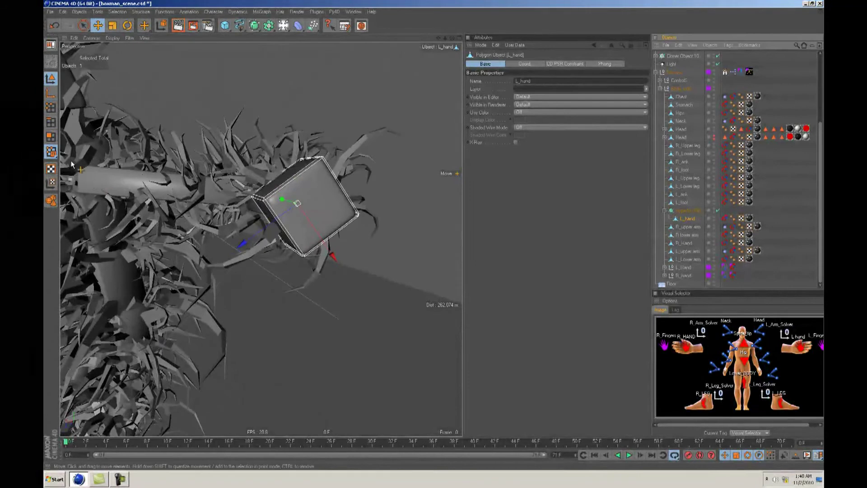
left_click(59, 143)
left_click_drag(436, 238, 431, 238, "alt")
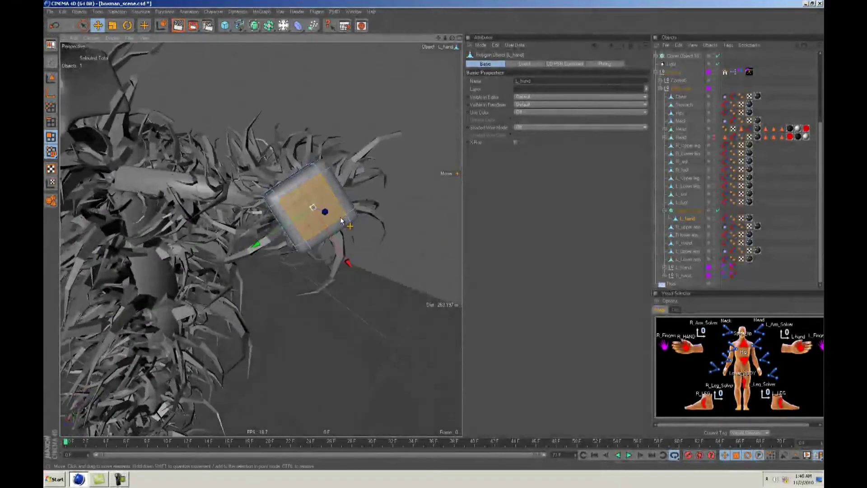
left_click(294, 185, "shift")
left_click(313, 239, "shift")
left_click_drag(431, 235, 334, 245, "alt")
key("t")
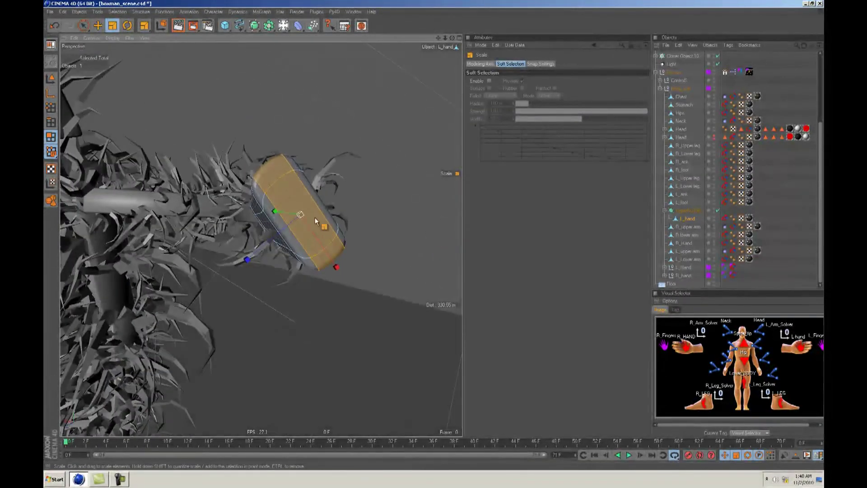
- Select only L_hand's outer end face and set the Knife tool to Line mode
left_click(319, 224)
left_click(335, 249)
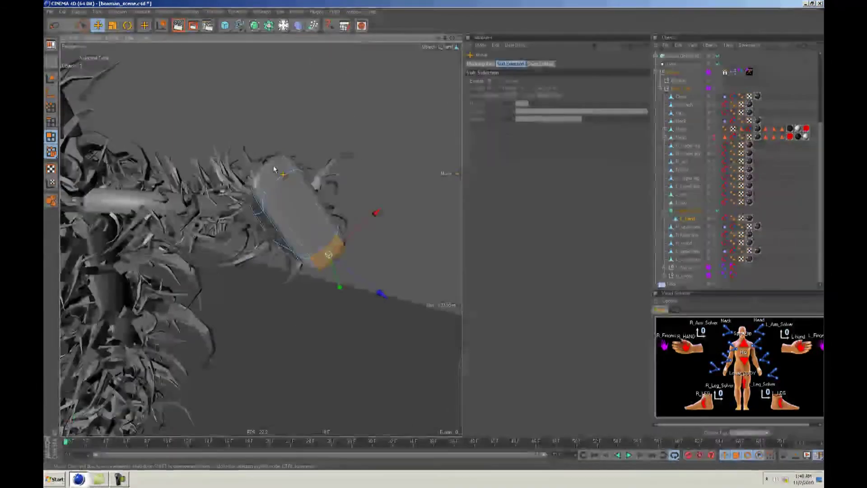
left_click(293, 212)
left_click_drag(307, 235, 436, 235, "alt")
right_click_drag(307, 235, 425, 240, "alt")
middle_click_drag(426, 239, 432, 235, "alt")
key("k")
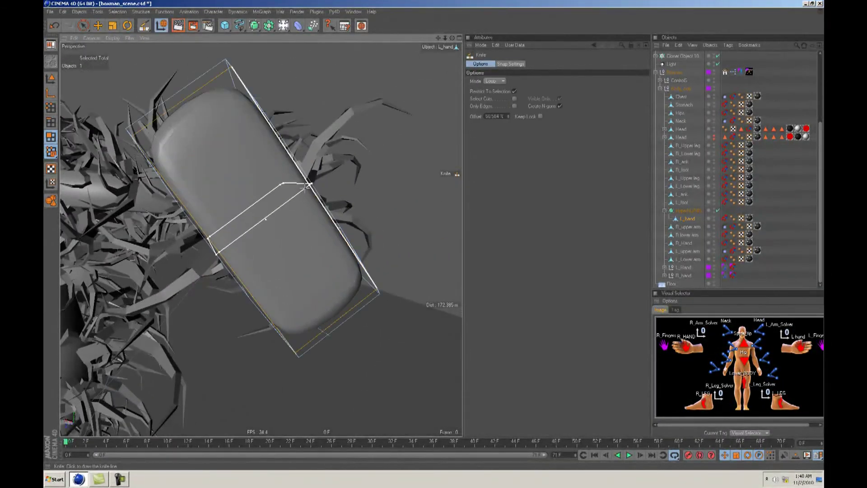
left_click(498, 81)
left_click(492, 89)
- Try to divide the hand's end face with straight knife cuts across its width
mouse_move(283, 151)
left_mouse_down("alt")
mouse_move(435, 234)
mouse_move(287, 143)
mouse_move(189, 212)
left_mouse_up("alt")
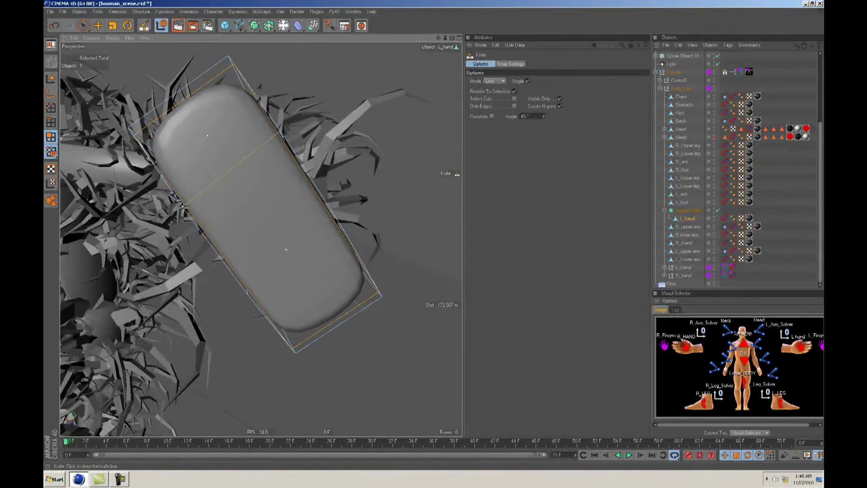
mouse_move(321, 199)
left_mouse_down()
mouse_move(231, 275)
mouse_move(437, 235)
mouse_move(289, 262)
left_mouse_up()
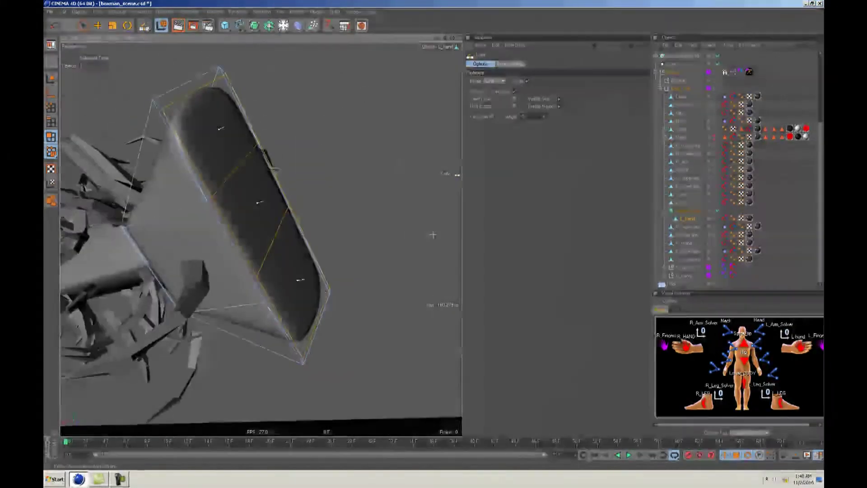
left_click_drag(191, 207, 434, 235, "alt")
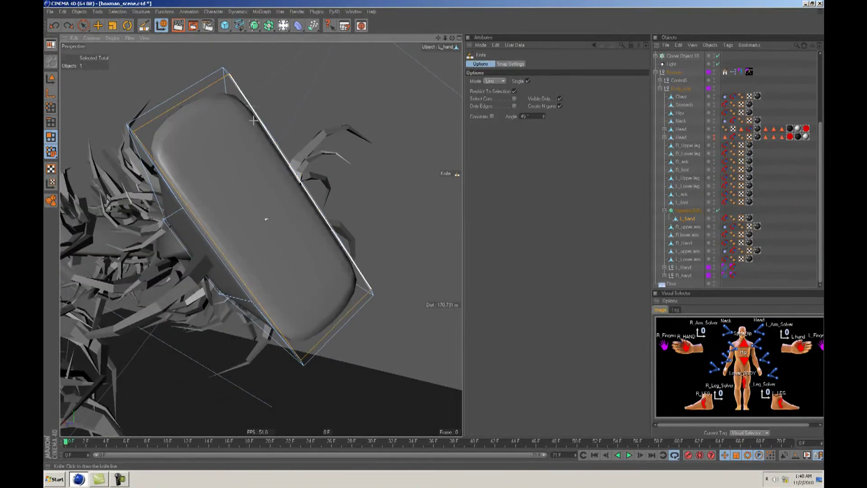
- Cut three straight knife lines across the hand's end face to divide it into four finger sections
left_click_drag(258, 120, 172, 184)
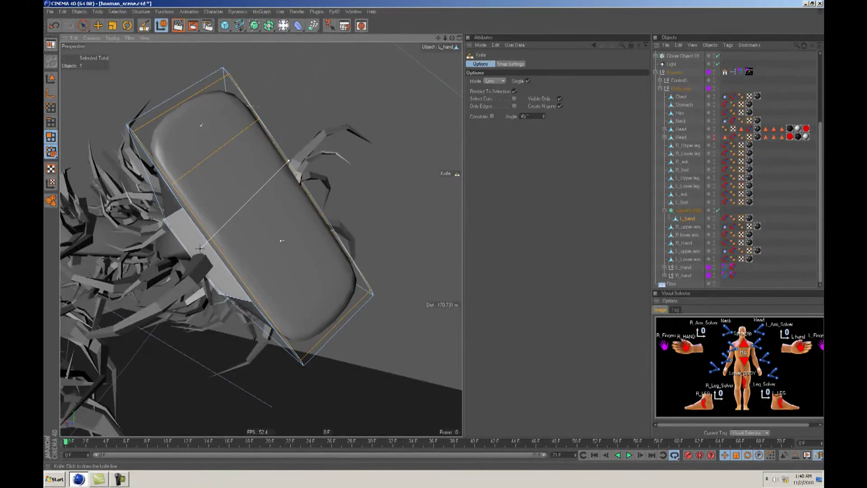
left_click_drag(213, 242, 214, 241)
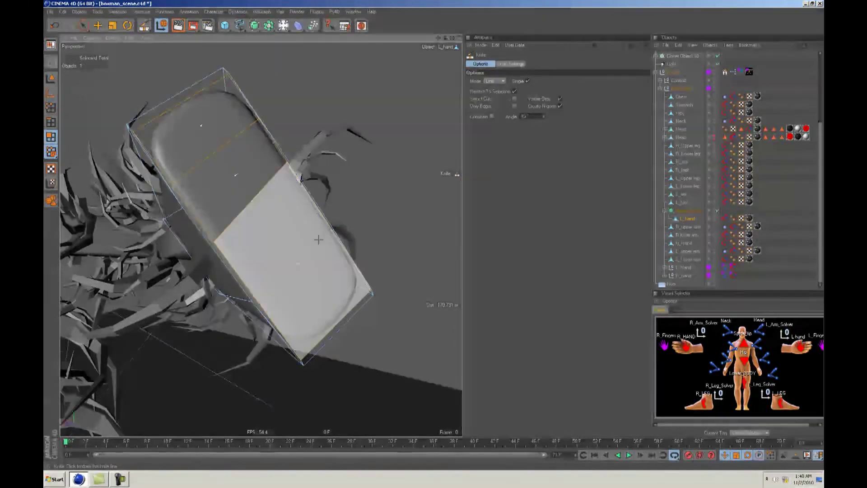
left_click_drag(322, 213, 288, 259)
left_click_drag(266, 291, 257, 300)
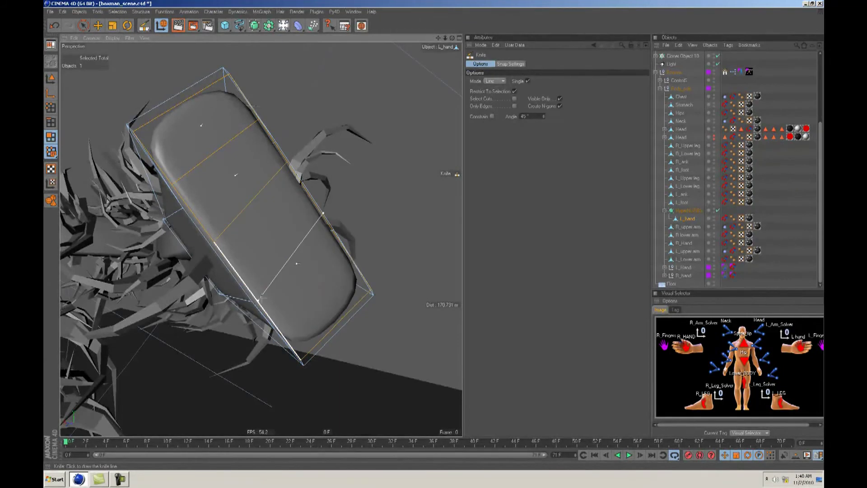
left_click_drag(409, 222, 432, 235, "alt")
- Select the four adjacent faces on the outer end of the hand
key("e")
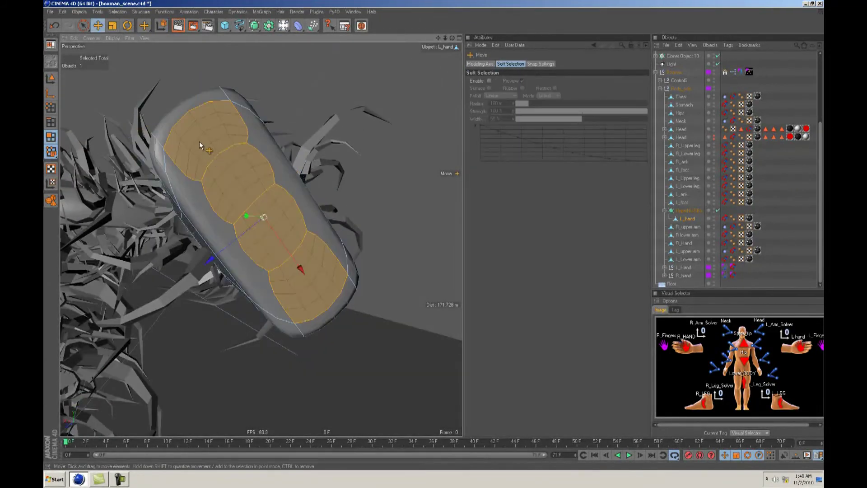
left_click(199, 142)
left_click(224, 181, "shift")
left_click(261, 225, "shift")
left_click_drag(313, 279, 434, 239, "alt")
left_click_drag(211, 220, 303, 211)
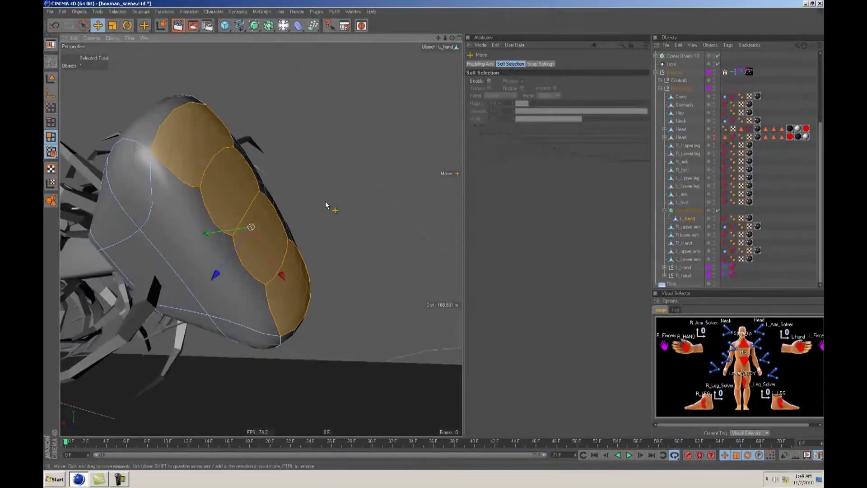
- Extrude the four selected end faces outward to form four separate fingers
left_click_drag(396, 174, 434, 239)
right_click_drag(435, 239, 432, 240, "alt")
mouse_move(431, 240)
left_mouse_down("alt")
mouse_move(202, 244)
mouse_move(434, 238)
left_mouse_up("alt")
right_click_drag(434, 238, 438, 238, "alt")
mouse_move(438, 238)
left_mouse_down("alt")
mouse_move(239, 256)
mouse_move(432, 238)
left_mouse_up("alt")
key("d")
left_click_drag(233, 264, 271, 237, "alt")
right_click_drag(270, 238, 407, 236, "alt")
left_click_drag(407, 236, 451, 236, "alt")
middle_click_drag(451, 235, 383, 236, "alt")
right_click_drag(383, 236, 479, 236, "alt")
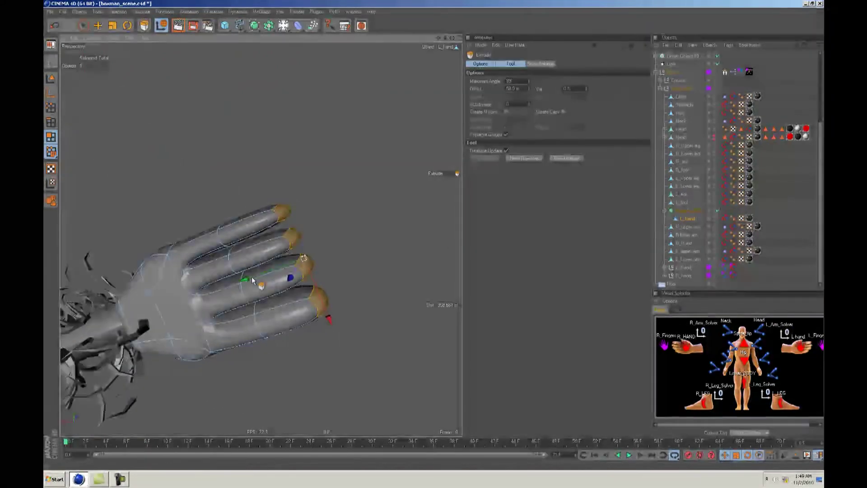
- Move the individual fingertip faces sideways to spread the fingers apart
key("e")
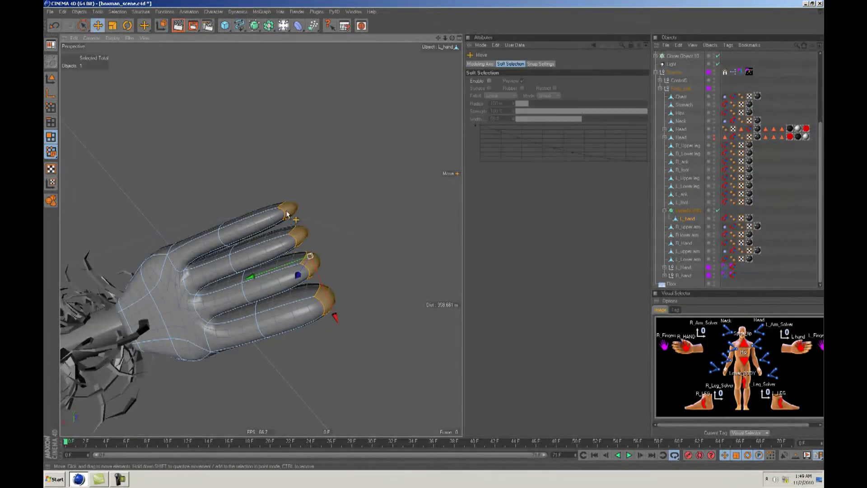
left_click(288, 215)
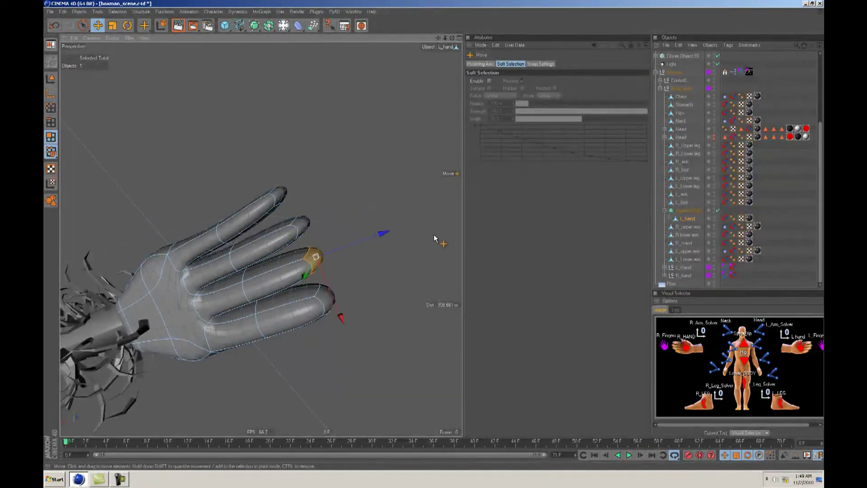
left_click(323, 304)
left_click(331, 306)
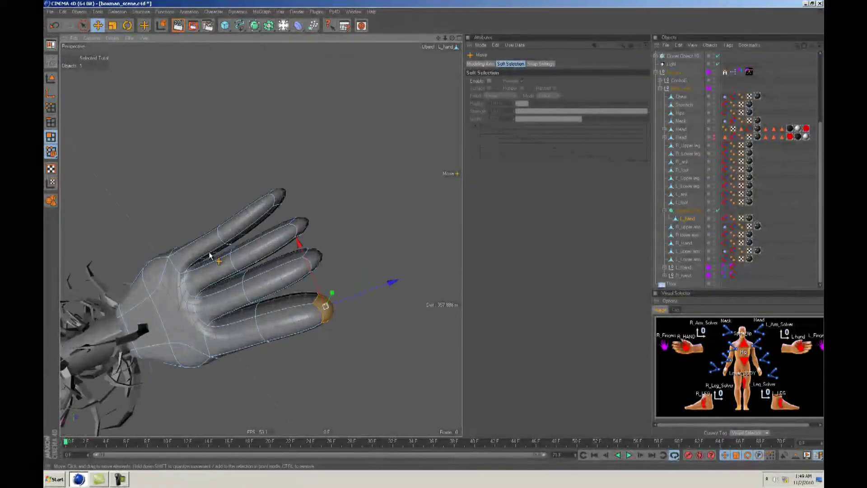
- Select all four fingertip faces and extrude them outward to lengthen the fingers
left_click_drag(280, 248, 274, 200, "alt")
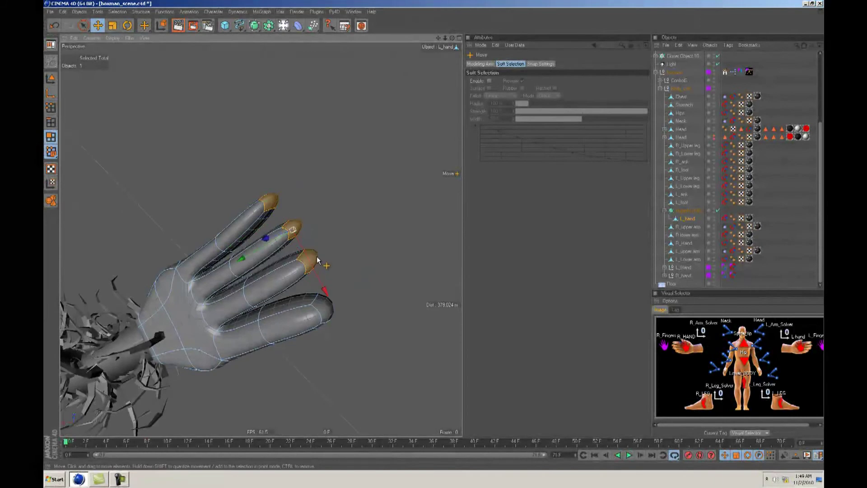
left_click(328, 308, "shift")
key("d")
left_click_drag(322, 401, 446, 231)
- Extrude a thumb from the side of the palm, adjusting its tip with the Scale and Move tools
key("t")
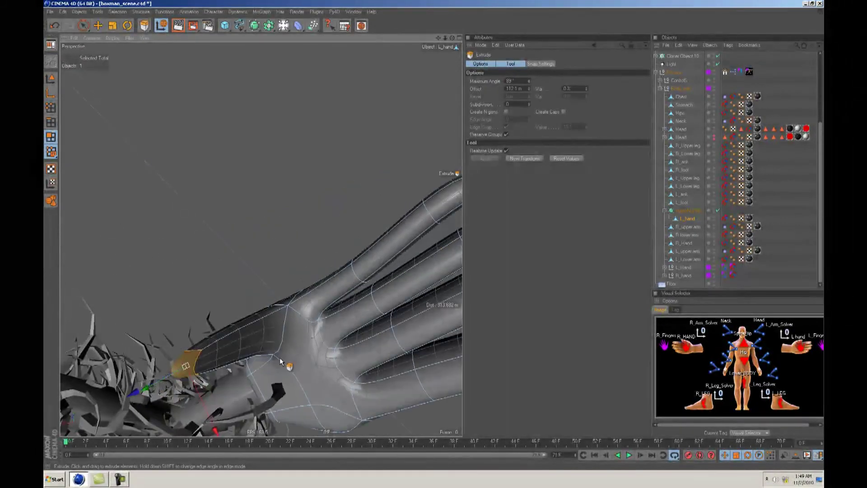
key("e")
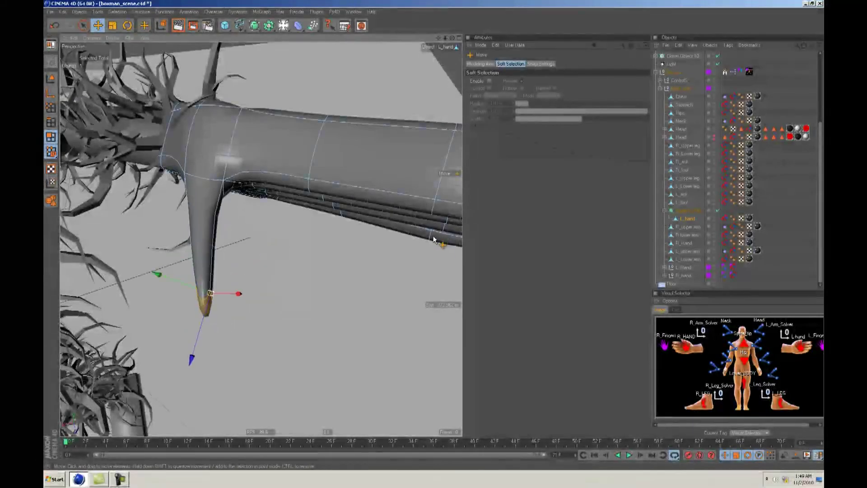
key("t")
key("e")
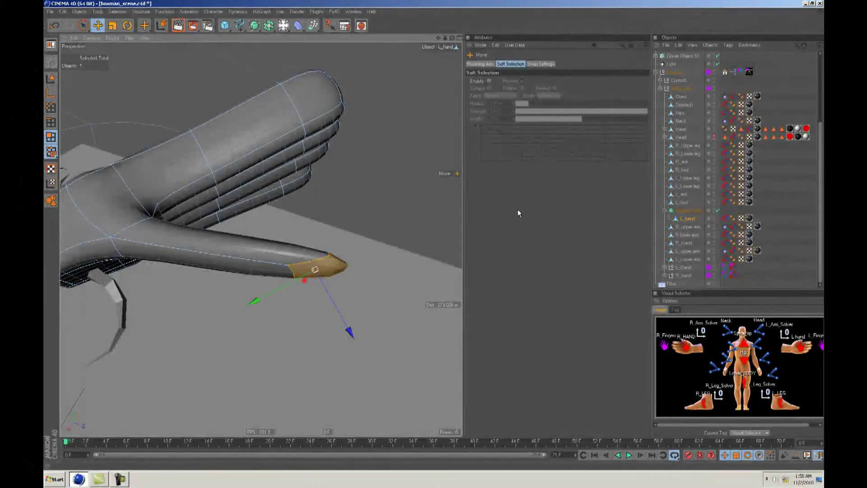
- Try to add a cut around the thumb with the Knife in Loop mode
key("k")
left_click(501, 81)
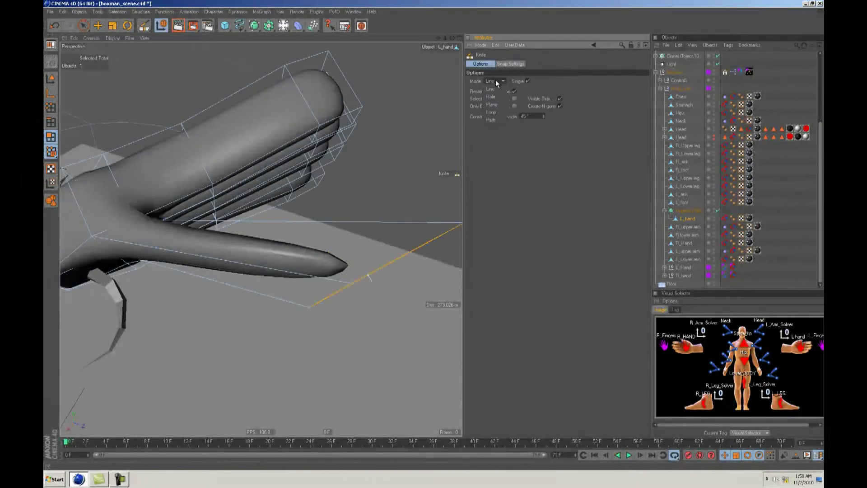
left_click(492, 113)
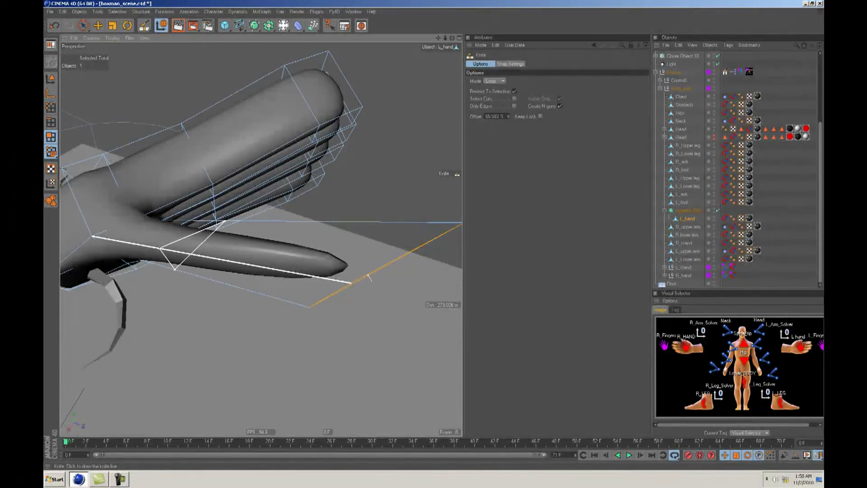
left_click_drag(181, 252, 209, 255, "alt")
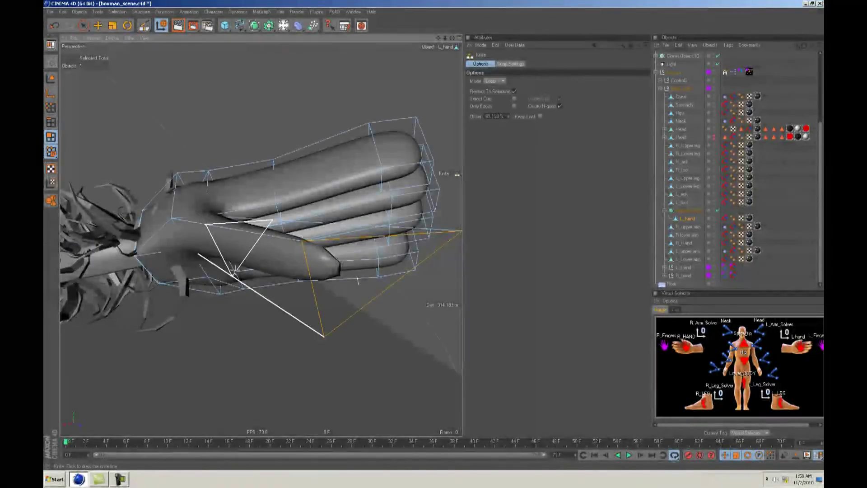
left_click_drag(281, 284, 297, 260, "alt")
- Switch the Knife to Line mode and cut straight across the thumb midway along its length
left_click(497, 81)
left_click(498, 94)
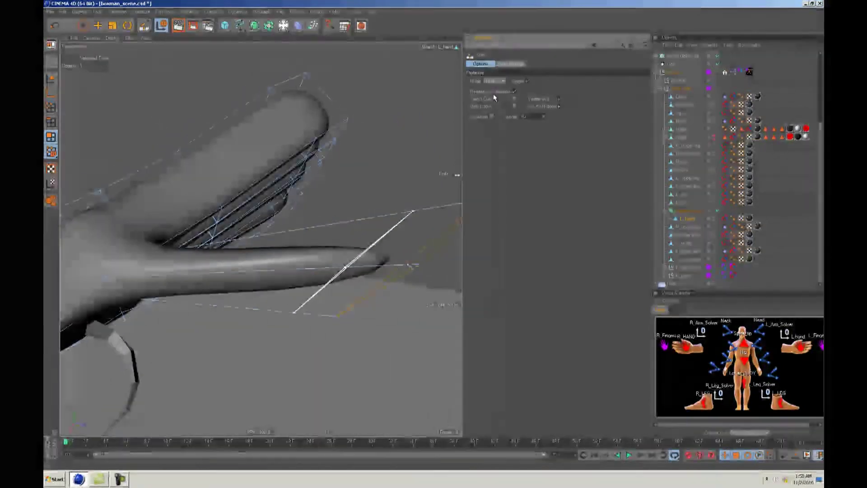
left_click_drag(279, 219, 266, 348)
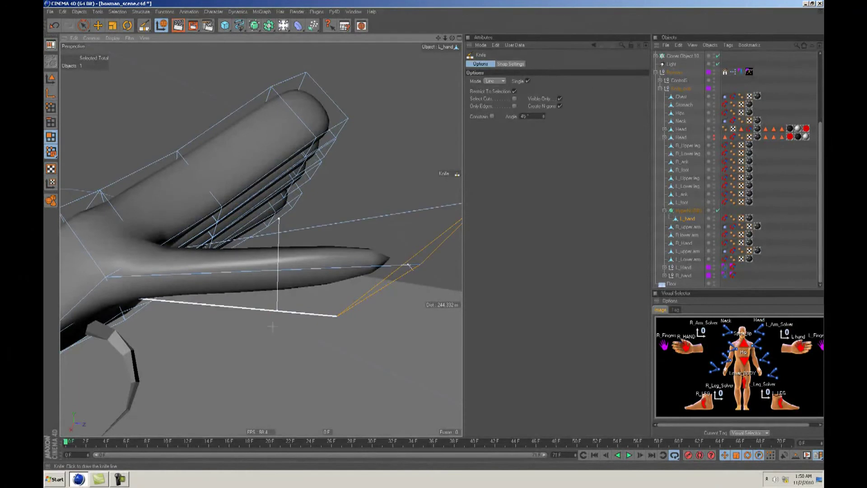
left_click_drag(284, 222, 334, 269)
- Move and scale the thumb's polygons to thicken and reshape the thumb
key("e")
mouse_move(434, 239)
left_mouse_down("alt")
mouse_move(420, 241)
mouse_move(439, 235)
left_mouse_up("alt")
left_click_drag(334, 309, 434, 237)
key("t")
right_click_drag(434, 237, 437, 235, "alt")
left_click_drag(437, 235, 340, 268, "alt")
left_click_drag(434, 237, 348, 291, "alt")
scroll(394, 317, "down", 5)
mouse_move(434, 236)
right_mouse_down("alt")
mouse_move(479, 235)
mouse_move(433, 236)
right_mouse_up("alt")
left_click_drag(433, 237, 437, 235, "alt")
right_click_drag(436, 235, 437, 236, "alt")
left_click_drag(437, 235, 436, 235, "alt")
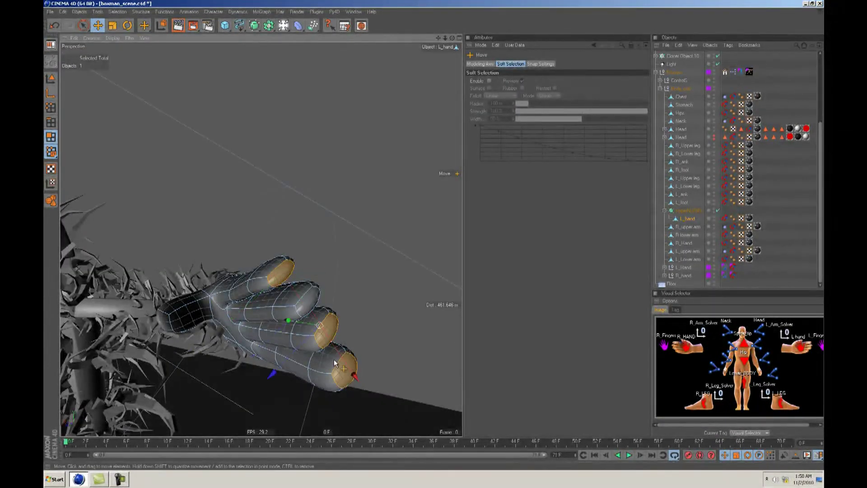
- Select the end faces of the four fingers, leaving the thumb tip out of the selection
left_click_drag(318, 306, 306, 314, "alt")
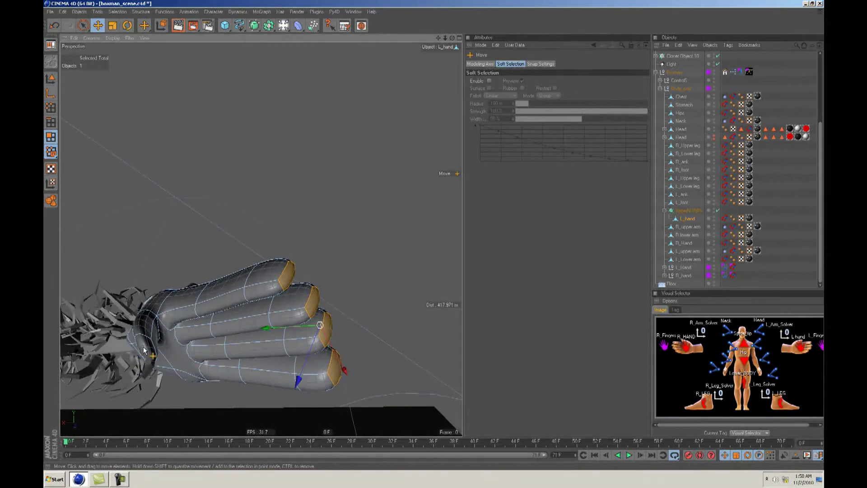
left_click_drag(176, 345, 435, 236, "alt")
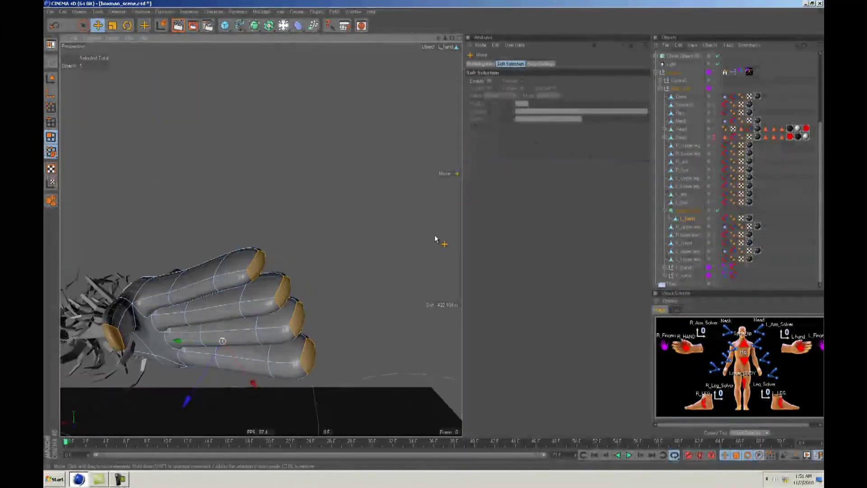
left_click(268, 272)
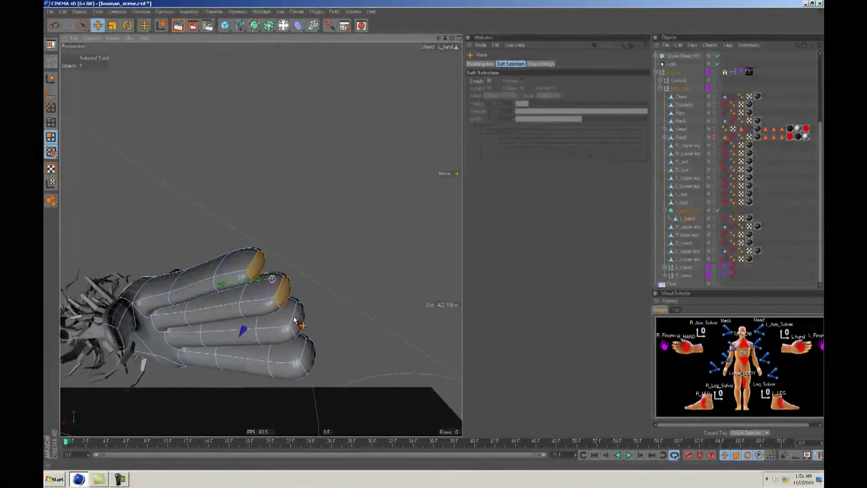
left_click_drag(311, 359, 433, 234, "shift")
key("ctrl+z")
left_click_drag(355, 320, 428, 234, "alt")
- Inner-extrude the four selected fingertip faces and extrude them outward
key("i")
left_click_drag(358, 317, 434, 235)
key("d")
mouse_move(330, 304)
left_mouse_down()
mouse_move(440, 234)
mouse_move(318, 313)
left_mouse_up()
- Scale each of the four fingertip faces down to a point to form claws
left_click(262, 237)
key("t")
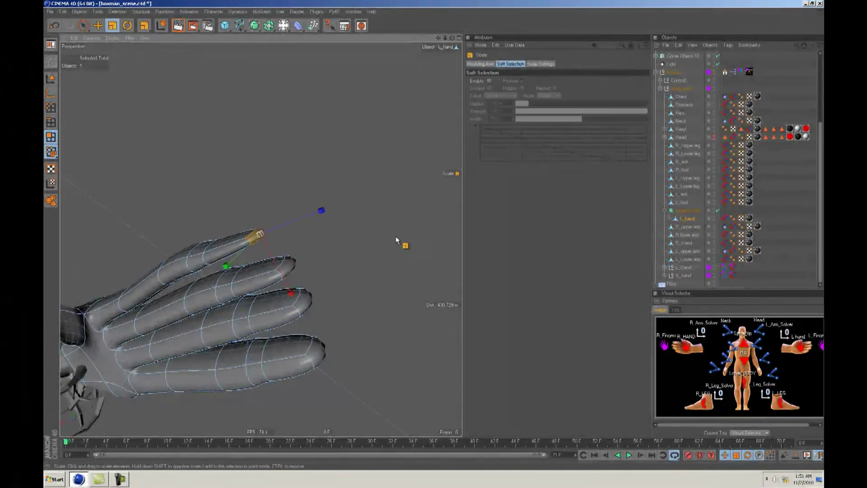
left_click(285, 266)
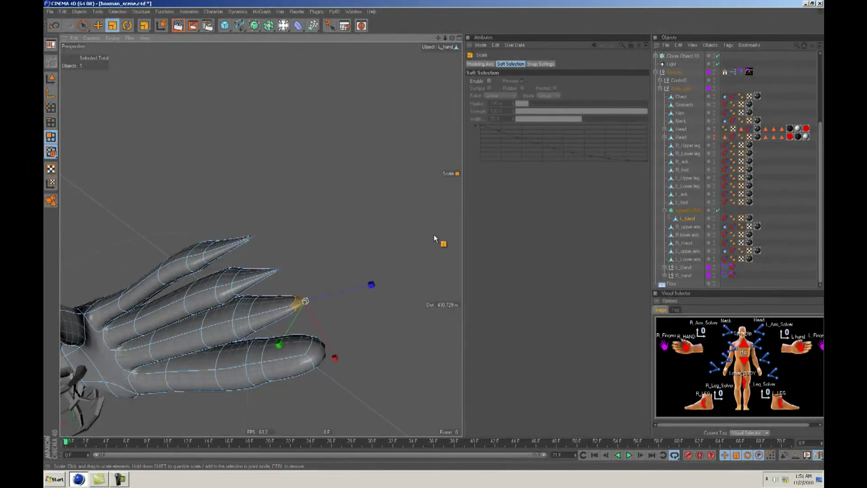
left_click_drag(432, 235, 430, 235)
left_click(318, 350)
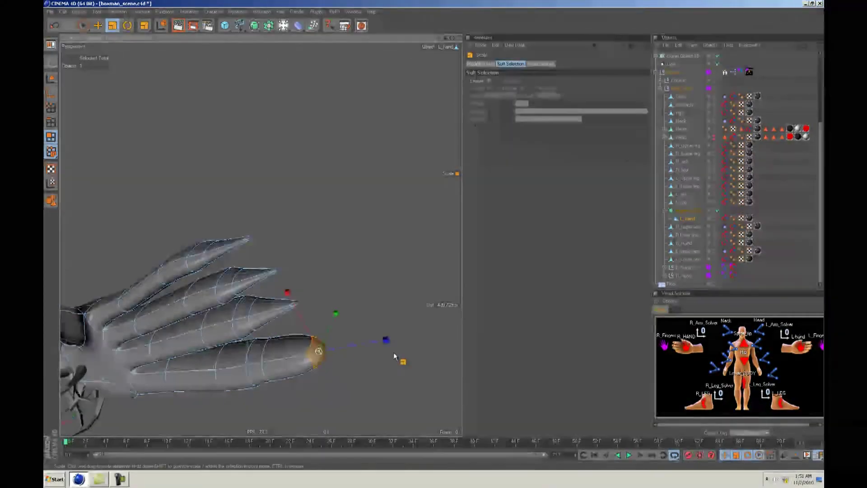
left_click_drag(368, 362, 353, 359, "alt")
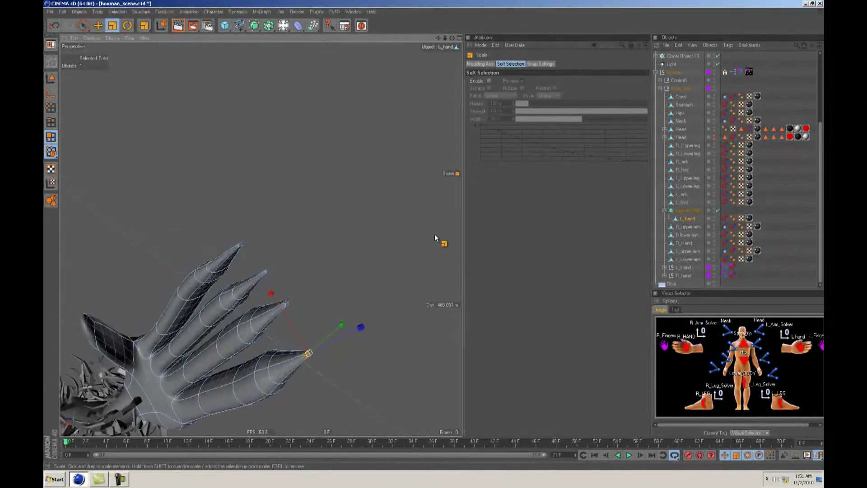
- Try to extrude and scale the thumb's end face into a claw, undoing the changes
middle_click_drag(354, 360, 424, 310, "alt")
left_click_drag(208, 298, 254, 285, "alt")
key("d")
key("t")
mouse_move(433, 233)
left_mouse_down()
mouse_move(425, 239)
mouse_move(434, 234)
left_mouse_up()
mouse_move(433, 234)
left_mouse_down("alt")
mouse_move(424, 232)
mouse_move(433, 234)
left_mouse_up("alt")
key("ctrl+z")
key("ctrl+z")
key("ctrl+z")
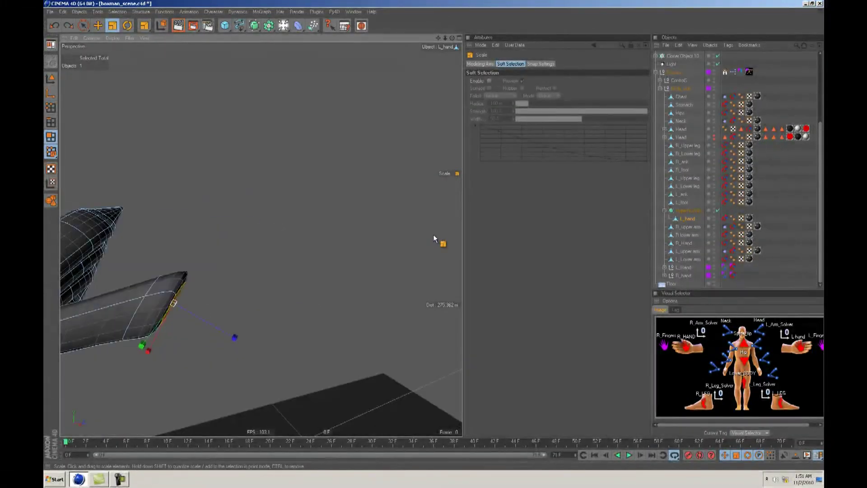
- Select the polygon near the thumb's tip and move it to adjust the thumb's shape
left_click_drag(223, 273, 434, 235, "alt")
middle_click_drag(244, 280, 434, 234, "alt")
scroll(244, 280, "down", 1)
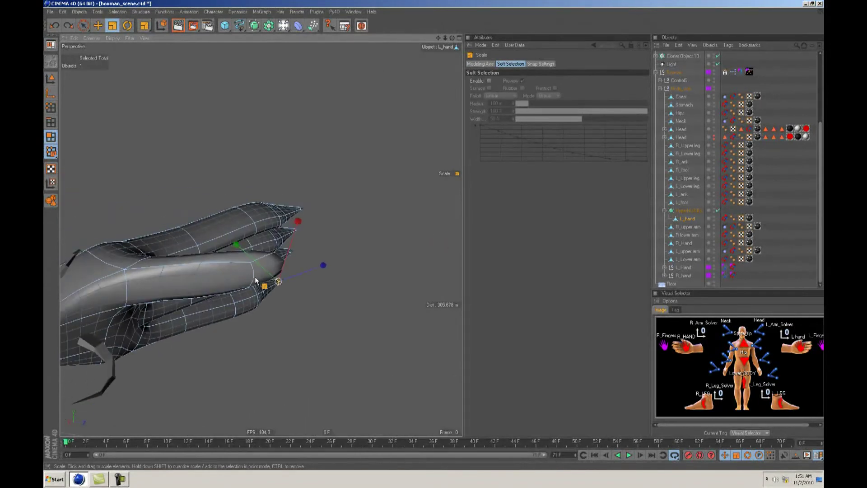
left_click(262, 279)
left_click_drag(212, 292, 426, 234)
left_click_drag(426, 235, 436, 238)
right_click_drag(436, 237, 426, 234, "alt")
left_click_drag(427, 234, 345, 291, "alt")
right_click_drag(345, 290, 511, 235, "alt")
left_click_drag(511, 234, 200, 304, "alt")
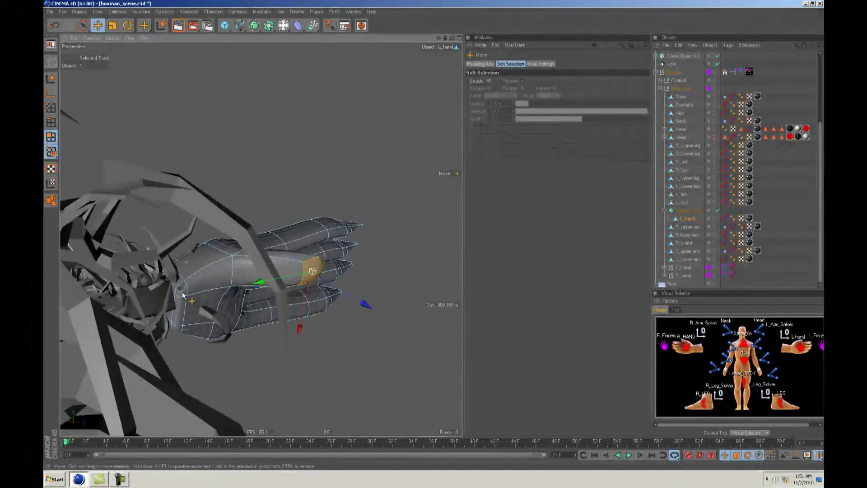
- Try a loop selection of the polygons at the left hand's wrist, then select a single polygon there
key("u")
key("l")
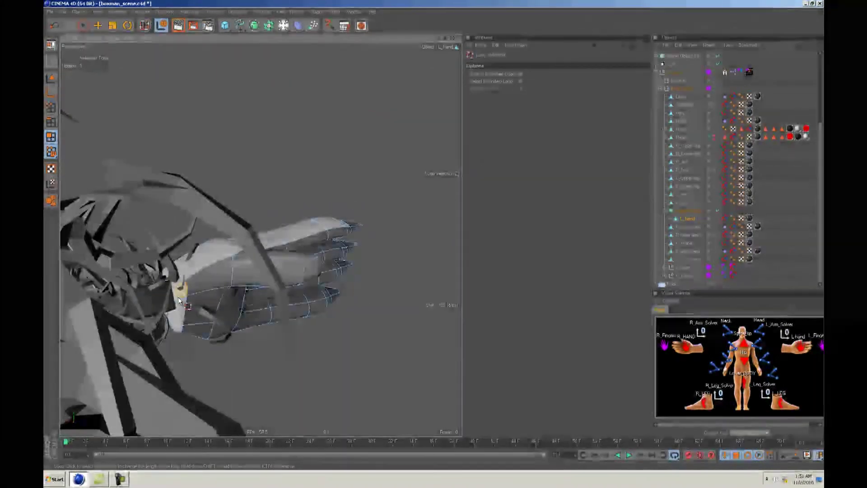
left_click(180, 292)
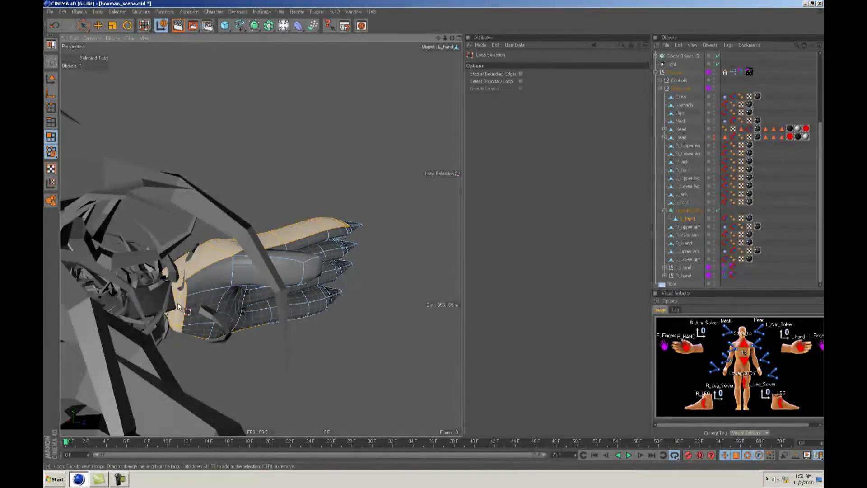
key("e")
left_click_drag(453, 247, 181, 306, "alt")
middle_click_drag(181, 305, 213, 316, "alt")
mouse_move(213, 316)
left_mouse_down("alt")
mouse_move(435, 238)
mouse_move(212, 317)
left_mouse_up("alt")
left_click(216, 319)
left_click_drag(445, 246, 431, 232, "alt")
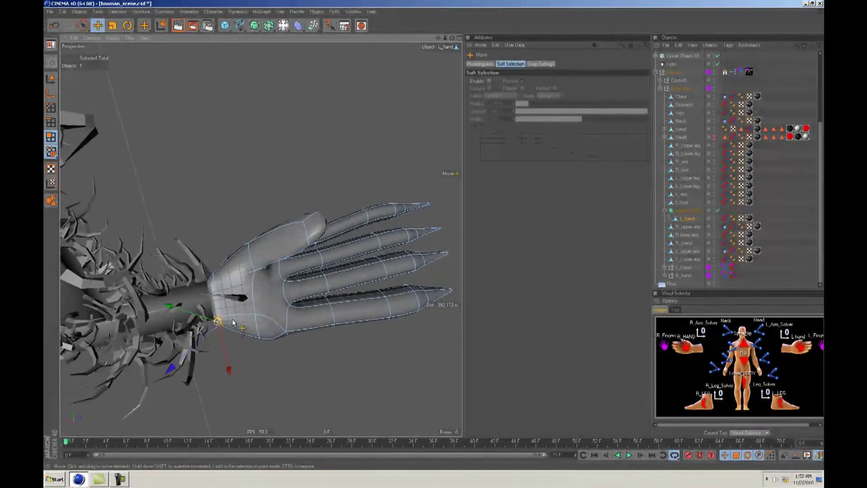
- Activate the Magnet tool and select all polygons of L_hand to adjust the wrist end where it meets the arm
key("v")
mouse_move(192, 321)
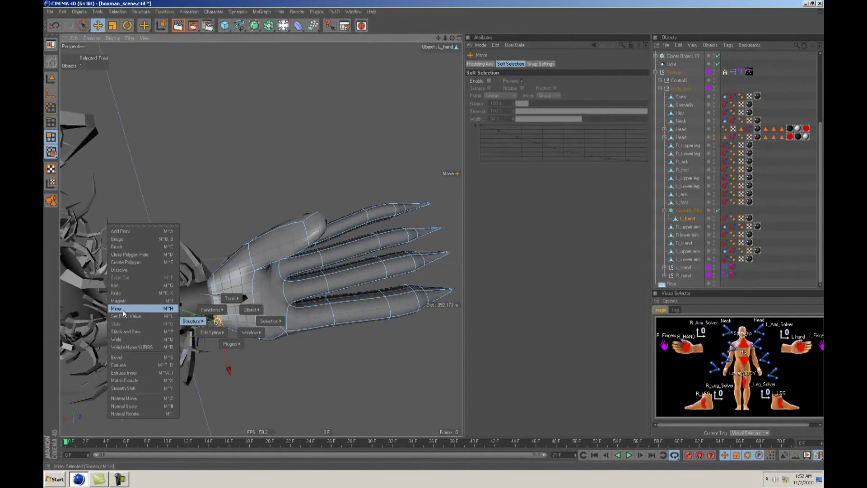
left_click(156, 301)
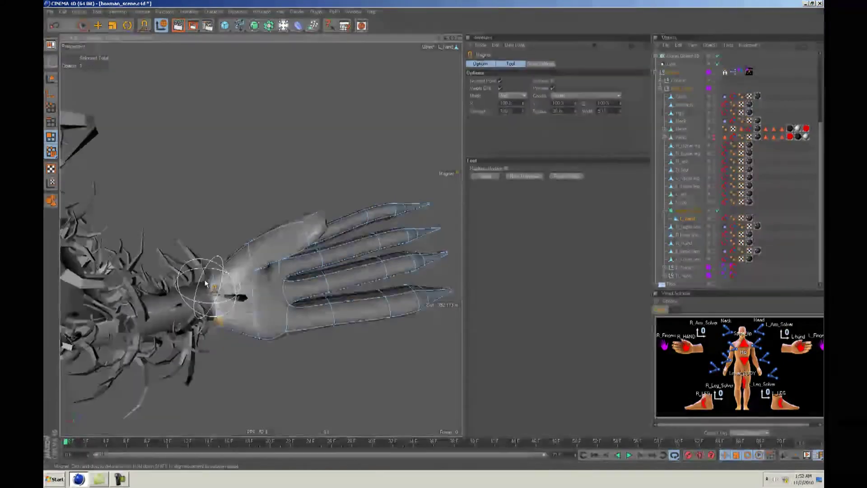
left_click(687, 219)
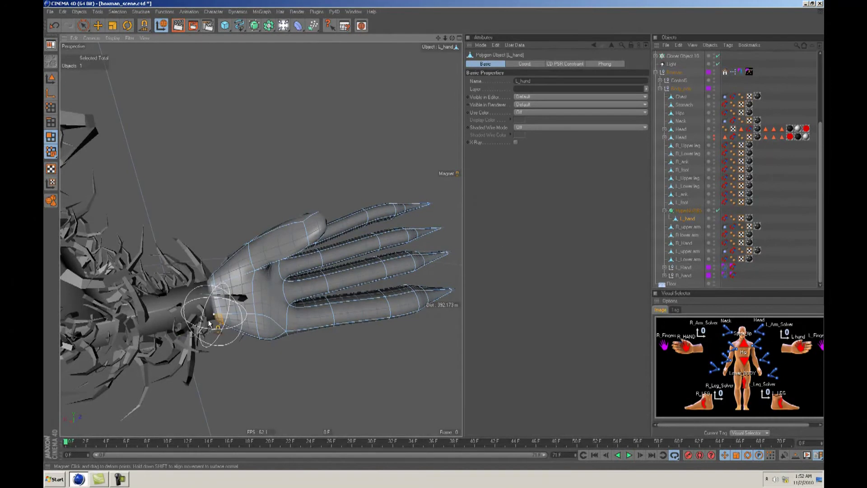
key("ctrl+a")
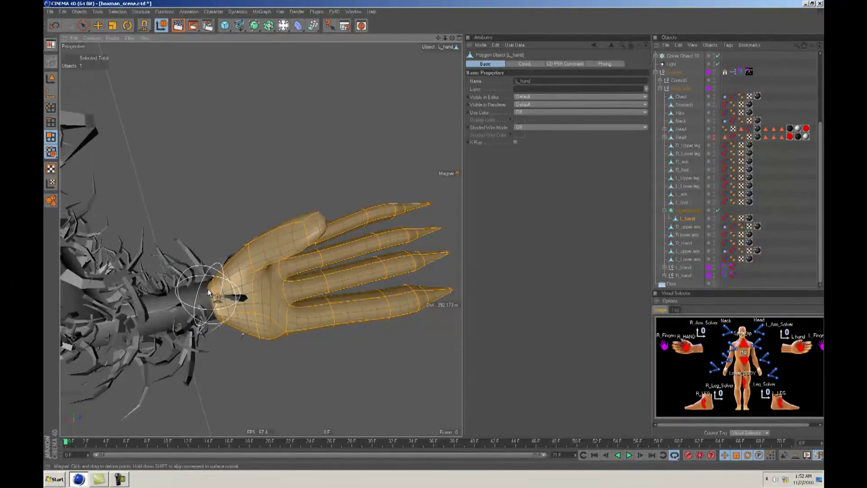
left_click_drag(209, 318, 436, 237, "alt")
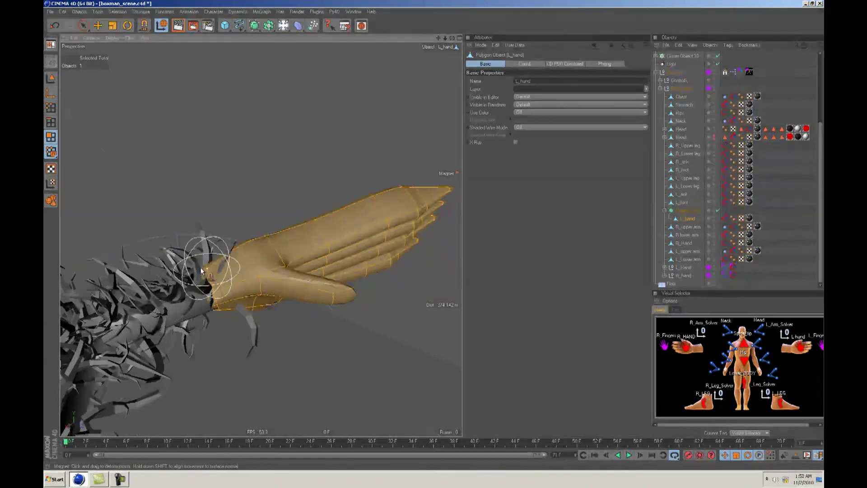
left_click_drag(246, 284, 426, 231, "alt")
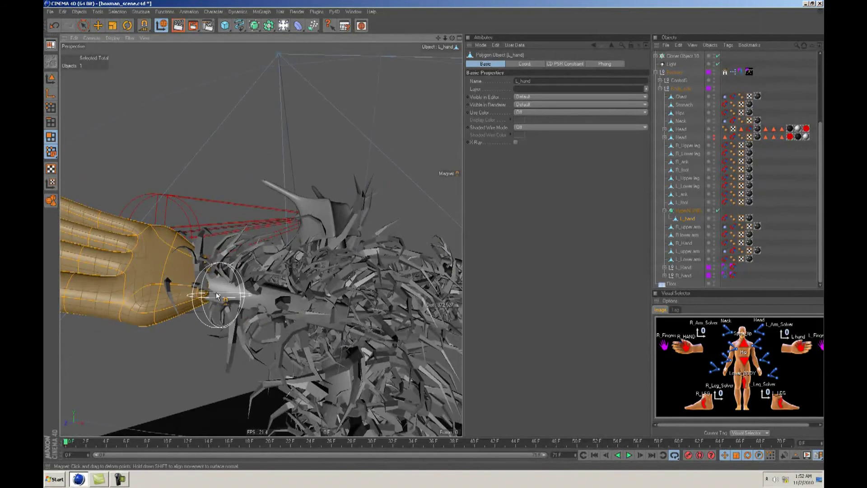
left_click_drag(210, 292, 437, 231, "alt")
scroll(292, 299, "down", 2)
- Return to model mode with the Move tool and set the hand's HyperNURBS editor and renderer subdivisions to 2
left_click(51, 78)
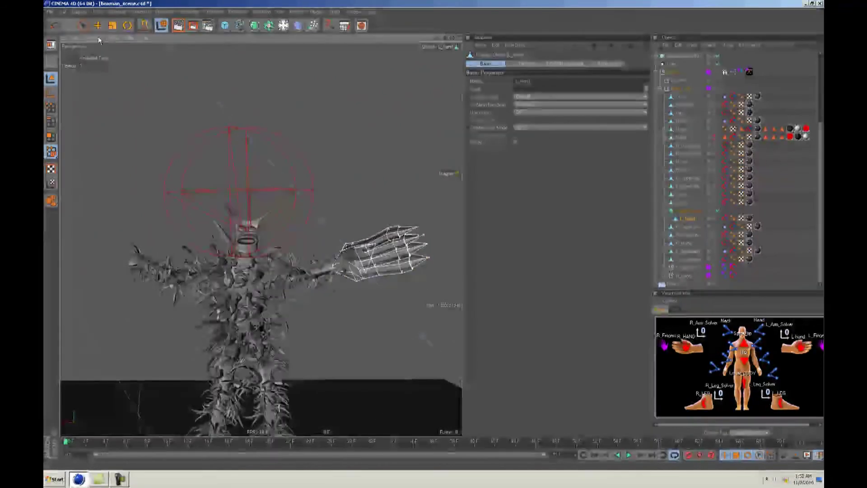
left_click(98, 25)
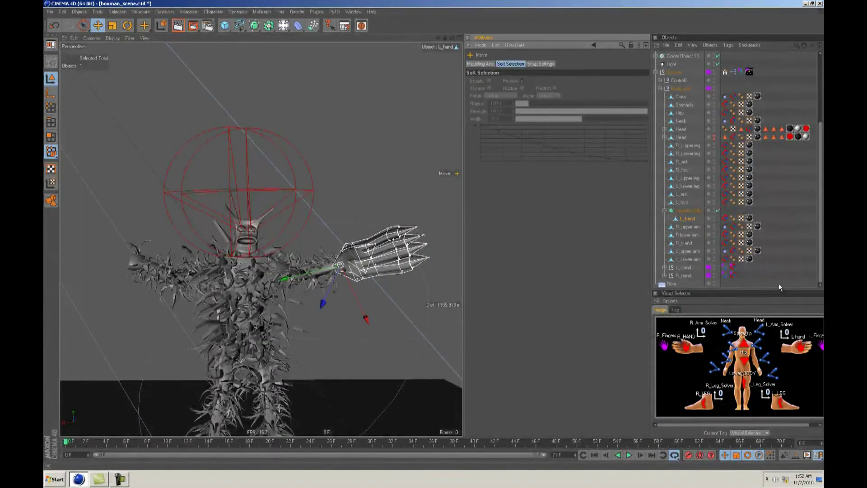
left_click(700, 242)
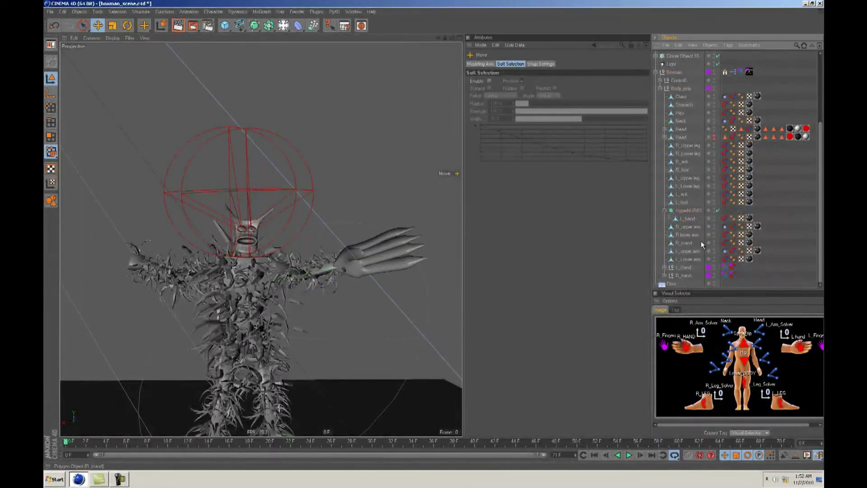
left_click(687, 210)
left_click(538, 95)
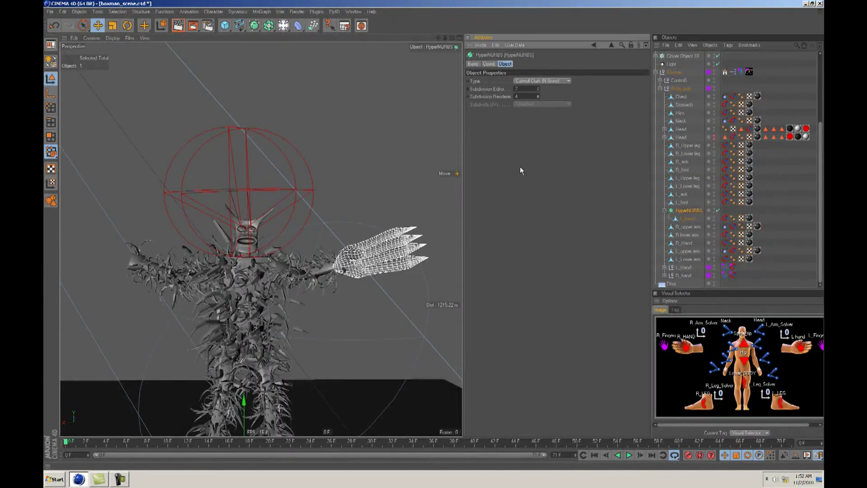
left_click(538, 91)
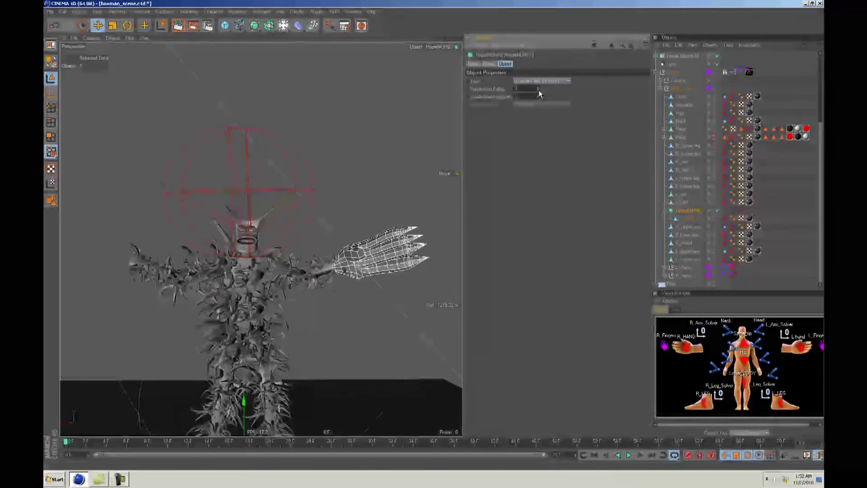
left_click_drag(392, 297, 434, 235, "alt")
left_click(392, 297)
left_click_drag(392, 296, 451, 236, "alt")
left_click(694, 212)
left_click(538, 98)
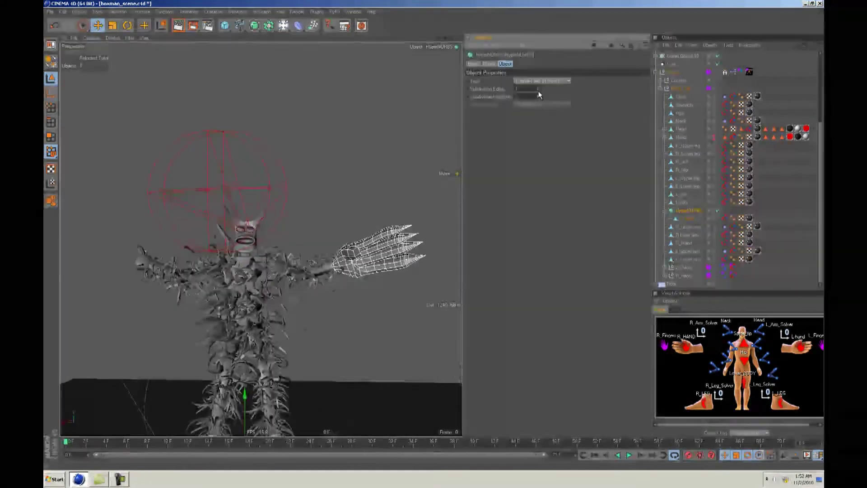
left_click(538, 88)
left_click_drag(433, 235, 431, 233, "alt")
- Make the HyperNURBS editable, take L_hand out of the resulting null, and delete the empty null
left_click(689, 211)
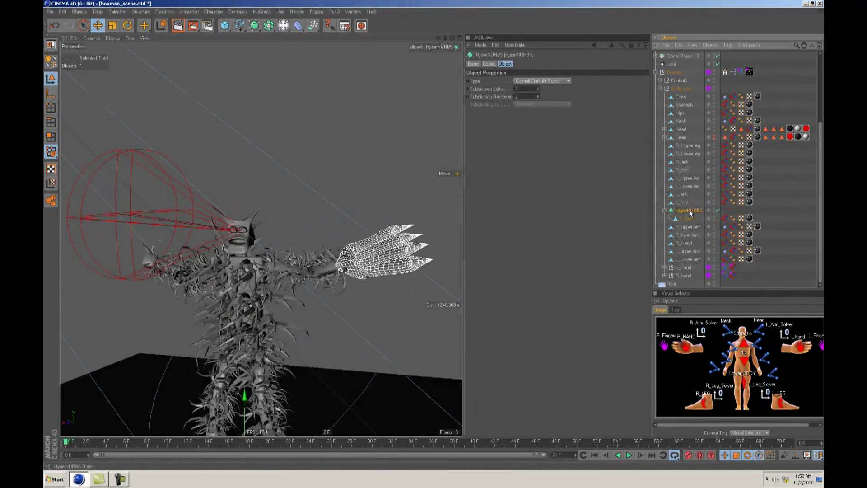
key("c")
left_click(665, 219)
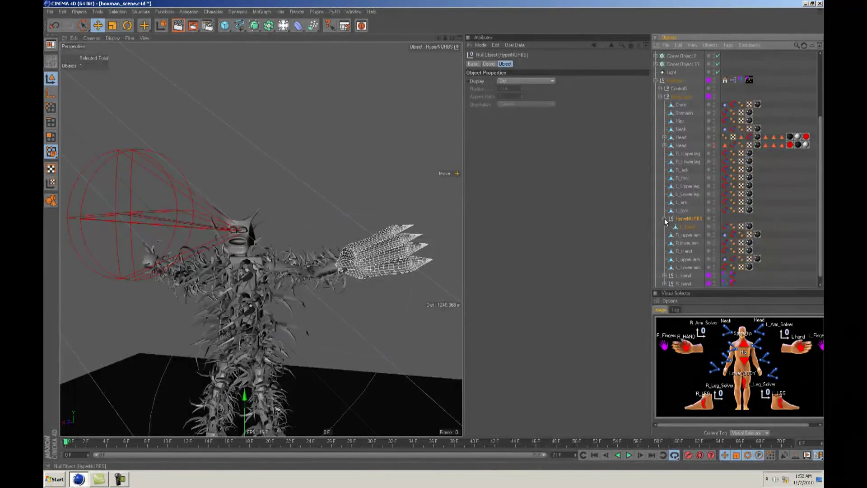
left_click_drag(687, 228, 686, 215)
left_click(685, 226)
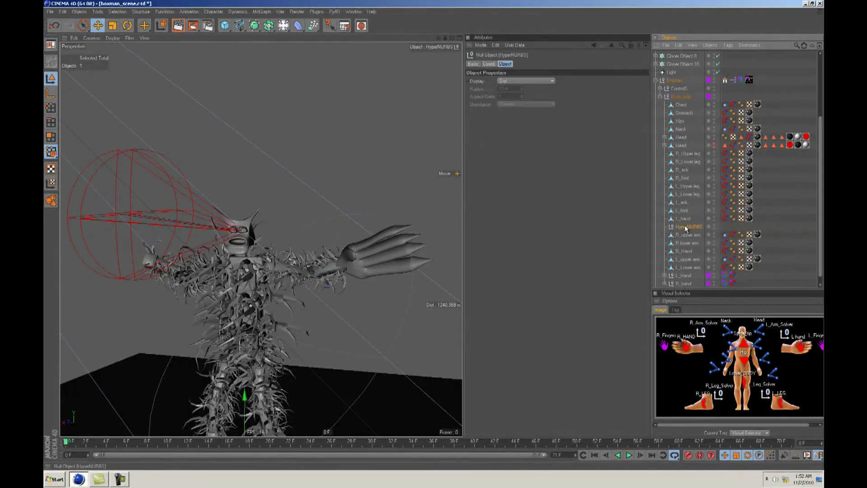
key("Delete")
- Duplicate L_hand and delete the constraint tag from the copy
left_click(682, 219)
left_click_drag(444, 226, 276, 217, "alt")
left_click(695, 221)
left_click_drag(341, 226, 429, 241, "alt")
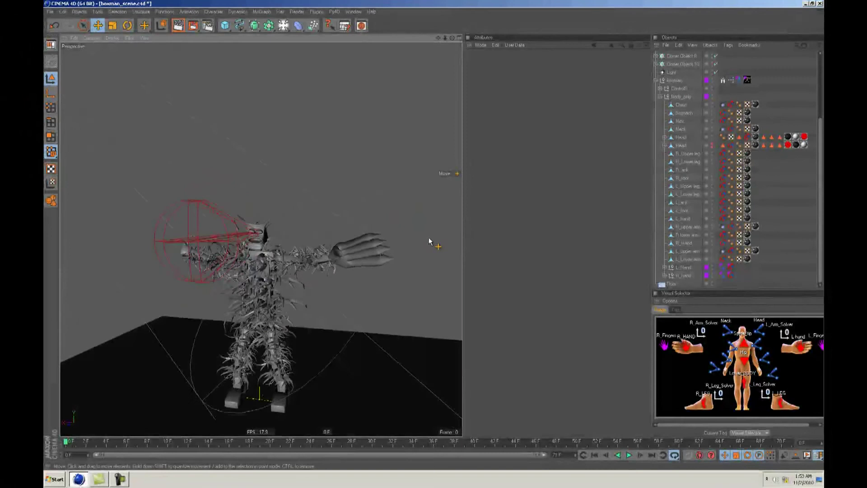
left_click(685, 217)
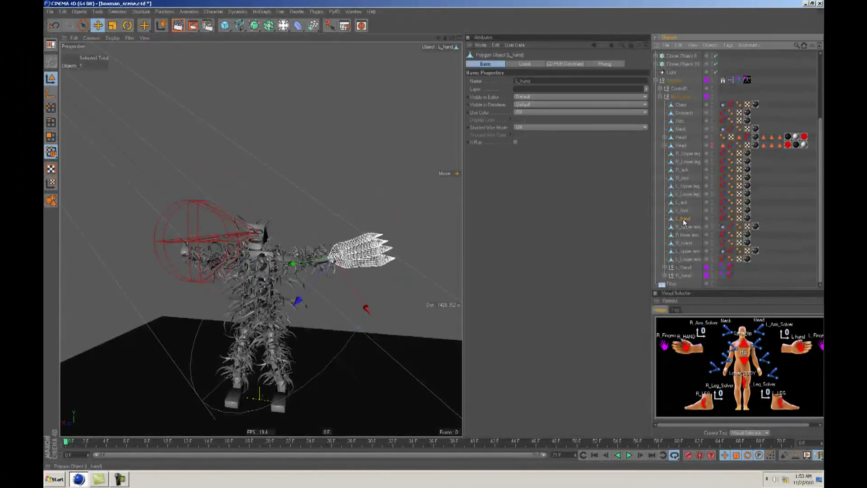
left_click_drag(685, 217, 685, 219, "ctrl")
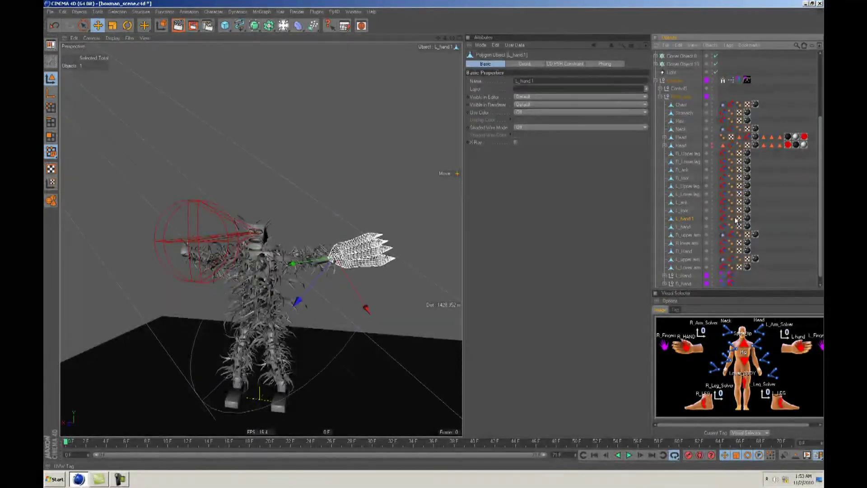
left_click(723, 219)
key("Delete")
- Mirror the copied hand by setting its X scale to -1
left_click(684, 219)
left_click_drag(389, 275, 168, 231, "alt")
mouse_move(443, 241)
left_mouse_down("alt")
mouse_move(403, 270)
mouse_move(430, 235)
mouse_move(439, 235)
left_mouse_up("alt")
scroll(433, 234, "up", 5)
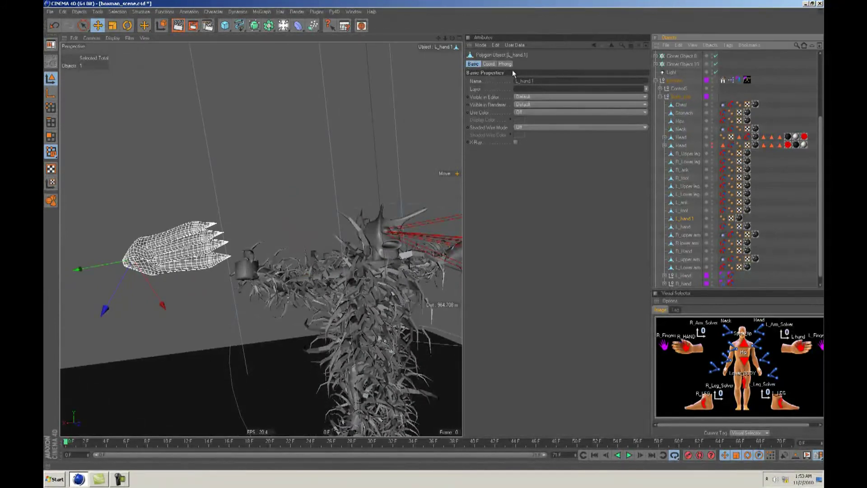
left_click(489, 64)
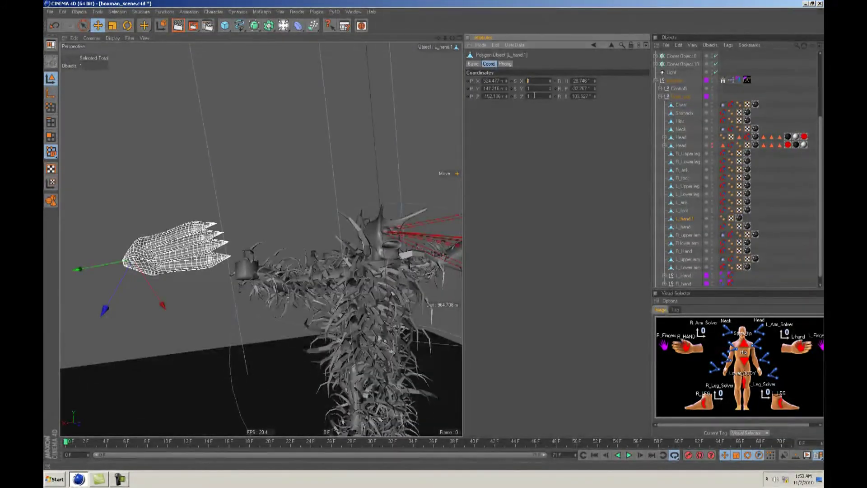
key("Return")
- Move the mirrored hand over to the end of the boxman's right arm
left_click_drag(296, 194, 440, 235, "alt")
left_click_drag(198, 248, 452, 235)
left_click_drag(183, 217, 441, 239)
left_click_drag(349, 187, 415, 235, "alt")
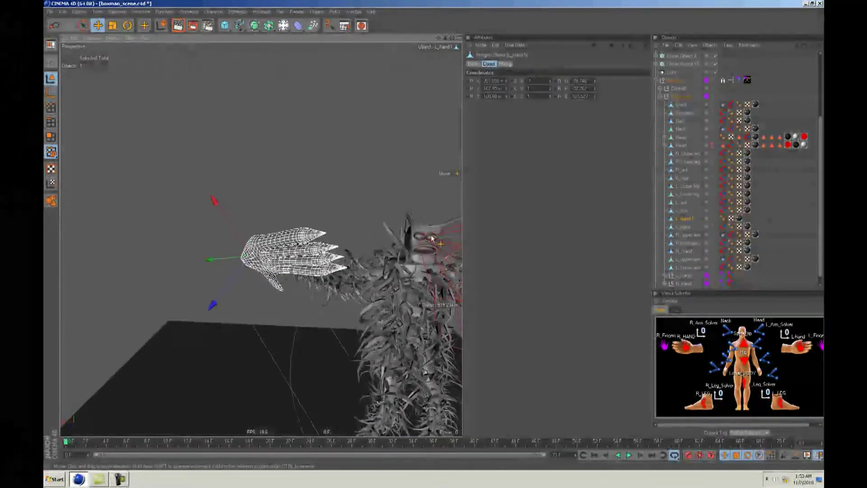
middle_click_drag(415, 235, 384, 236, "alt")
- Rename the mirrored copy R_hand and transfer the constraint tag from the old R_Hand onto it
double_click(685, 218)
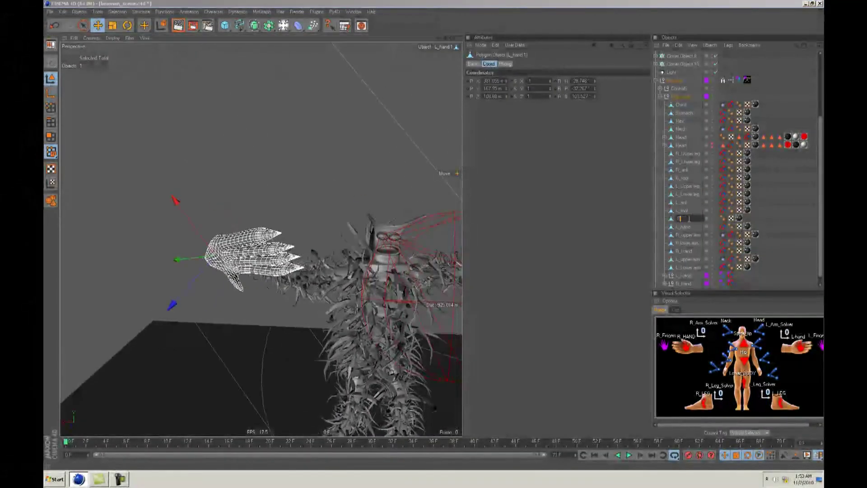
key("Return")
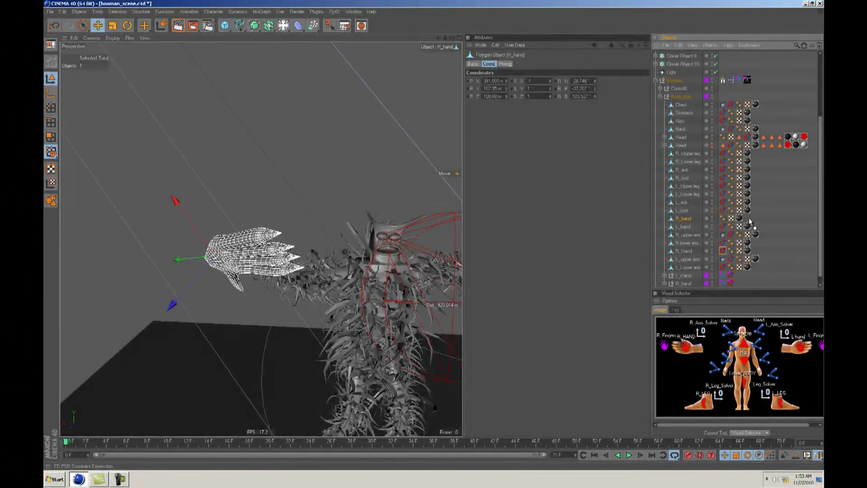
left_click_drag(749, 219, 748, 219)
- Try to rotate the constrained R_hand around its axes to align it with the right arm
left_click_drag(366, 246, 316, 244, "alt")
key("r")
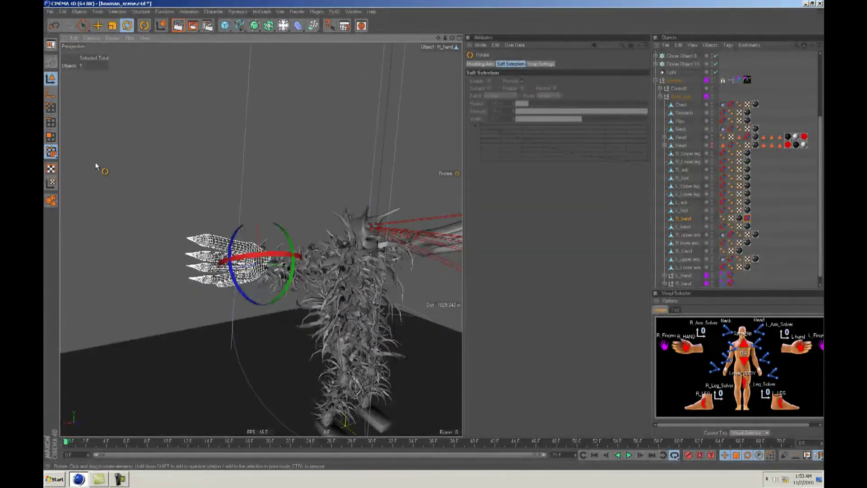
left_click_drag(287, 232, 432, 232)
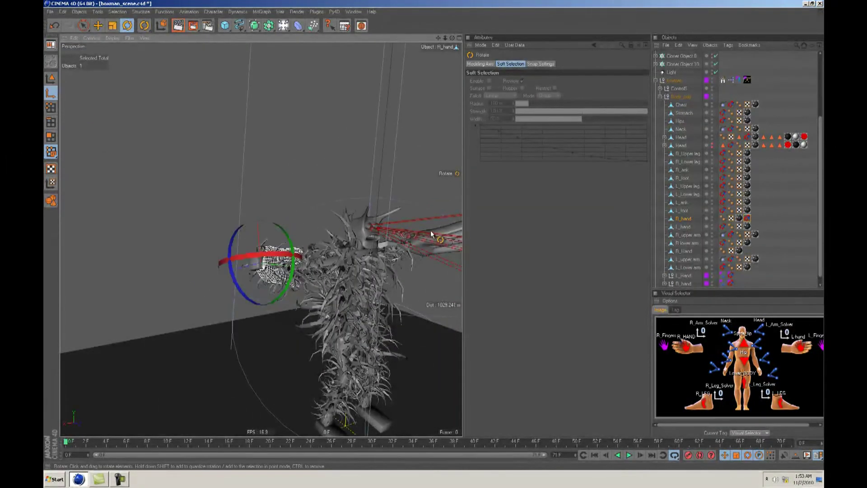
left_click_drag(290, 249, 424, 242)
left_click_drag(253, 302, 284, 288)
left_click_drag(292, 248, 270, 274)
left_click_drag(269, 225, 307, 277)
left_click_drag(243, 276, 196, 289)
left_click_drag(267, 263, 236, 278)
left_click_drag(291, 246, 282, 277)
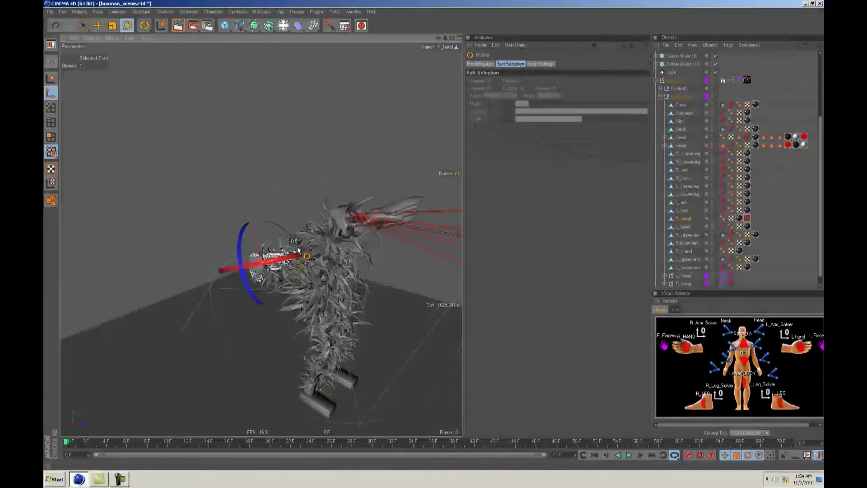
left_click_drag(272, 342, 273, 340)
- Undo the recent rotations of the constrained right hand
key("ctrl+z")
key("ctrl+z")
key("ctrl+z")
key("ctrl+z")
key("ctrl+z")
key("ctrl+z")
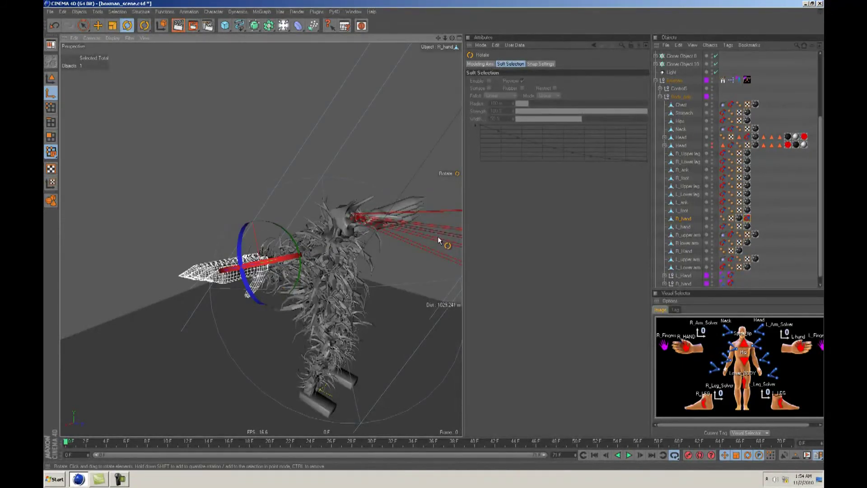
key("ctrl+z")
key("ctrl+z")
key("ctrl+z")
key("ctrl+z")
key("ctrl+z")
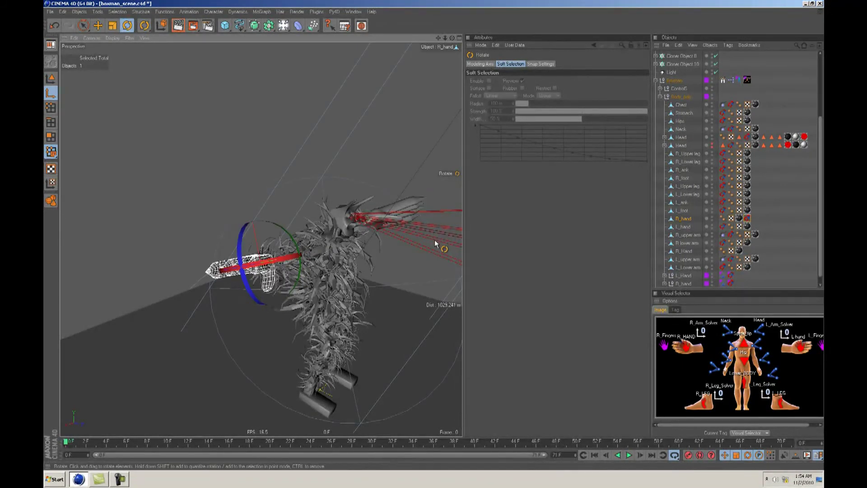
- Try one more small rotation, then undo back to before the copied hand was renamed and constrained
left_click_drag(290, 240, 294, 240)
key("ctrl+z")
key("ctrl+z")
key("ctrl+z")
key("ctrl+z")
key("ctrl+z")
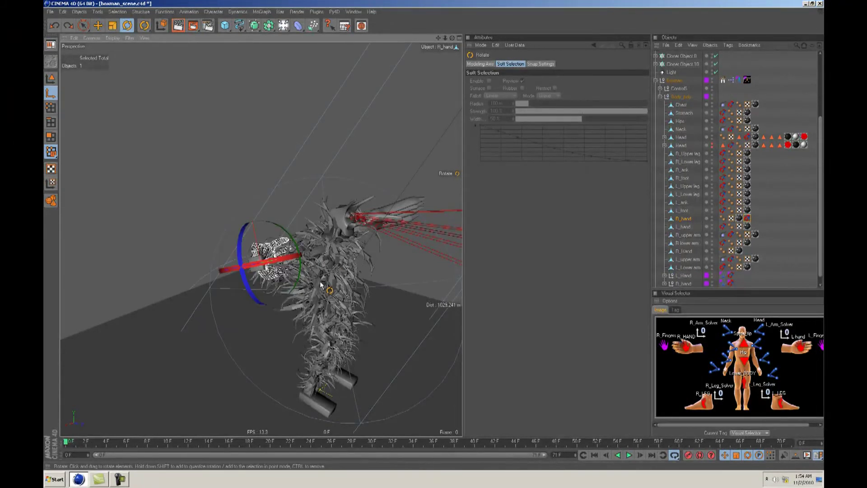
key("ctrl+z")
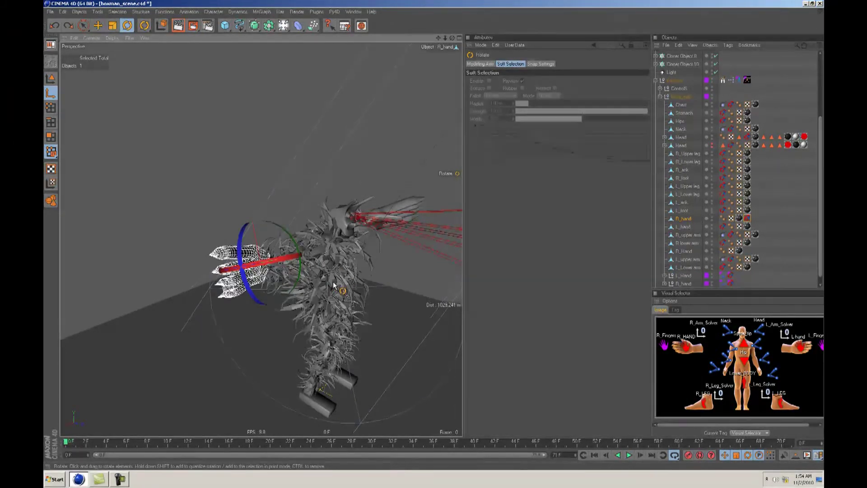
key("ctrl+z")
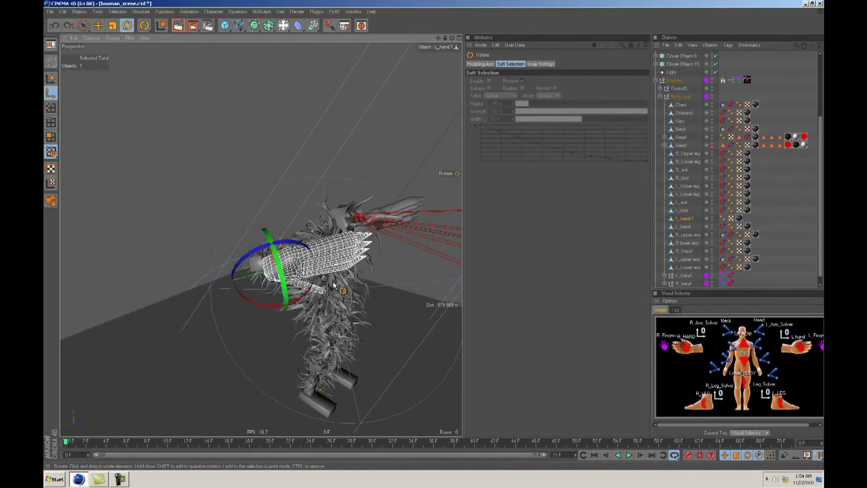
- Select the mirrored L_hand.1 and zero its rotation with the CD Freeze Transformation command
left_click(685, 219)
key("e")
left_click_drag(385, 256, 434, 239, "alt")
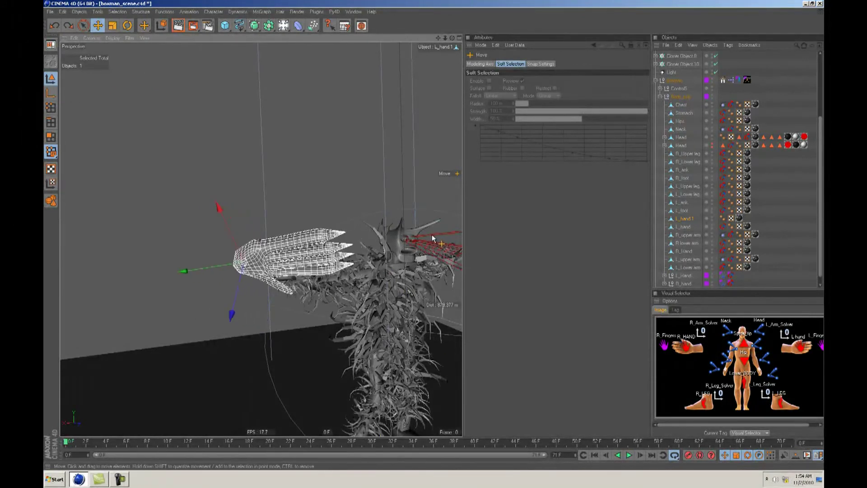
left_click(677, 219)
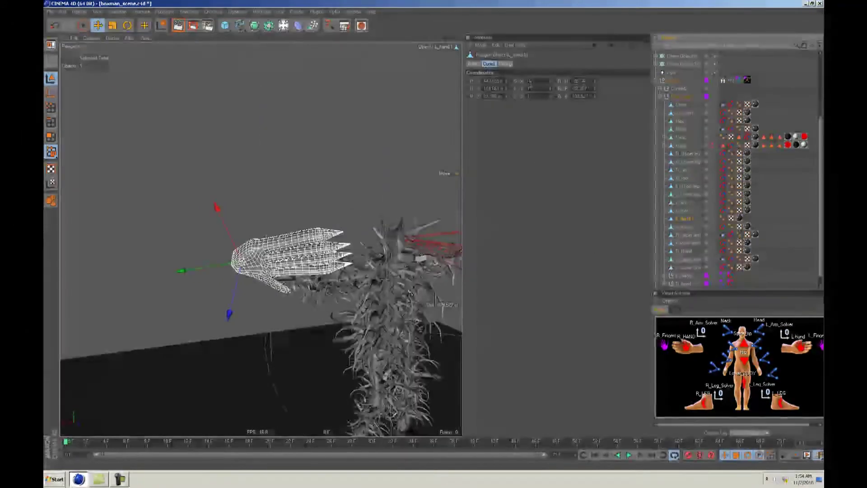
left_click(317, 12)
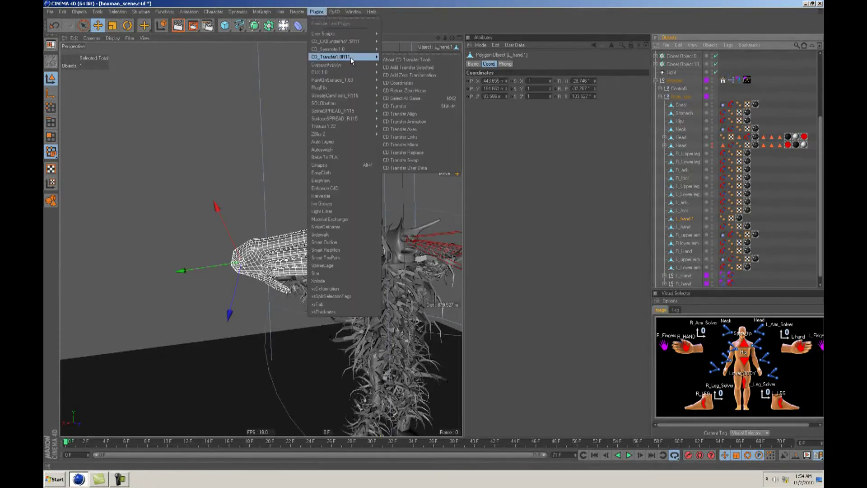
mouse_move(339, 51)
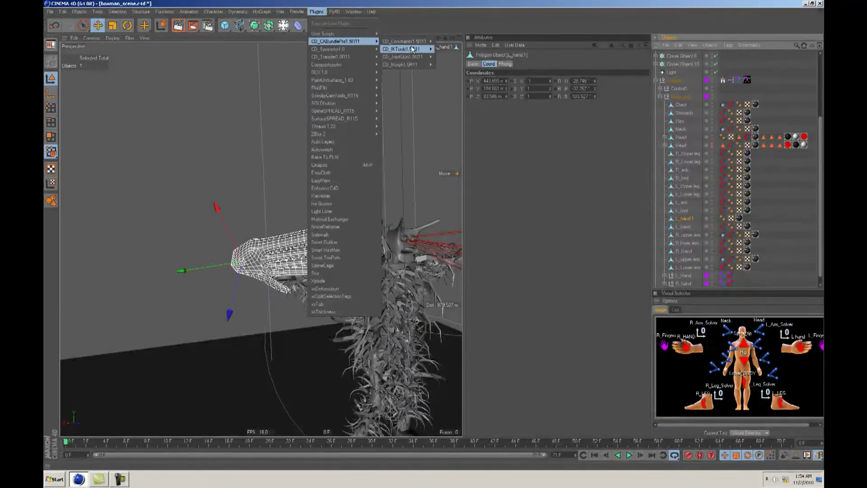
mouse_move(401, 56)
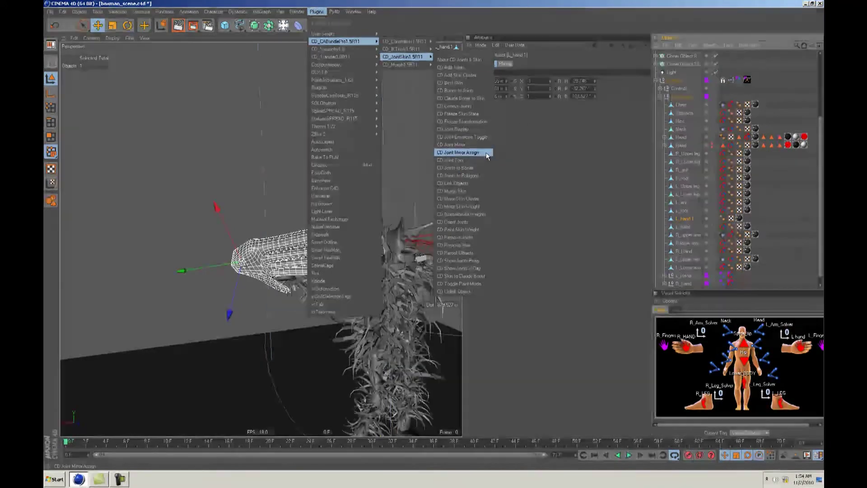
left_click(467, 120)
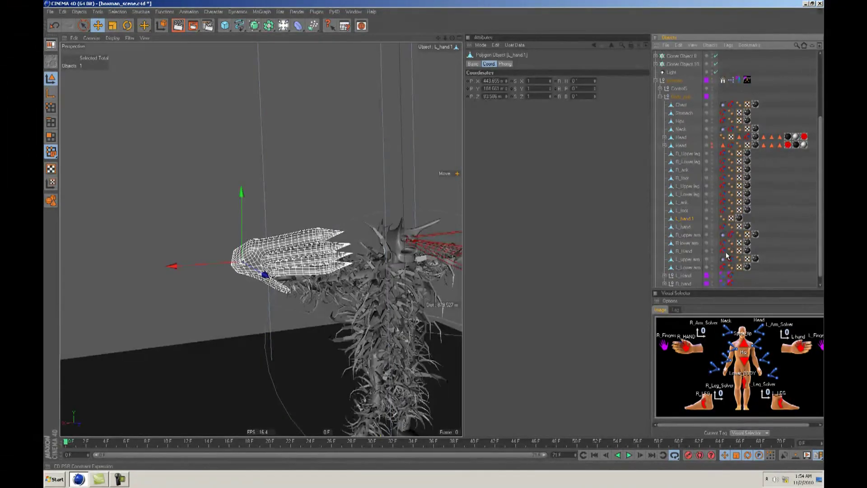
- Transfer the CD PSR constraint tag from the old R_Hand to L_hand.1 and rotate the hand outward along the right arm
left_click_drag(748, 221, 747, 220)
left_click_drag(396, 192, 428, 240, "alt")
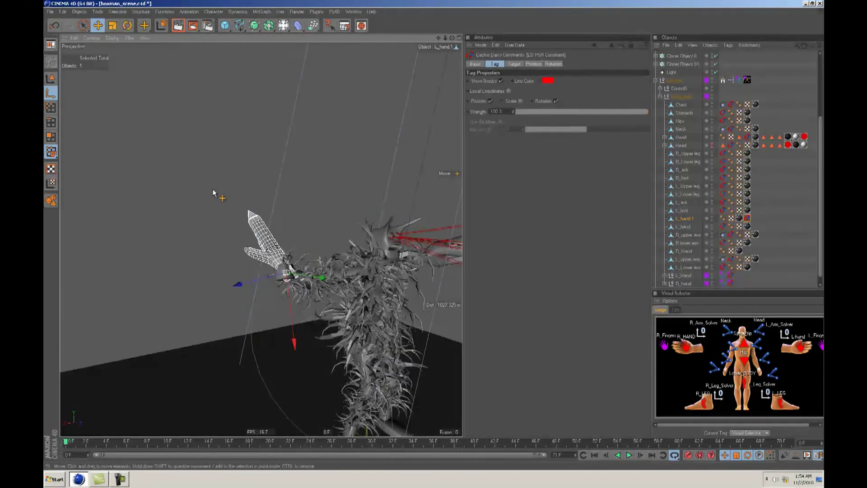
key("r")
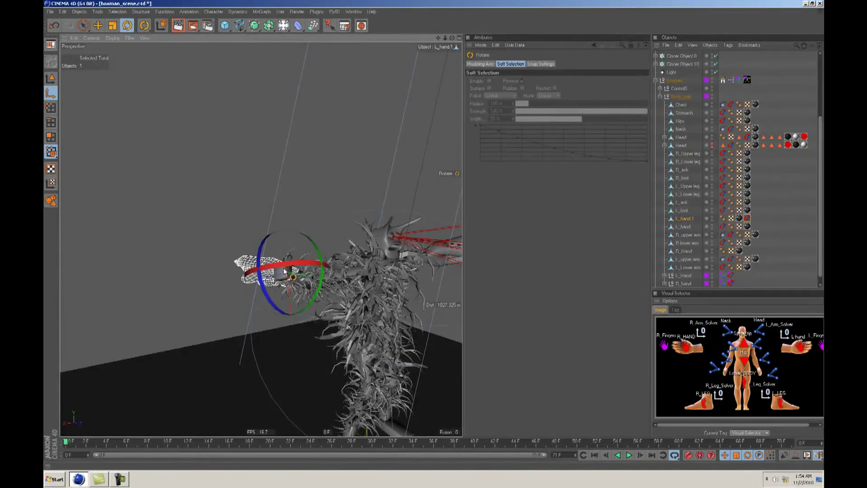
left_click_drag(261, 270, 188, 285)
left_click_drag(348, 199, 424, 246, "alt")
left_click_drag(322, 237, 305, 294)
left_click_drag(434, 235, 423, 236, "alt")
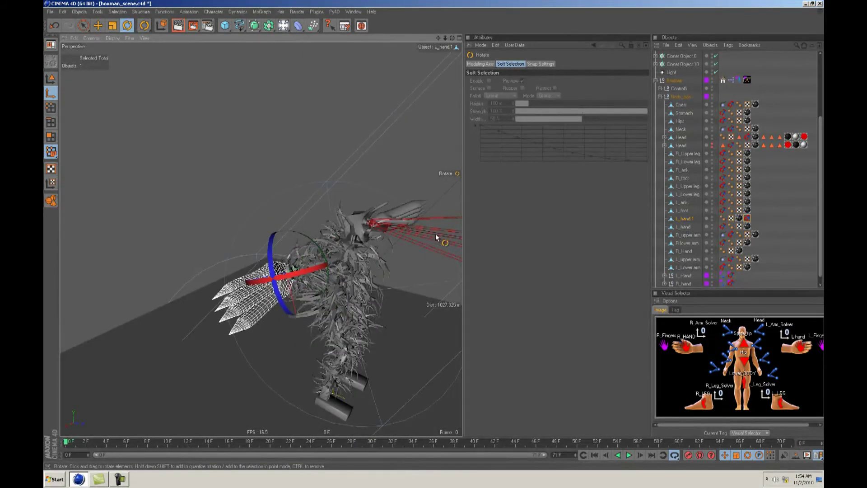
mouse_move(304, 281)
left_mouse_down()
mouse_move(296, 282)
mouse_move(301, 294)
left_mouse_up()
middle_click_drag(301, 297, 171, 263, "alt")
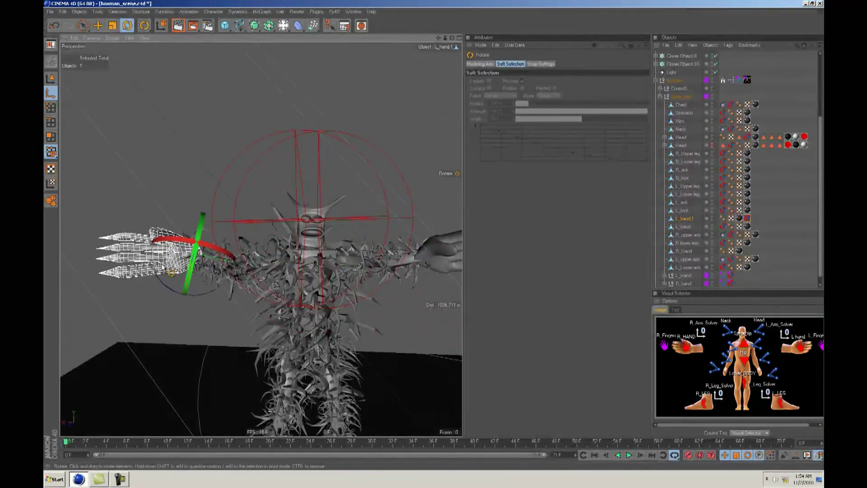
- Fine-tune the rotation of L_hand.1 to mirror the left hand's orientation, checking it from the side and front
left_click_drag(157, 272, 433, 236)
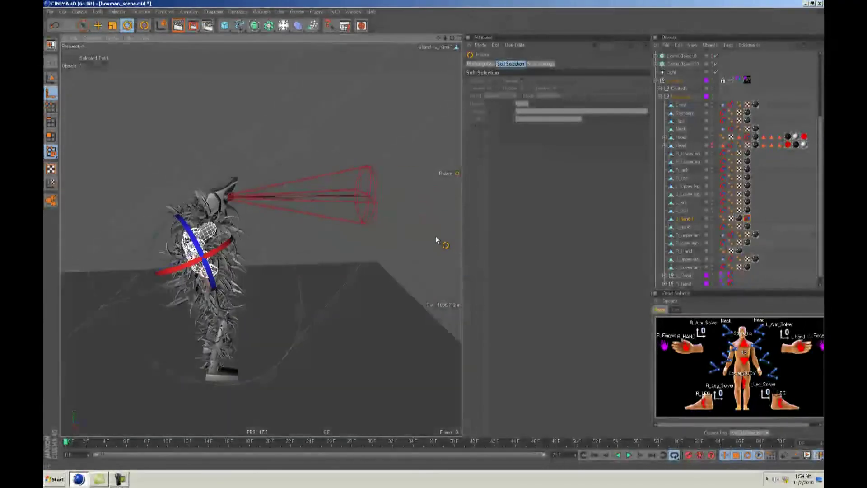
left_click_drag(163, 283, 432, 239, "alt")
left_click_drag(154, 252, 152, 275)
left_click_drag(152, 274, 438, 234, "alt")
left_click_drag(169, 262, 171, 260)
left_click_drag(395, 231, 432, 234, "alt")
key("e")
left_click(342, 196)
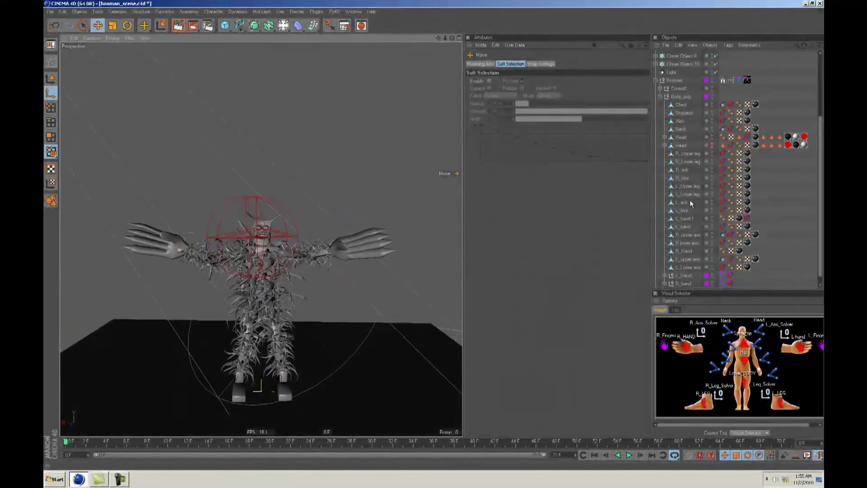
- Hide the old R_Hand object in the editor and renderer, and save the scene
left_click(685, 250)
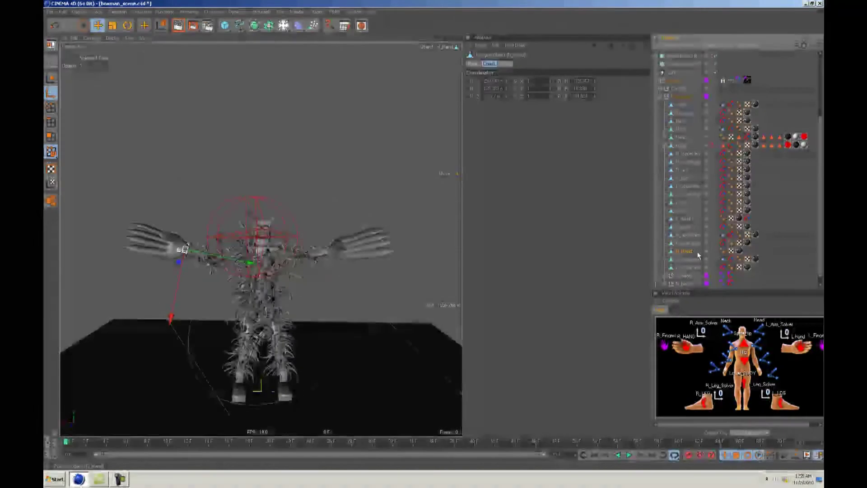
left_click_drag(435, 236, 437, 226, "alt")
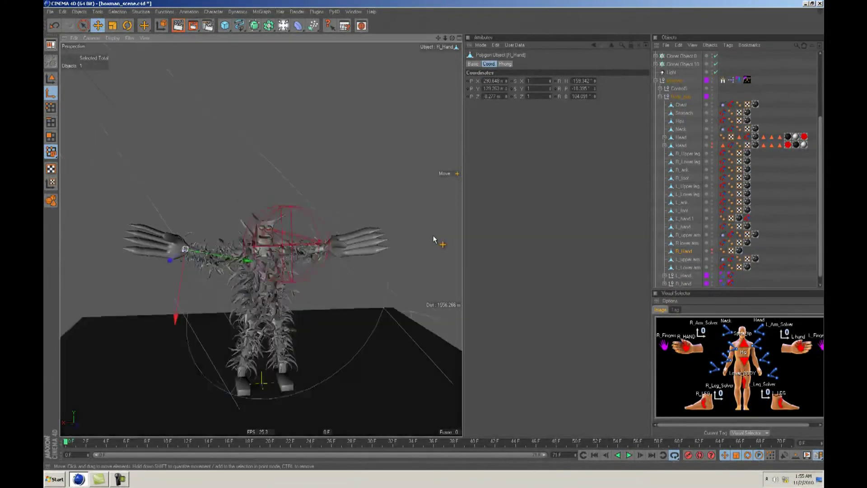
middle_click_drag(437, 226, 437, 235, "alt")
left_click_drag(436, 235, 433, 237, "alt")
left_click(381, 265)
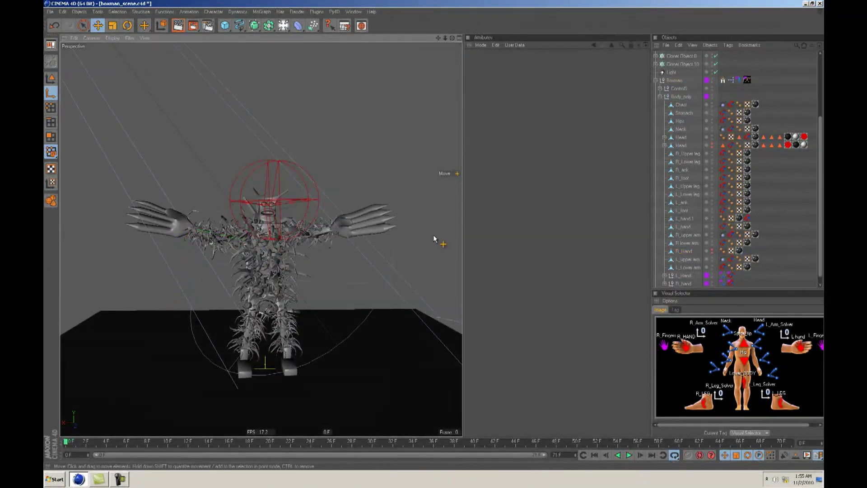
middle_click_drag(381, 266, 380, 264, "alt")
left_click_drag(381, 263, 381, 267, "alt")
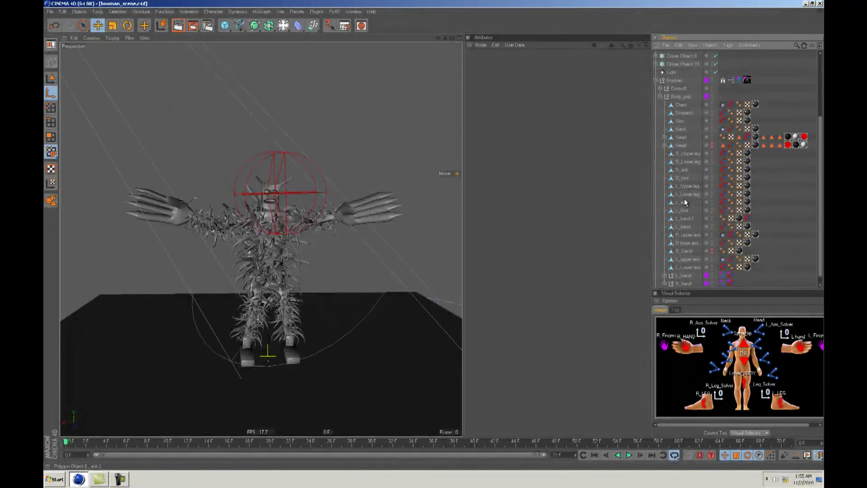
- Check the skin texture tag on L_hand.1
left_click(738, 220)
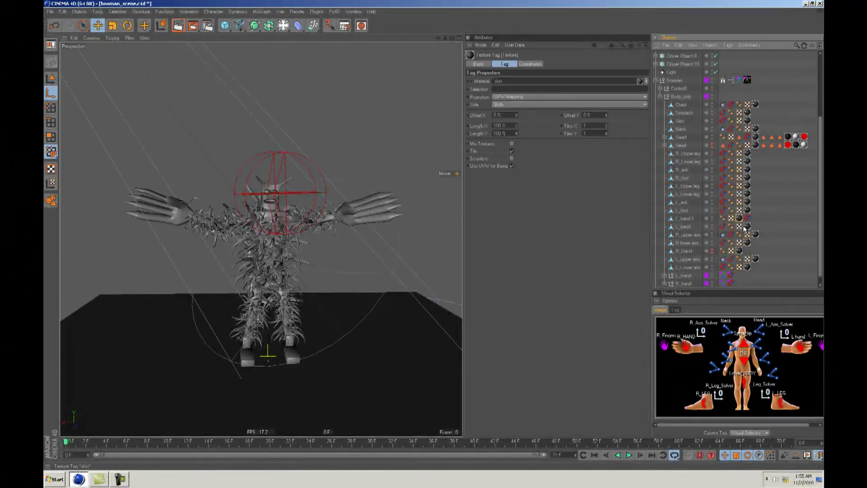
left_click(694, 219)
left_click(739, 220)
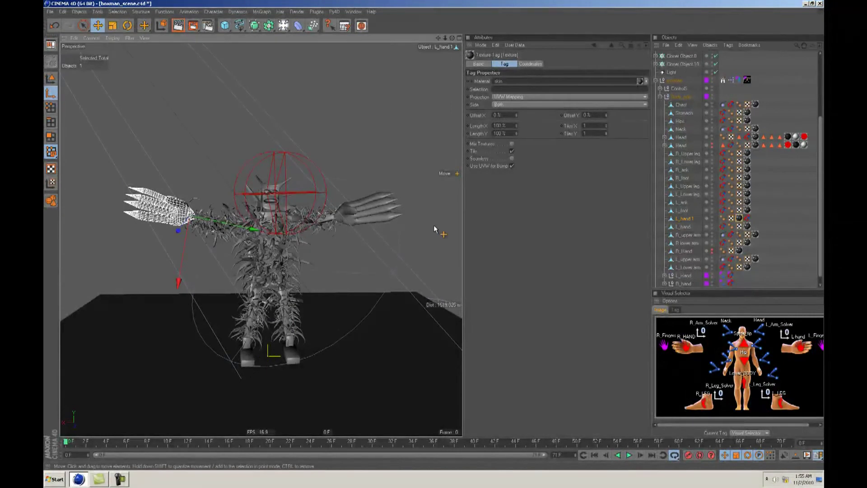
scroll(323, 258, "up", 1)
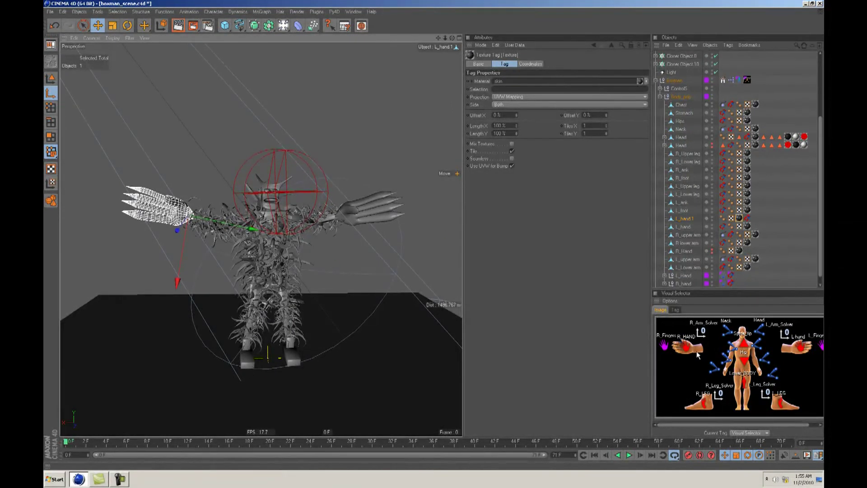
- Test both arms by moving the R_hand controller and raising the left arm with the L_hand controller
left_click(686, 346)
mouse_move(434, 236)
left_mouse_down()
mouse_move(372, 278)
mouse_move(434, 234)
mouse_move(340, 270)
mouse_move(434, 236)
left_mouse_up()
left_click(800, 343)
left_click_drag(397, 336, 434, 235, "alt")
left_click_drag(434, 234, 395, 307)
mouse_move(319, 295)
left_mouse_down("alt")
mouse_move(435, 234)
mouse_move(319, 294)
left_mouse_up("alt")
right_click_drag(318, 296, 432, 235, "alt")
left_click_drag(432, 236, 317, 300, "alt")
right_click_drag(318, 300, 434, 236, "alt")
left_click_drag(317, 300, 434, 236, "alt")
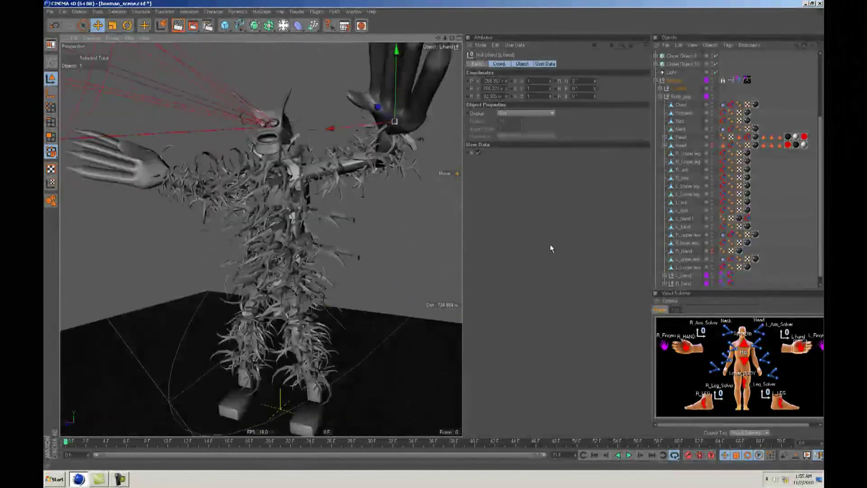
- Rotate the Neck controller to test the head's movement
left_click(727, 329)
key("r")
left_click_drag(434, 238, 434, 237)
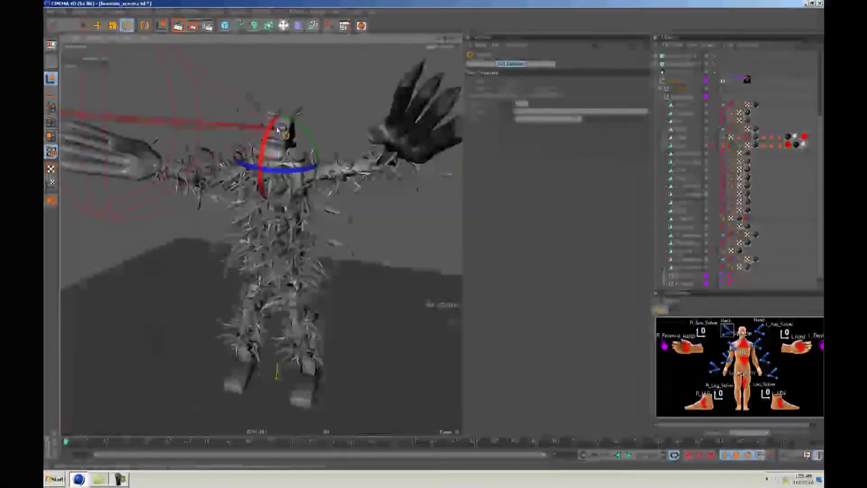
left_click_drag(274, 128, 433, 233)
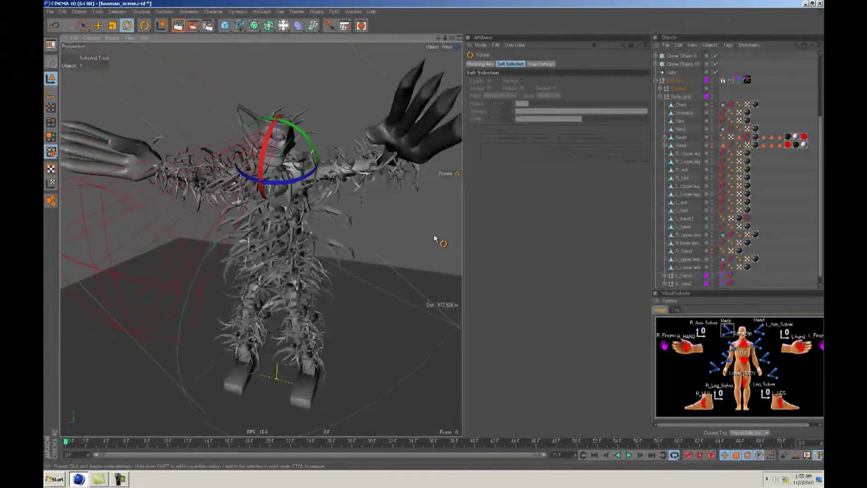
left_click_drag(323, 175, 324, 167, "alt")
- Lower the left arm to the body's side with the L_hand controller and select the L_Arm_Solver
left_click(800, 346)
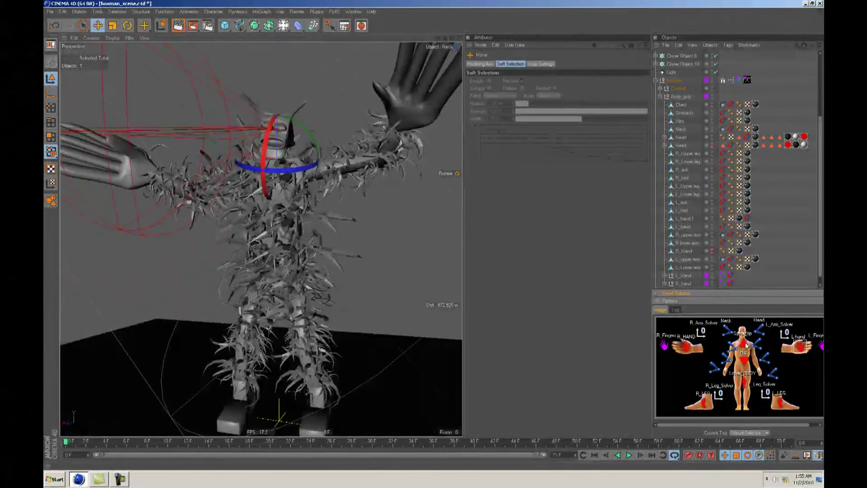
left_click_drag(406, 227, 436, 236)
mouse_move(436, 235)
left_mouse_down()
mouse_move(359, 210)
mouse_move(436, 236)
left_mouse_up()
left_click(783, 334)
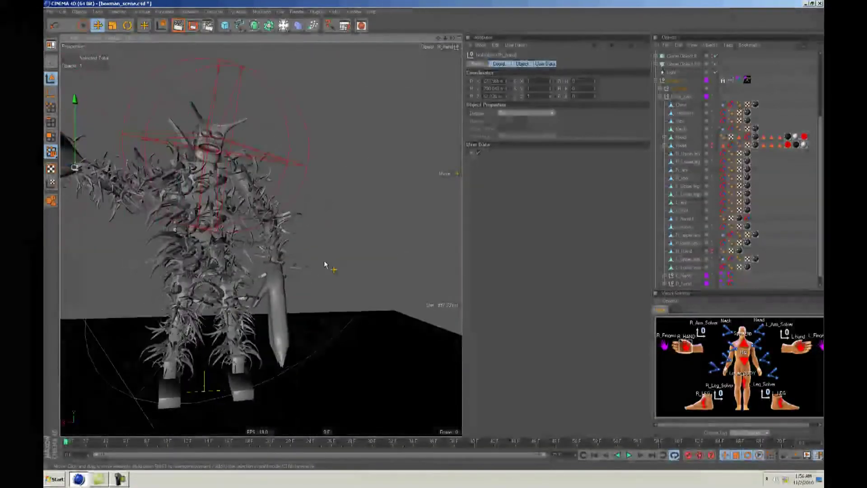
- Lower the right arm beside the body with the R_hand controller and reposition the R_Arm_Solver to turn the palm inward
left_click_drag(325, 264, 435, 238, "alt")
key("ctrl+z")
left_click_drag(296, 247, 292, 246, "alt")
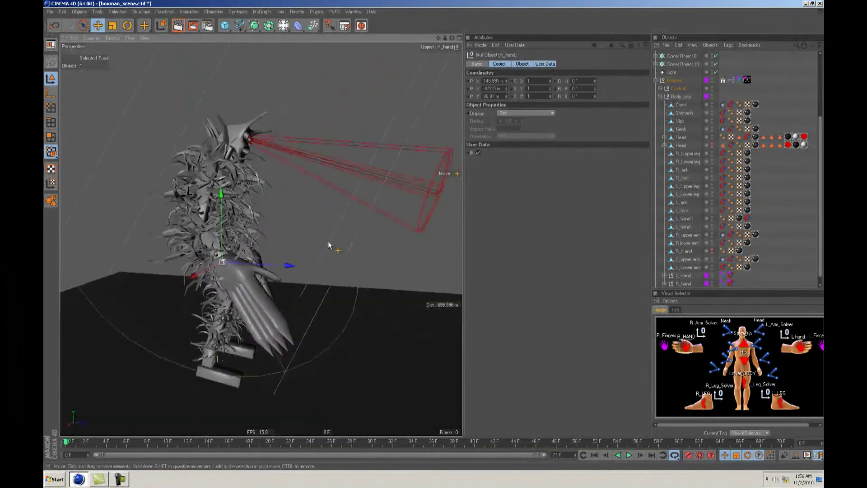
mouse_move(434, 239)
left_mouse_down()
mouse_move(341, 246)
mouse_move(434, 238)
left_mouse_up()
left_click_drag(345, 243, 445, 240, "alt")
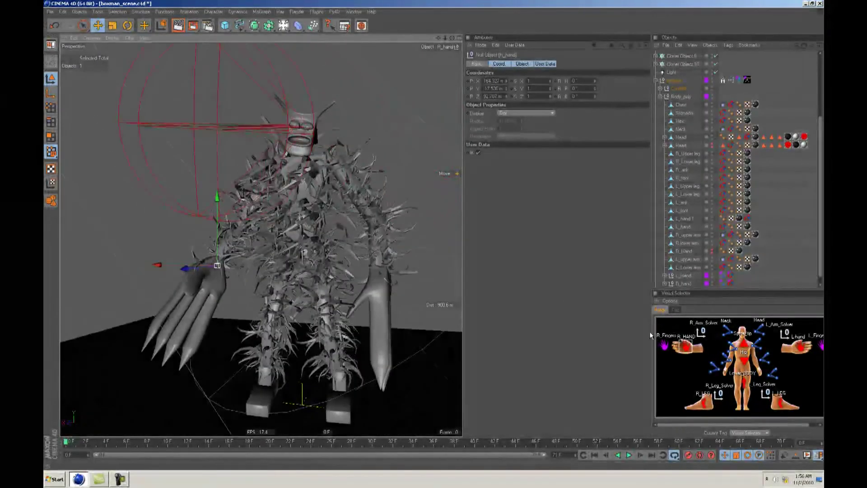
left_click(702, 332)
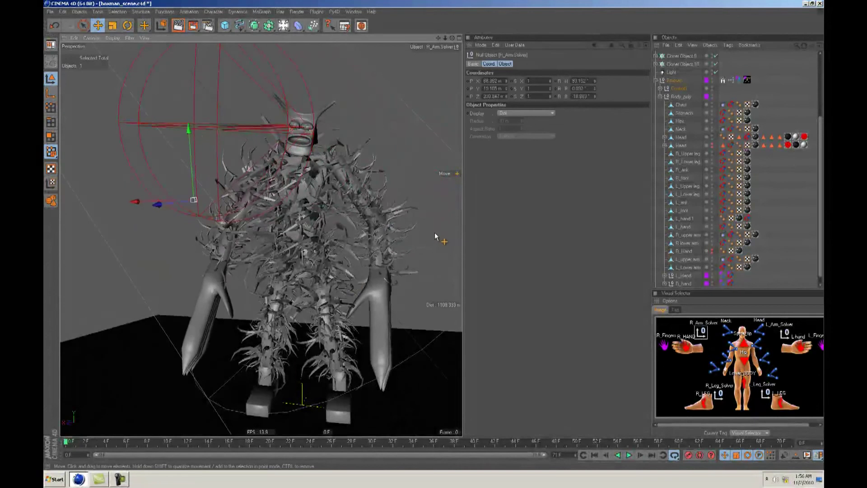
left_click(684, 346)
left_click_drag(346, 239, 437, 234, "alt")
- Reposition the right and left foot controllers to give the boxman a standing pose, and save the scene
left_click(685, 400)
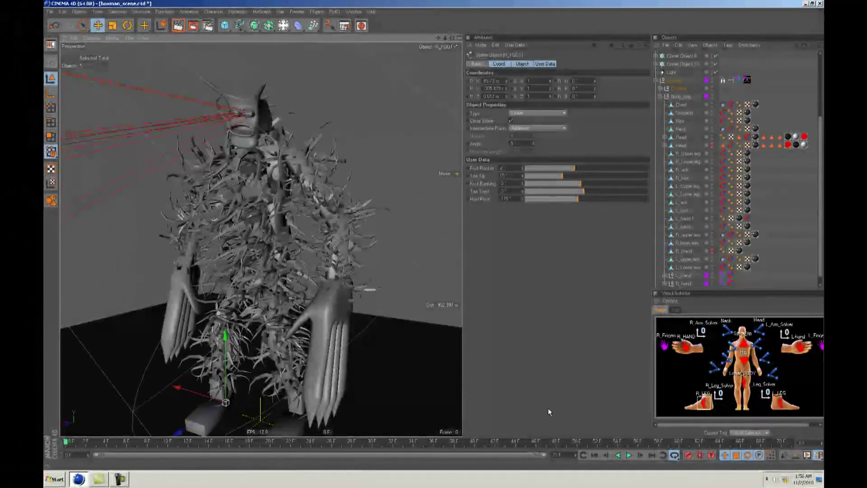
left_click(784, 403)
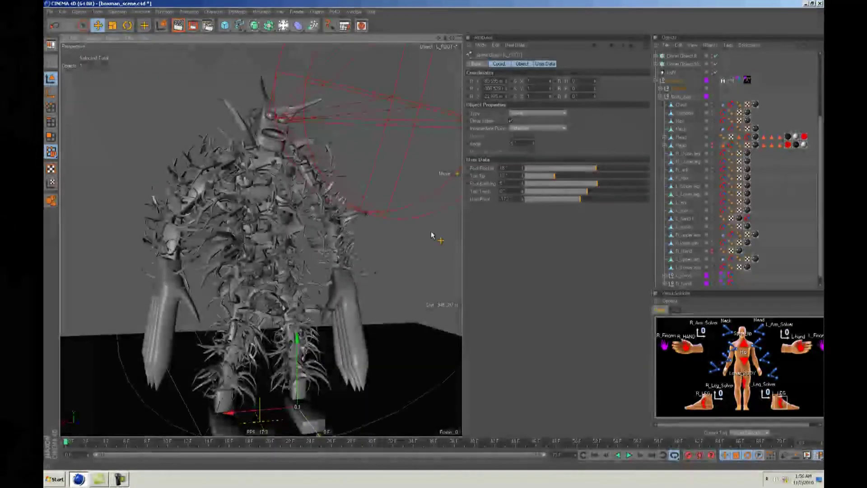
left_click_drag(431, 235, 311, 257)
left_click_drag(310, 402, 303, 397, "alt")
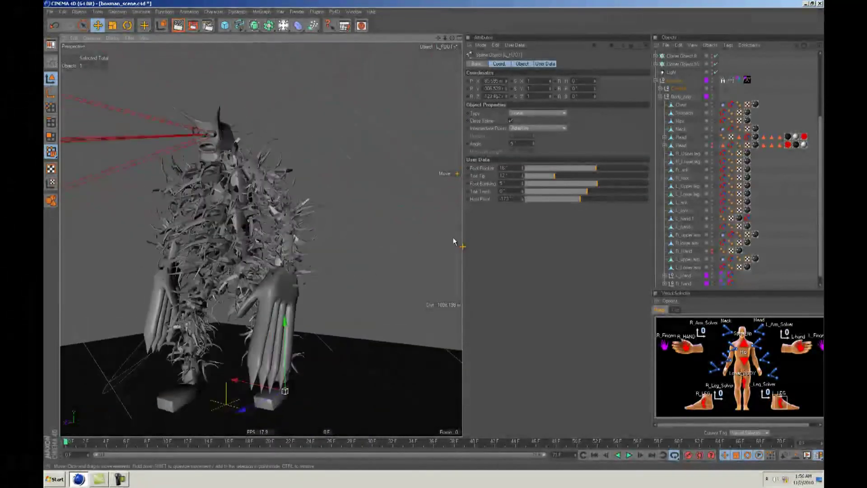
middle_click_drag(303, 397, 296, 394, "alt")
mouse_move(296, 394)
left_mouse_down("alt")
mouse_move(431, 242)
mouse_move(290, 388)
left_mouse_up("alt")
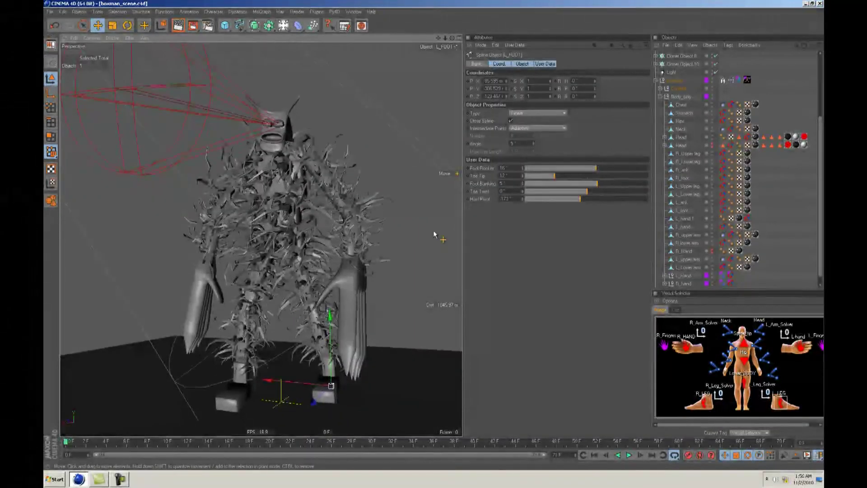
- Inspect the posed boxman from several angles and distances, including the hands and feet
left_click_drag(325, 341, 432, 226, "alt")
middle_click_drag(432, 227, 325, 333, "alt")
right_click_drag(325, 333, 436, 240, "alt")
left_click_drag(437, 239, 443, 240, "alt")
right_click_drag(443, 240, 433, 240, "alt")
left_click_drag(434, 239, 484, 241, "alt")
right_click_drag(483, 240, 436, 238, "alt")
left_click_drag(436, 235, 430, 238, "alt")
right_click_drag(430, 237, 438, 237, "alt")
left_click_drag(438, 237, 413, 240, "alt")
right_click_drag(413, 240, 437, 247, "alt")
middle_click_drag(437, 250, 436, 237, "alt")
right_click_drag(290, 327, 434, 240, "alt")
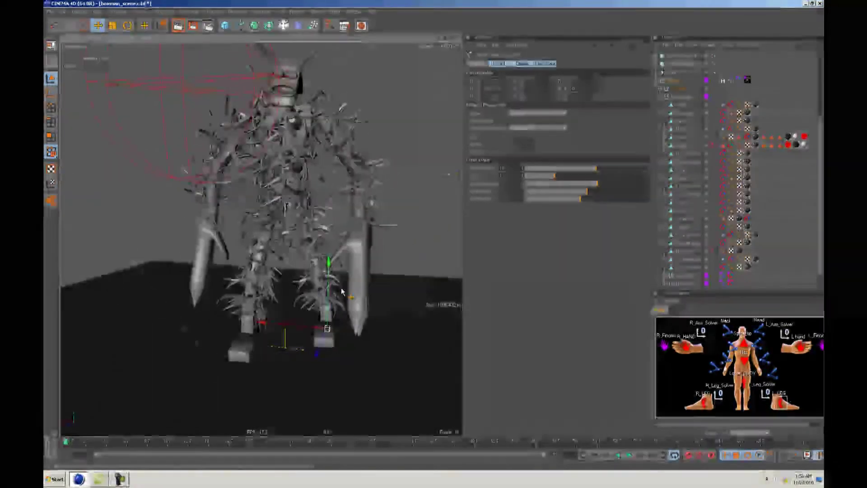
- Add a HyperNURBS object, place it inside the boxman's body hierarchy, and nest L_foot under it
left_click(681, 211)
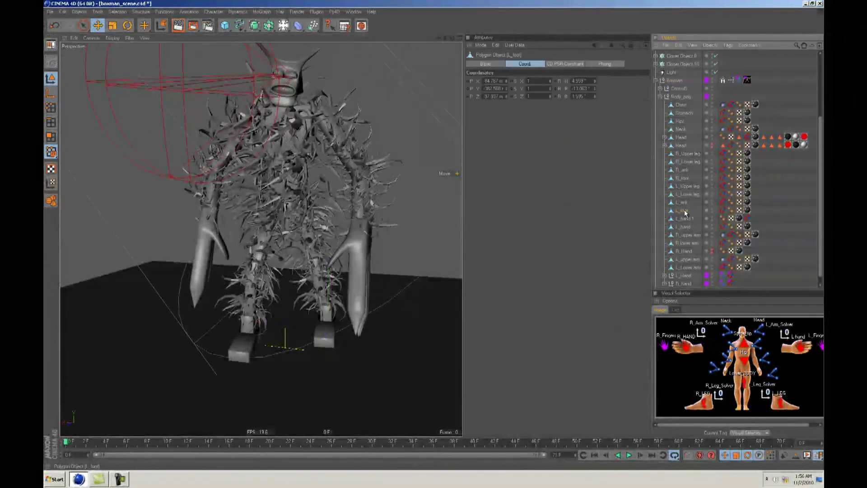
left_click(256, 26)
scroll(705, 77, "up", 4)
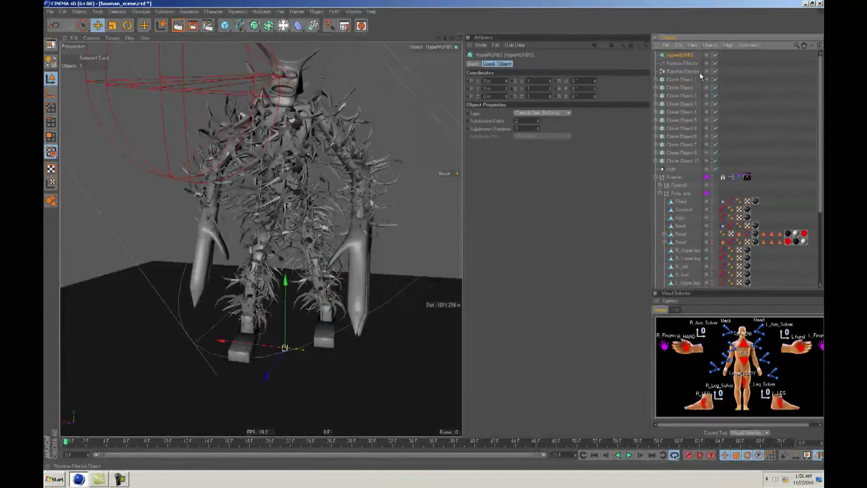
left_click_drag(678, 56, 686, 280)
left_click_drag(681, 200, 684, 195)
left_click(681, 202)
- Select the polygon on the front end of the left foot in polygon mode
left_click(129, 38)
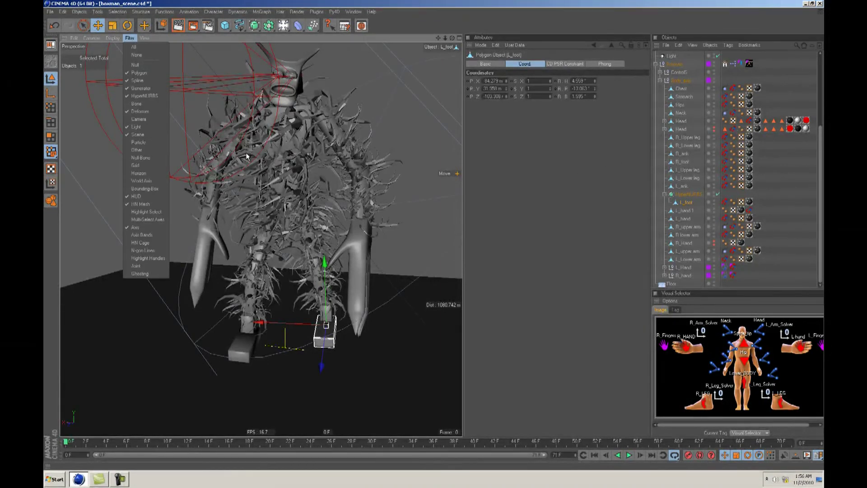
left_click(365, 207)
right_click_drag(363, 207, 446, 234, "alt")
left_click_drag(446, 235, 343, 228, "alt")
middle_click_drag(333, 271, 288, 225, "alt")
right_click_drag(288, 225, 433, 236, "alt")
left_click(686, 196)
middle_click_drag(363, 236, 433, 235, "alt")
left_click_drag(433, 235, 434, 236, "alt")
left_click(686, 202)
right_click_drag(397, 280, 456, 234, "alt")
left_click_drag(295, 324, 432, 234, "alt")
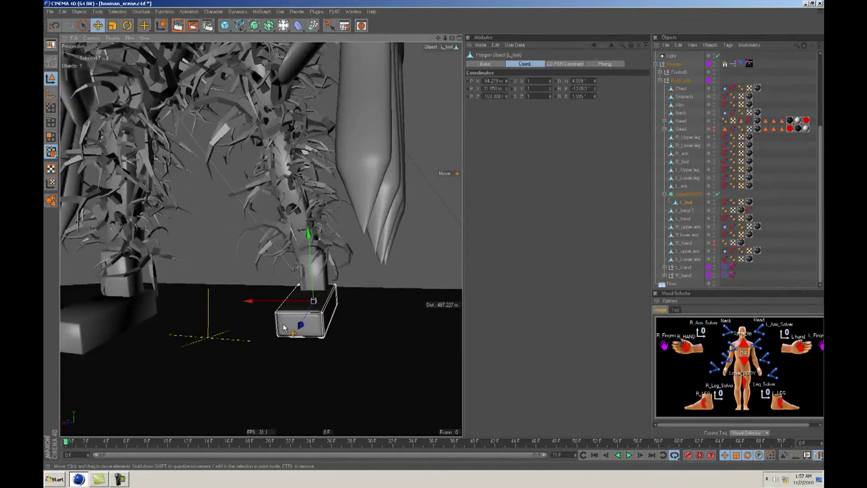
left_click(51, 135)
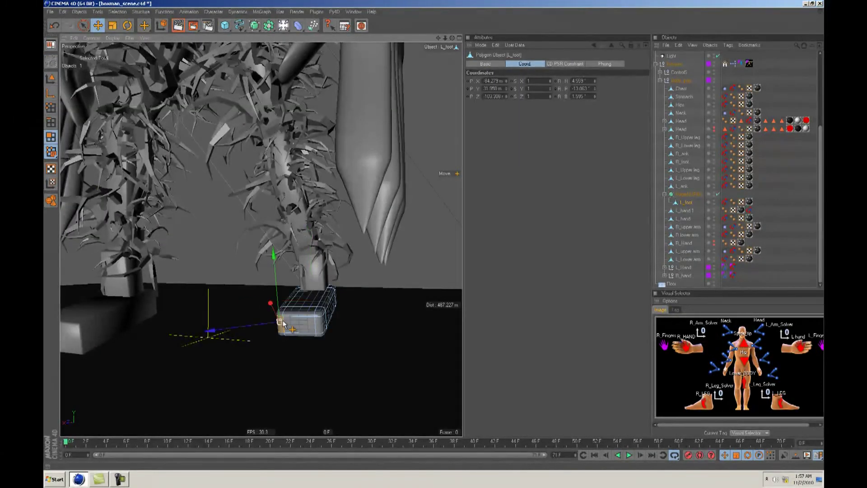
left_click(298, 331)
right_click_drag(298, 331, 436, 238, "alt")
left_click_drag(436, 238, 434, 239, "alt")
middle_click_drag(434, 239, 434, 240, "alt")
left_click_drag(433, 239, 434, 238, "alt")
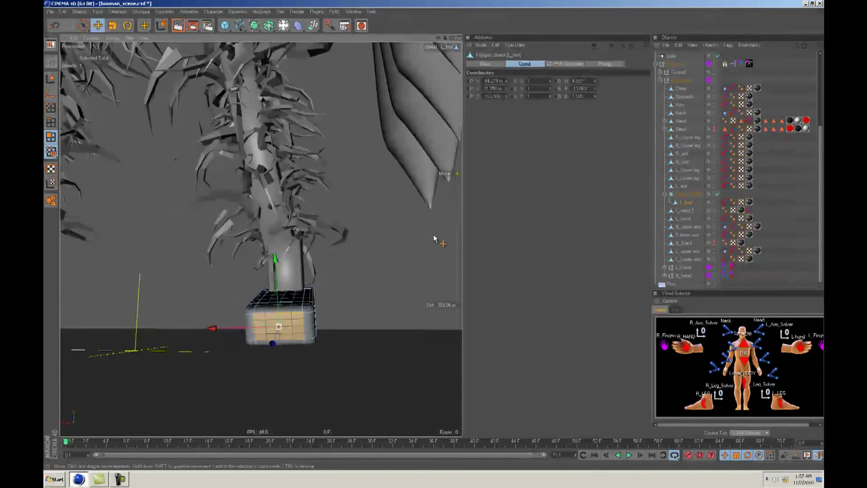
- Divide the left foot's front face into four strips with three vertical Knife cuts
key("k")
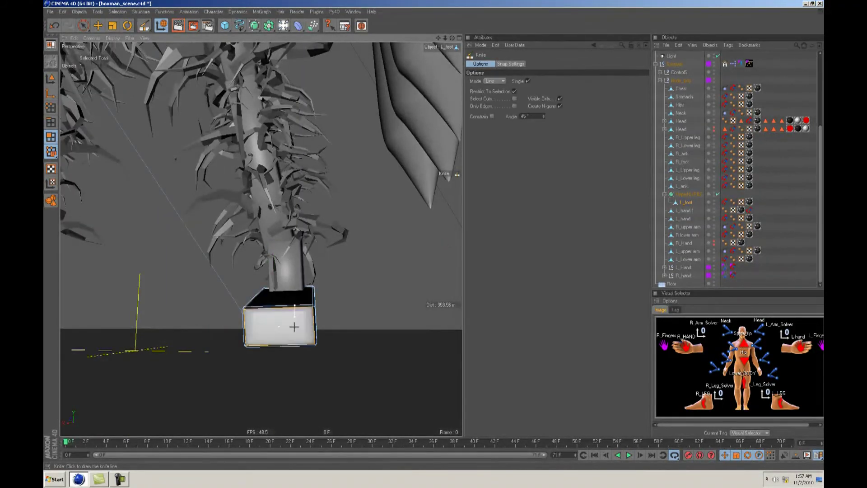
left_click_drag(296, 355, 296, 355)
left_click_drag(276, 306, 278, 370)
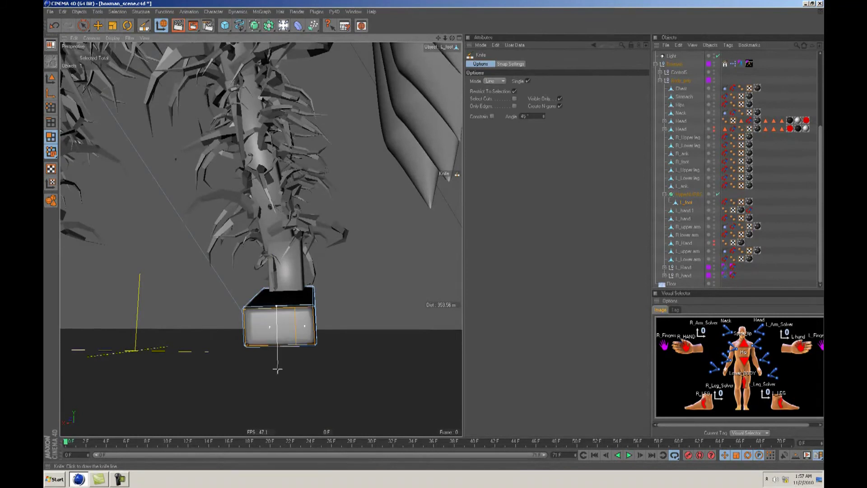
left_click_drag(261, 306, 261, 348)
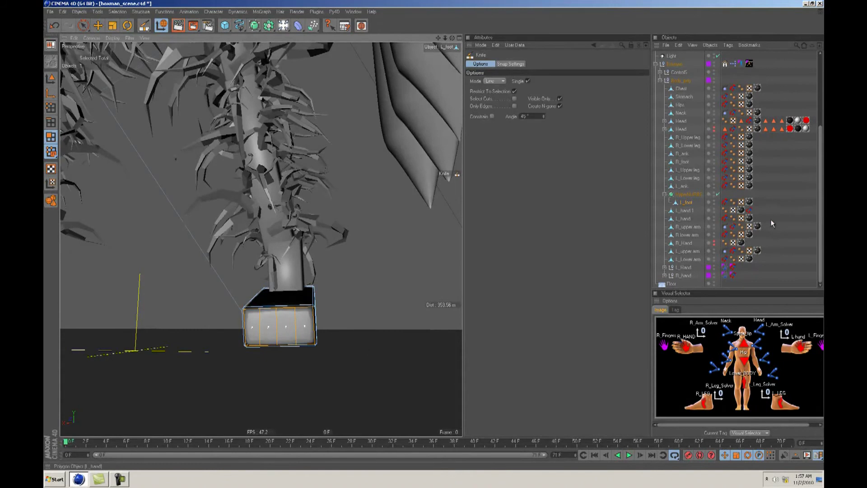
- Return to object mode and scale L_foot wider along its X axis
left_click(686, 203)
left_click(50, 80)
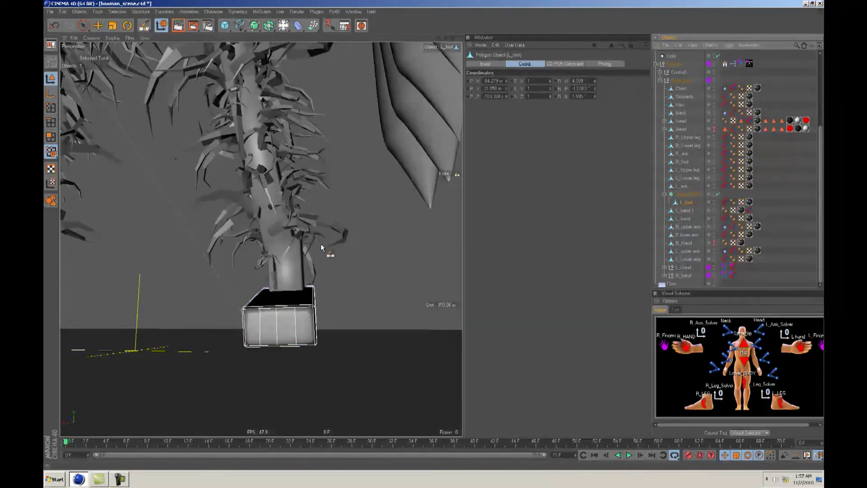
left_click_drag(430, 234, 434, 238, "alt")
left_click(689, 204)
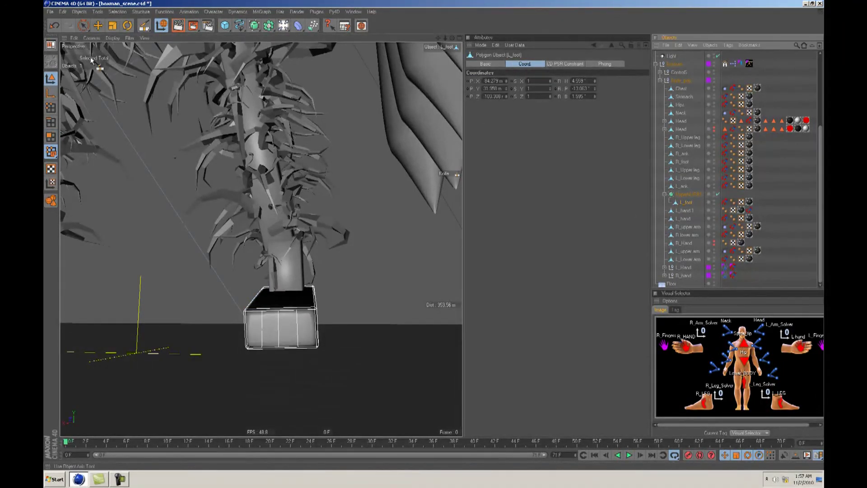
left_click(96, 32)
mouse_move(327, 294)
left_mouse_down("alt")
mouse_move(435, 240)
mouse_move(327, 294)
left_mouse_up("alt")
key("t")
left_click_drag(217, 308, 435, 237)
left_click_drag(280, 301, 434, 236, "alt")
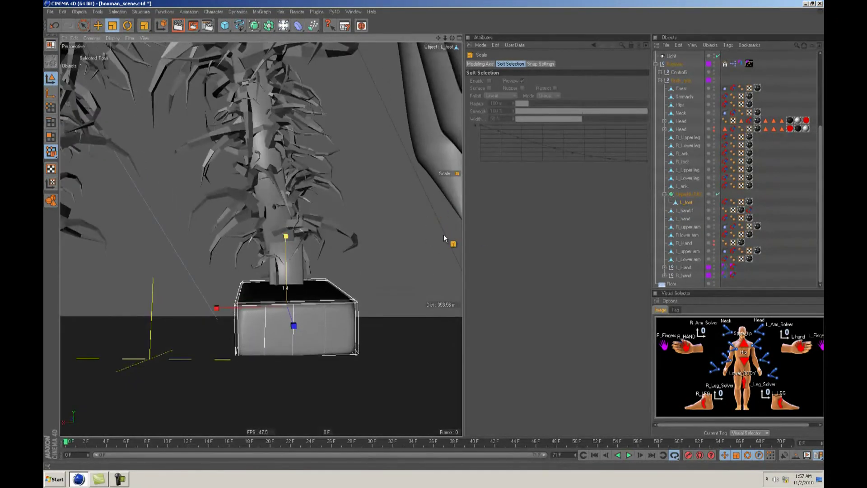
- Reduce L_foot's width slightly and adjust its length with the Scale tool
left_click_drag(261, 309, 435, 235)
scroll(286, 311, "down", 4)
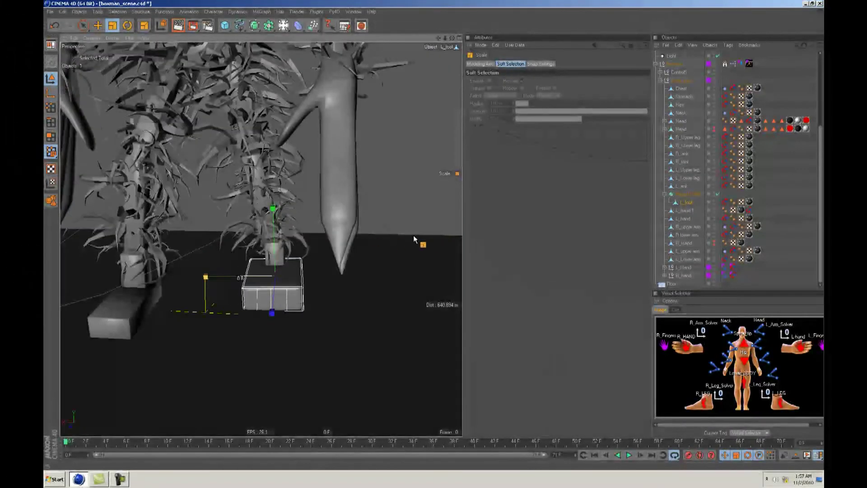
left_click_drag(242, 281, 262, 297, "alt")
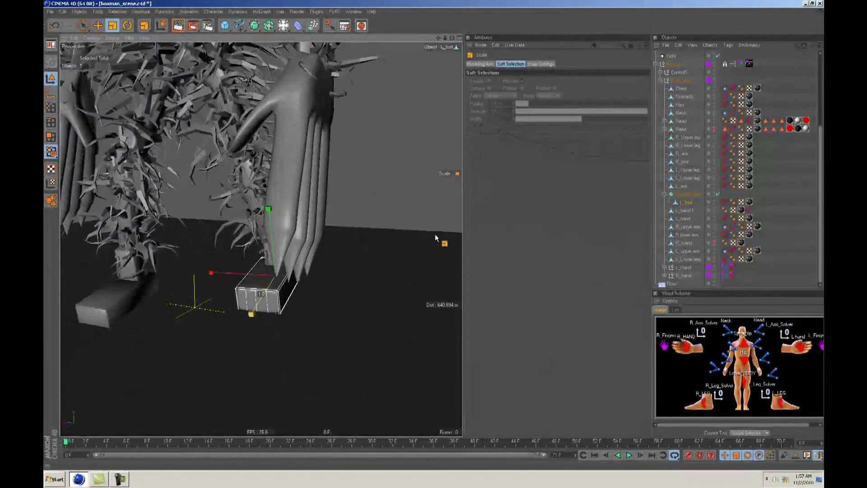
left_click_drag(434, 240, 434, 236)
left_click_drag(252, 312, 451, 235, "alt")
- Select the four front strips of L_foot, extrude them, and inset each one separately with Extrude Inner
right_click_drag(248, 290, 448, 236, "alt")
left_click(687, 202)
left_click(51, 137)
left_click_drag(300, 311, 434, 240, "alt")
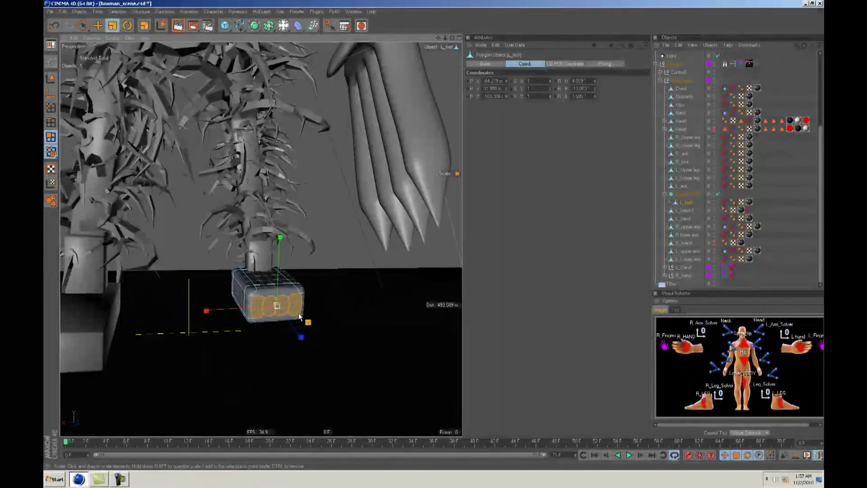
key("e")
key("d")
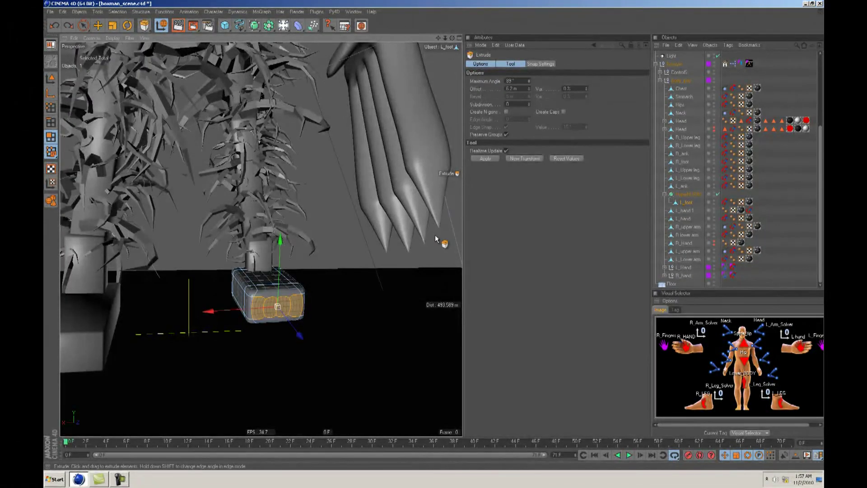
key("i")
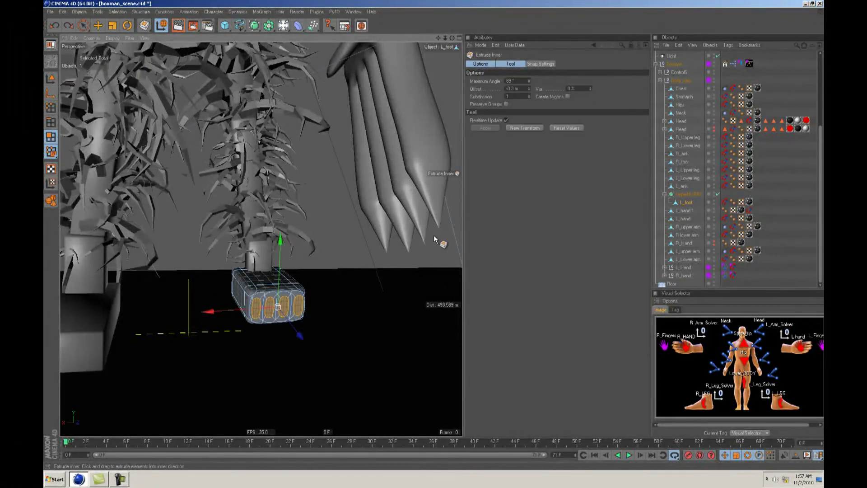
- Pull the inset front polygons forward into long pointed toes and spread the toe tips sideways
key("e")
left_click_drag(300, 334, 339, 387)
left_click_drag(440, 238, 436, 239, "alt")
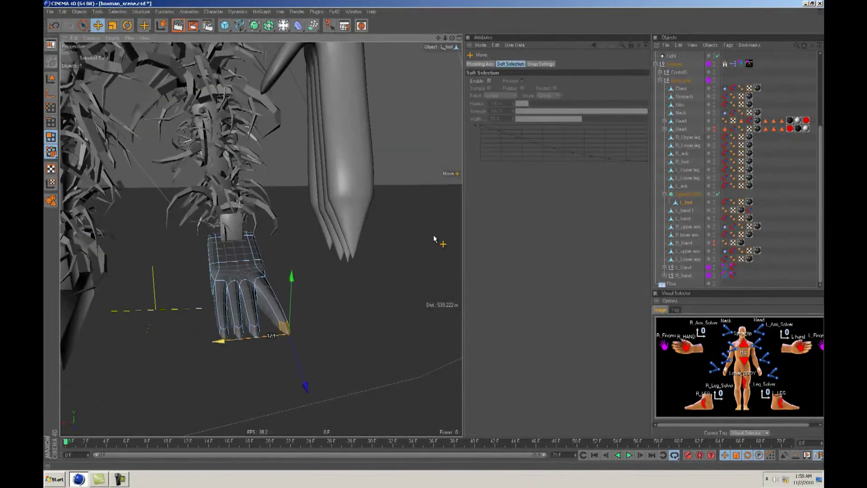
left_click(218, 340)
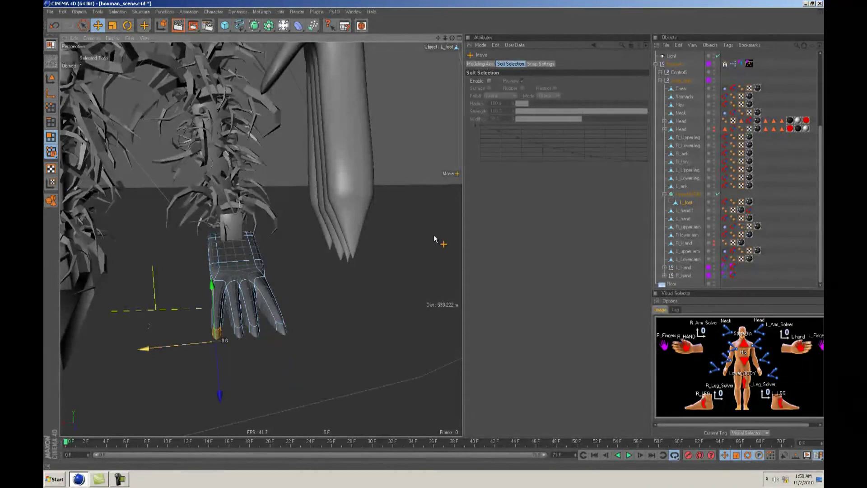
left_click(237, 330)
left_click_drag(433, 238, 434, 240, "alt")
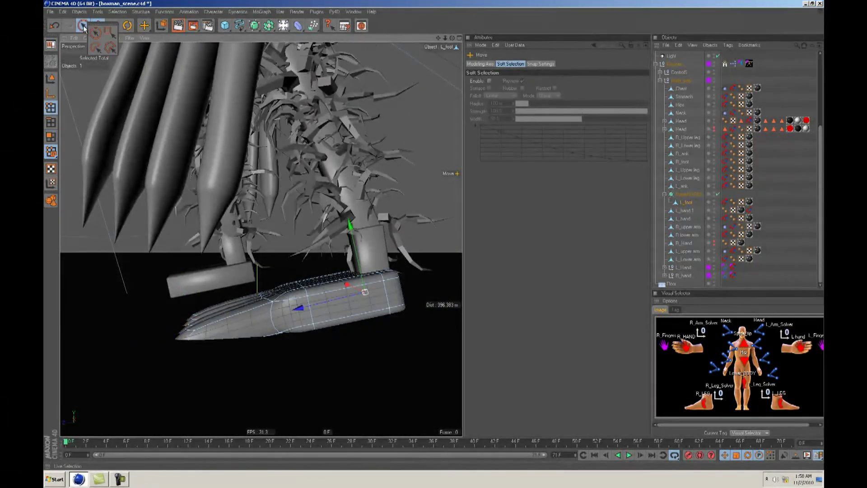
- Rectangle-select points around the left foot's midsection and heel in point mode
left_click(110, 32)
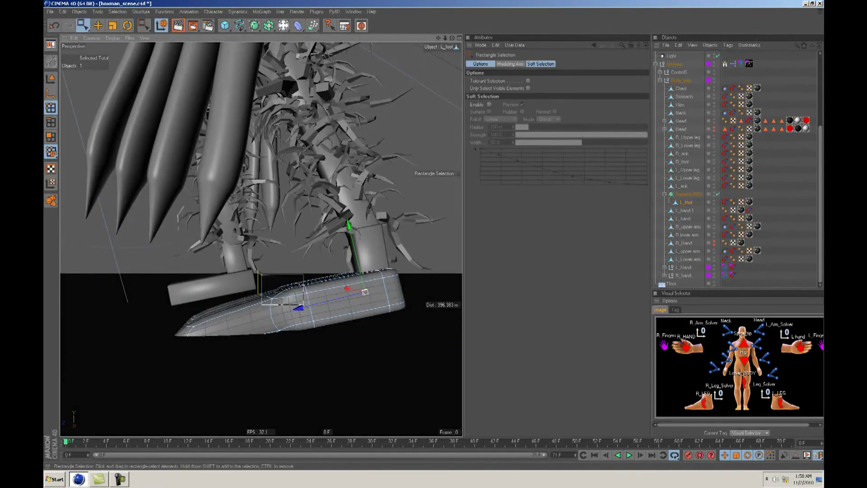
left_click_drag(341, 350, 342, 347)
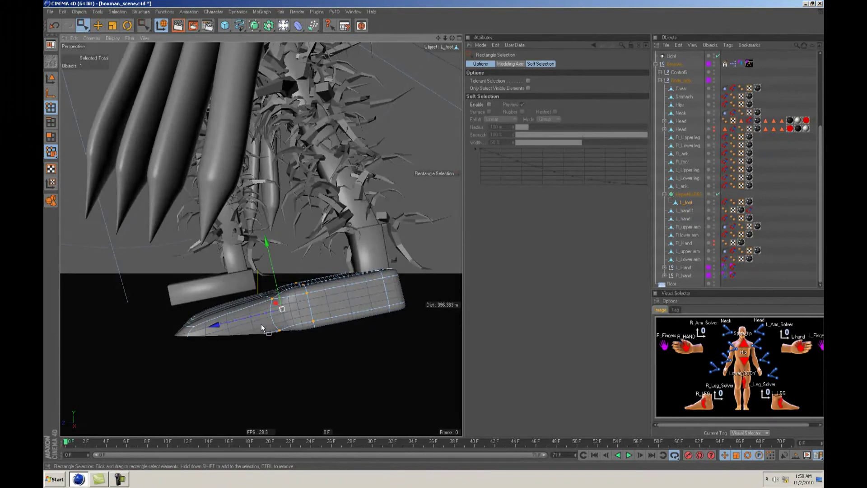
left_click_drag(235, 319, 370, 305)
left_click_drag(309, 254, 303, 253)
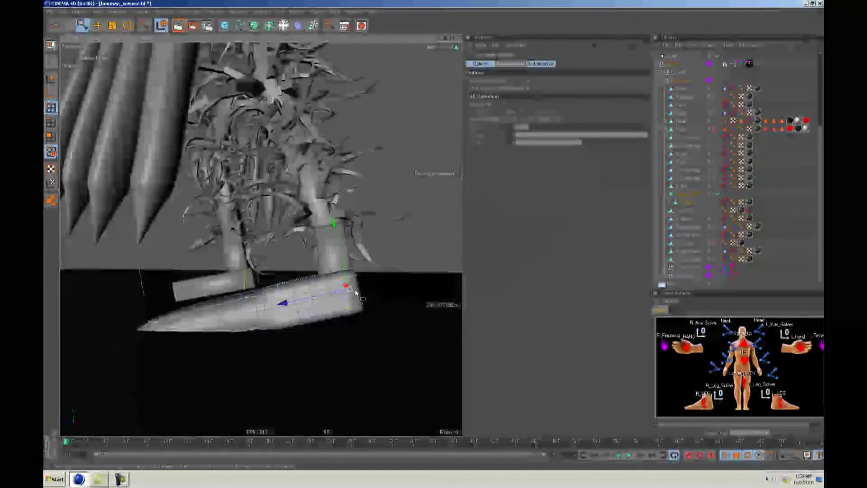
left_click_drag(432, 240, 428, 239, "alt")
- Try a Magnet pull on the top of the left heel, undo it, and set the Magnet radius to 50 m
key("v")
mouse_move(273, 288)
left_click(229, 283)
left_click_drag(314, 277, 315, 270)
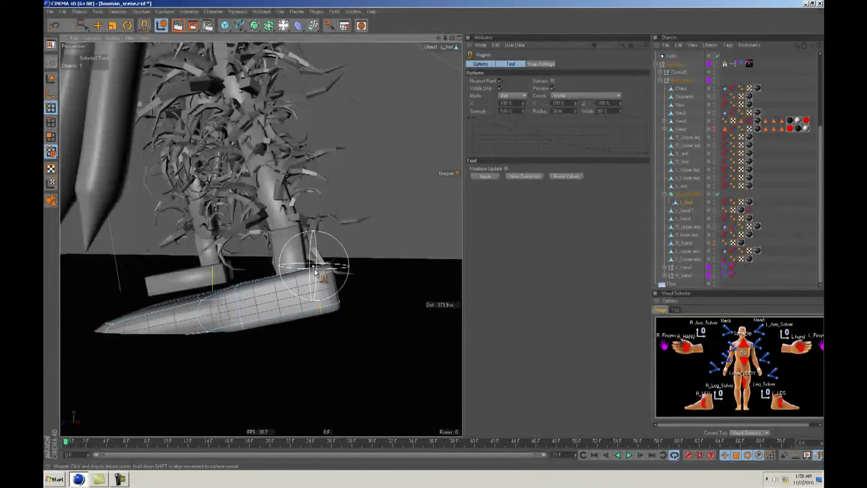
key("ctrl+z")
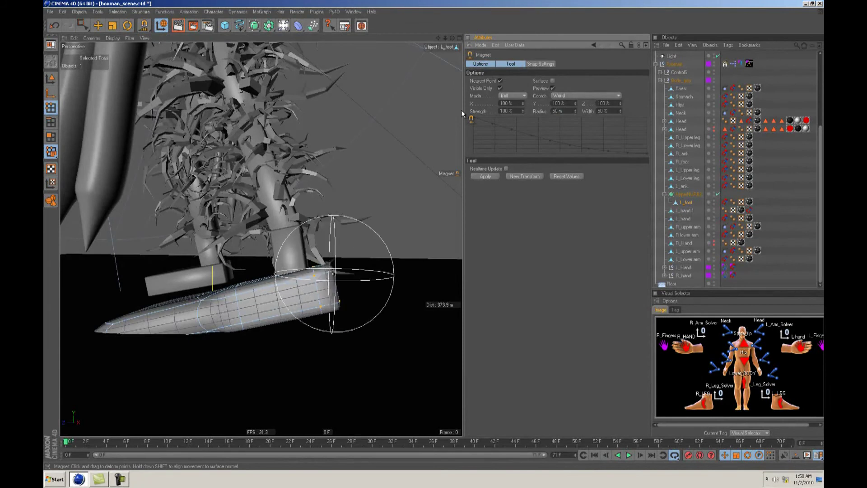
left_click_drag(440, 237, 435, 235, "alt")
- Reshape the left heel with the Magnet, pulling its lower points down and adjusting the points around the ankle
left_click_drag(336, 311, 340, 333)
left_click_drag(434, 238, 437, 238, "alt")
left_click_drag(357, 309, 437, 239)
left_click_drag(337, 324, 435, 239)
left_click_drag(298, 265, 433, 239)
left_click_drag(349, 271, 333, 278)
left_click_drag(333, 279, 440, 240, "alt")
- Lower the underside of the left foot from the arch to the toes with the Magnet
left_click_drag(314, 312, 303, 322)
left_click_drag(302, 322, 433, 240, "alt")
left_click_drag(267, 317, 436, 238)
left_click_drag(295, 342, 433, 238, "alt")
left_click_drag(247, 334, 255, 342)
left_click_drag(255, 342, 434, 237, "alt")
left_click_drag(204, 336, 156, 356)
left_click_drag(156, 356, 434, 238, "alt")
- Narrow the left foot behind the toes by pulling its side points inward with the Magnet
left_click_drag(182, 330, 229, 295, "alt")
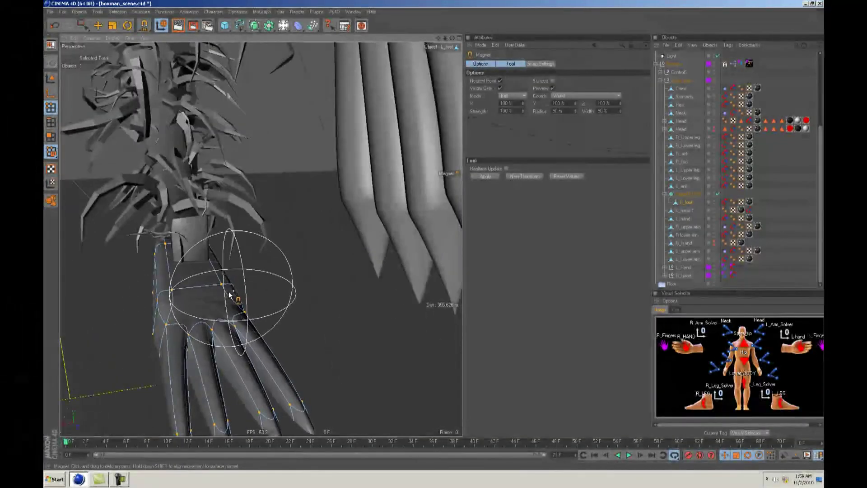
left_click_drag(158, 299, 170, 303)
left_click_drag(171, 303, 154, 165, "alt")
- Return to object mode with the Move tool and save the scene
left_click(53, 85)
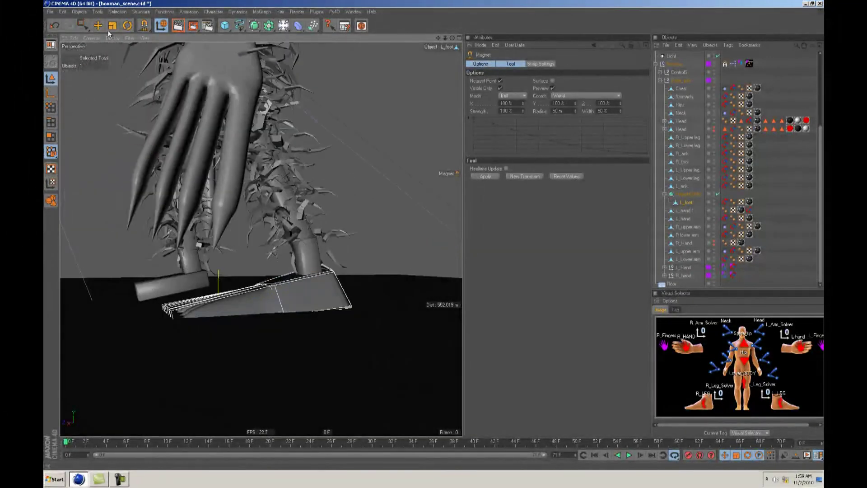
left_click(99, 27)
left_click_drag(375, 244, 358, 248, "alt")
scroll(431, 238, "down", 3)
key("ctrl+s")
middle_click_drag(435, 246, 429, 238, "alt")
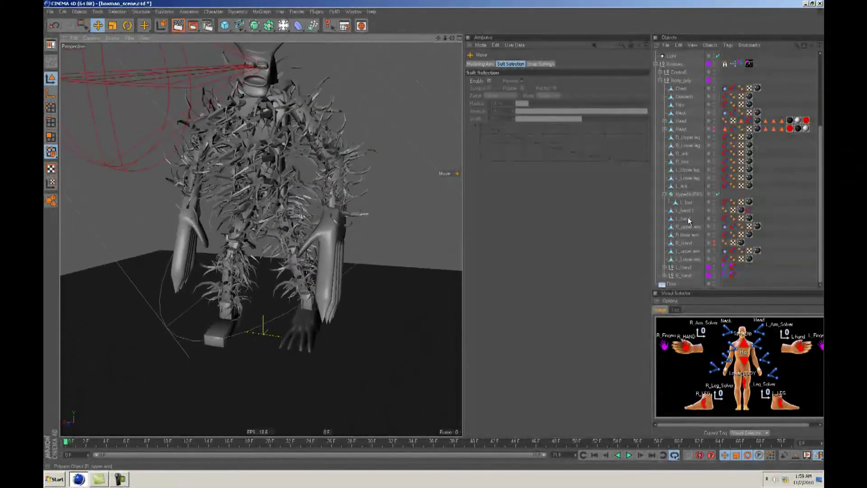
- Convert the foot's HyperNURBS to an editable mesh, move L_foot out, delete the leftover HyperNURBS null, and save the scene
left_click(687, 194)
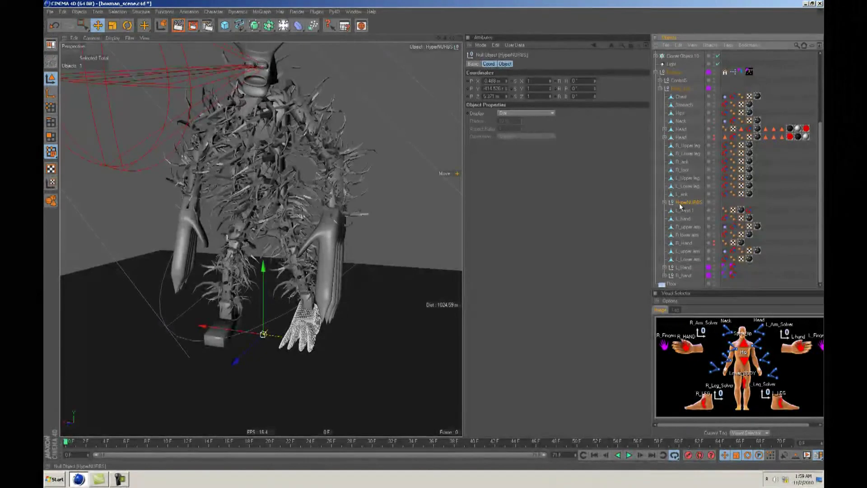
left_click(663, 202)
left_click_drag(677, 210, 678, 198)
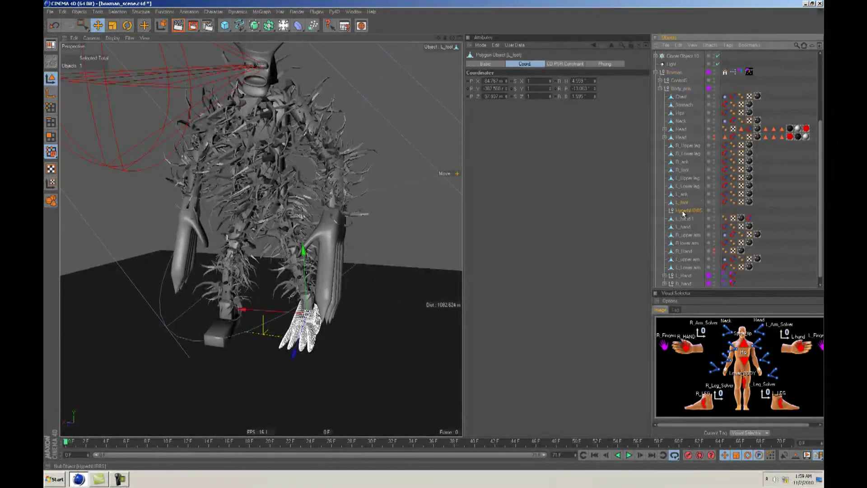
left_click(682, 210)
key("Delete")
left_click(682, 204)
left_click_drag(346, 255, 422, 236, "alt")
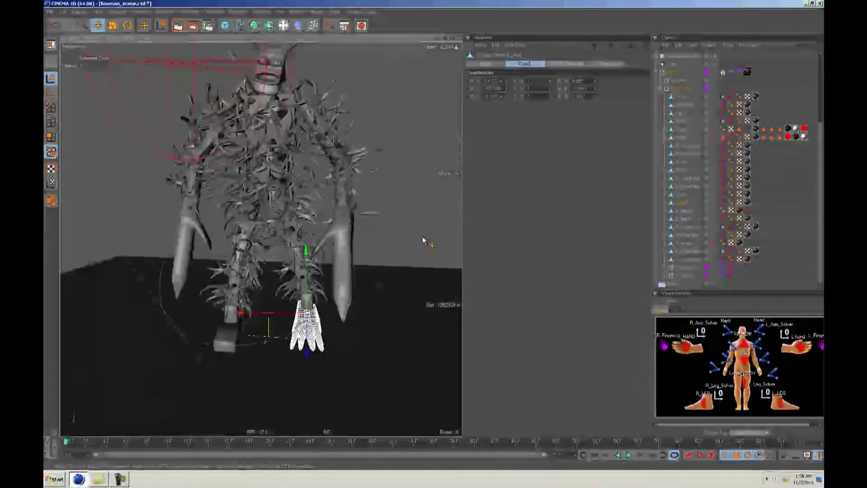
key("ctrl+s")
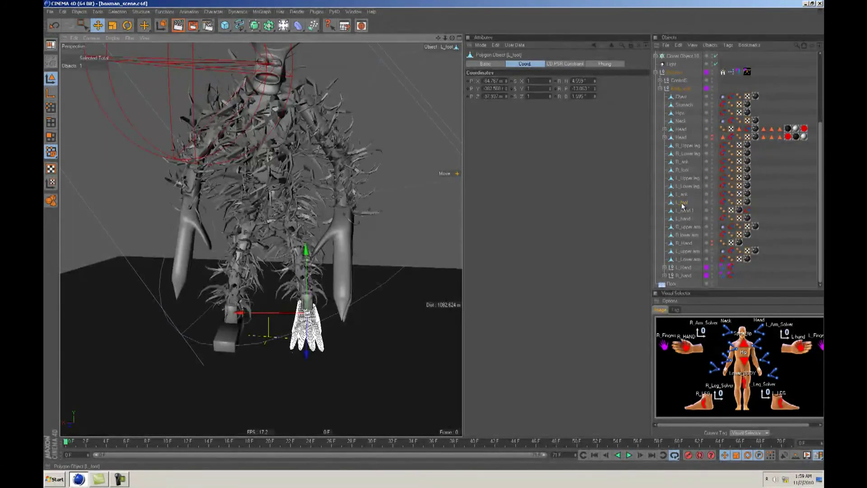
- Duplicate L_foot without its PSR Constraint tag and mirror the copy by setting its X scale to -1
left_click_drag(682, 206, 693, 213, "ctrl")
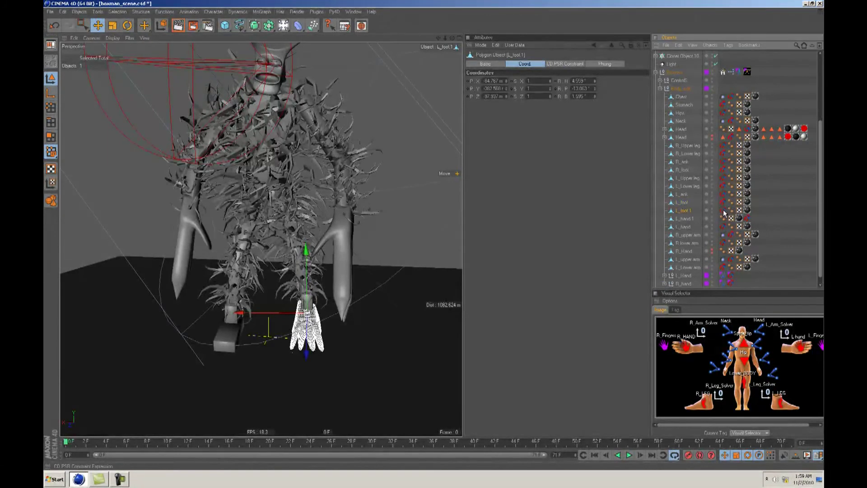
left_click_drag(533, 81, 479, 82)
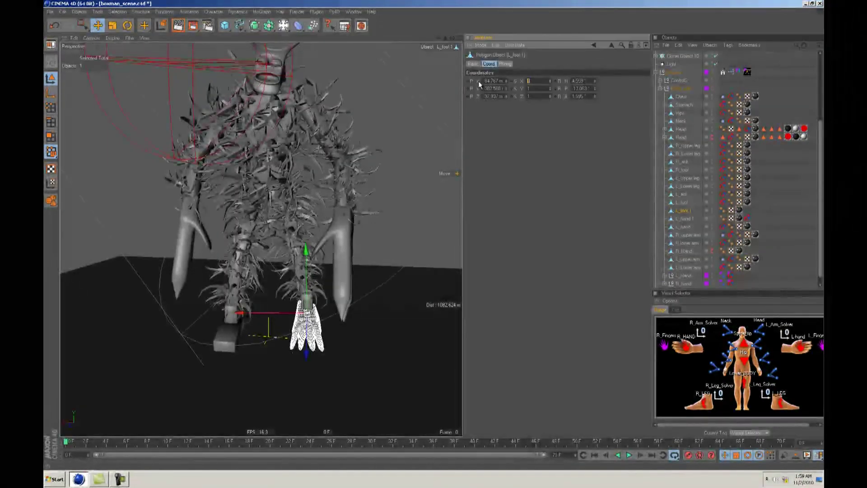
type("-1")
key("Return")
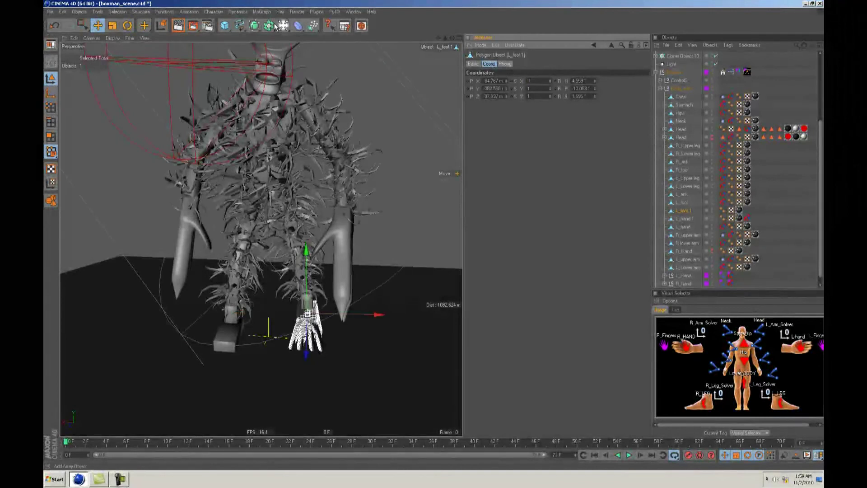
- Freeze the transformation of the mirrored foot copy L_foot.1 with the CD joint and skin tools
left_click(316, 12)
mouse_move(338, 74)
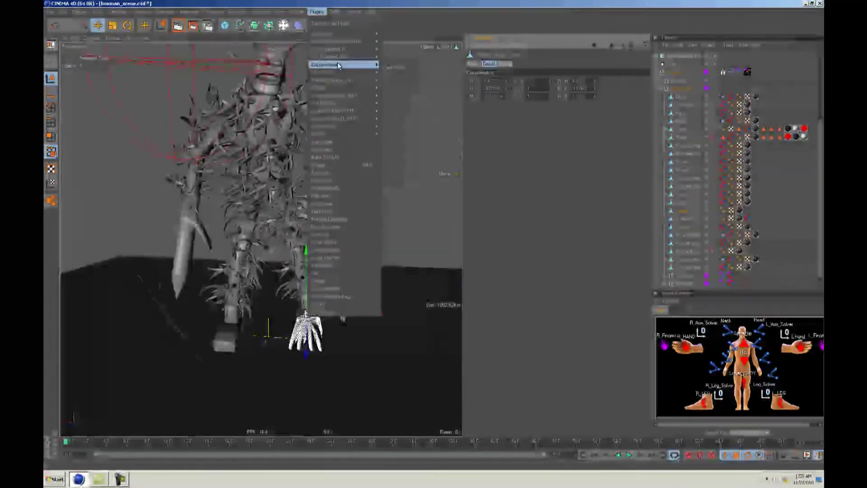
mouse_move(338, 58)
mouse_move(353, 41)
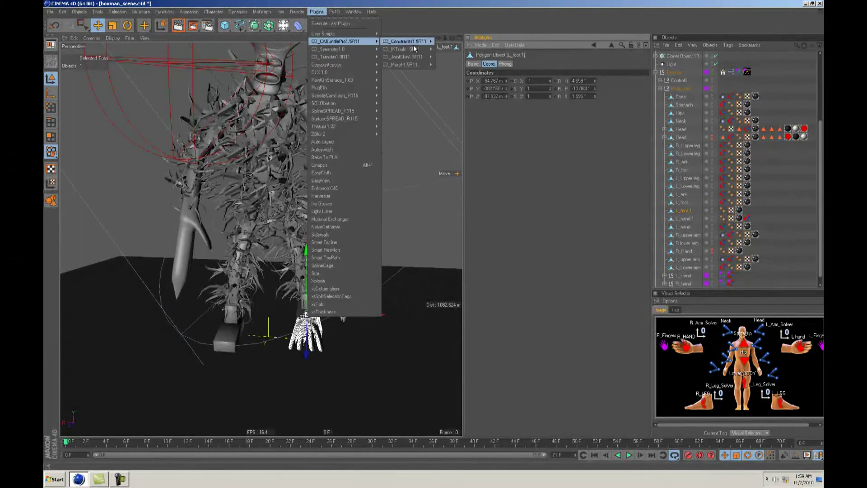
mouse_move(402, 57)
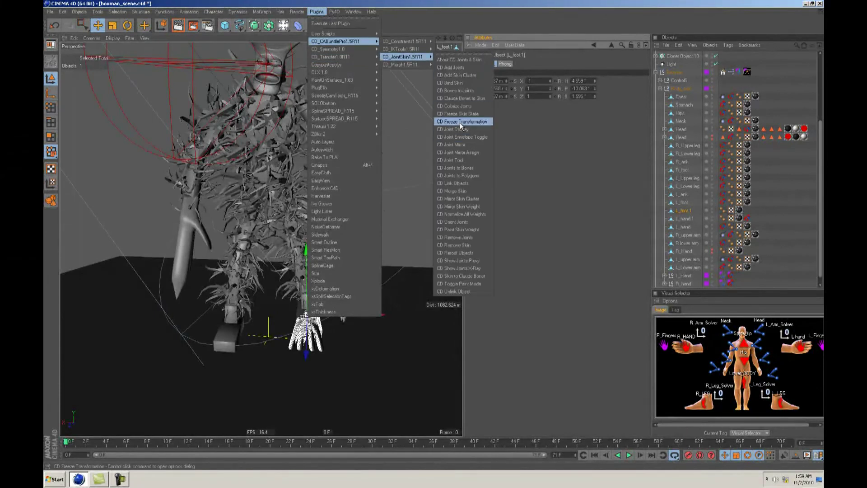
left_click(460, 123)
- Transfer R_foot's PSR Constraint tag to the mirrored foot copy and hide the original R_foot box
left_click(685, 211)
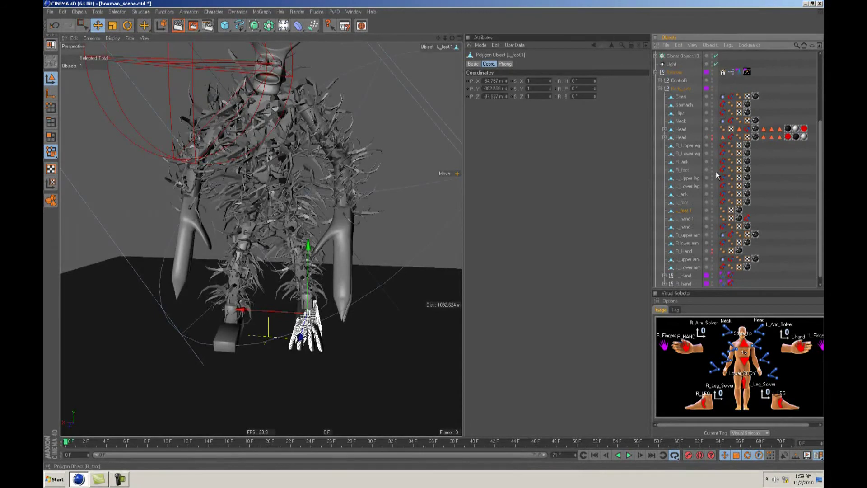
left_click_drag(722, 170, 748, 211)
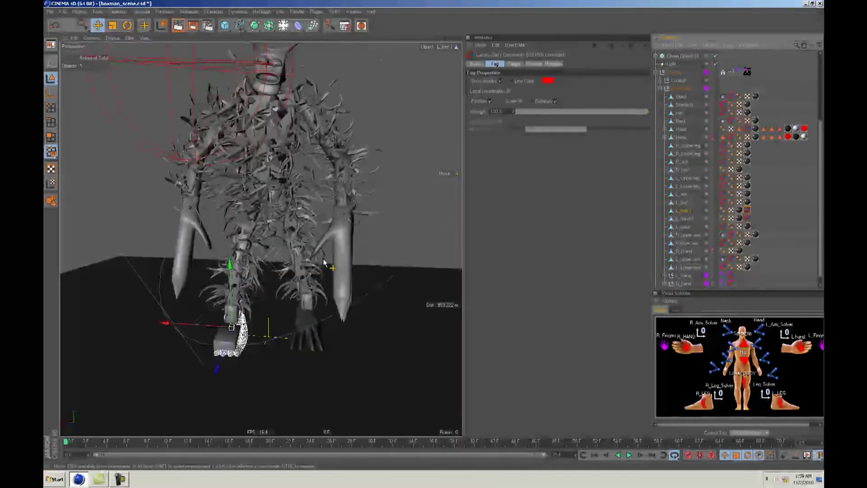
left_click(714, 169)
left_click(712, 170)
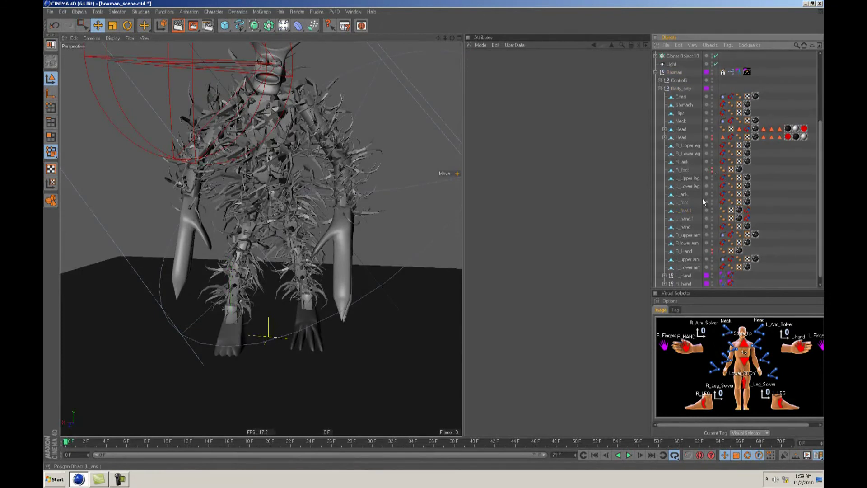
- Rotate the R_FOOT control to pose the clawed right foot, and return to the Move tool
left_click_drag(406, 245, 268, 235, "alt")
left_click(703, 403)
left_click_drag(337, 302, 432, 237, "alt")
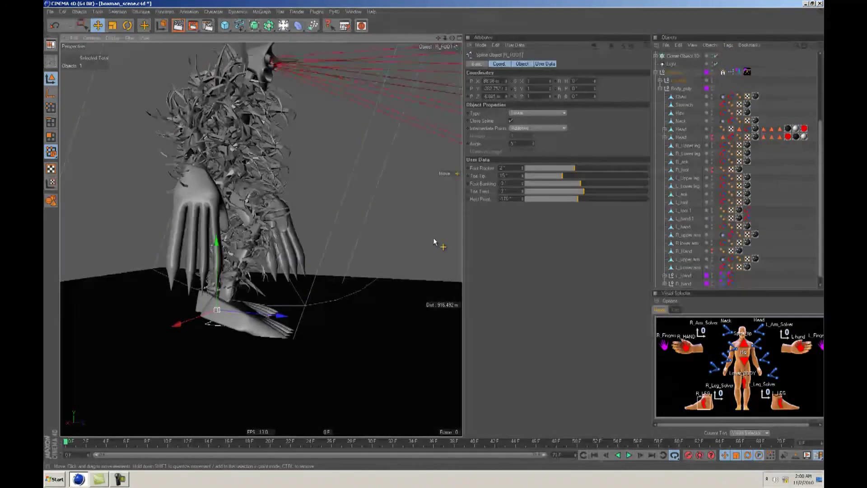
key("r")
left_click_drag(268, 286, 247, 285)
key("e")
left_click_drag(433, 238, 434, 237)
left_click_drag(308, 266, 434, 235, "alt")
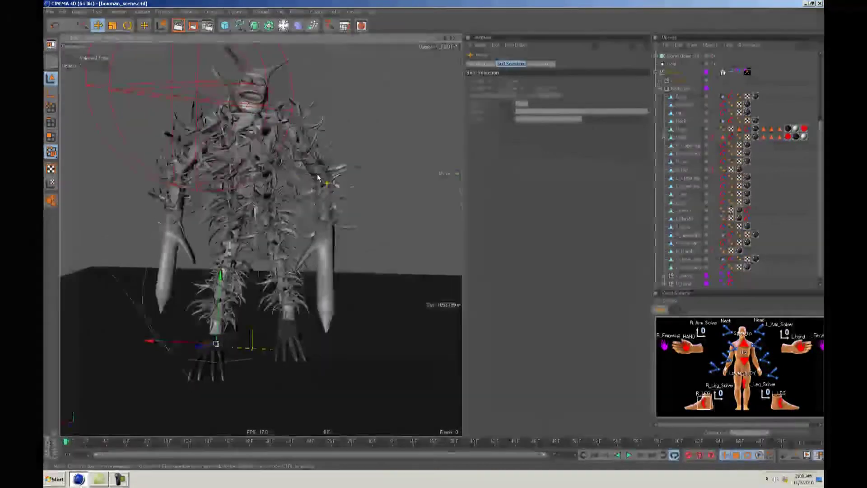
mouse_move(434, 235)
left_mouse_down("alt")
mouse_move(442, 235)
mouse_move(433, 235)
left_mouse_up("alt")
left_click_drag(276, 194, 282, 198, "alt")
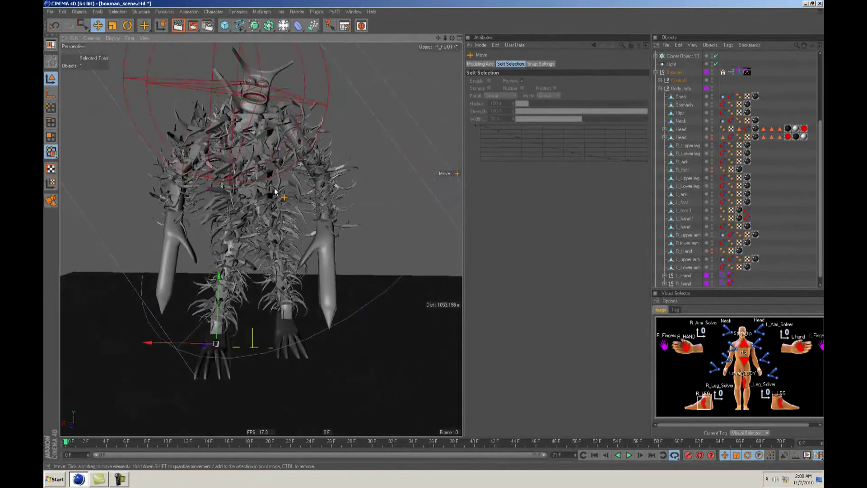
middle_click_drag(276, 194, 284, 205, "alt")
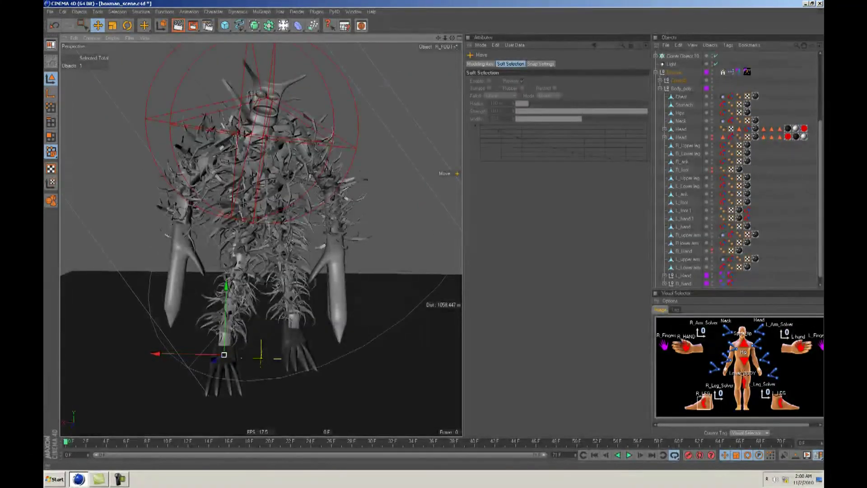
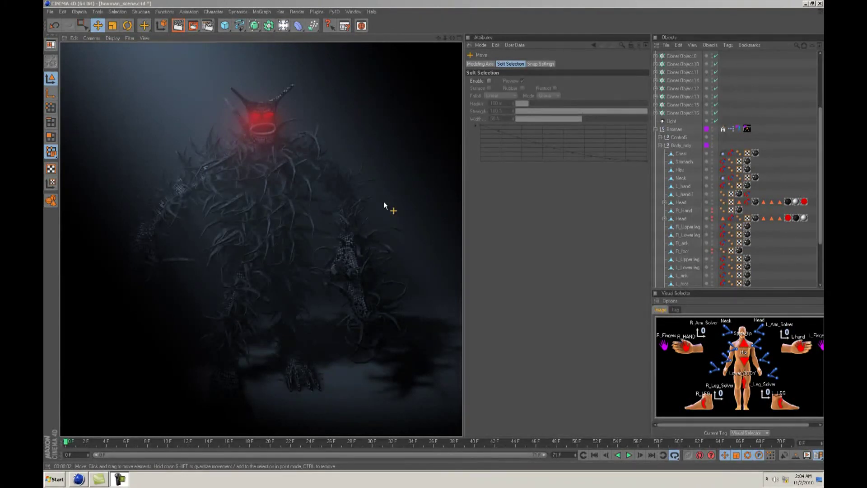
- Save the scene and play the animation briefly to check the spiked character
left_click(399, 192)
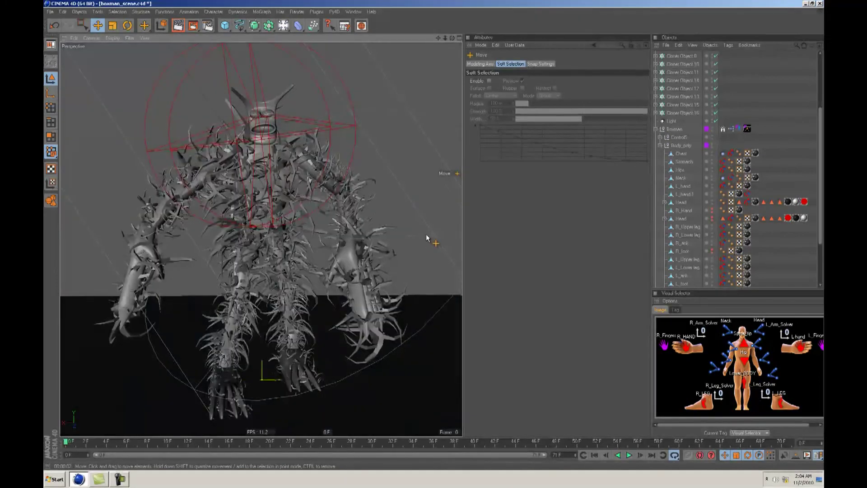
scroll(431, 237, "down", 2)
key("ctrl+s")
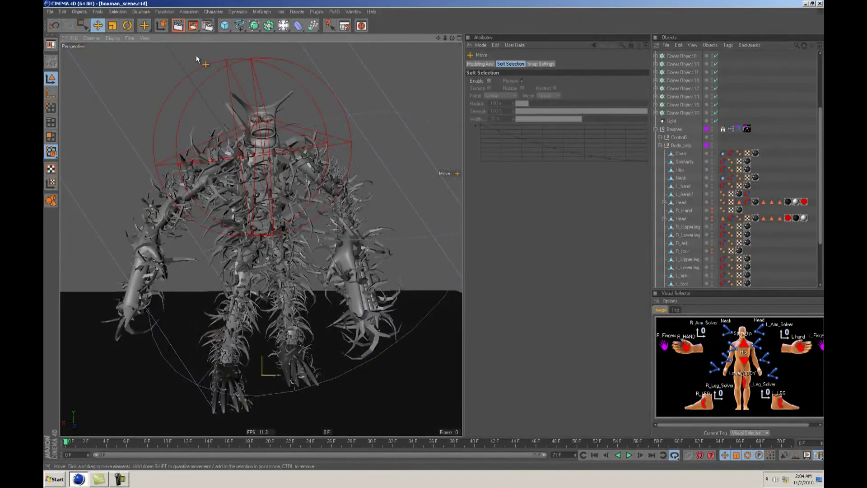
left_click(629, 455)
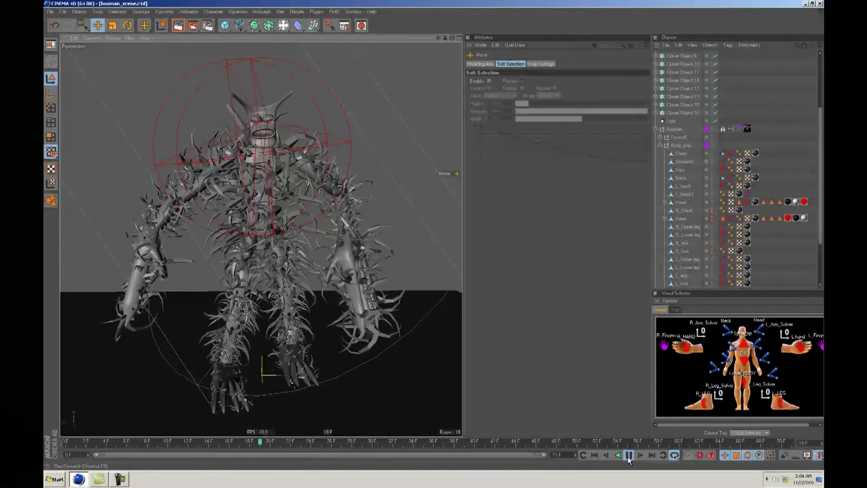
left_click(628, 455)
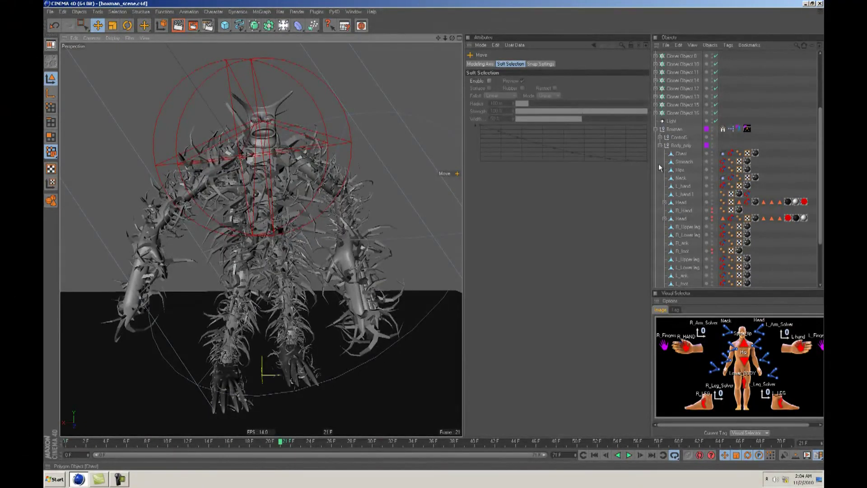
- Duplicate the right foot's spike cloner, Cloner Object 13, and set Head as the copy's target object
left_click(674, 114)
left_click(677, 105)
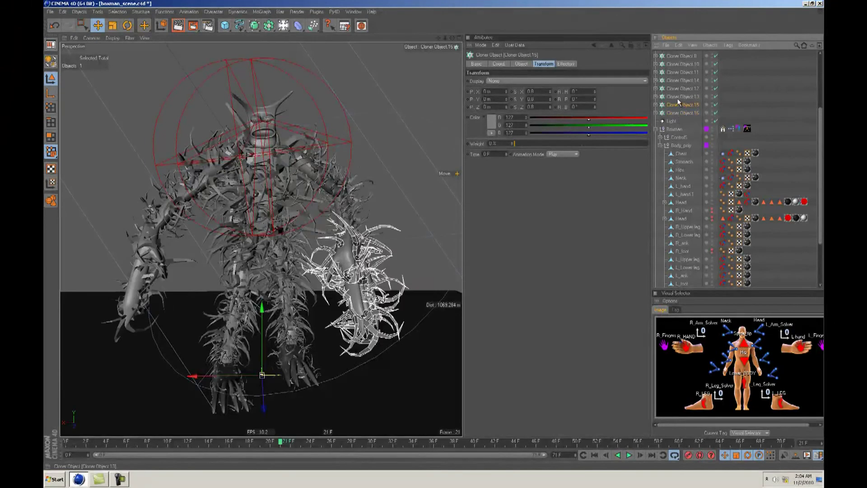
left_click(678, 98)
left_click_drag(682, 97, 673, 117, "ctrl")
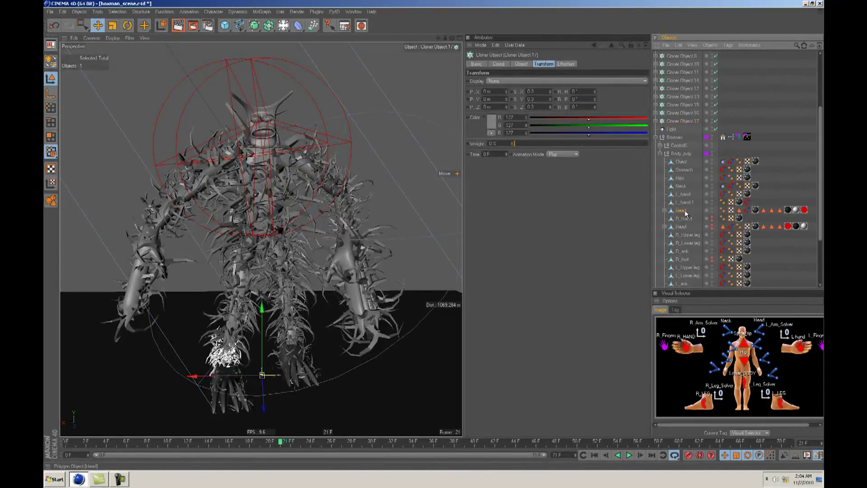
left_click(522, 64)
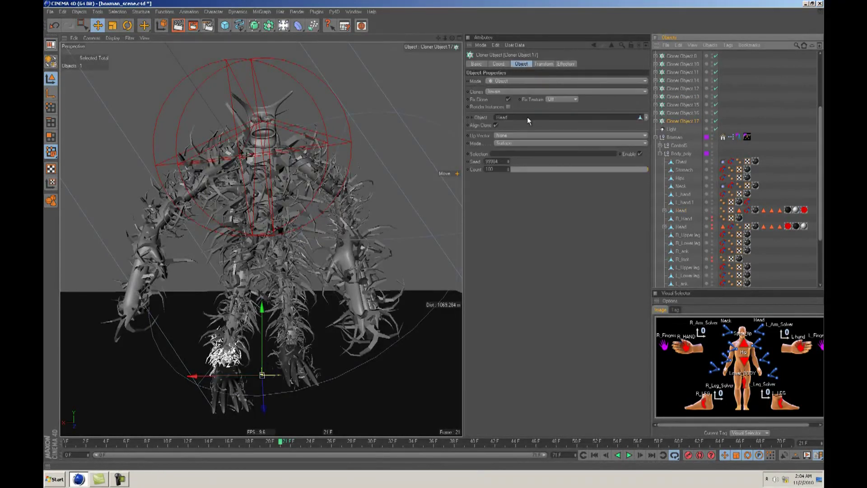
- Try distributing the head's spike clones by Volume, adjusting their count and seed
left_click(518, 142)
left_click(515, 181)
left_click_drag(544, 154, 692, 158)
mouse_move(524, 146)
left_mouse_down()
mouse_move(523, 139)
mouse_move(524, 147)
left_mouse_up()
left_click(523, 147)
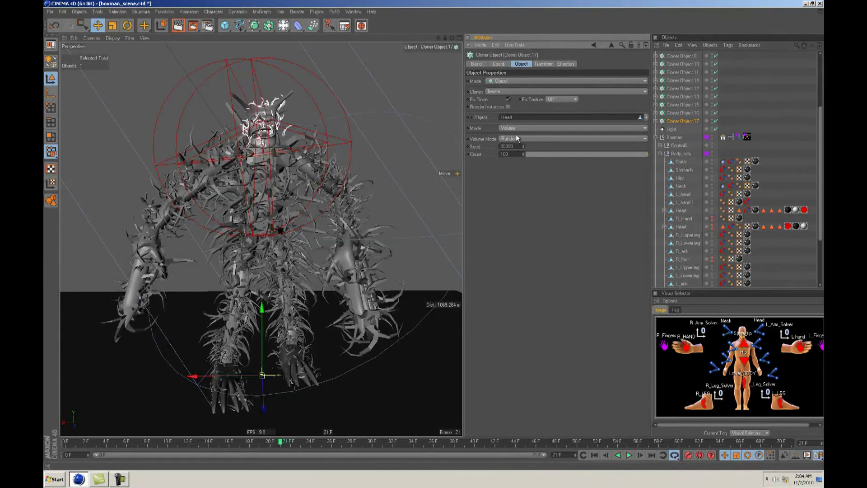
- Set the head cloner's distribution mode to Vertex and select the Head object
left_click(515, 130)
left_click(514, 137)
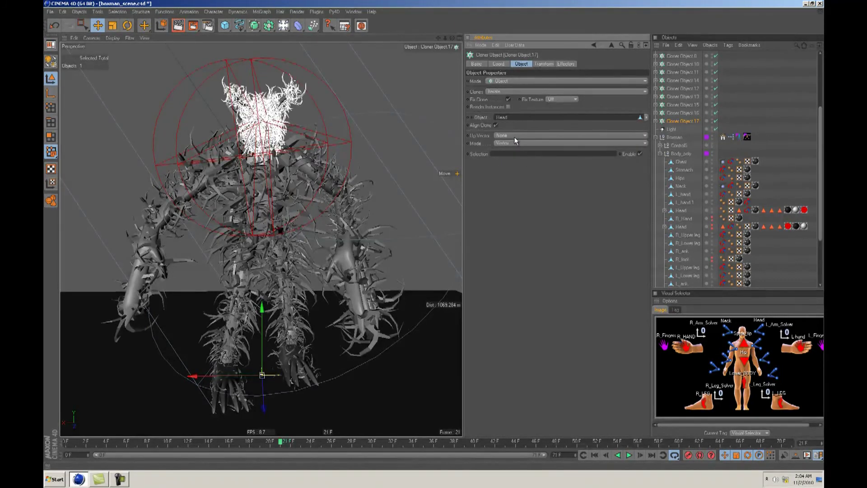
left_click(405, 121)
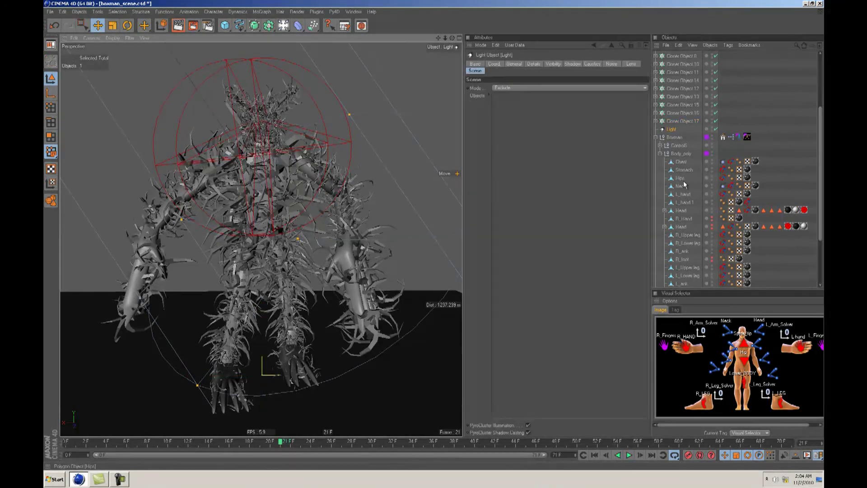
left_click(681, 211)
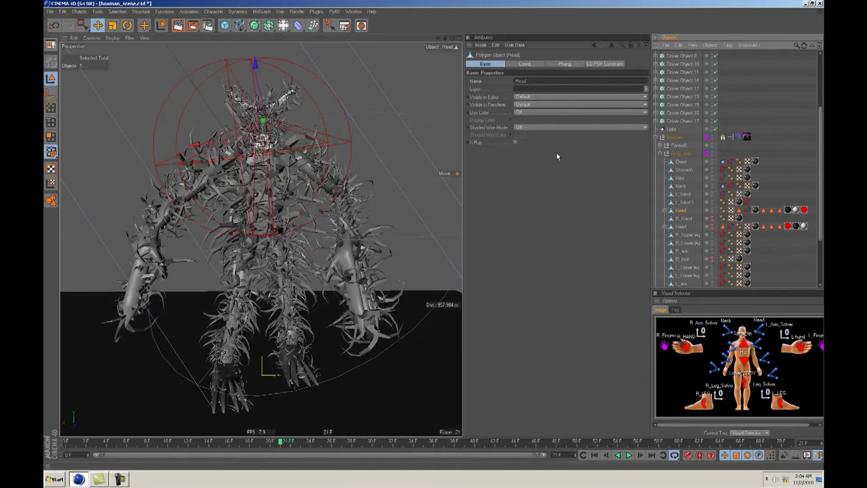
- Render the perspective view from several angles to check the spiked head
left_click(179, 25)
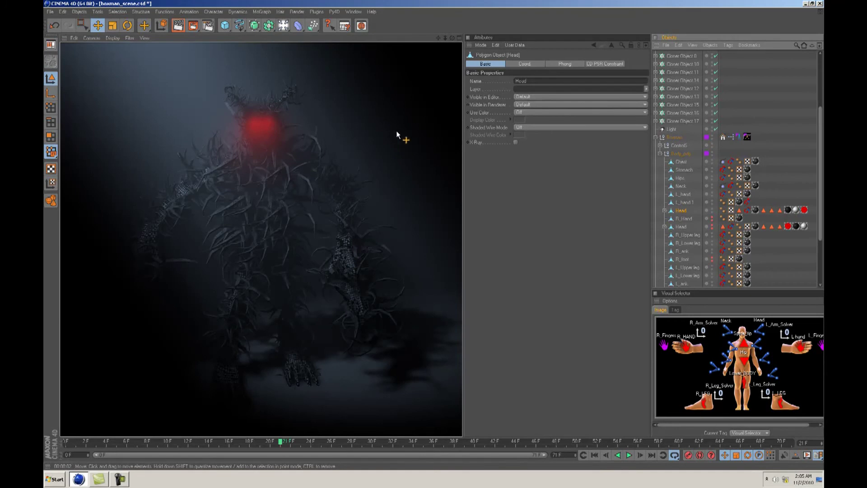
left_click(96, 27)
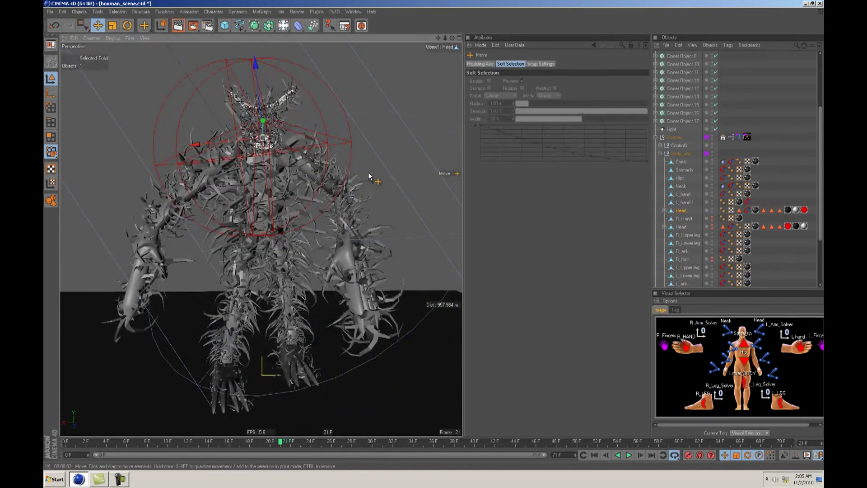
left_click_drag(430, 235, 435, 235, "alt")
left_click(179, 27)
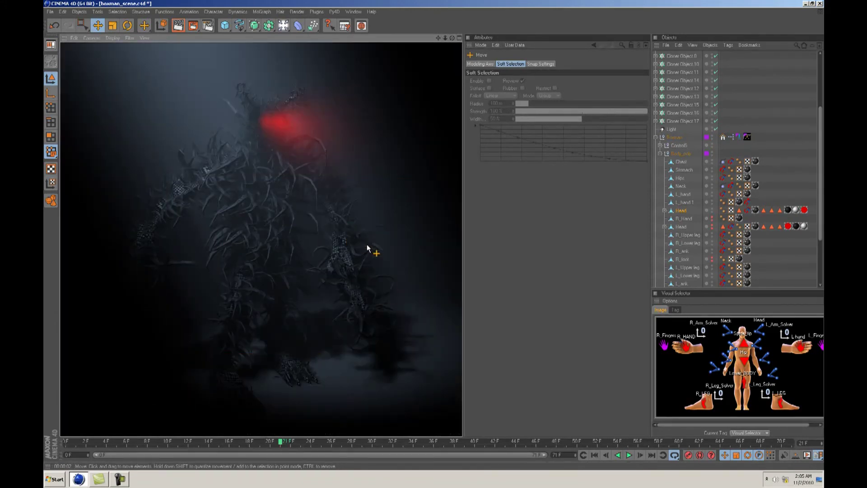
left_click_drag(441, 235, 426, 229, "alt")
left_click(175, 28)
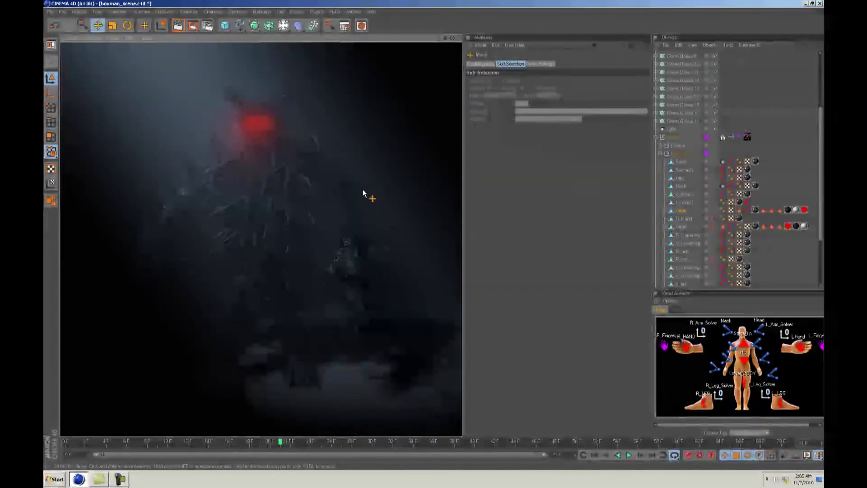
left_click(347, 193)
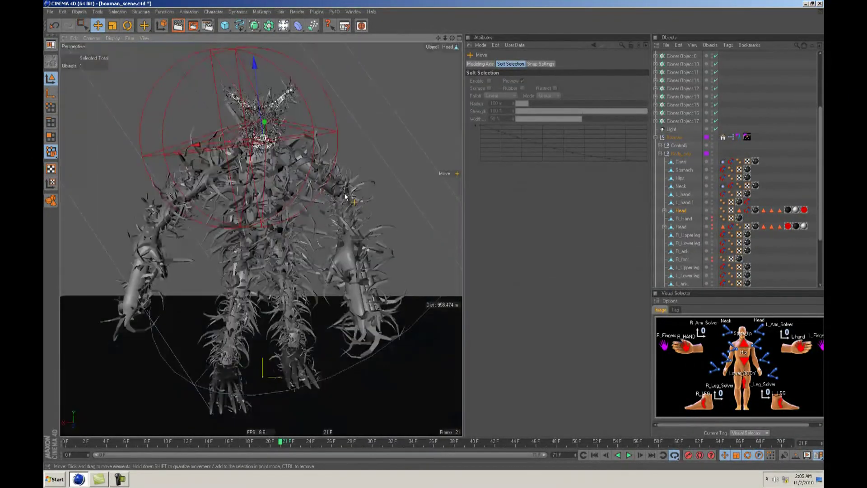
- Enable the display of the rig's bones and joints in the viewport around the left hand
left_click(130, 38)
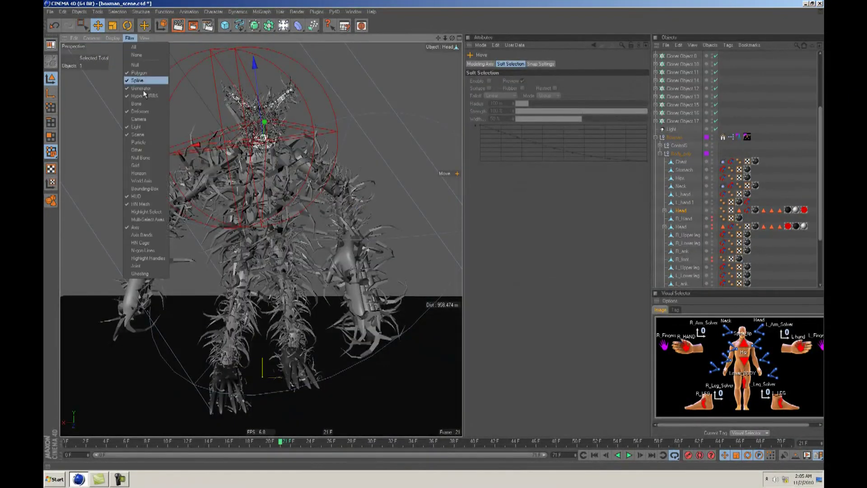
left_click(144, 142)
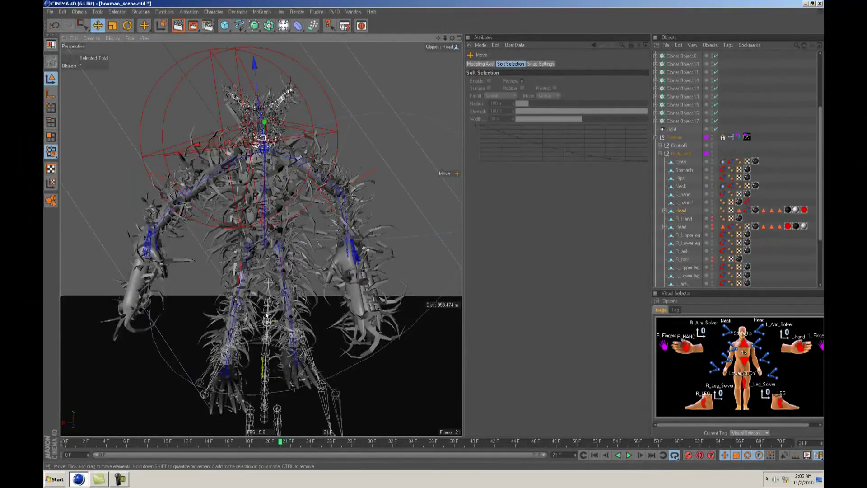
right_click_drag(304, 274, 424, 229, "alt")
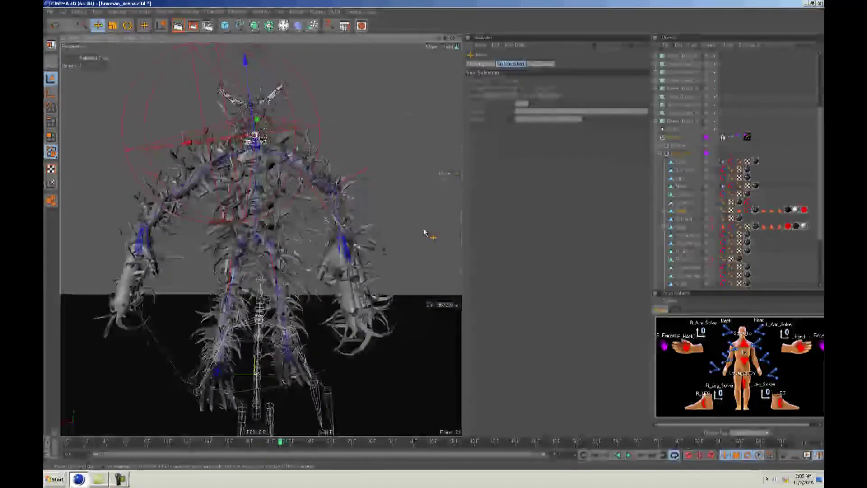
right_click_drag(304, 269, 559, 233, "alt")
left_click_drag(434, 236, 415, 258, "alt")
middle_click_drag(415, 258, 318, 265, "alt")
left_click_drag(318, 265, 258, 248, "alt")
right_click_drag(259, 244, 415, 234, "alt")
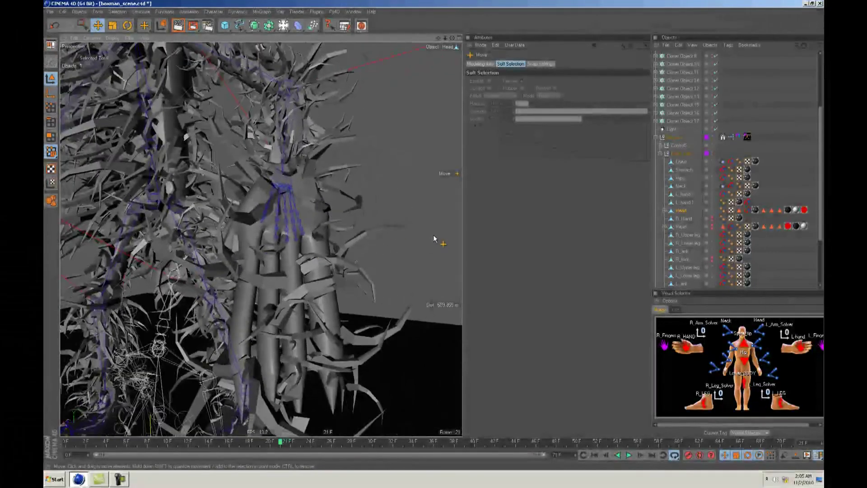
- Inspect the PSR constraint tags on the L_Hand and R_hand nulls
scroll(722, 224, "down", 3)
left_click(690, 267)
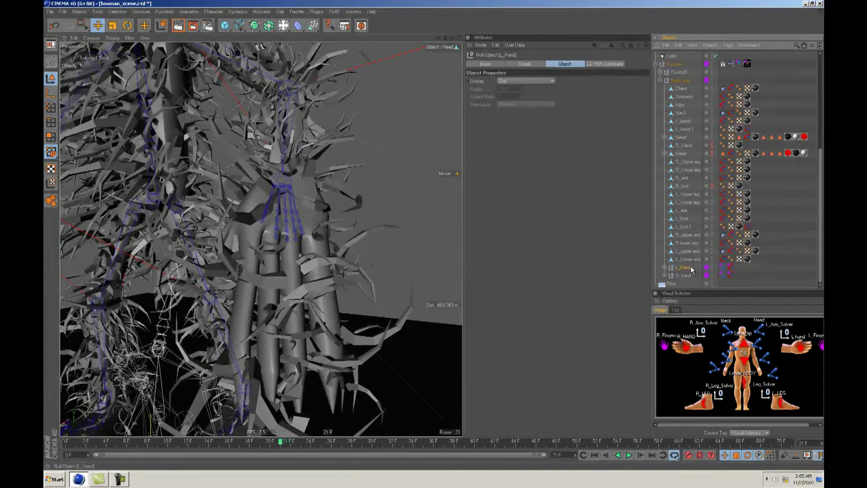
left_click(730, 267)
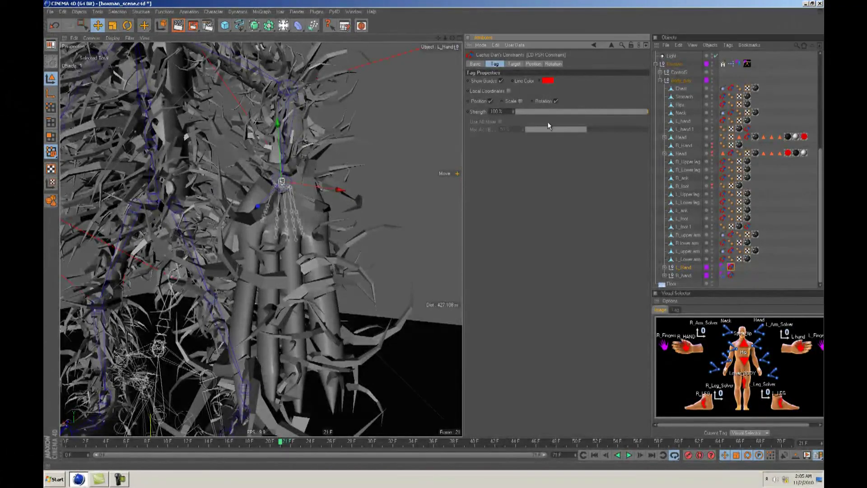
left_click(730, 274)
left_click(732, 268)
left_click(732, 275)
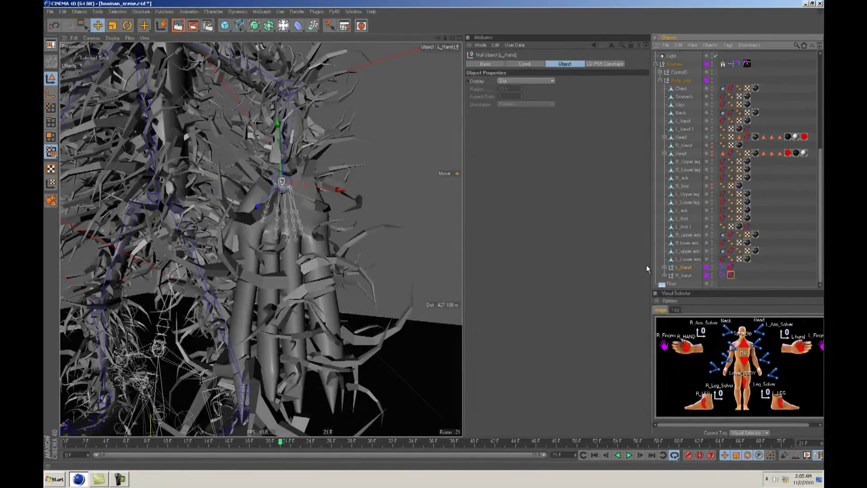
- Expand the L_Hand null's hierarchy and scale the whole finger rig up to the size of the clawed left hand
left_click(665, 266)
left_click(665, 267)
scroll(665, 263, "down", 4)
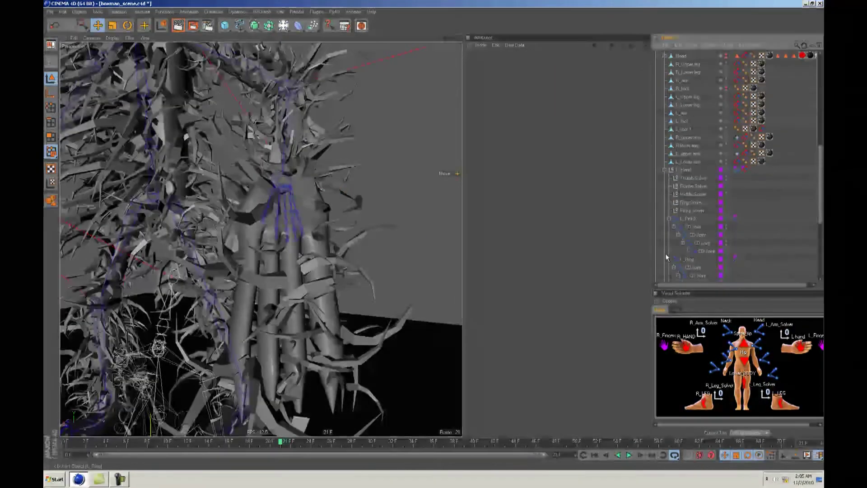
left_click(669, 219)
left_click(667, 169)
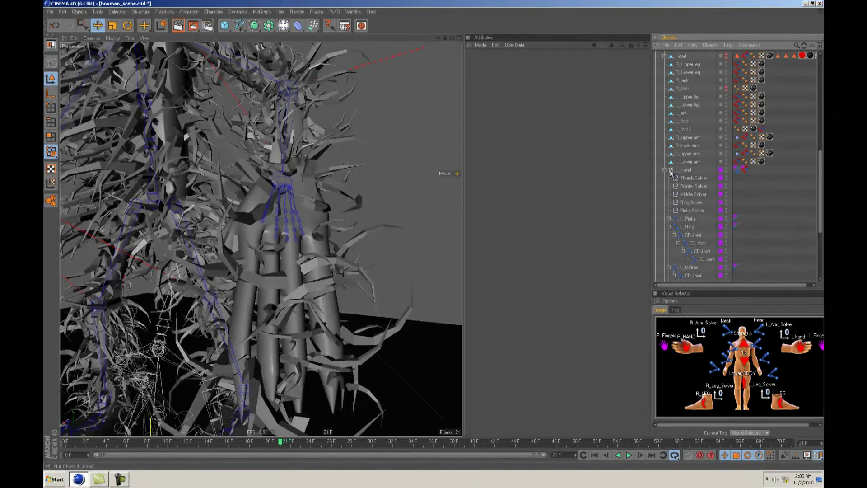
key("t")
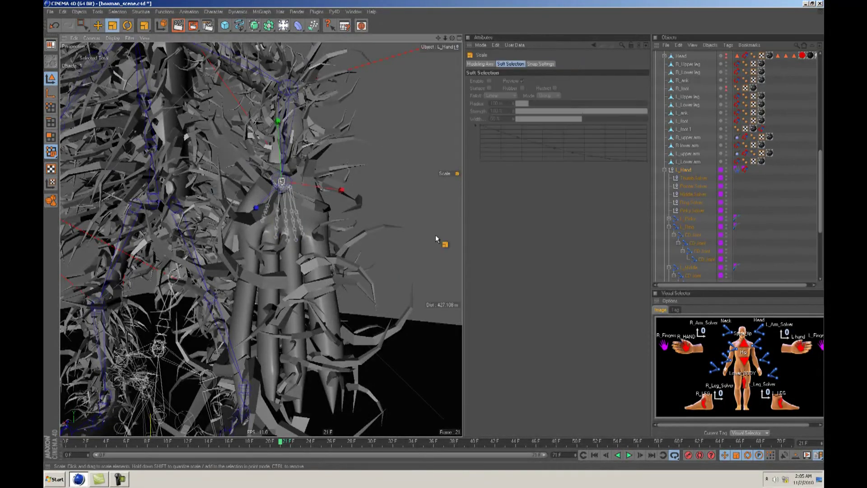
left_click_drag(361, 230, 426, 234)
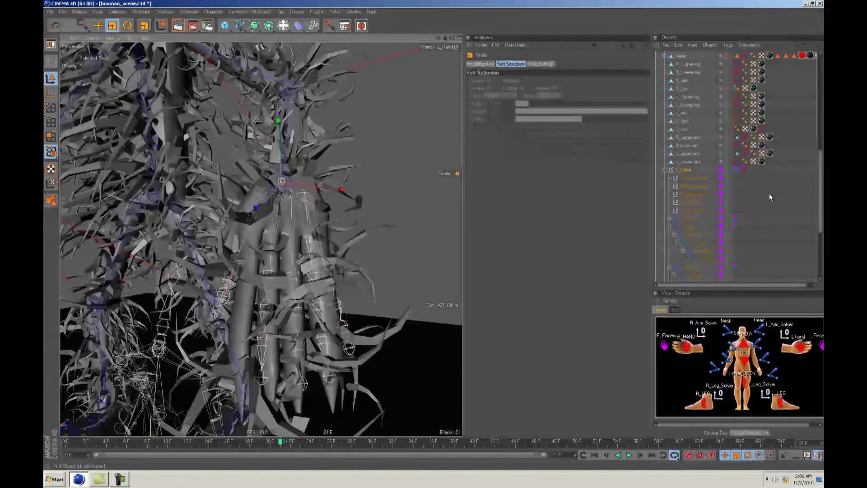
- Examine the L_Pinky joint against the left hand mesh and look through the CD joint and skin plugin commands
left_click(693, 219)
left_click_drag(442, 234, 422, 237, "alt")
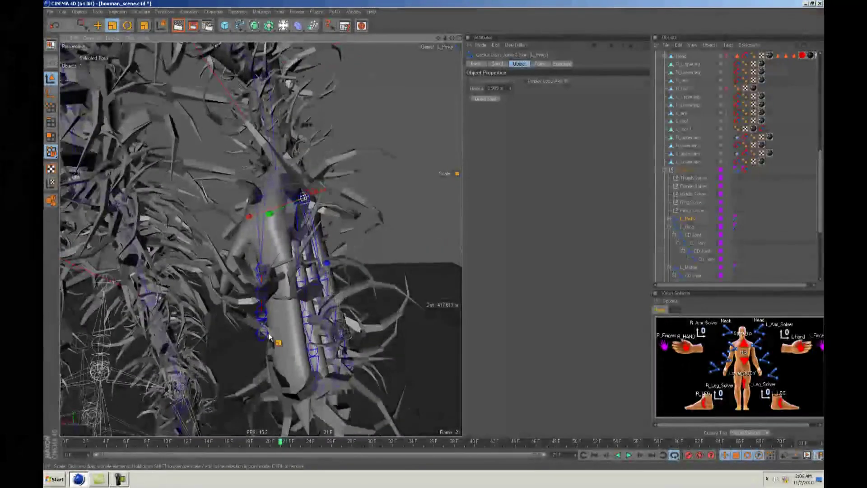
key("e")
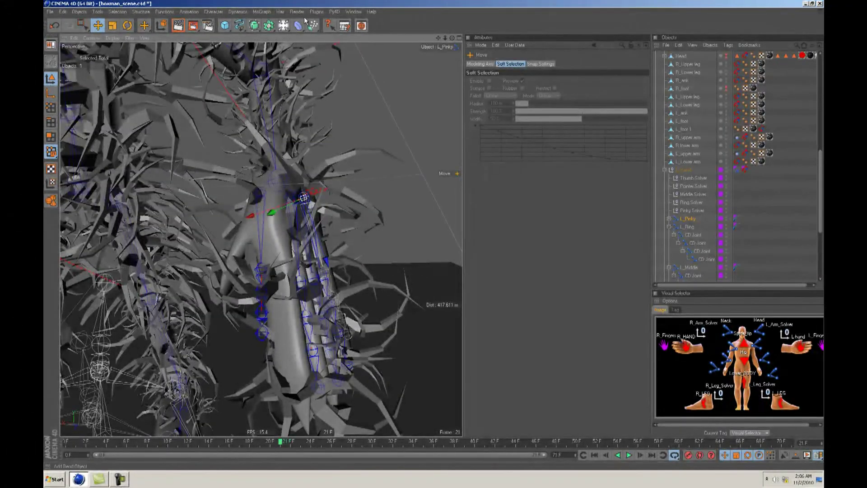
left_click(317, 12)
mouse_move(332, 56)
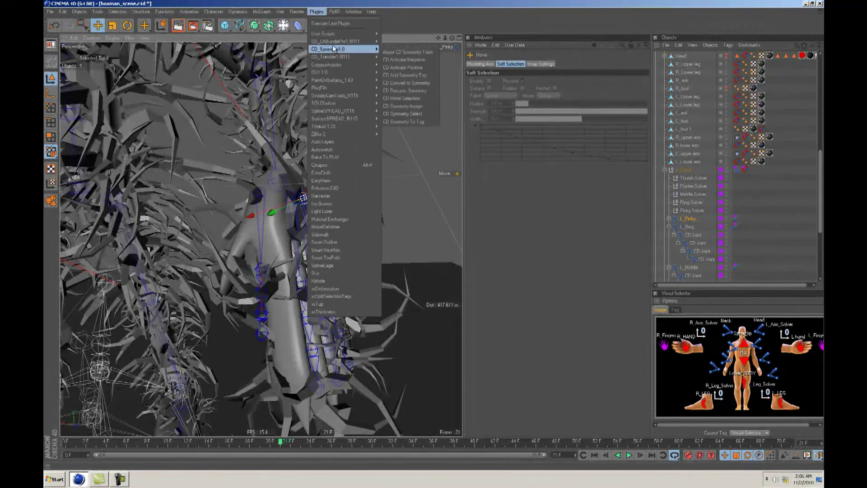
mouse_move(333, 42)
mouse_move(403, 58)
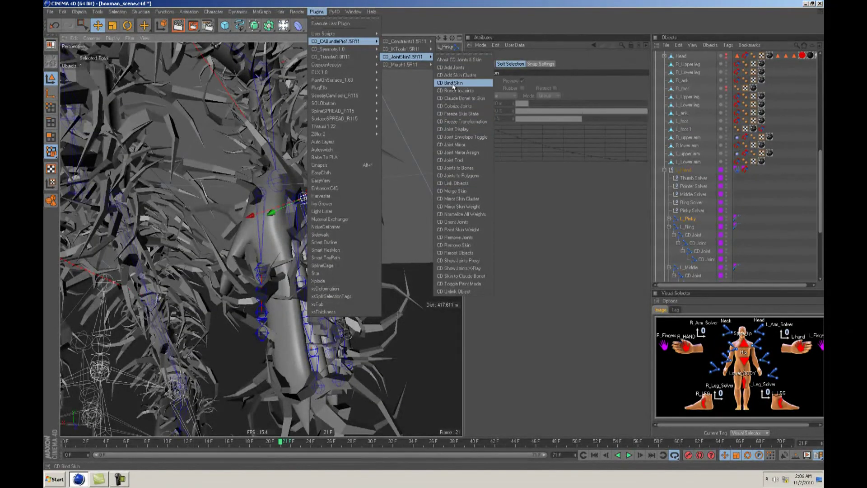
left_click(532, 188)
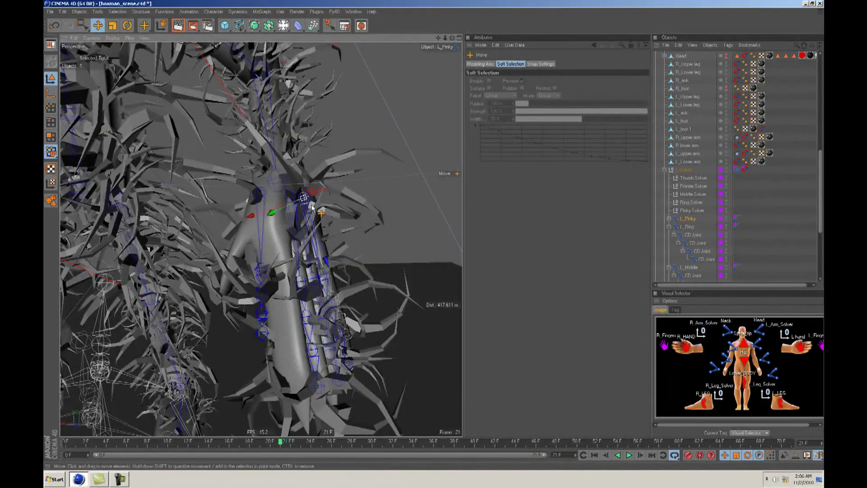
left_click(214, 12)
left_click(214, 12)
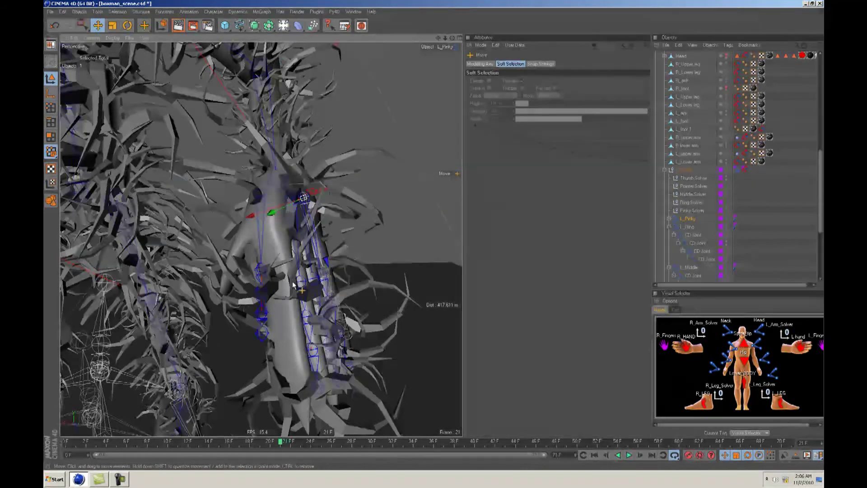
left_click(663, 170)
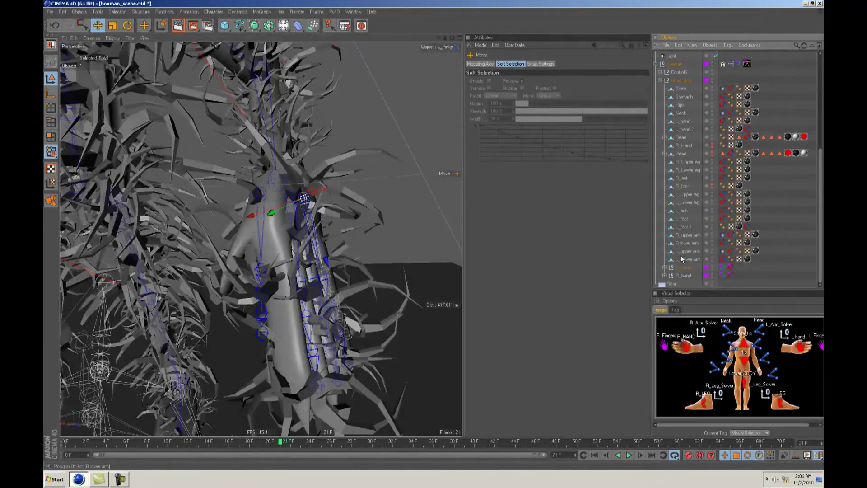
left_click(664, 268)
scroll(675, 258, "down", 6)
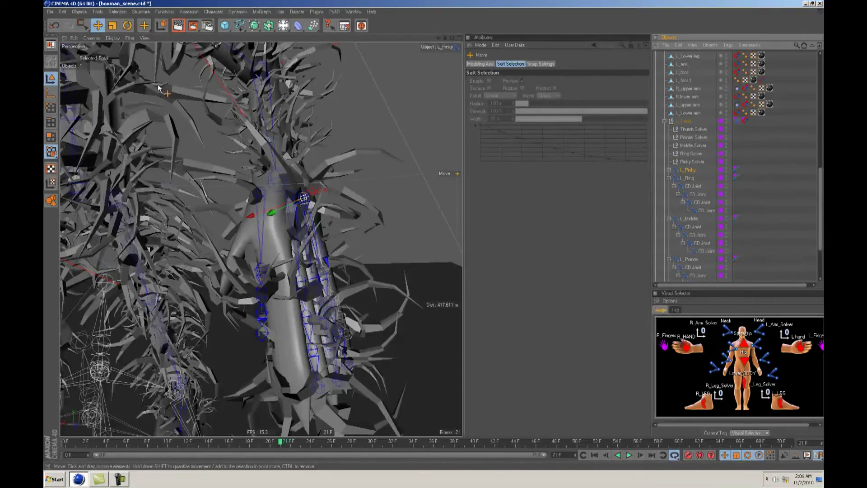
- Turn off the viewport display of the Other object type and frame the whole character
left_click(129, 37)
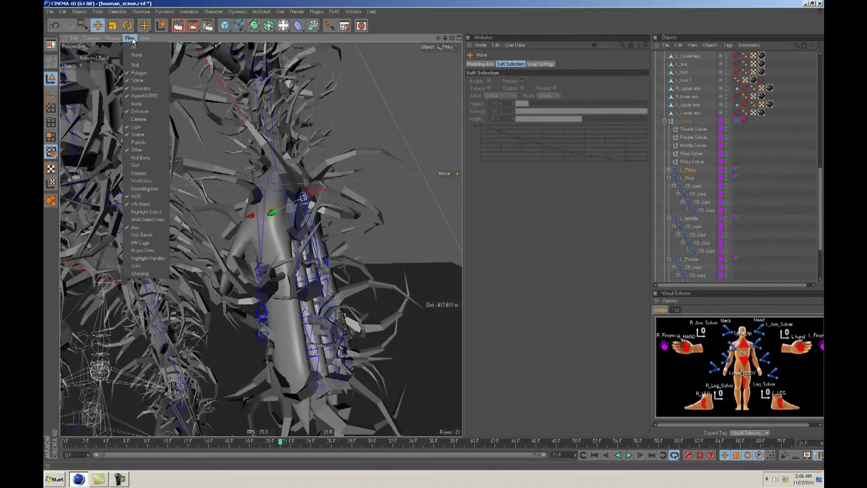
left_click(140, 151)
scroll(431, 227, "down", 5)
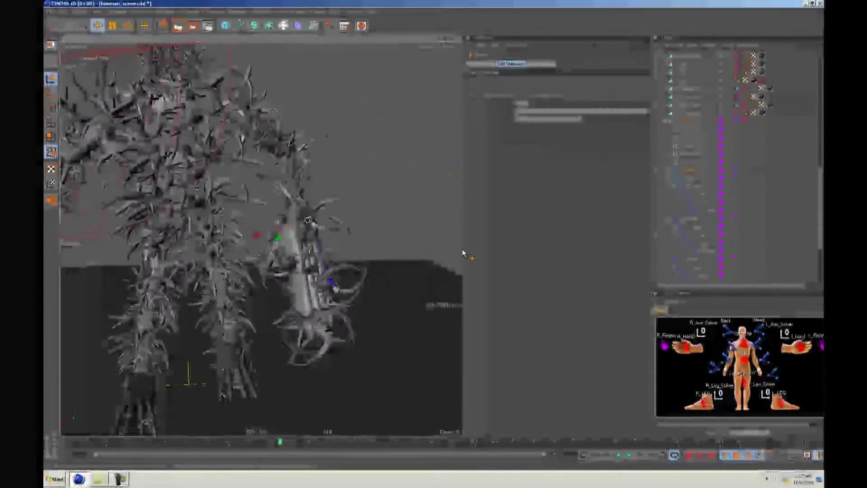
middle_click_drag(462, 253, 506, 256, "alt")
scroll(441, 233, "down", 4)
scroll(439, 236, "up", 3)
scroll(441, 234, "up", 1)
middle_click_drag(441, 235, 448, 243, "alt")
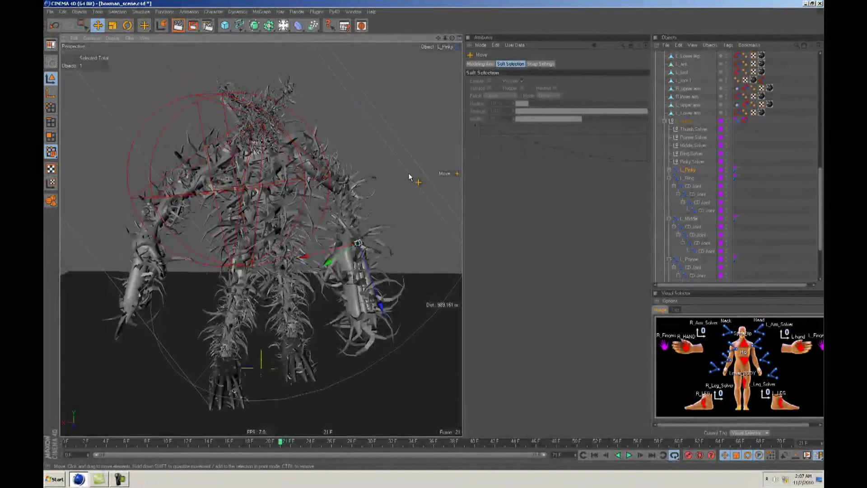
- Select the light and play the animation to preview the spiked character's motion
left_click(408, 173)
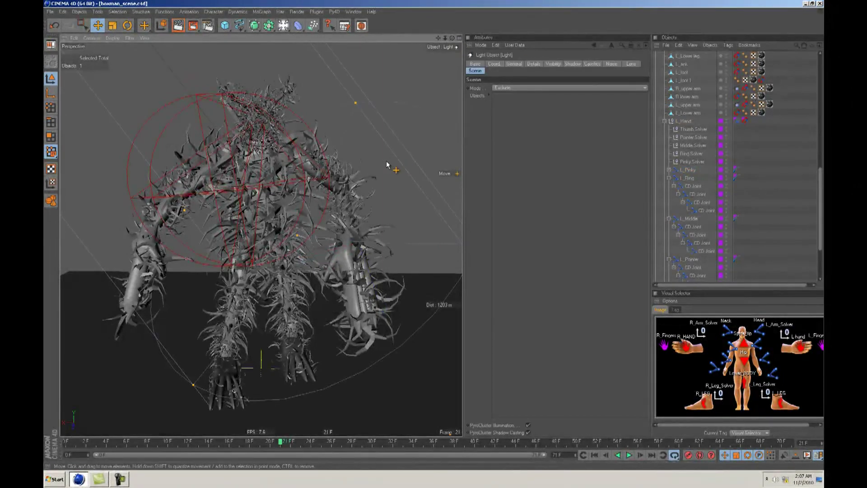
left_click_drag(386, 161, 369, 177)
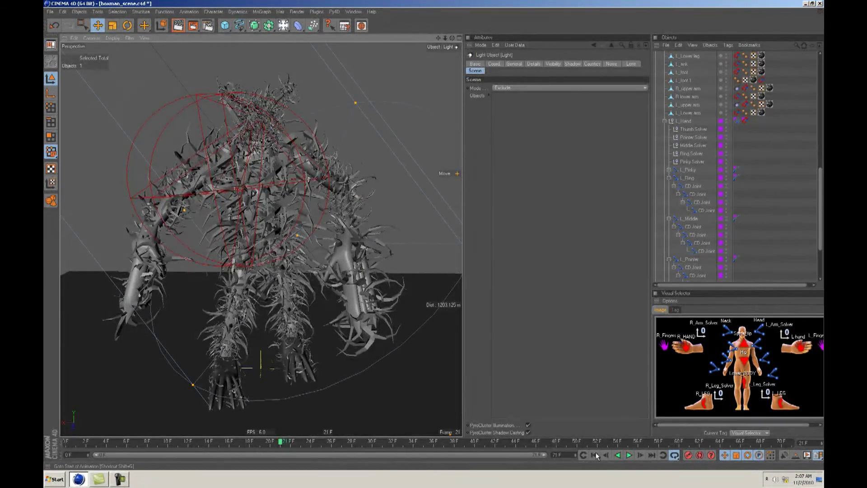
left_click(629, 455)
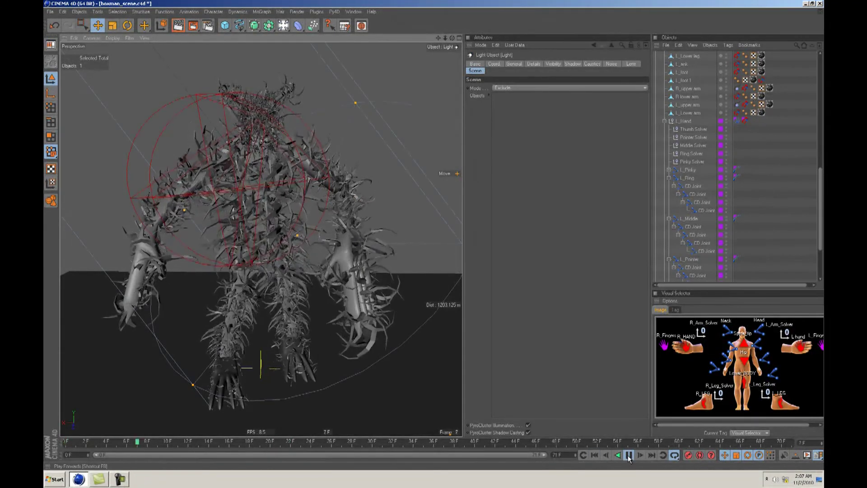
- Hide lights in the perspective viewport, clear the selection and render the view
left_click(130, 38)
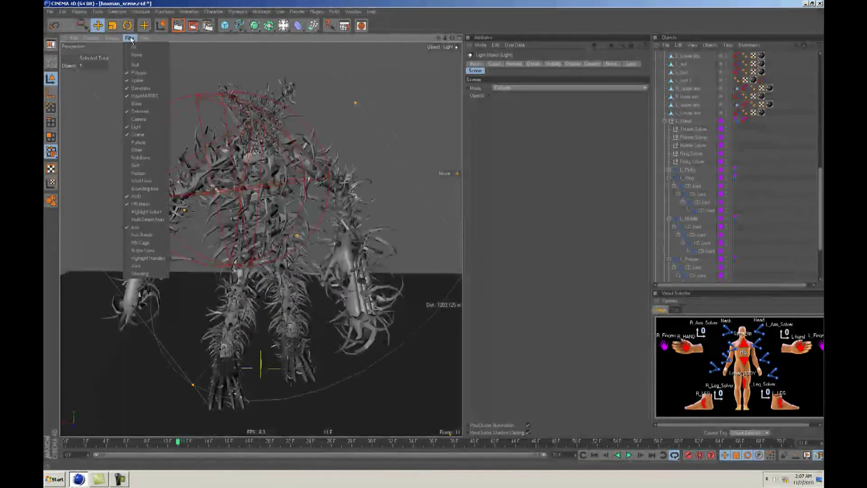
left_click(139, 125)
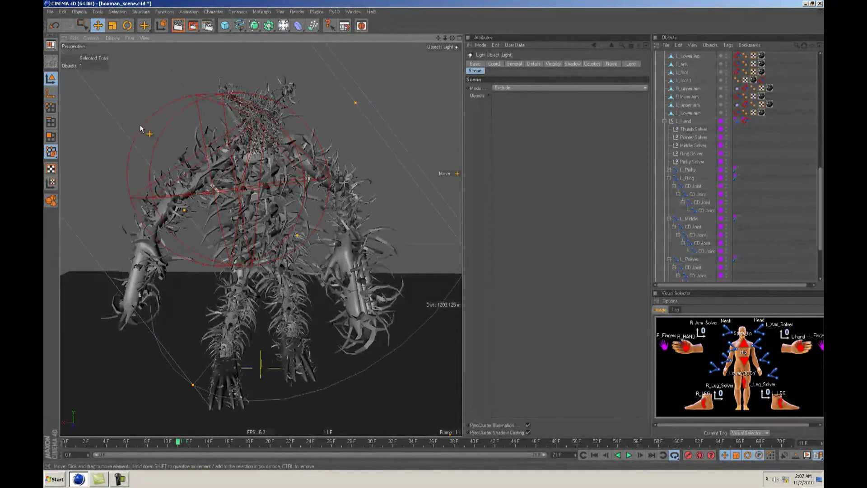
left_click(396, 194)
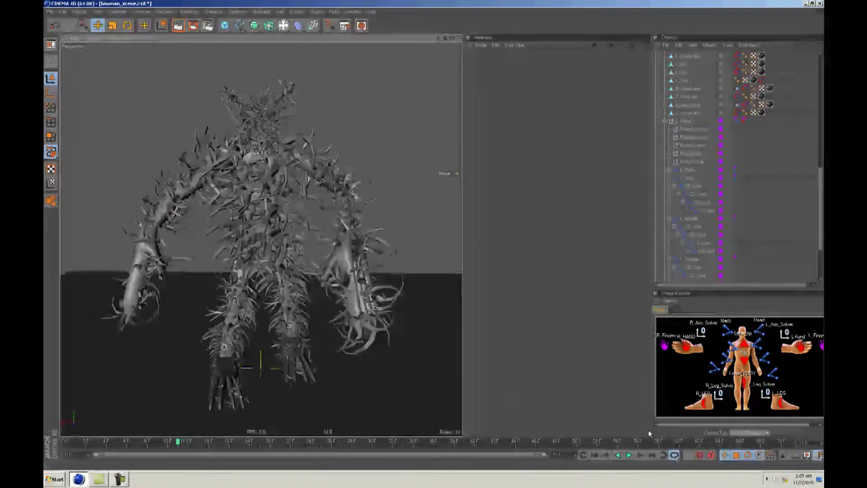
left_click(178, 26)
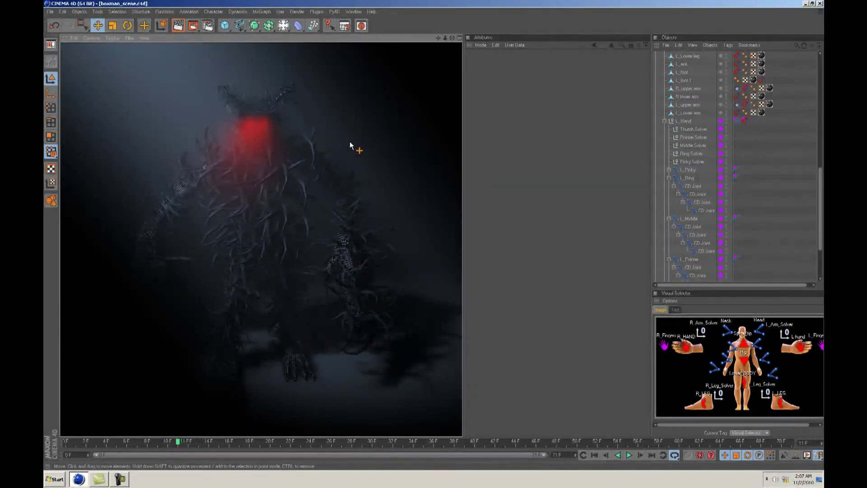
- Disable generators for the scene, widen the object list and collapse the Body_poly group
left_click(63, 12)
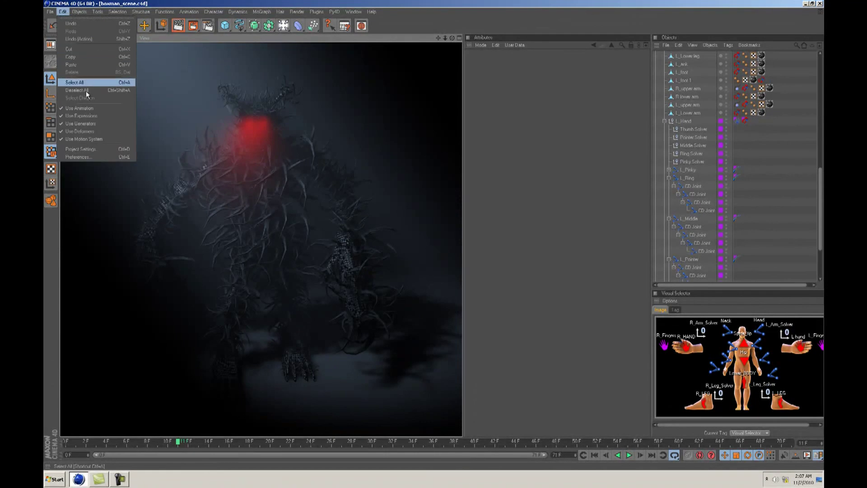
left_click(85, 123)
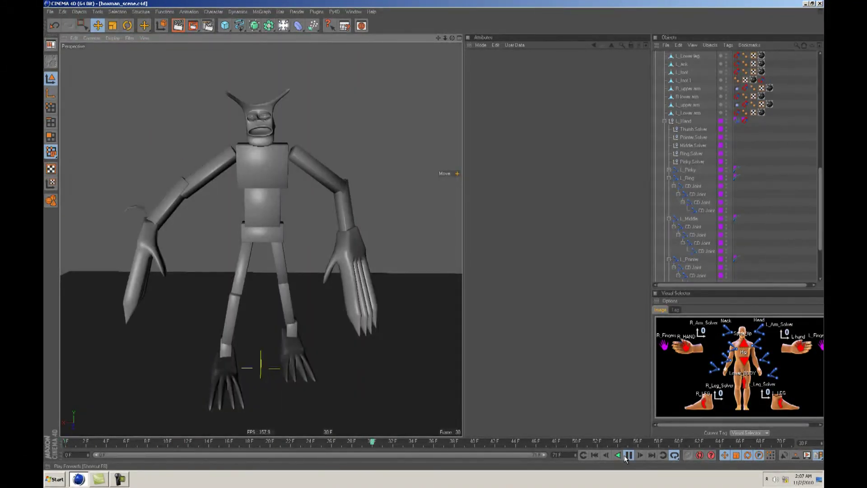
scroll(719, 157, "up", 6)
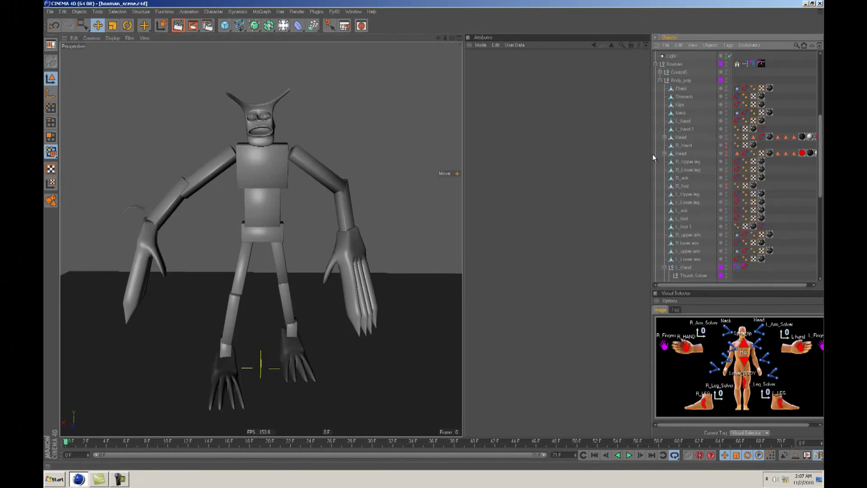
left_click_drag(650, 161, 622, 164)
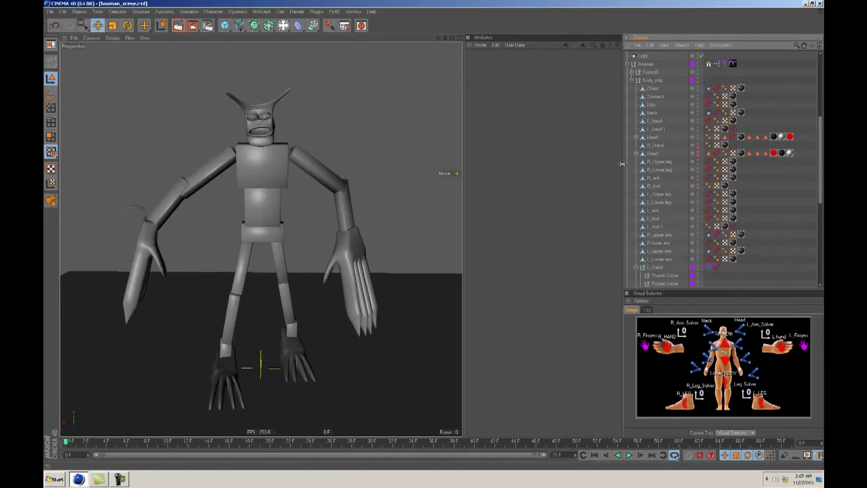
left_click(632, 81)
- Select the R_hand controller and reposition the character's right hand beside the body
left_click(668, 349)
left_click_drag(435, 274, 434, 236)
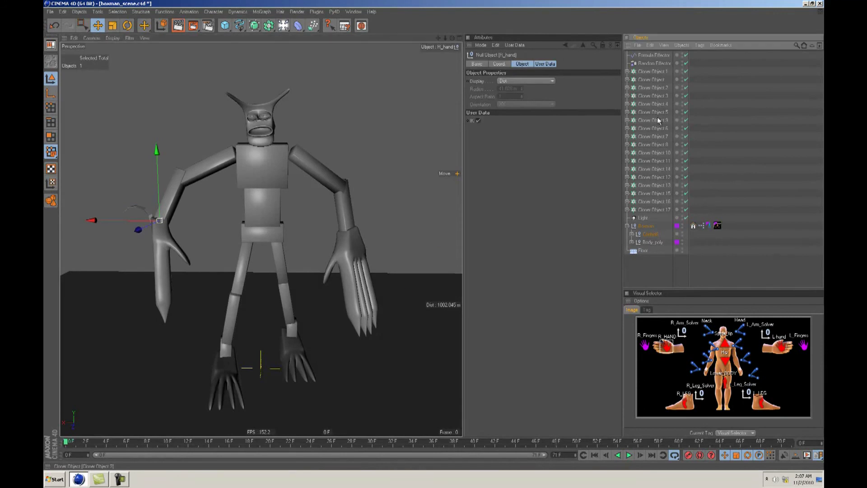
left_click_drag(434, 238, 435, 238)
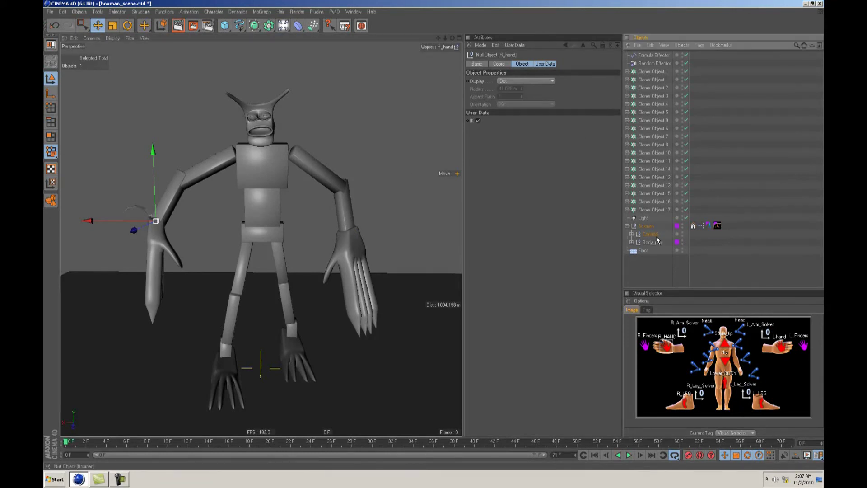
- Expand the boxman's control hierarchy and collapse its R_FOOT, L_FOOT and Lower_BODY branches
left_click(631, 234)
scroll(661, 219, "down", 4)
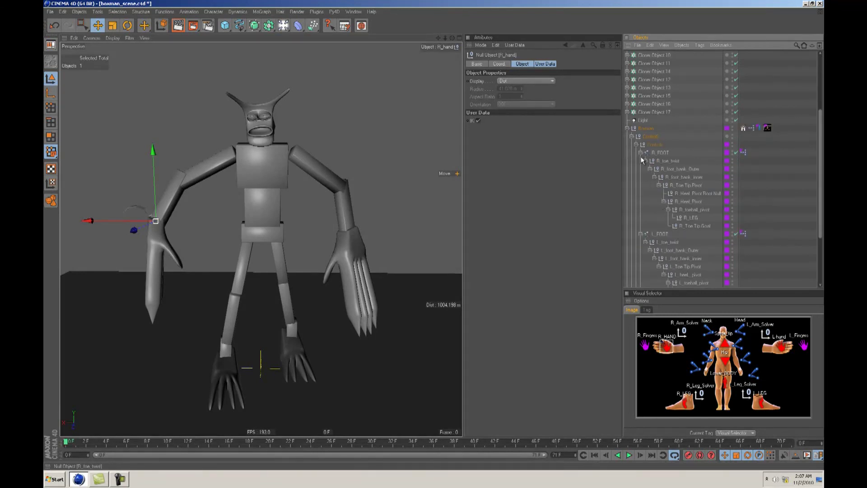
left_click(638, 152)
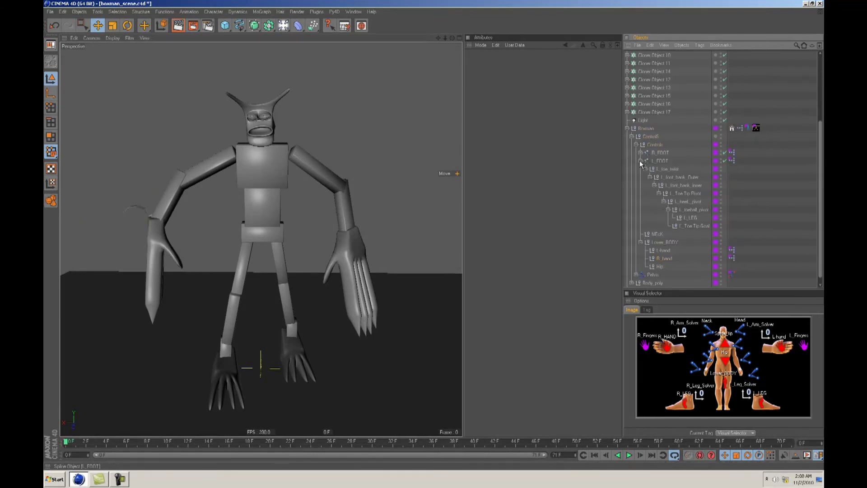
left_click(640, 161)
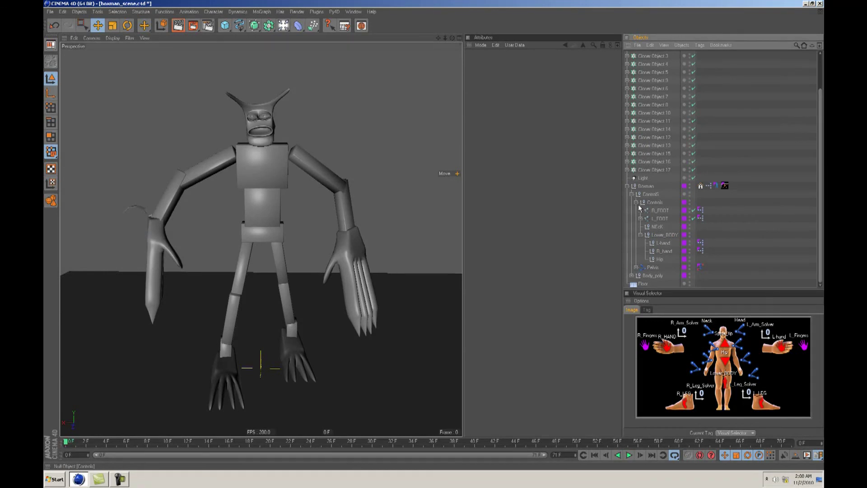
left_click(641, 234)
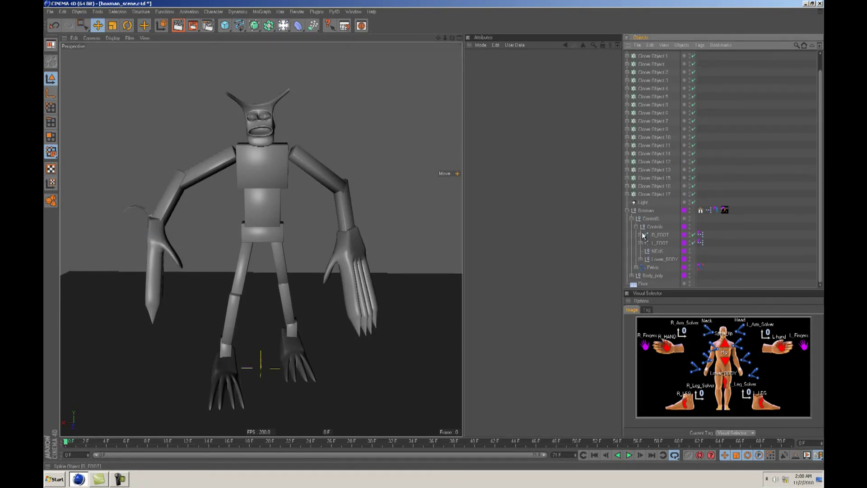
- Add a Vibrate tag to the boxman's Lower_BODY controller and open its settings
scroll(662, 212, "down", 1)
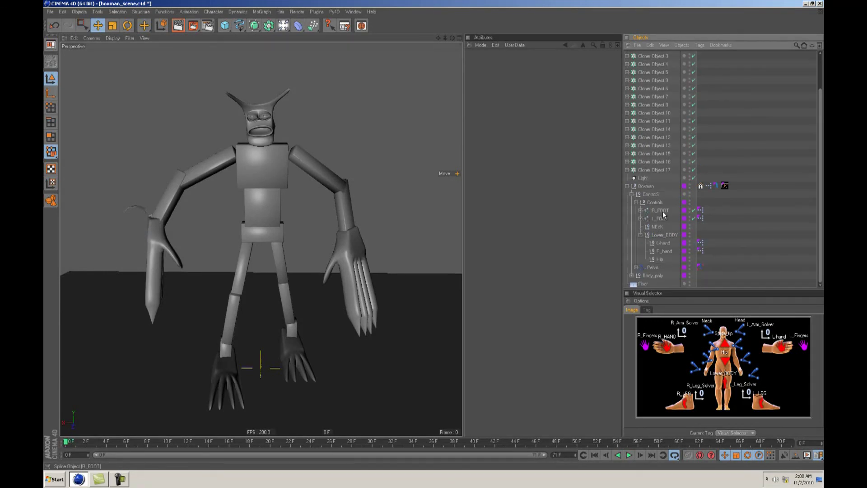
right_click(662, 234)
mouse_move(709, 87)
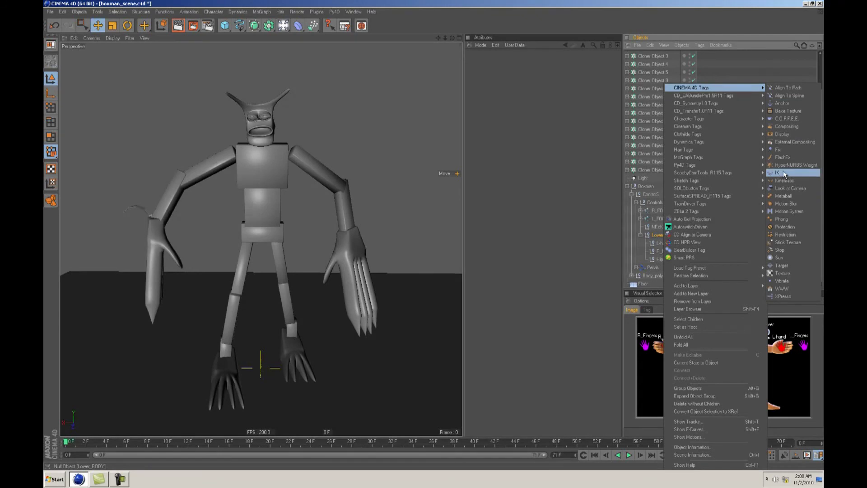
left_click(781, 280)
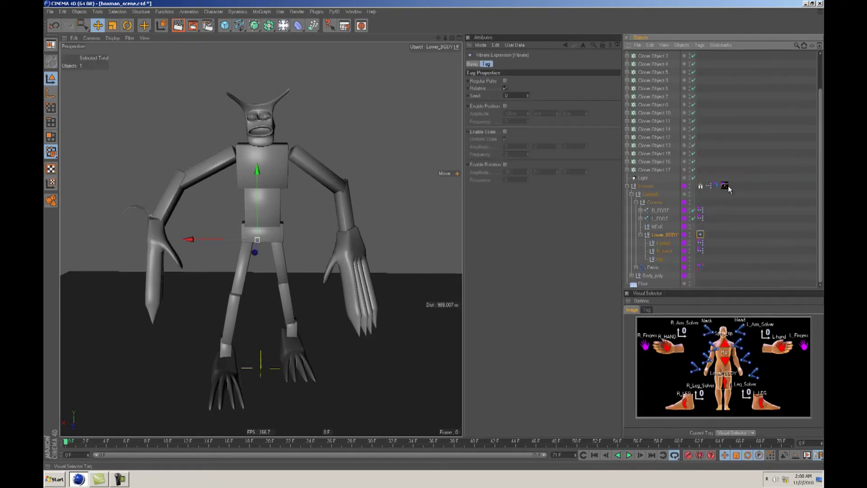
left_click(659, 234)
left_click(700, 234)
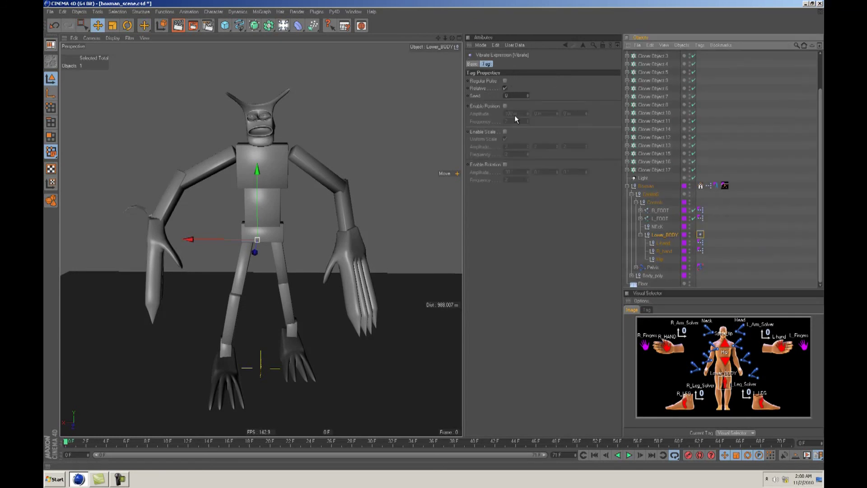
- Enable regular pulse and position vibration on the Lower_BODY tag, with amplitude 0 m in X and 50 m in Y
left_click(505, 106)
type("0")
key("Return")
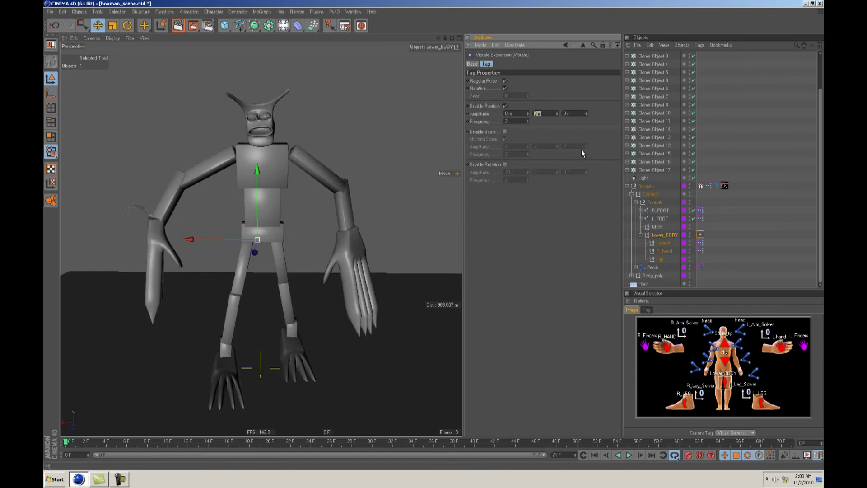
type("50")
key("Return")
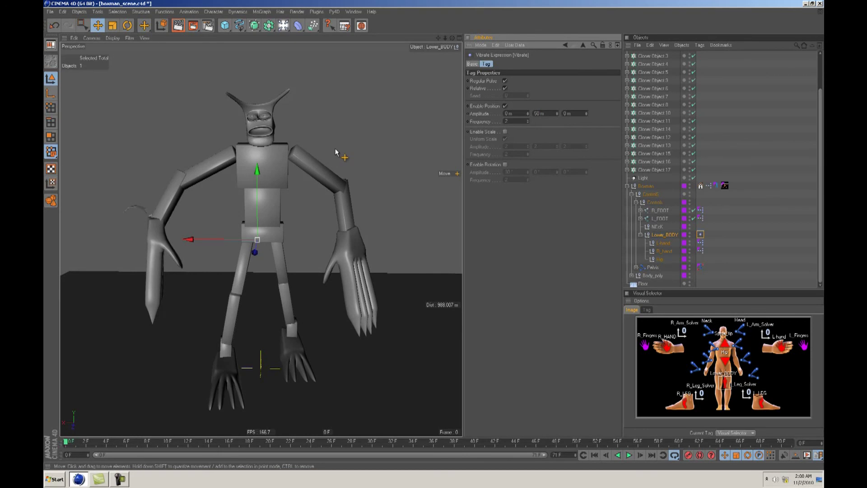
- Play the animation and reduce the Lower_BODY vibration's Y amplitude to 20 m, then to 10 m
key("F8")
left_click_drag(548, 114, 479, 109)
type("20")
key("Return")
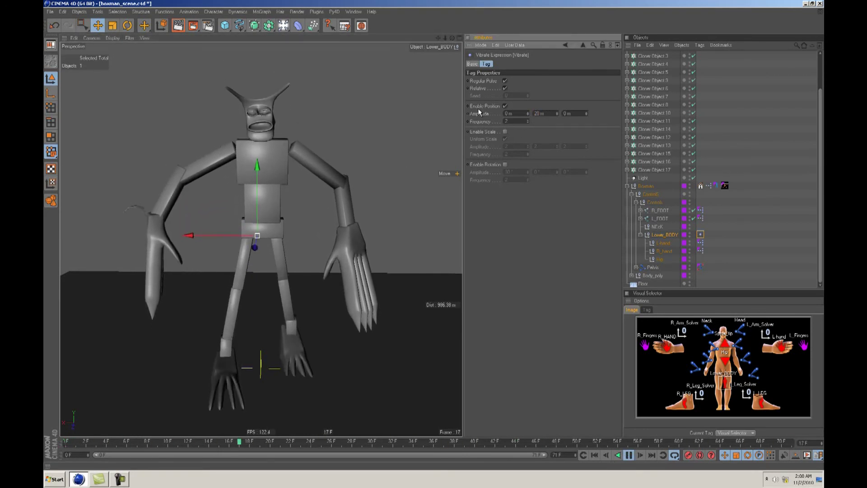
left_click_drag(546, 113, 504, 114)
type("10")
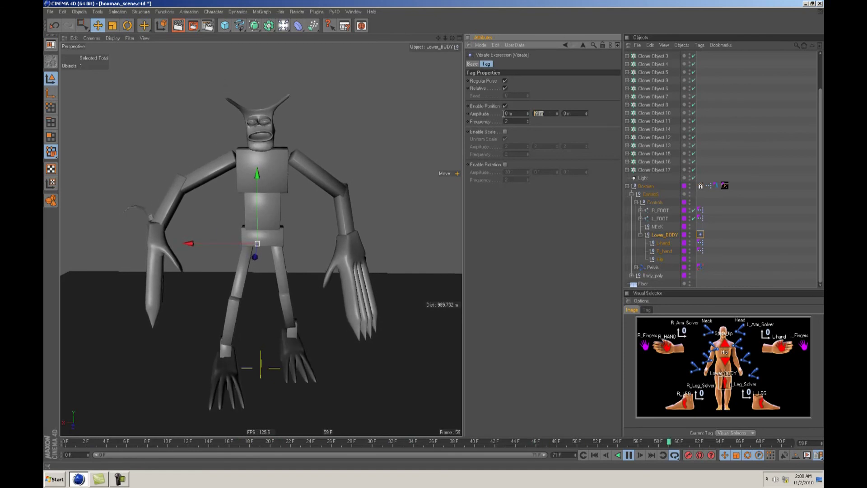
key("Return")
- Slow the Lower_BODY vibration by trying a frequency of 1, then setting it to 0.666
left_click_drag(514, 122, 473, 117)
type("1")
key("Return")
type("0.666")
key("Return")
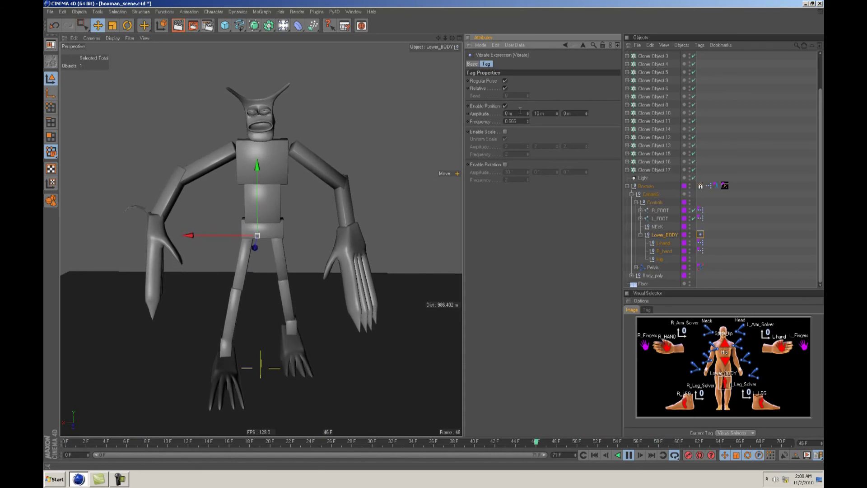
- Try 10 m for the Lower_BODY vibration's X amplitude, then set both its X and Z amplitudes to 3 m
left_click_drag(515, 114, 471, 111)
type("10")
key("Return")
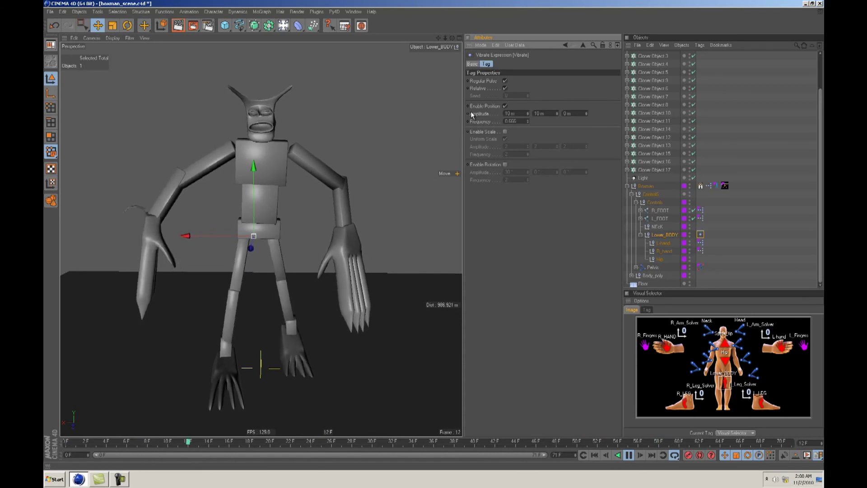
left_click_drag(515, 113, 453, 113)
type("3")
key("Return")
left_click_drag(571, 113, 439, 127)
type("3")
key("Return")
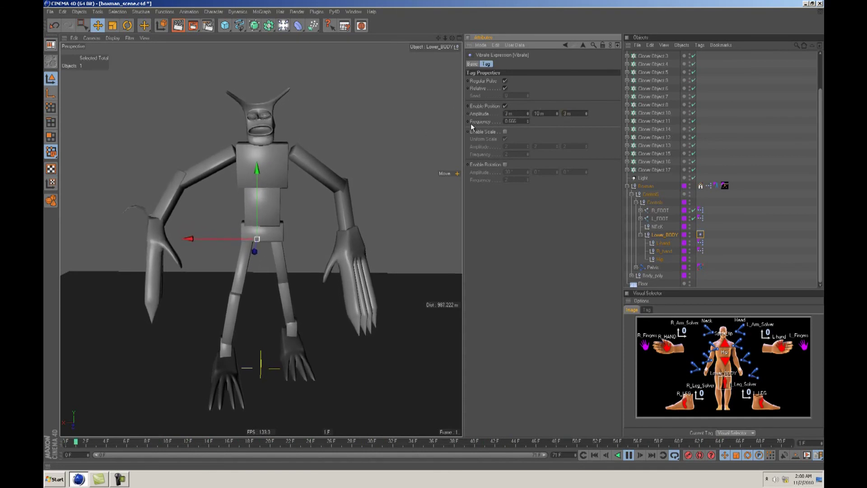
- Try 10 m again for the Lower_BODY vibration's X amplitude, then set it to 2 m and stop playback
left_click_drag(514, 113, 480, 114)
type("10")
key("Return")
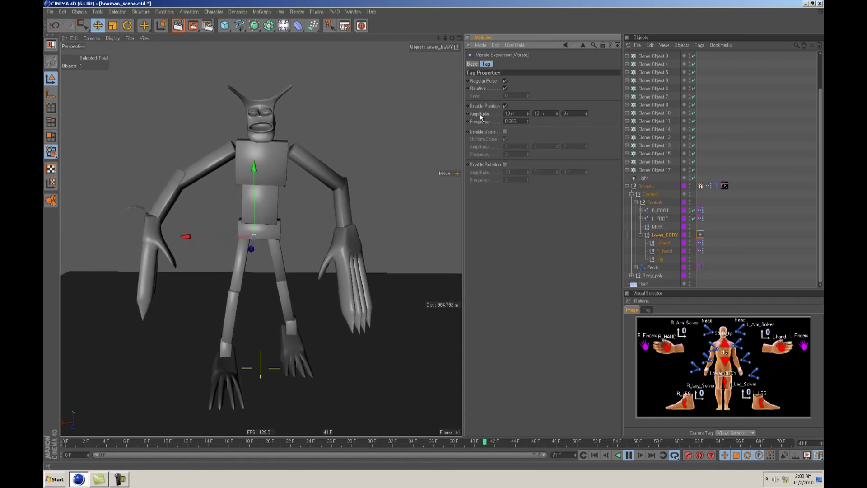
left_click_drag(515, 114, 434, 105)
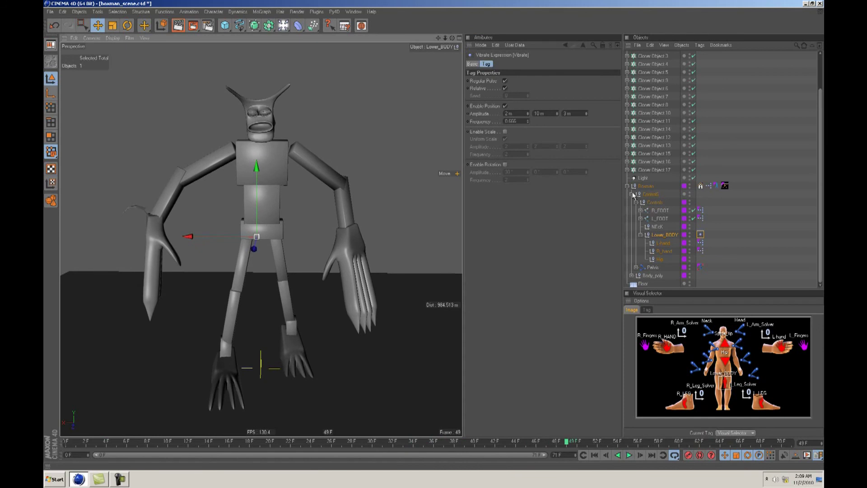
- Try moving the L-hand and R_hand controllers out of Lower_BODY into the parent controls group, and play the animation
left_click(665, 243)
left_click(665, 250, "shift")
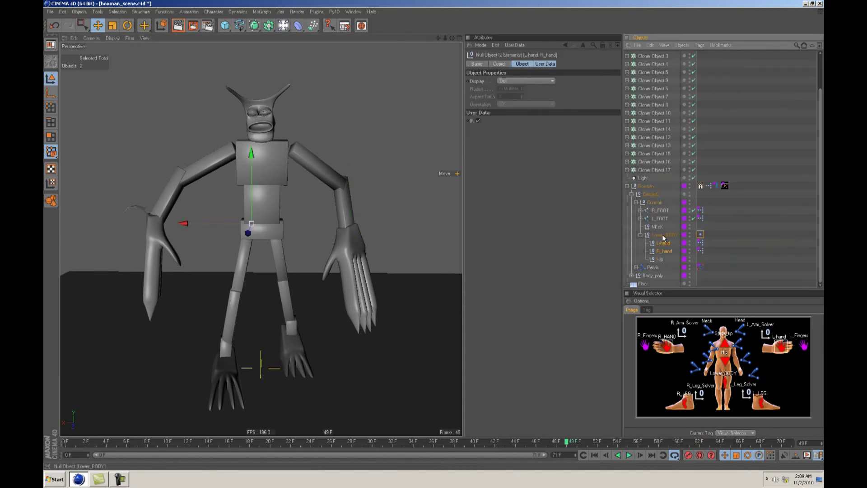
left_click(667, 347)
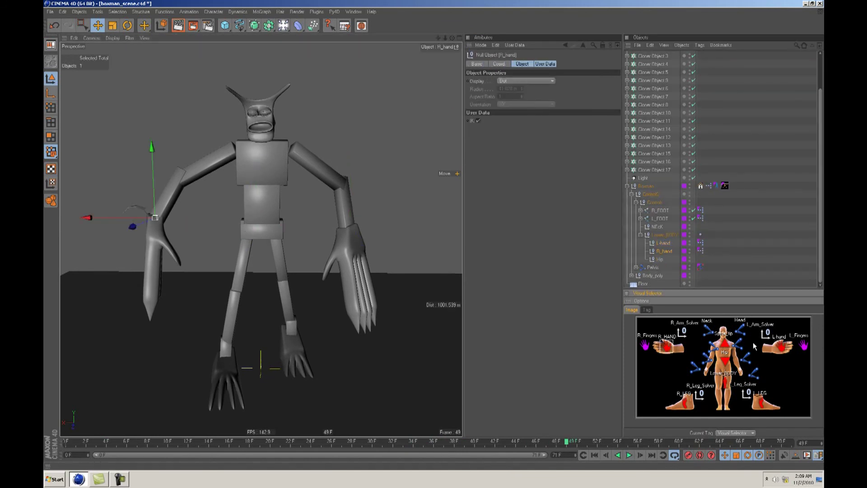
left_click(665, 237)
left_click(665, 244)
left_click(665, 249, "shift")
left_click_drag(662, 231, 662, 230)
left_click(401, 247)
key("F8")
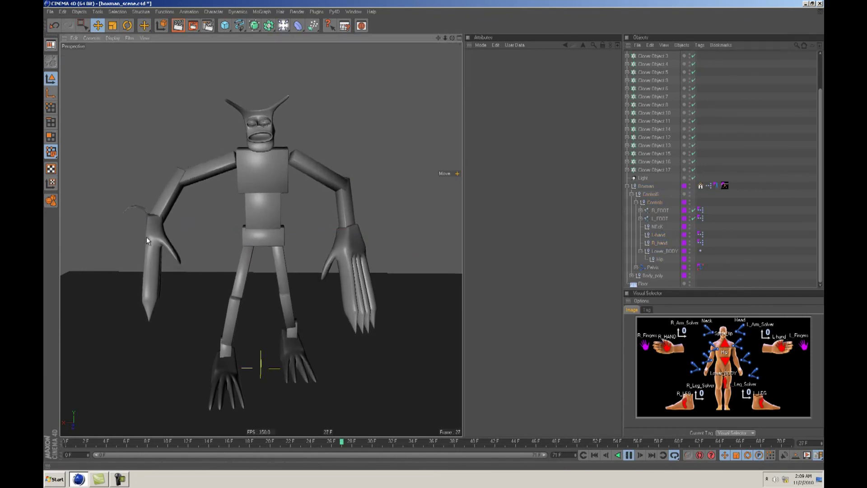
key("F8")
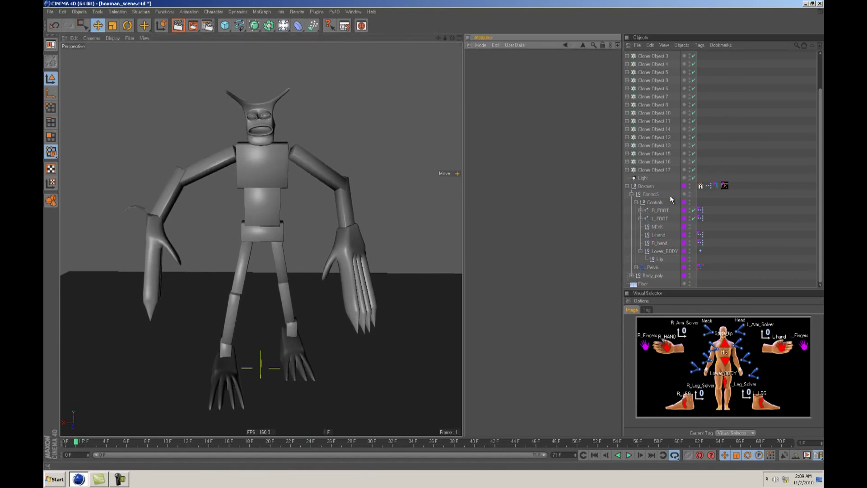
- Move the L-hand and R_hand controllers back under Lower_BODY and play the animation
left_click(665, 242)
left_click(662, 235, "shift")
left_click_drag(663, 242, 661, 250)
left_click(673, 248)
key("F8")
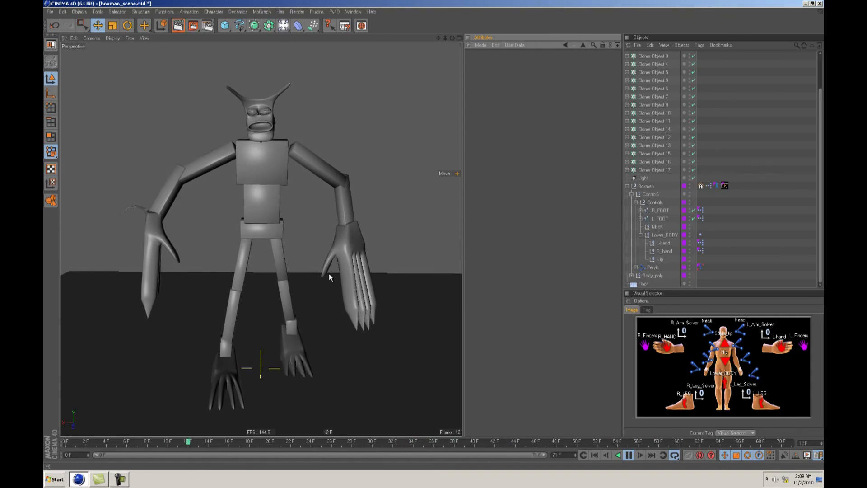
- Copy the Lower_BODY Vibrate tag to the neck controller and set the copy's Z amplitude to 20 m
left_click(700, 234)
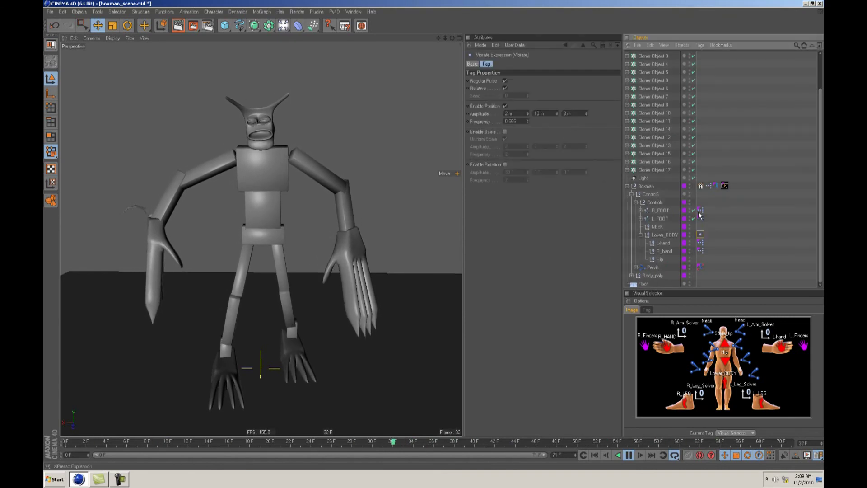
left_click_drag(702, 229, 702, 226)
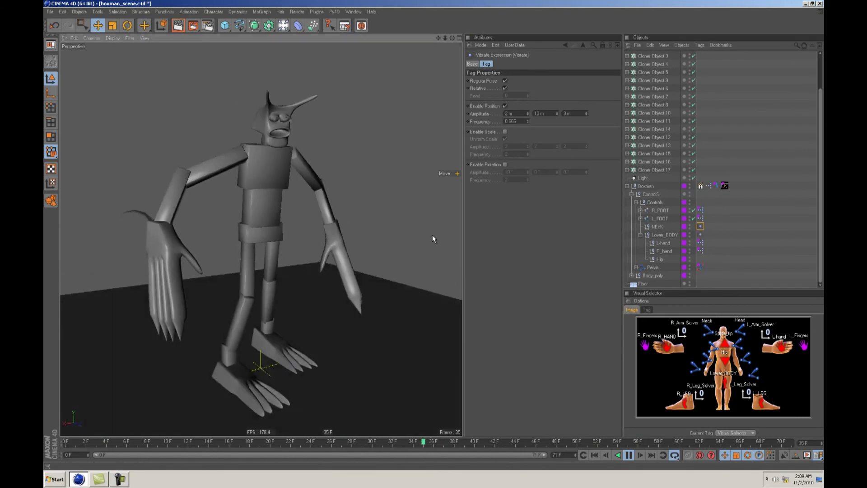
mouse_move(545, 114)
left_mouse_down()
mouse_move(530, 118)
mouse_move(562, 114)
left_mouse_up()
type("20")
key("Return")
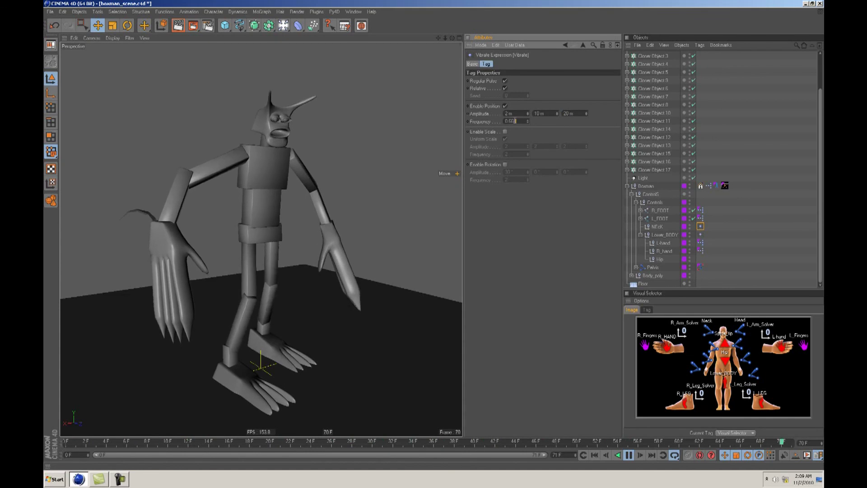
- Set the neck controller's vibration frequency to 0.333 and its X amplitude to 5 m
left_click_drag(519, 121, 416, 110)
type(".333")
key("Return")
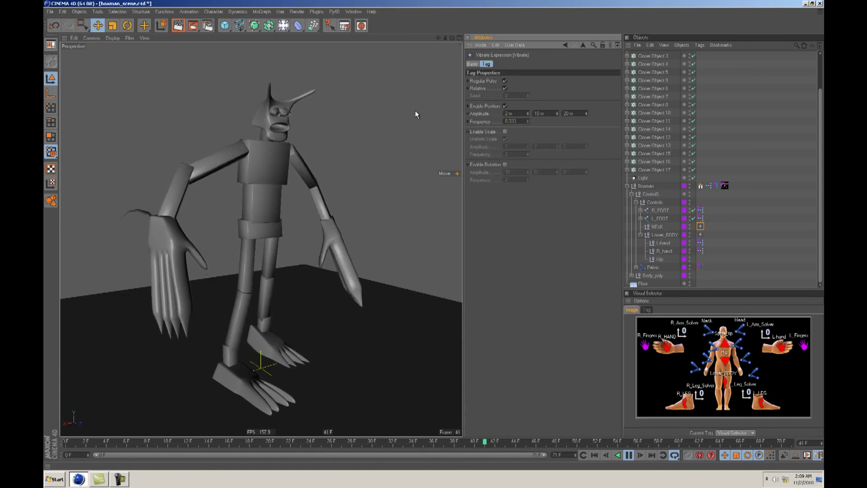
mouse_move(437, 236)
left_mouse_down("alt")
mouse_move(360, 164)
mouse_move(434, 235)
left_mouse_up("alt")
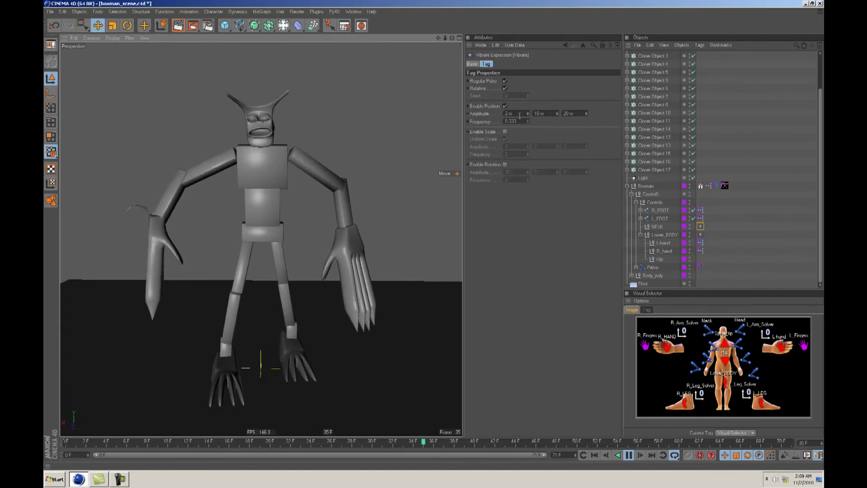
left_click_drag(515, 114, 457, 111)
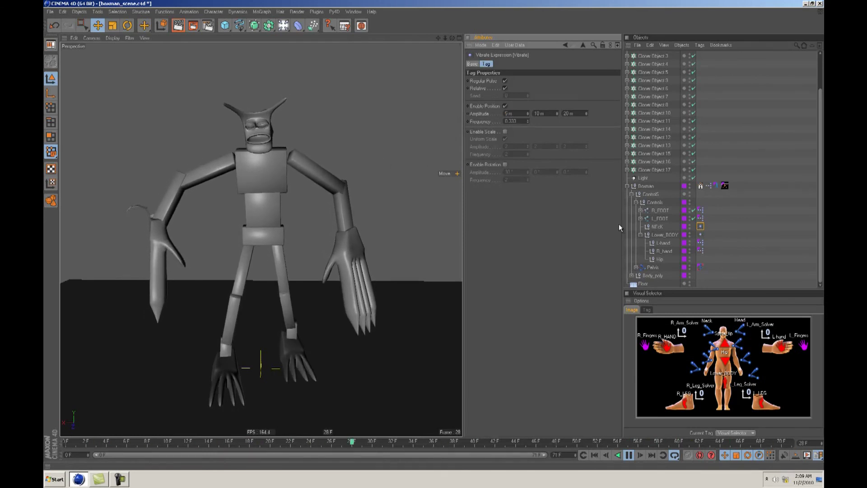
- Copy the neck controller's Vibrate tag to the L-hand controller and preview the animation
left_click(699, 234)
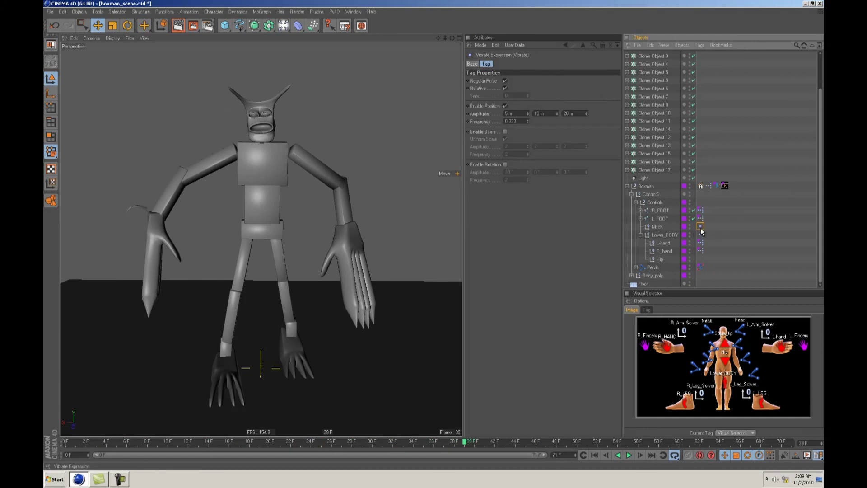
left_click_drag(707, 233, 709, 242)
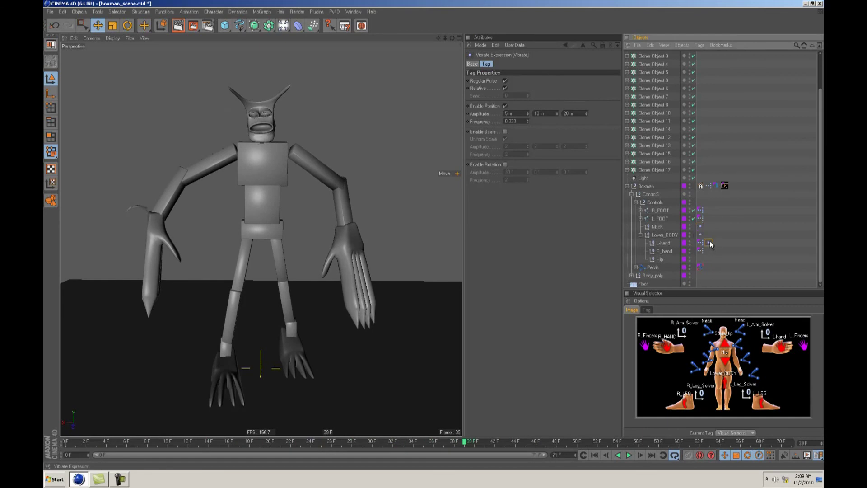
left_click(478, 195)
key("F8")
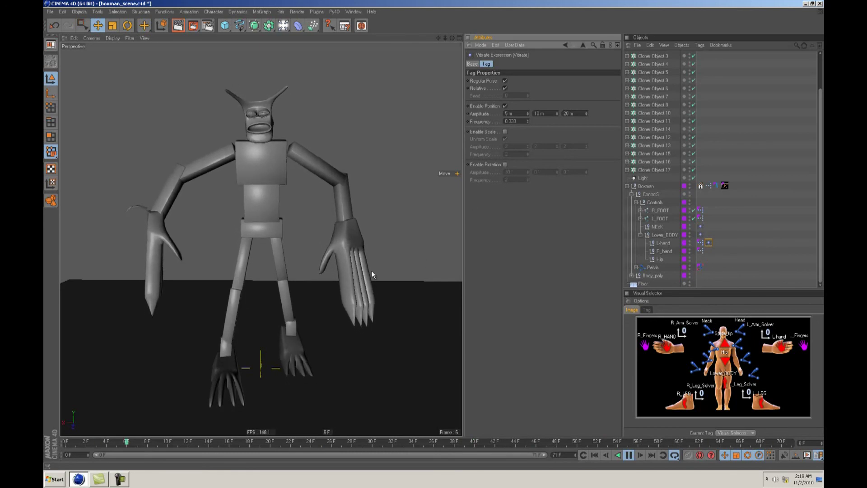
key("F8")
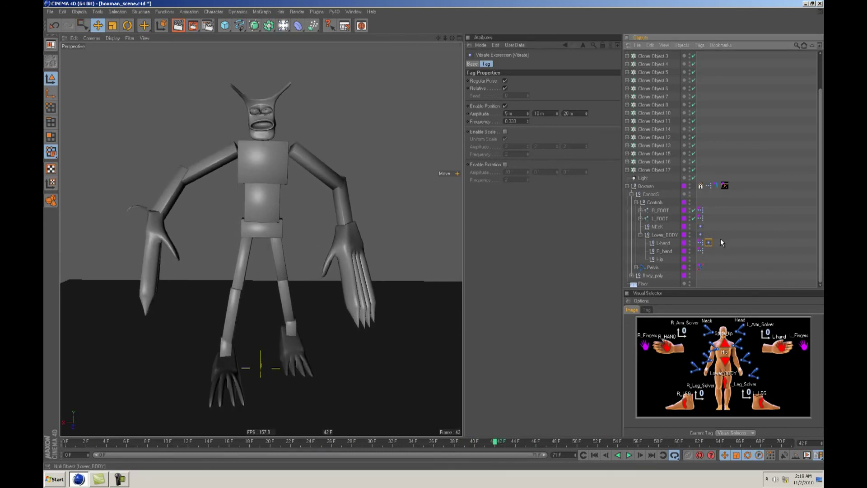
- Copy the Vibrate tag to the R_hand controller, preview the animation and save the scene
left_click(708, 251)
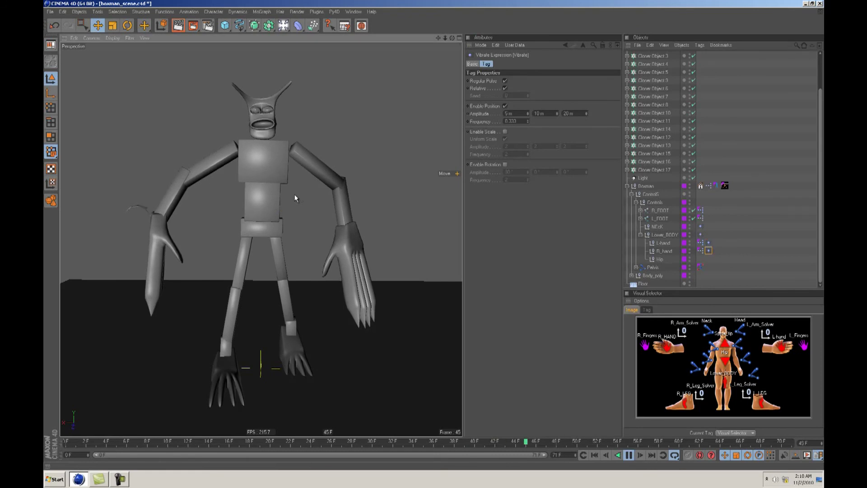
key("F8")
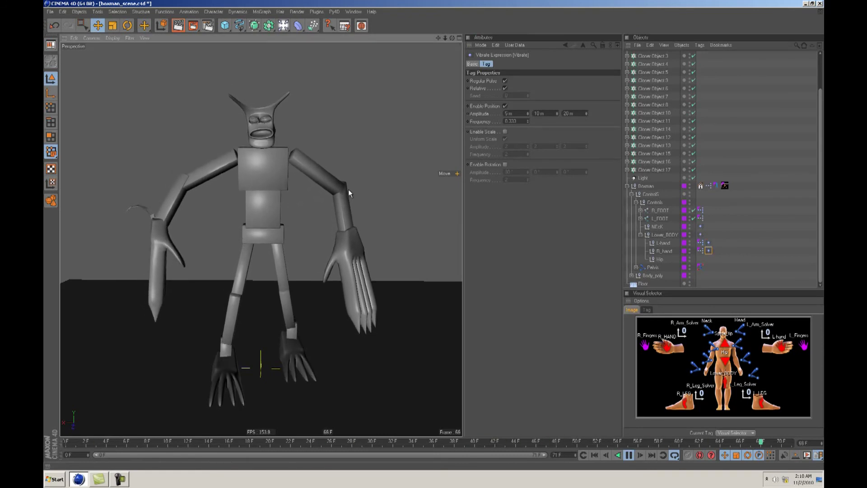
key("F8")
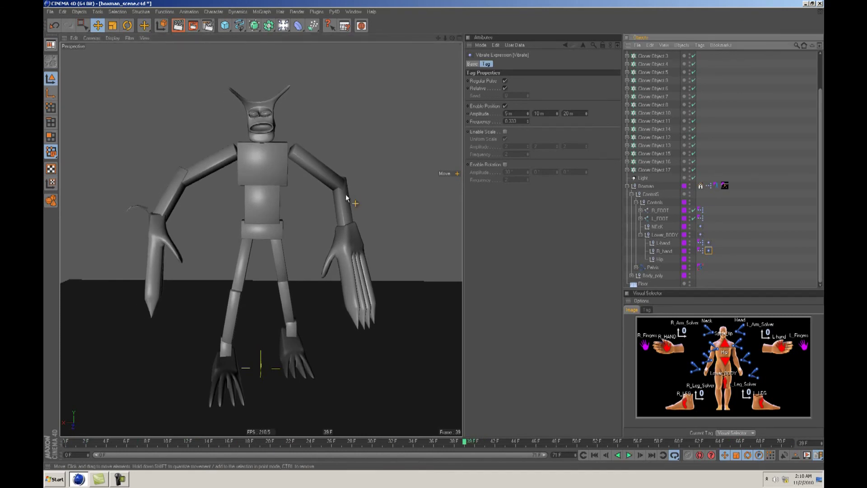
key("ctrl+s")
- Expand the Pelvis joint hierarchy and select the Neck joint inside it
left_click(636, 267)
scroll(665, 254, "down", 4)
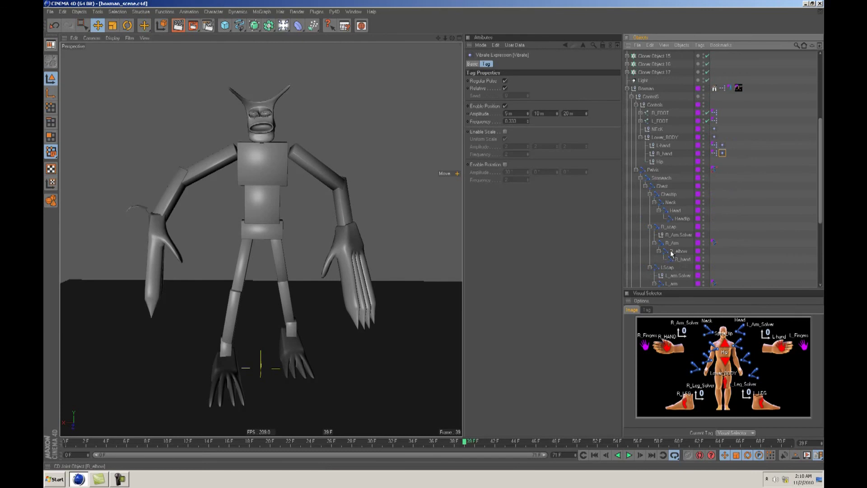
left_click(670, 202)
right_click(670, 204)
left_click(669, 203)
right_click(669, 204)
left_click(669, 204)
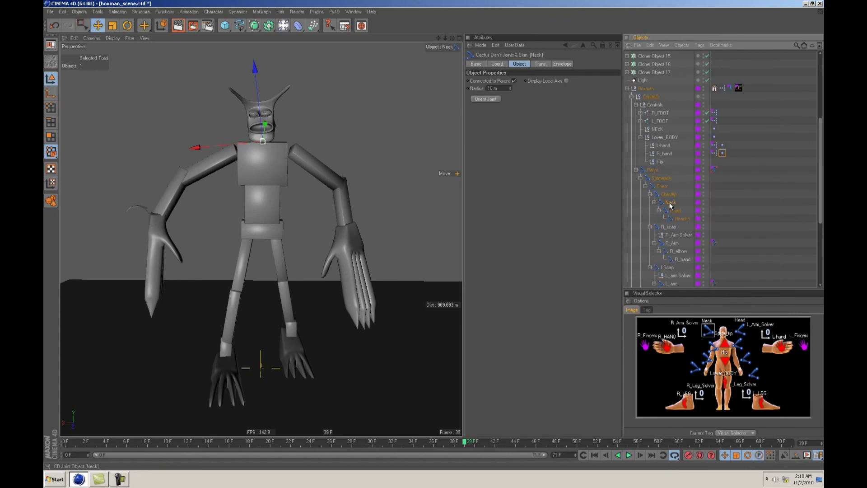
- Examine the Head and Neck joints and their hotspot links and actions in the Visual Selector's tag settings
left_click(744, 330)
key("r")
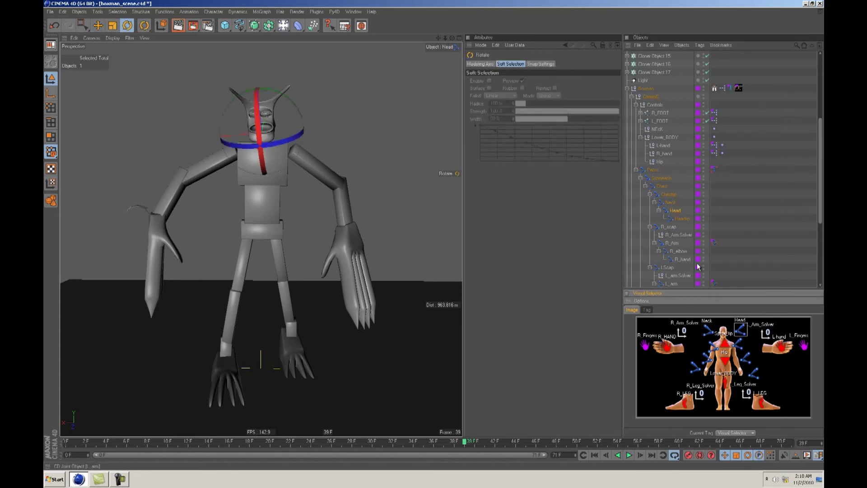
left_click(668, 202)
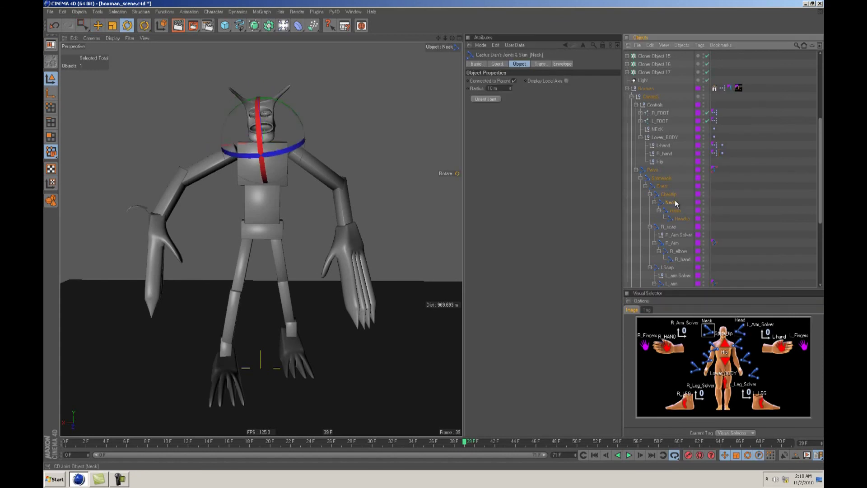
left_click(647, 310)
left_click(659, 319)
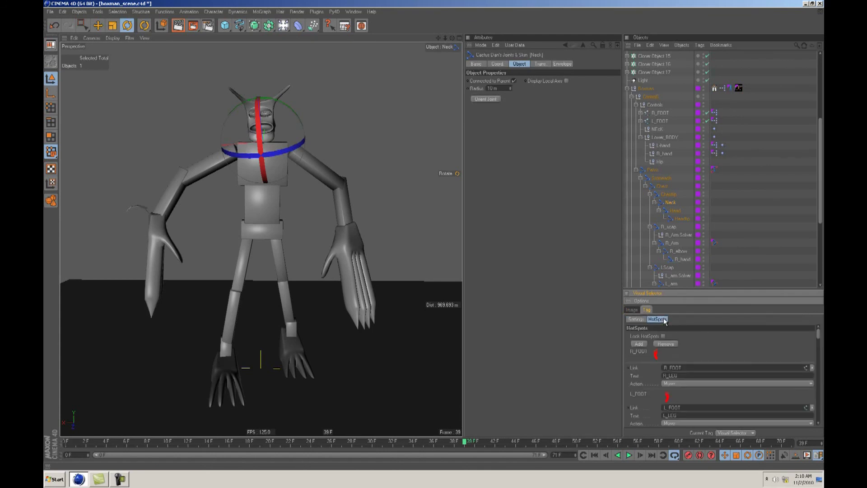
left_click_drag(818, 338, 804, 386)
scroll(804, 381, "up", 2)
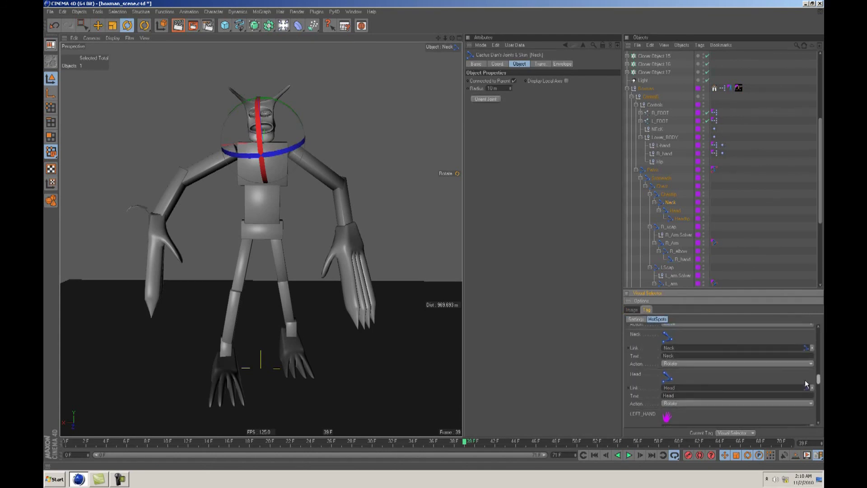
left_click(632, 310)
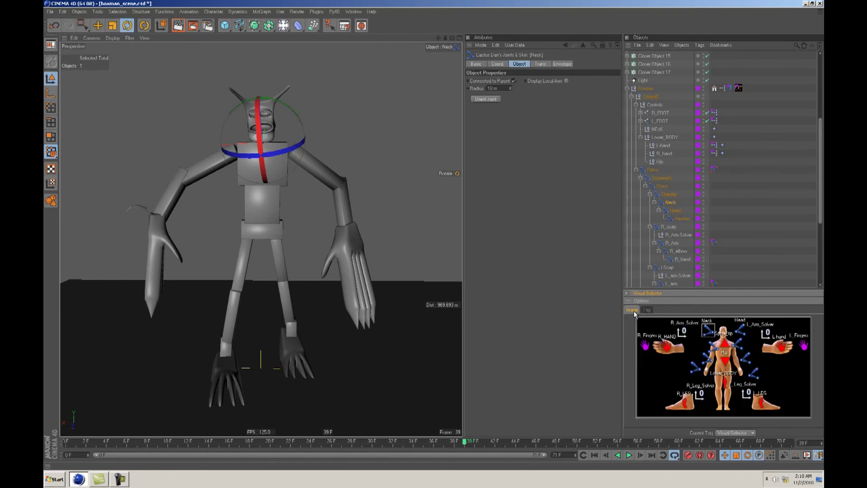
- Add a Vibrate tag to the Neck joint, enable its rotation vibration and preview the animation
right_click(669, 203)
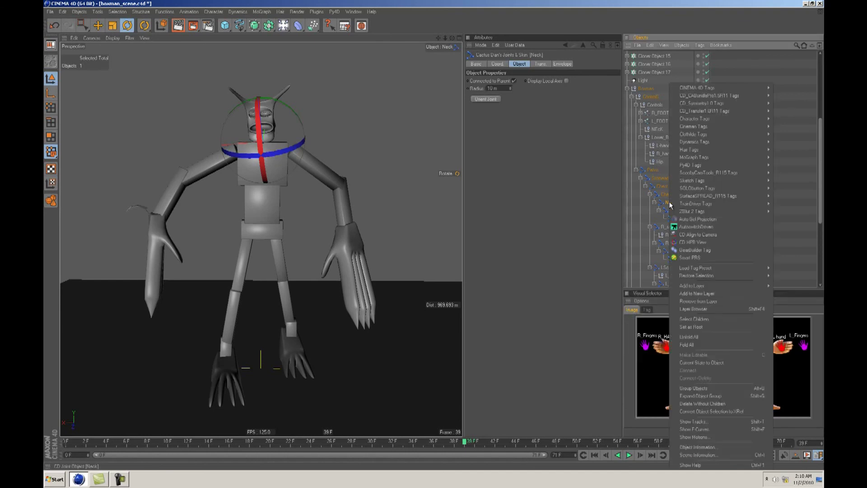
mouse_move(698, 89)
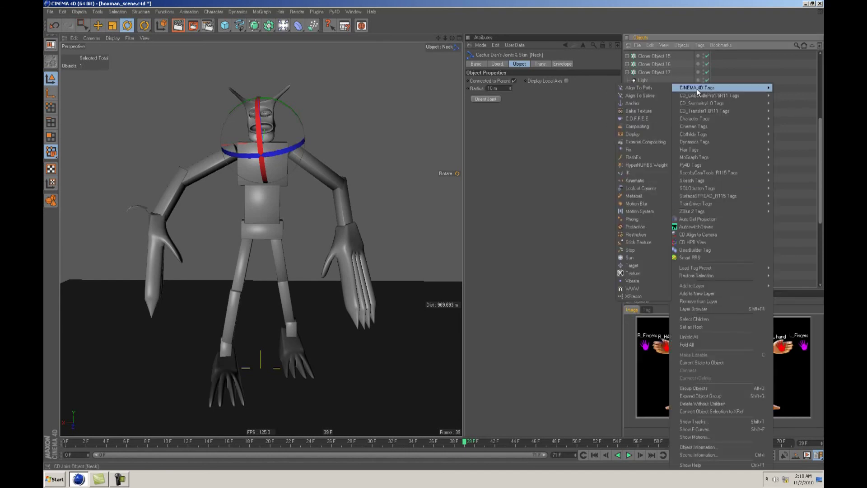
left_click(638, 280)
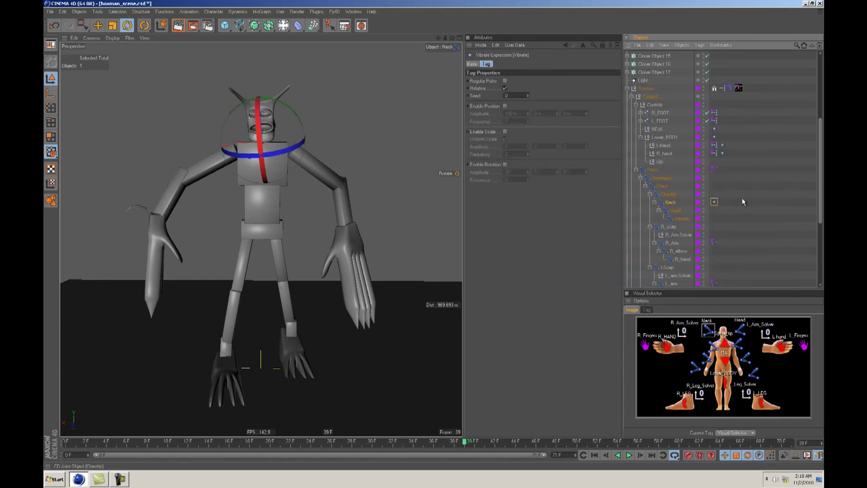
left_click(506, 166)
left_click_drag(514, 172, 503, 171)
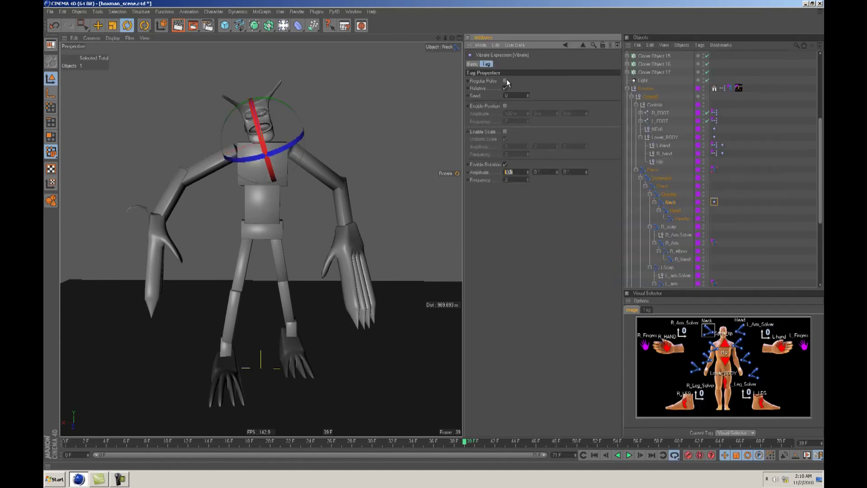
key("Return")
key("F8")
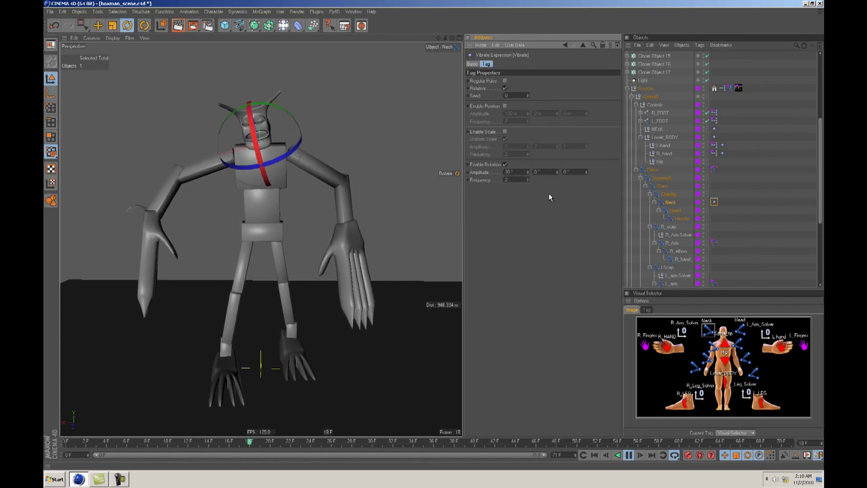
- Set the second and third rotation amplitudes of the Neck joint's Vibrate tag to 5° and check the playback
left_click_drag(548, 173, 513, 167)
type("5")
key("Return")
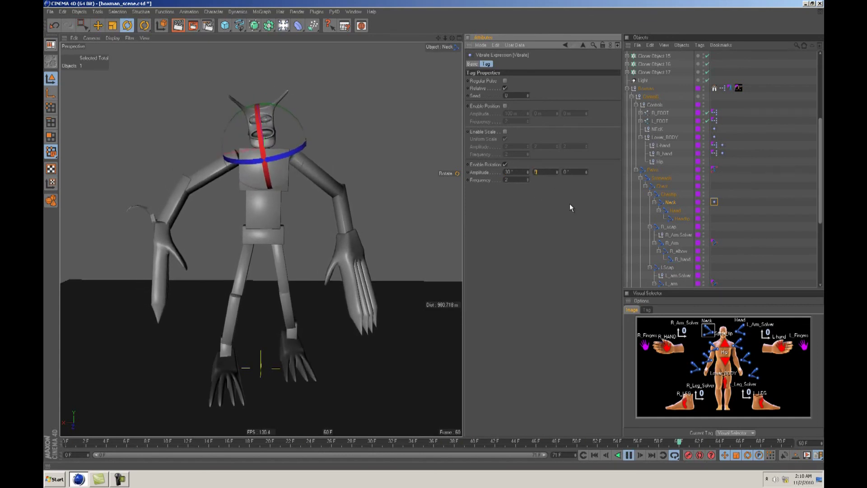
left_click_drag(578, 172, 552, 172)
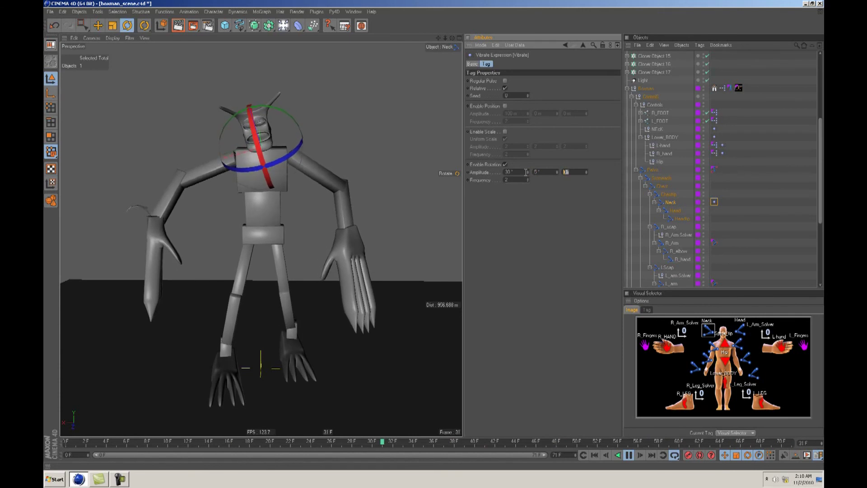
type("5")
key("Return")
left_click(392, 176)
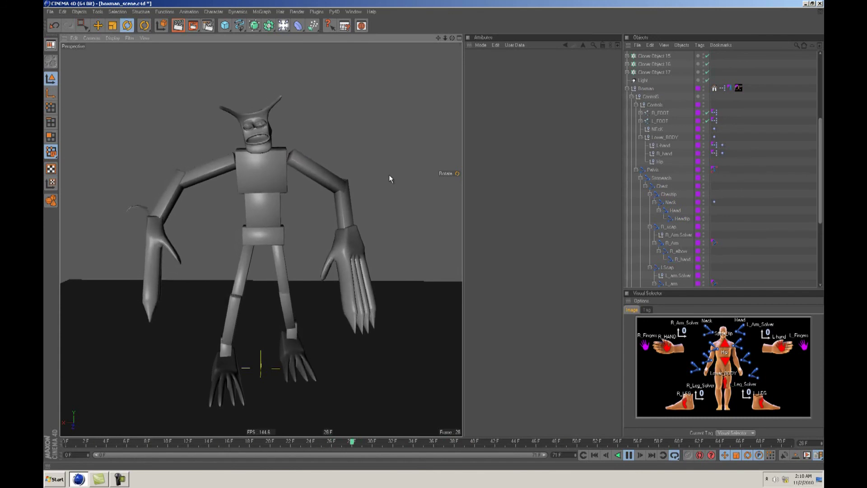
key("F8")
- Lower the boxman's body slightly with the Lower_BODY controller and preview the animation
left_click(728, 367)
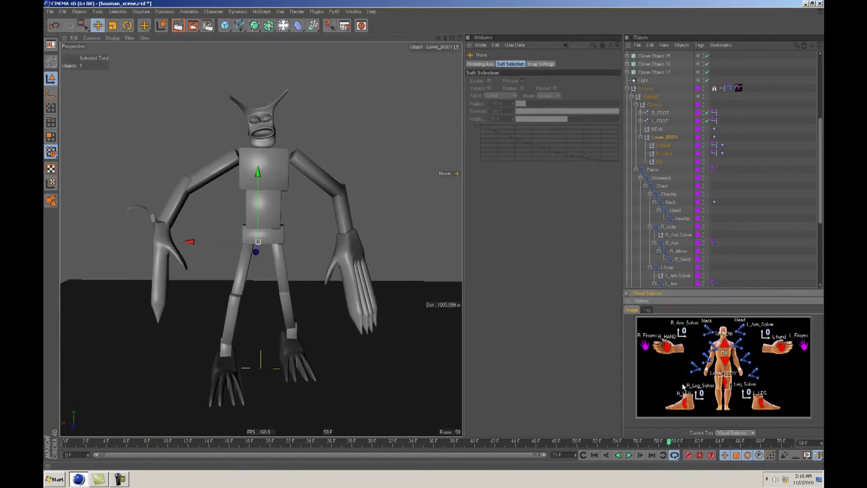
key("F8")
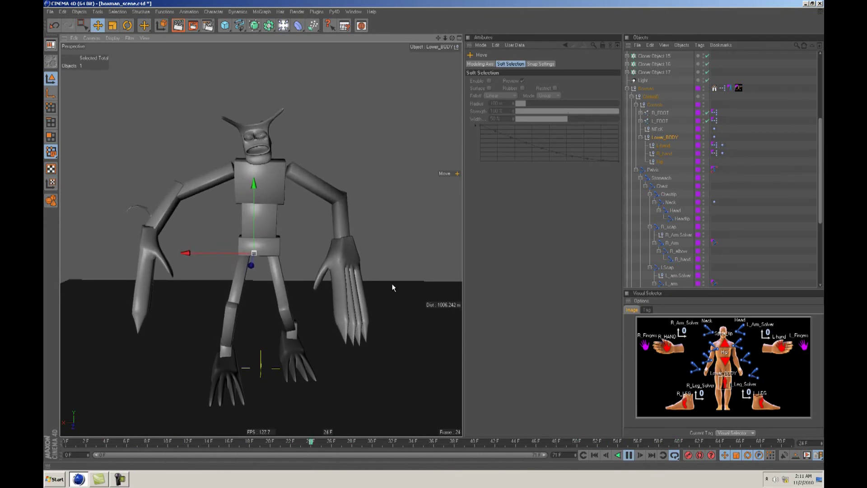
key("F8")
- Move the R_hand controller slightly down and toward the body and preview the arm's motion
left_click(665, 347)
left_click_drag(423, 229, 435, 235)
key("F8")
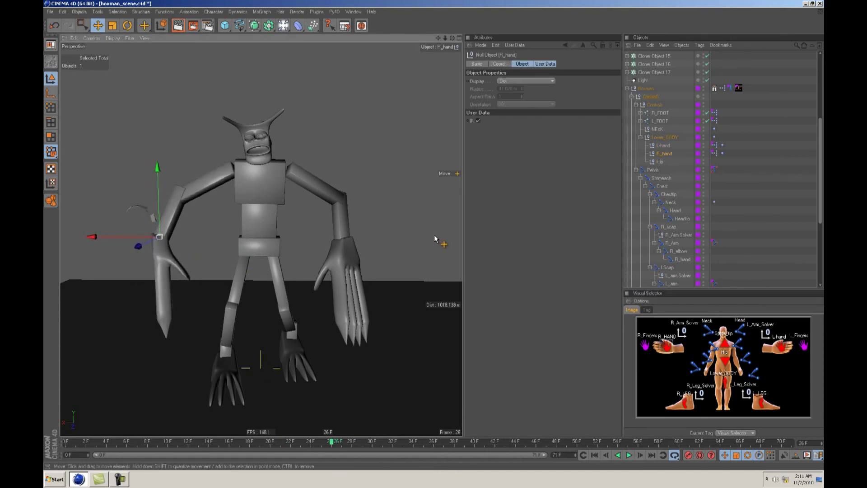
key("F8")
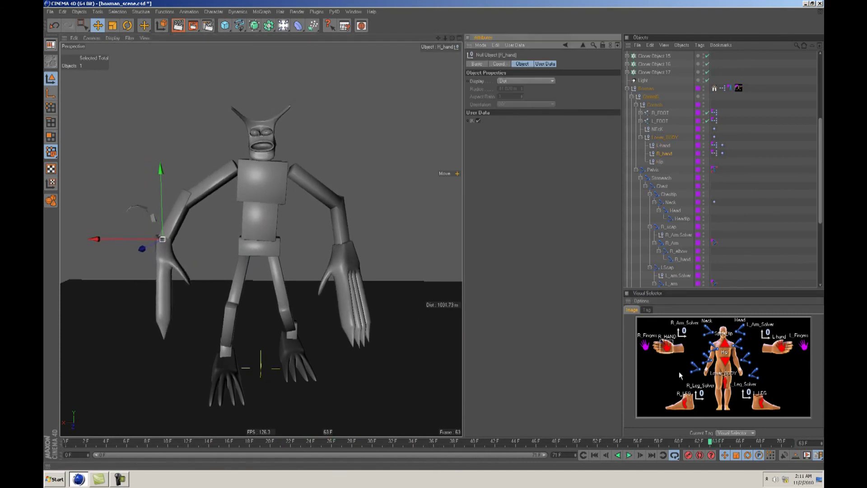
- Rotate the boxman's right hand joint outward, preview the motion and fine-tune the hand's angle
left_click(693, 367)
left_click_drag(203, 227, 150, 225)
left_click(651, 374)
key("F8")
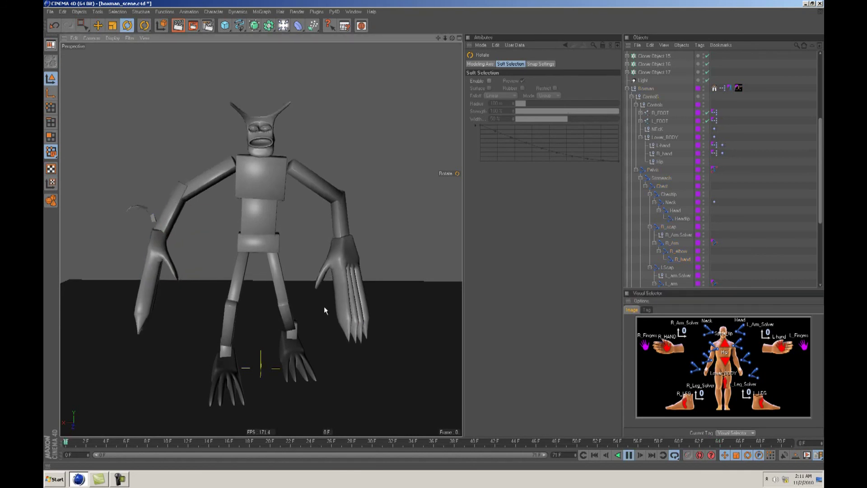
key("F8")
left_click(690, 371)
left_click_drag(182, 256, 190, 250)
- Adjust the R_hand controller's position slightly, preview the animation and clear the selection
left_click(666, 352)
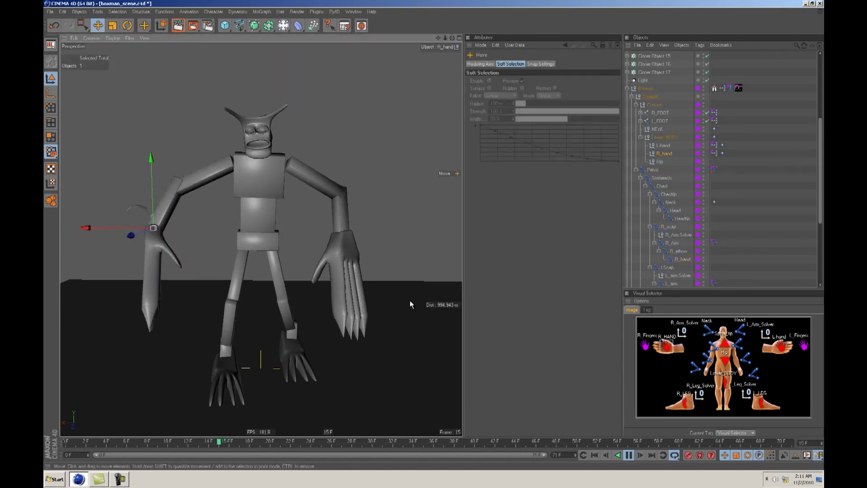
key("F8")
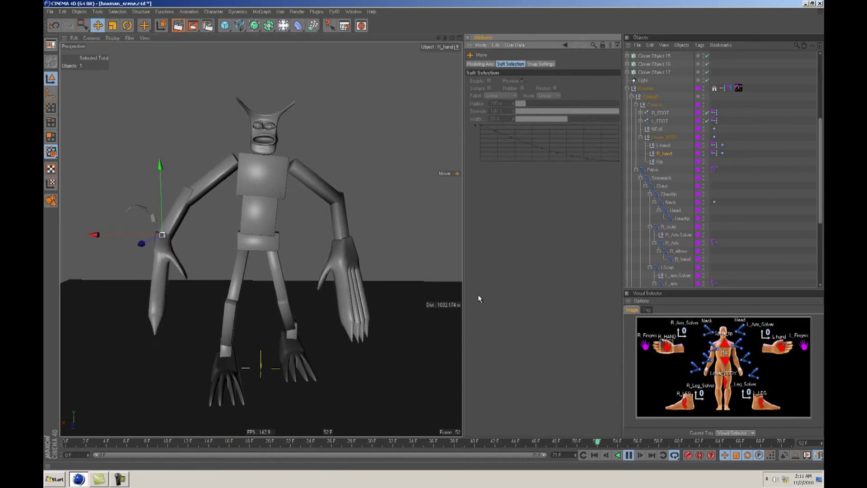
key("F8")
left_click(431, 230)
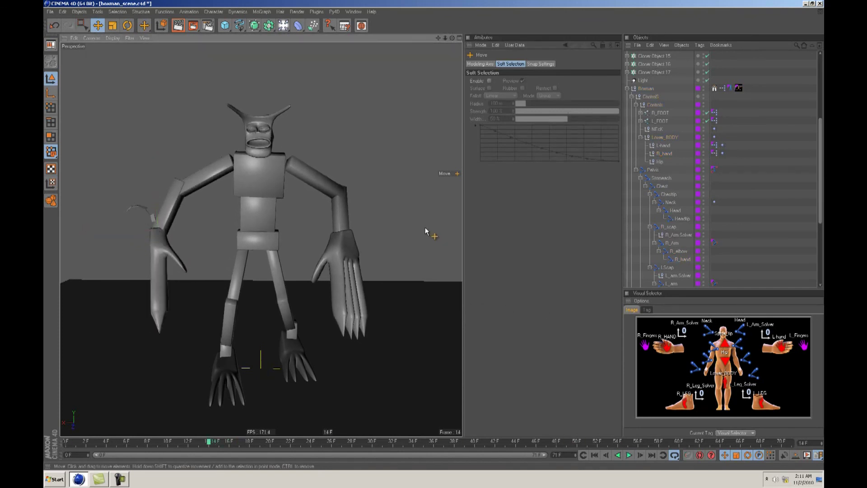
- Render the animation to the Picture Viewer and play back the rendered front-view and side-view sequences
key("ctrl+r")
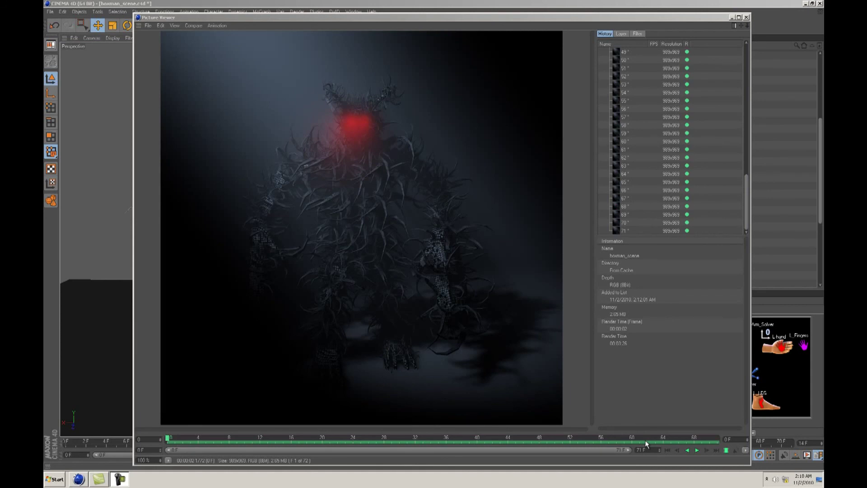
left_click(698, 451)
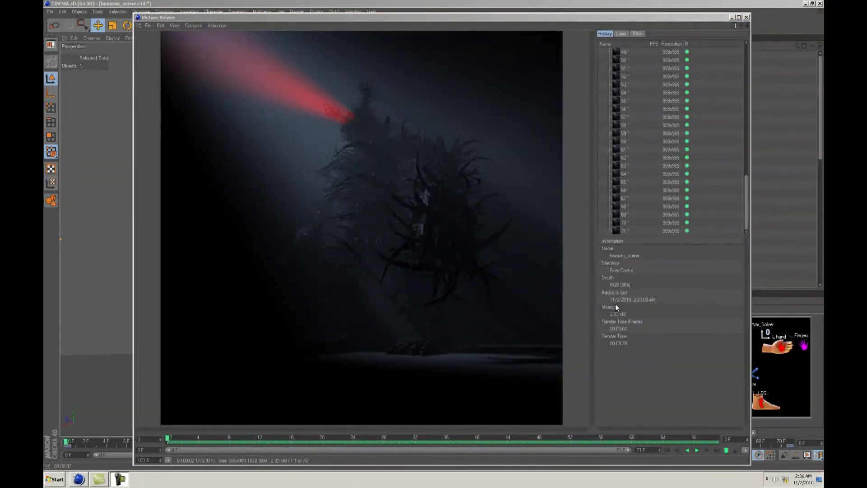
left_click(697, 448)
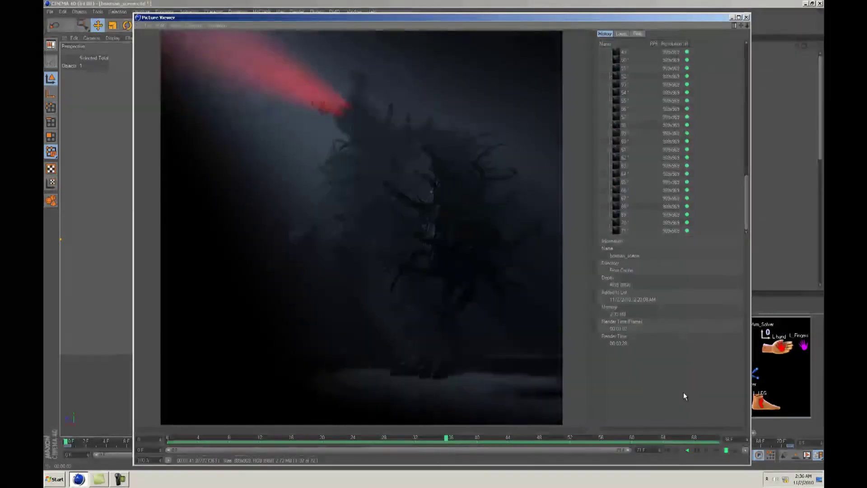